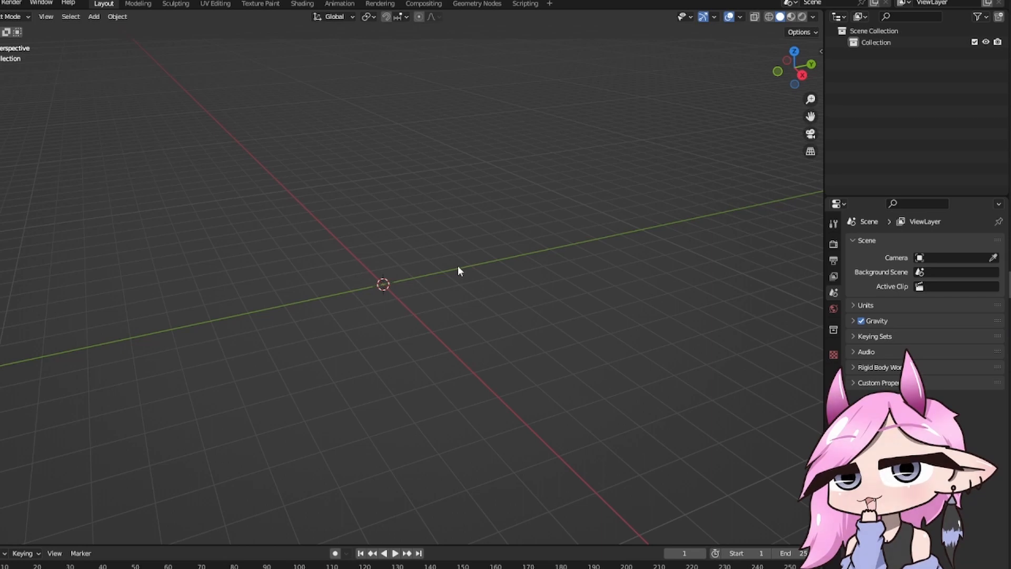
Step: Import the model Base Body VroidMale.fbx from the FBX folder with the CATS add-on
middle_drag(457, 270, 487, 321)
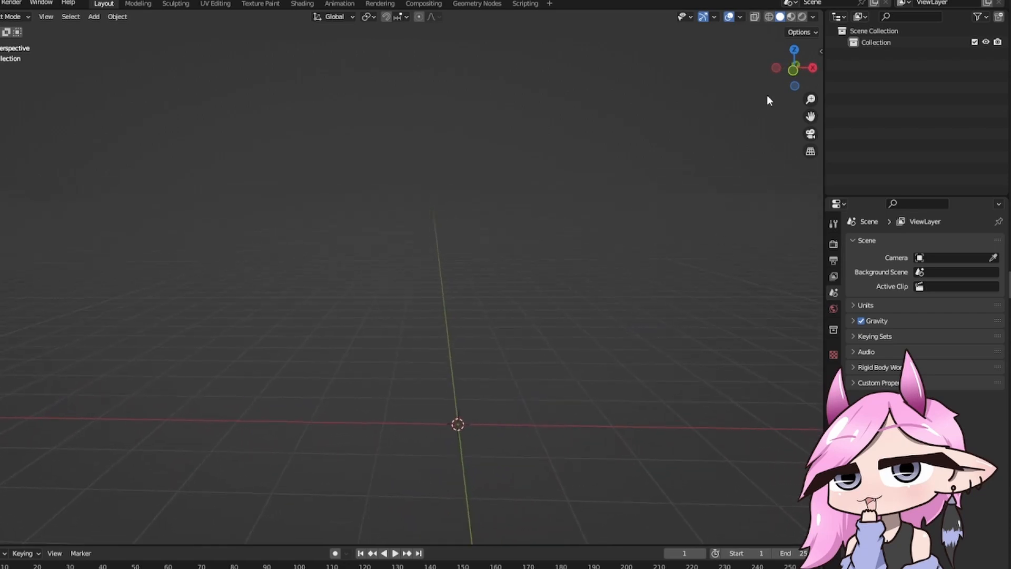
click(821, 50)
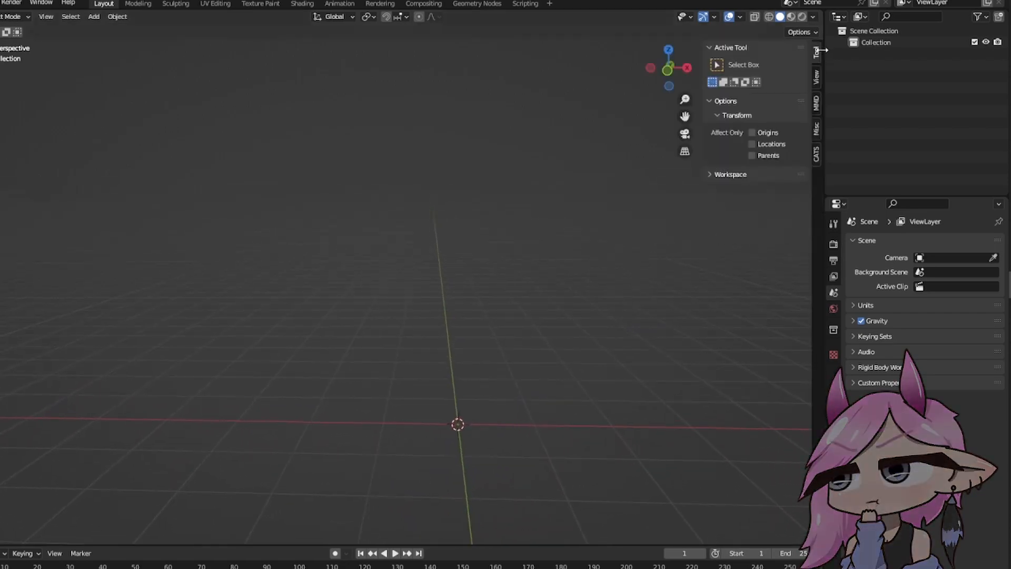
click(817, 154)
click(765, 74)
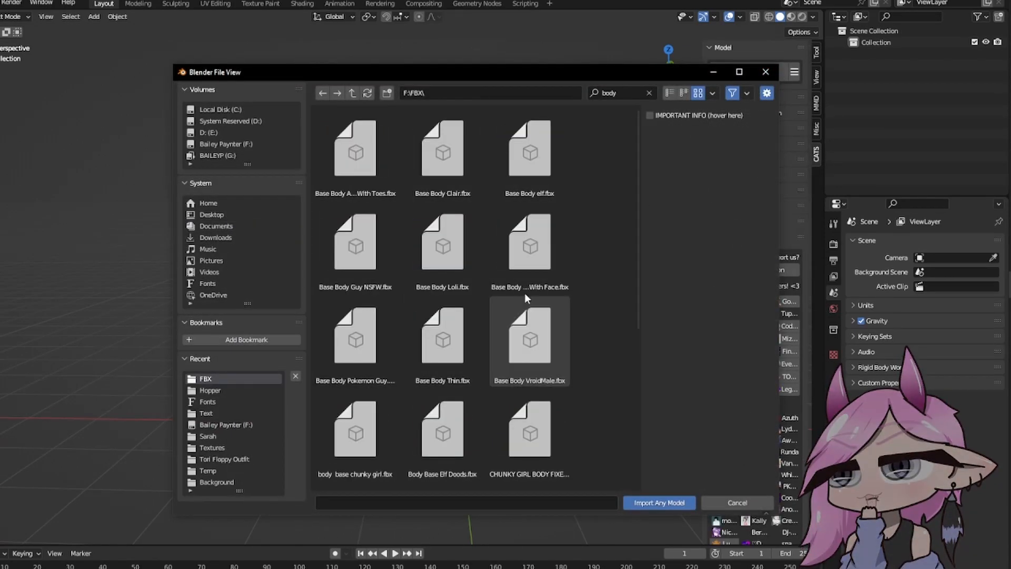
double_click(531, 340)
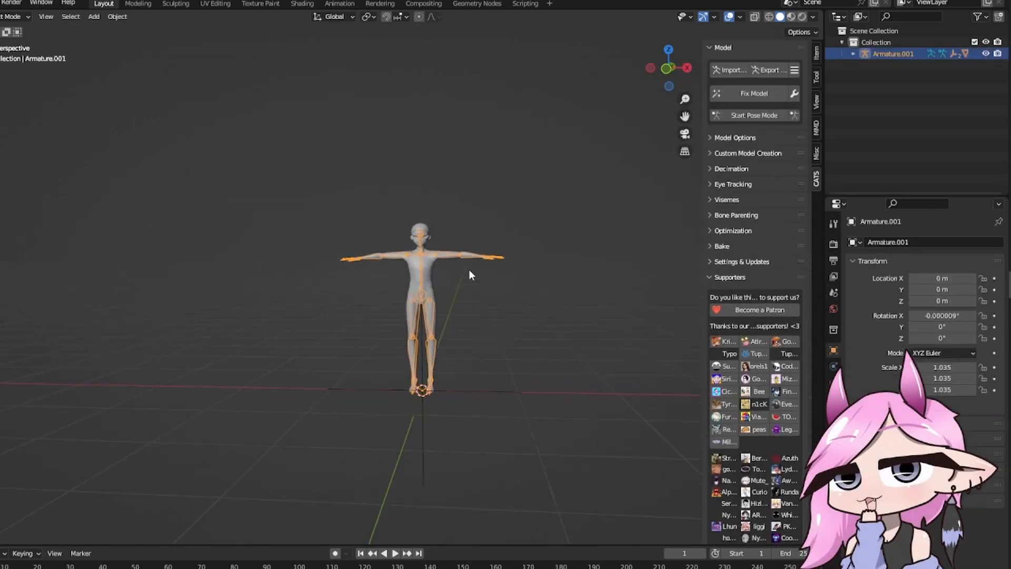
Step: Delete the leftover empty objects that came with the imported model, including the one named secondary at its feet
scroll(468, 274, up, 4)
shift+middle_drag(462, 305, 344, 210)
click(452, 395)
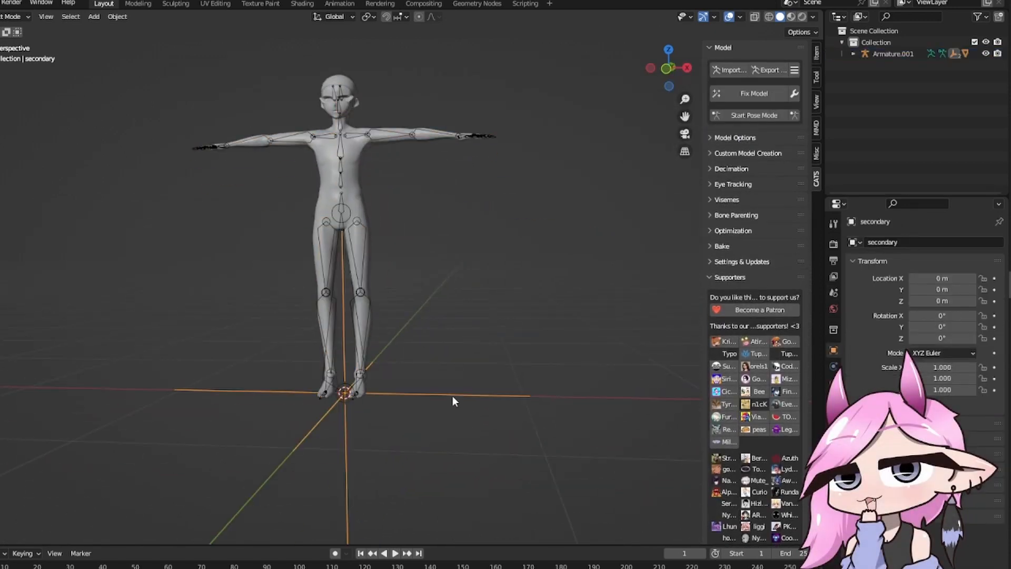
key(Delete)
middle_drag(405, 248, 466, 405)
key(Delete)
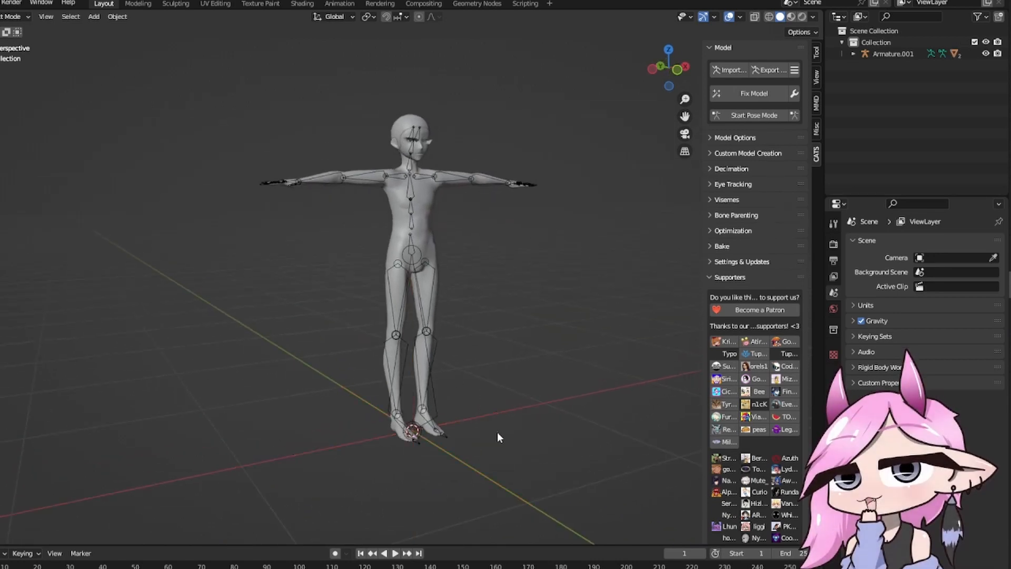
Step: Run the CATS Fix Model operation on the imported model and select its Body mesh
middle_drag(468, 312, 447, 382)
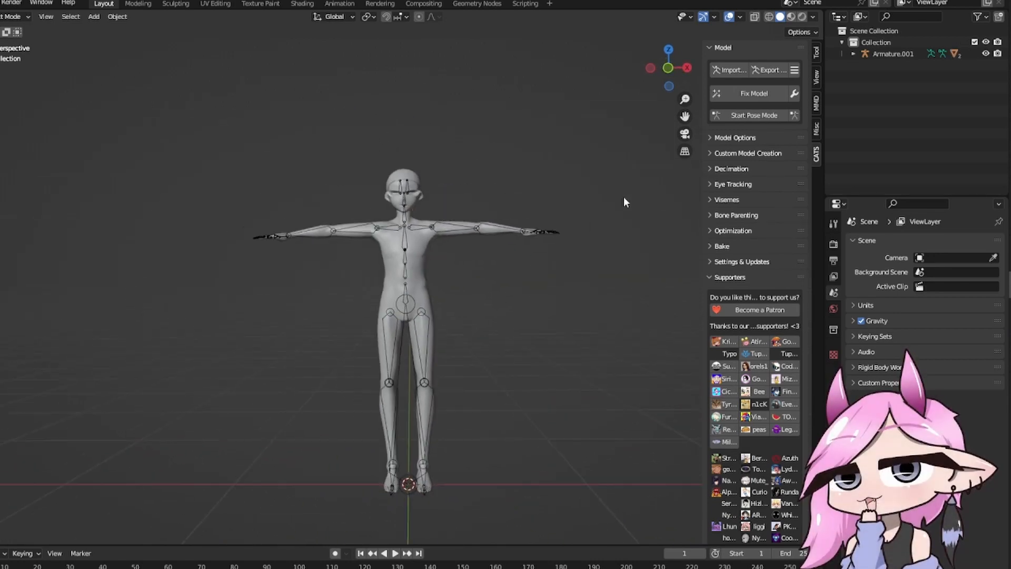
click(748, 96)
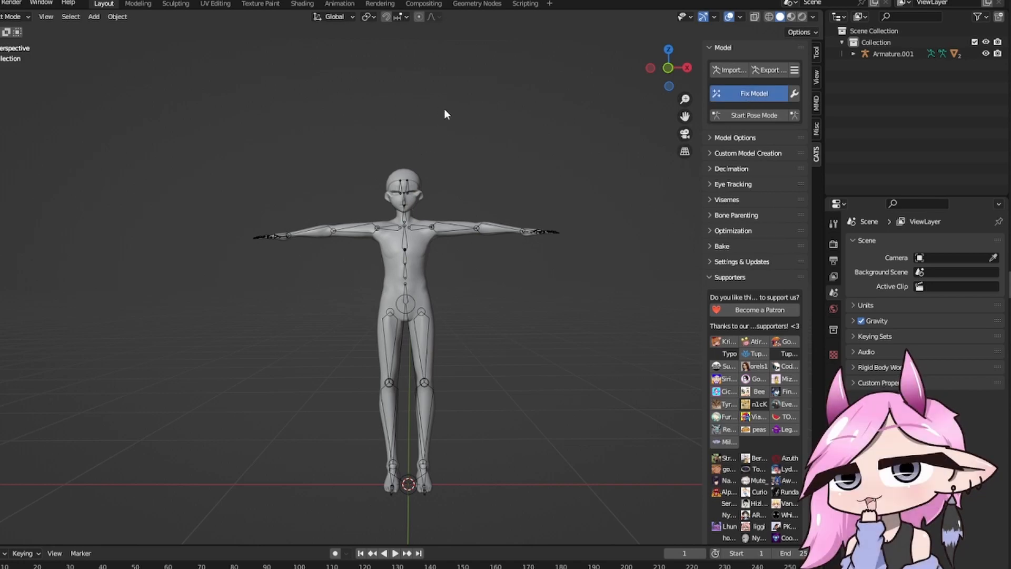
middle_drag(436, 284, 434, 208)
scroll(354, 271, up, 5)
scroll(451, 295, up, 3)
click(434, 176)
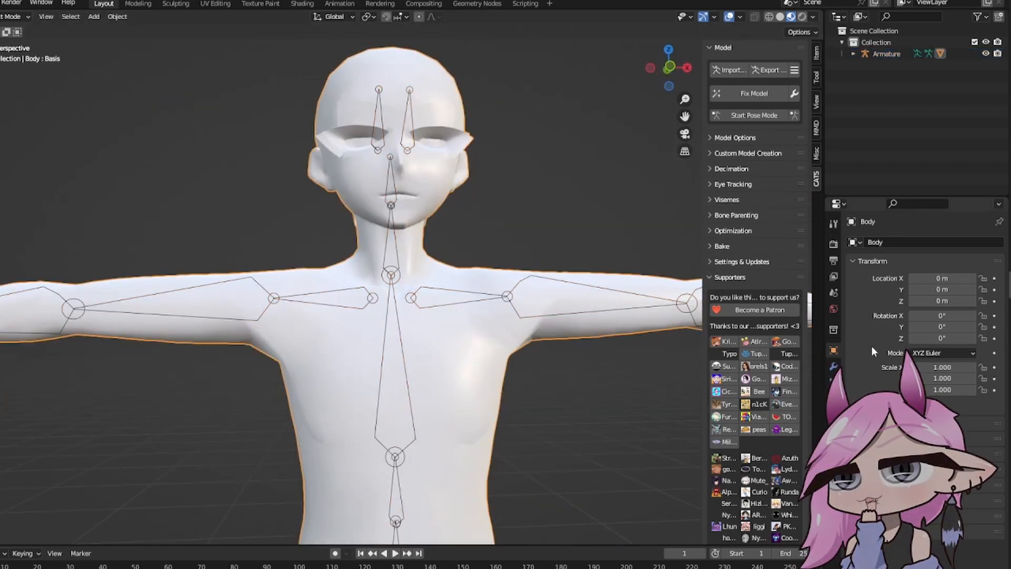
click(833, 446)
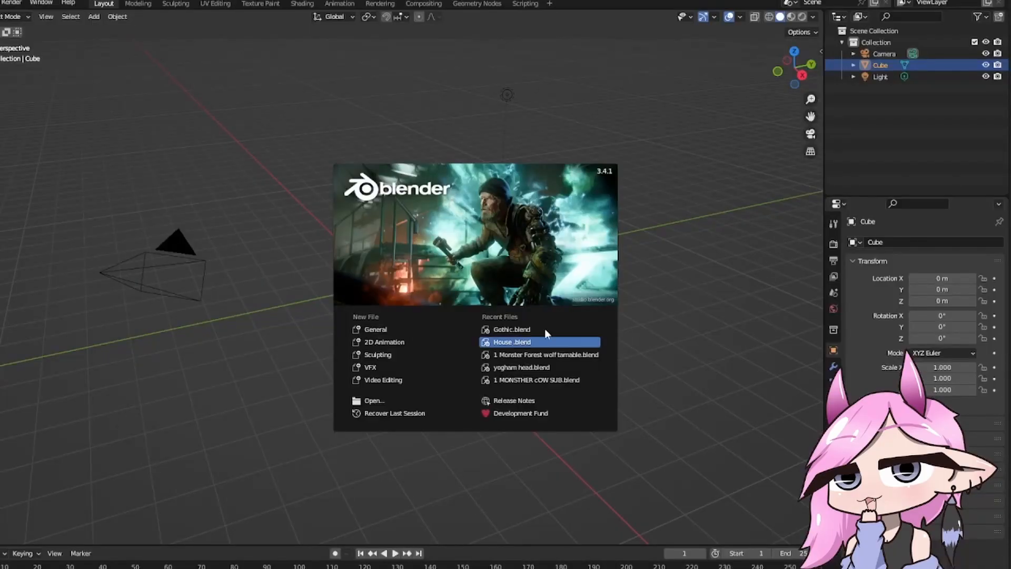
Step: Dismiss the splash screen and delete the default camera, cube and light
click(681, 319)
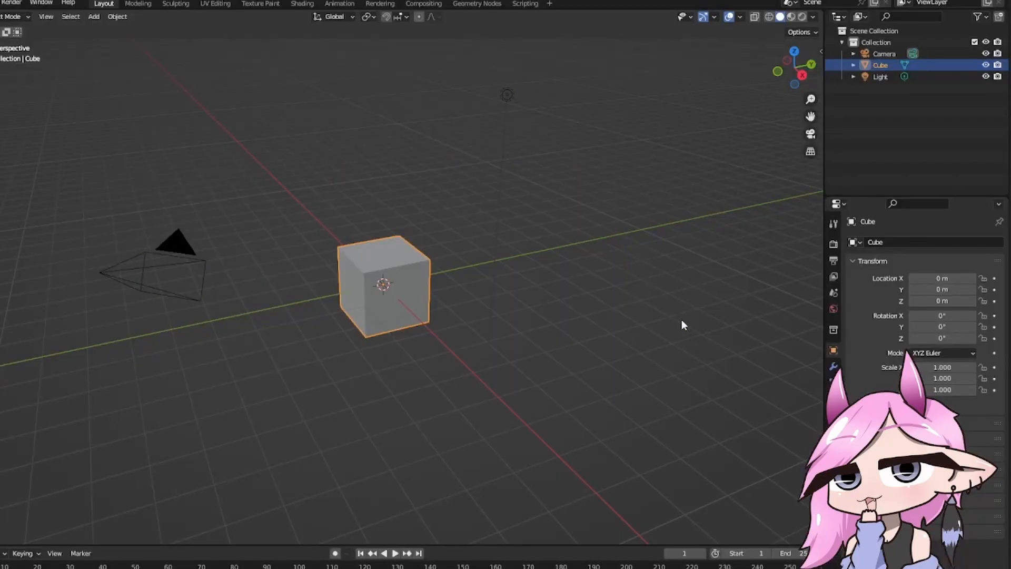
key(a)
key(Delete)
Step: Import Base Body elf.fbx with the CATS add-on, filtering the FBX folder for "body"
click(821, 52)
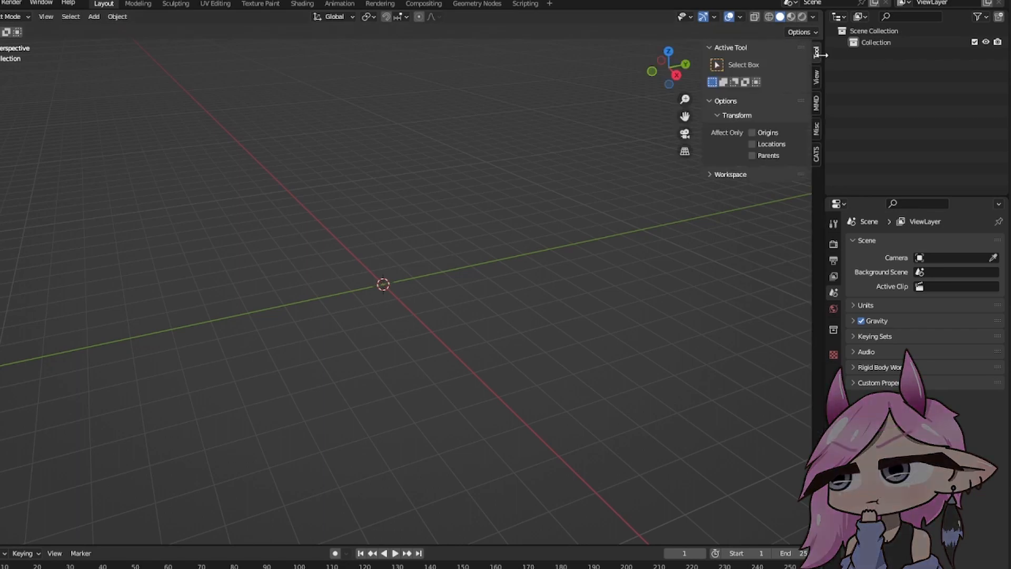
click(816, 155)
click(761, 69)
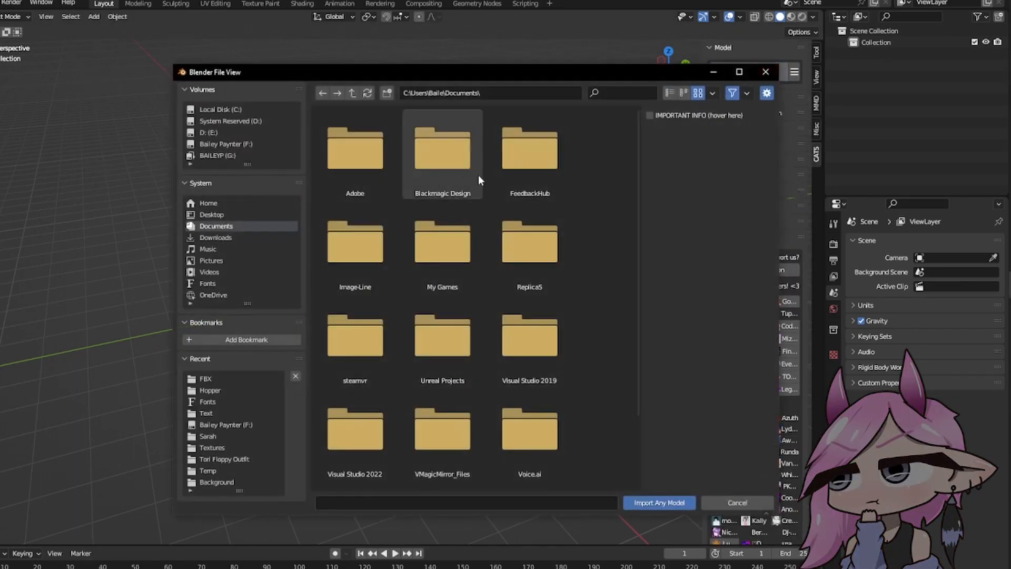
click(205, 378)
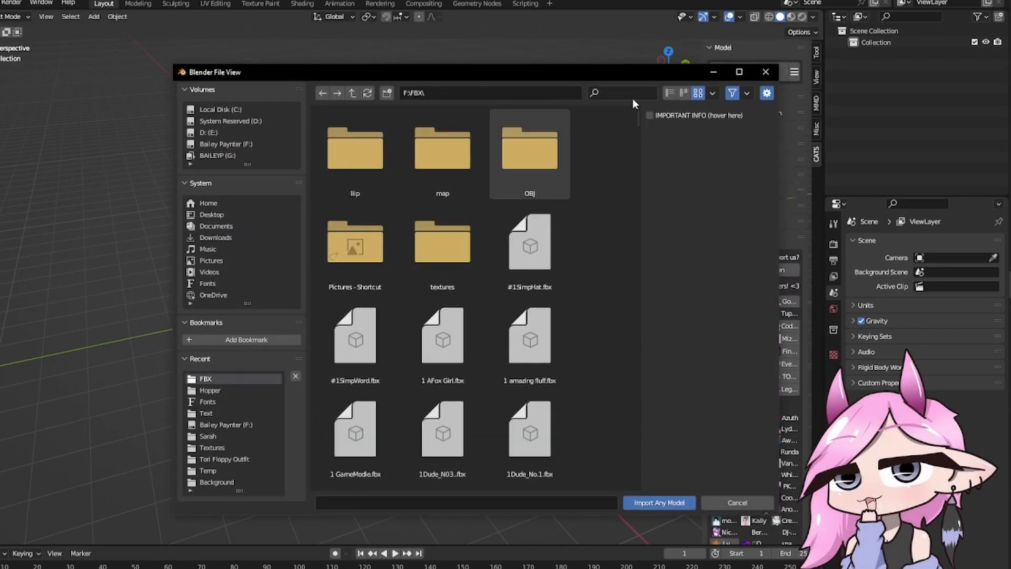
click(631, 98)
text(body)
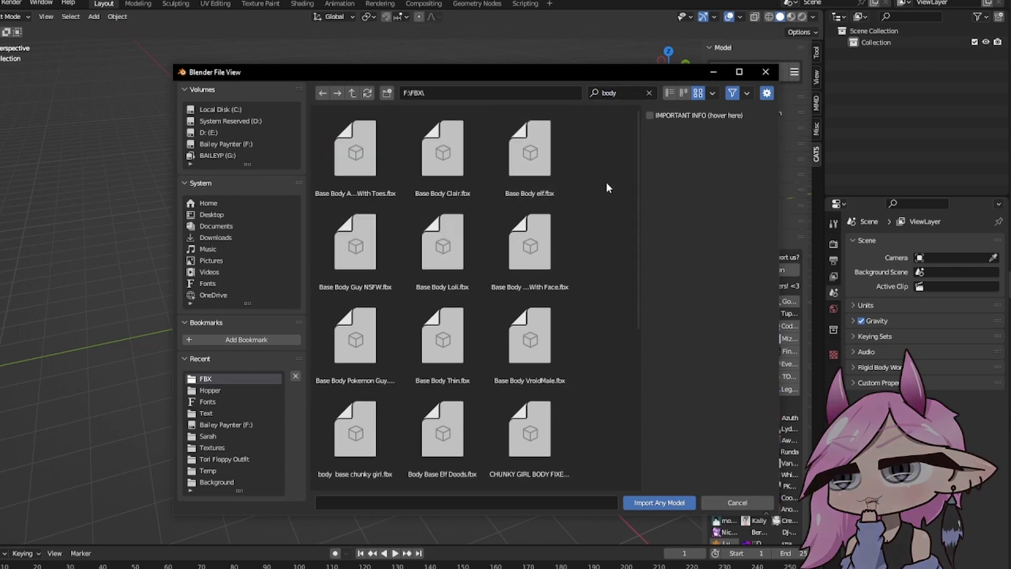
double_click(545, 159)
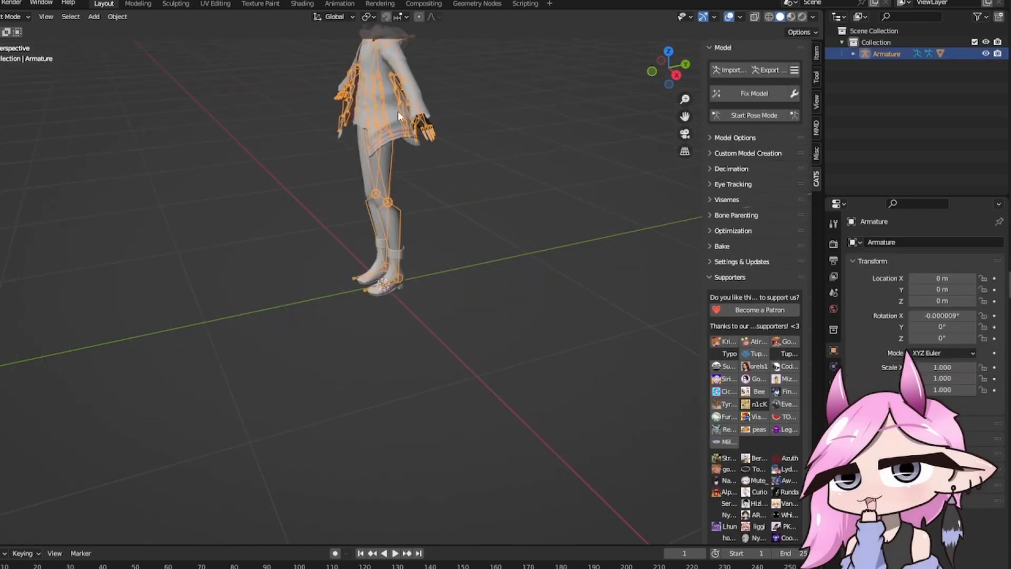
Step: Try deleting the clothed Body mesh, and undo both that deletion and the import of the elf model
middle_drag(378, 206, 456, 210)
scroll(375, 190, up, 6)
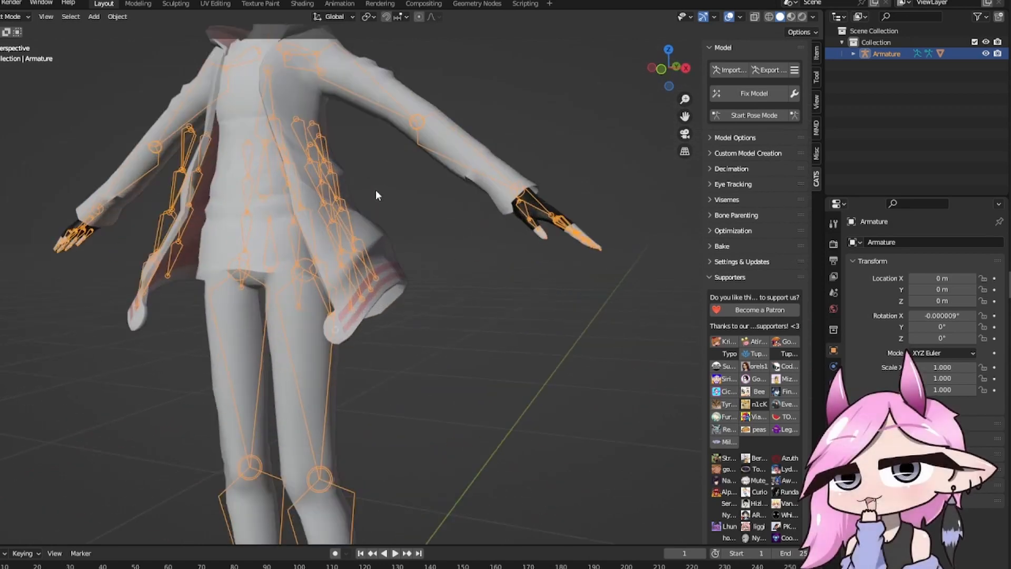
scroll(385, 197, down, 2)
click(378, 197)
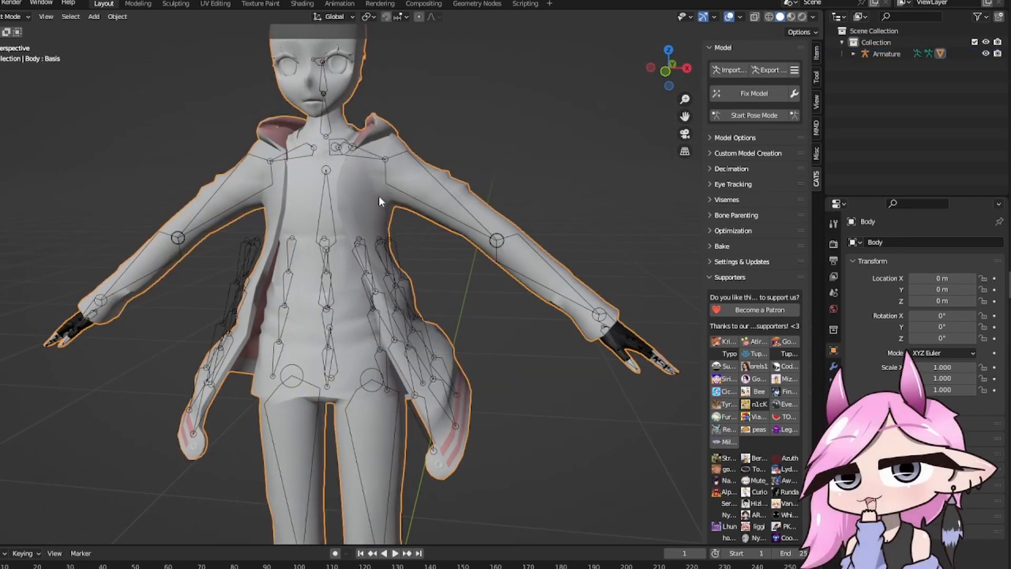
key(Delete)
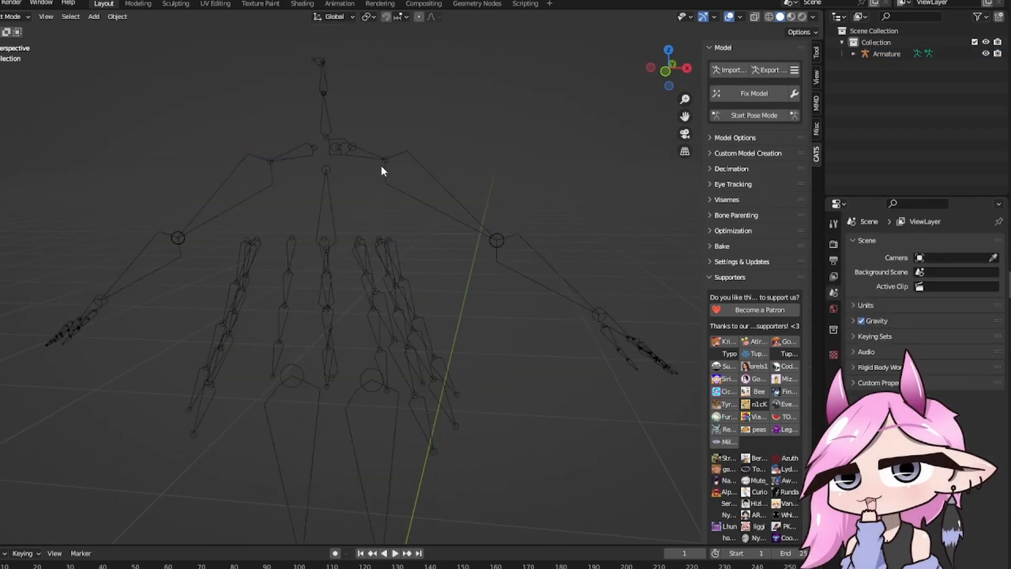
key(ctrl+z)
key(ctrl+z)
key(ctrl+z)
Step: Import an unclothed base body with blue upper-body shading through CATS, filtering the FBX folder for "body", and deselect it
click(738, 72)
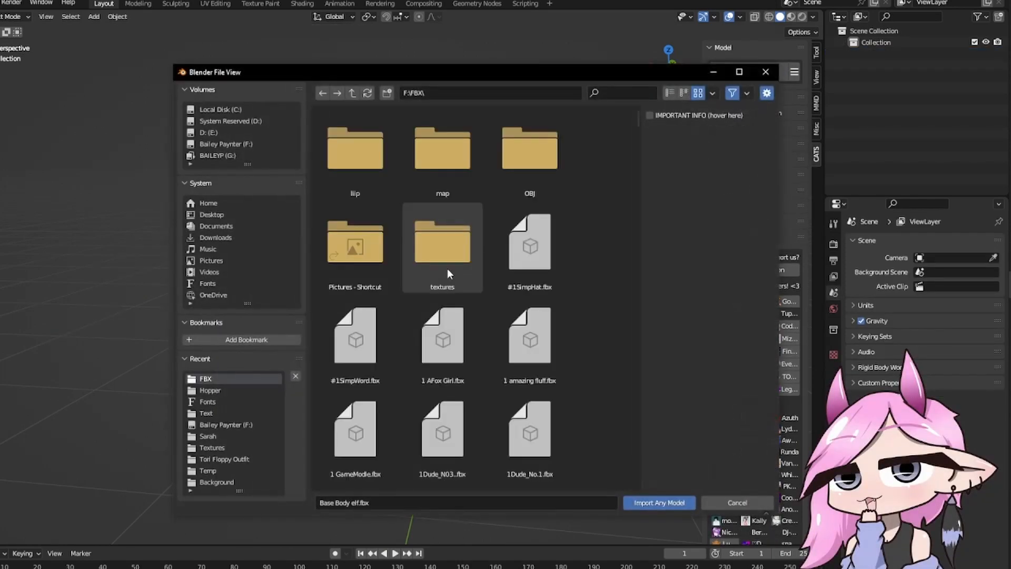
click(621, 98)
text(body)
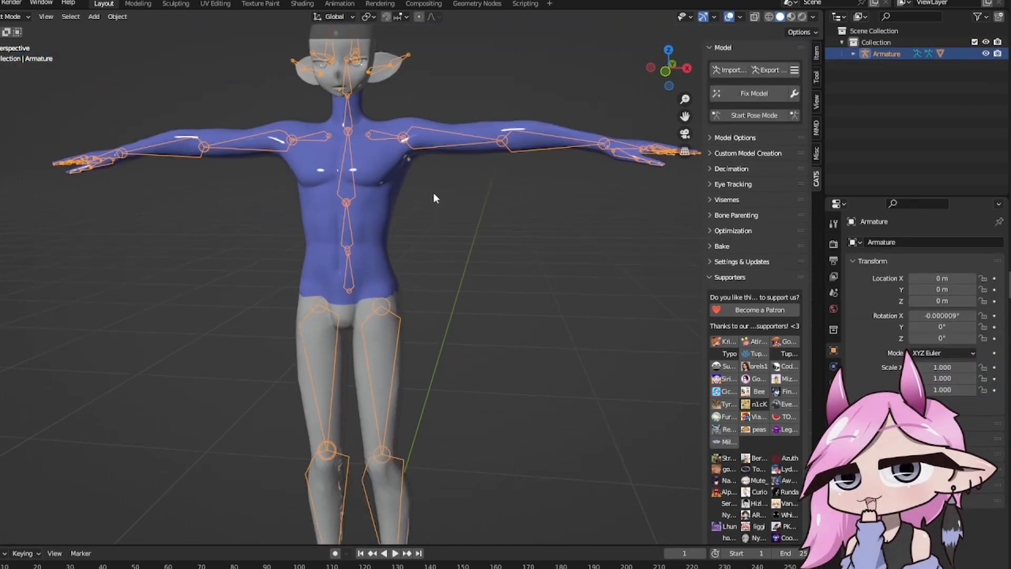
middle_drag(473, 285, 537, 235)
click(523, 196)
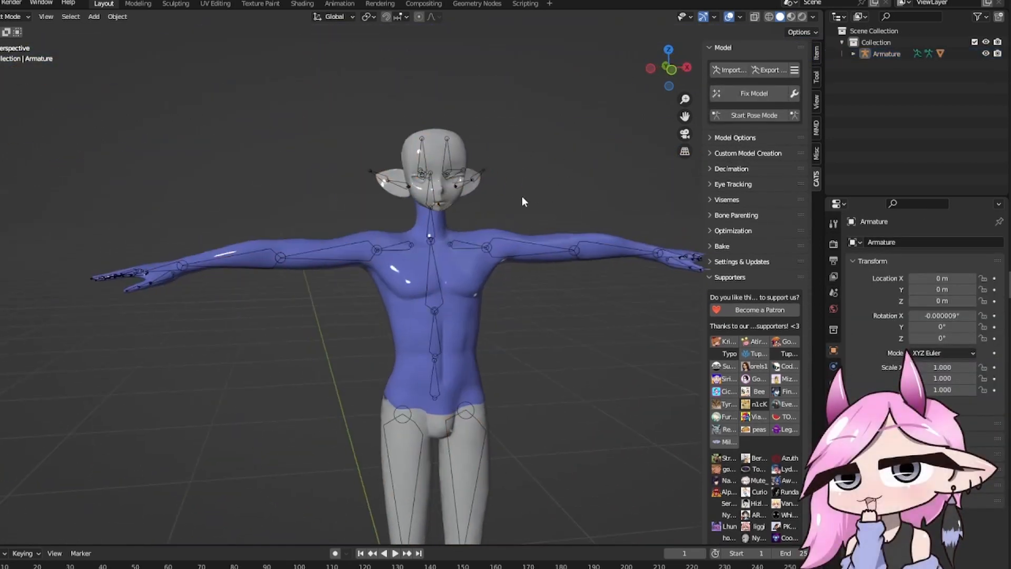
Step: Hide the armature of the imported body and select its Body mesh
middle_drag(522, 196, 314, 187)
click(450, 162)
key(h)
click(315, 222)
middle_drag(315, 222, 372, 215)
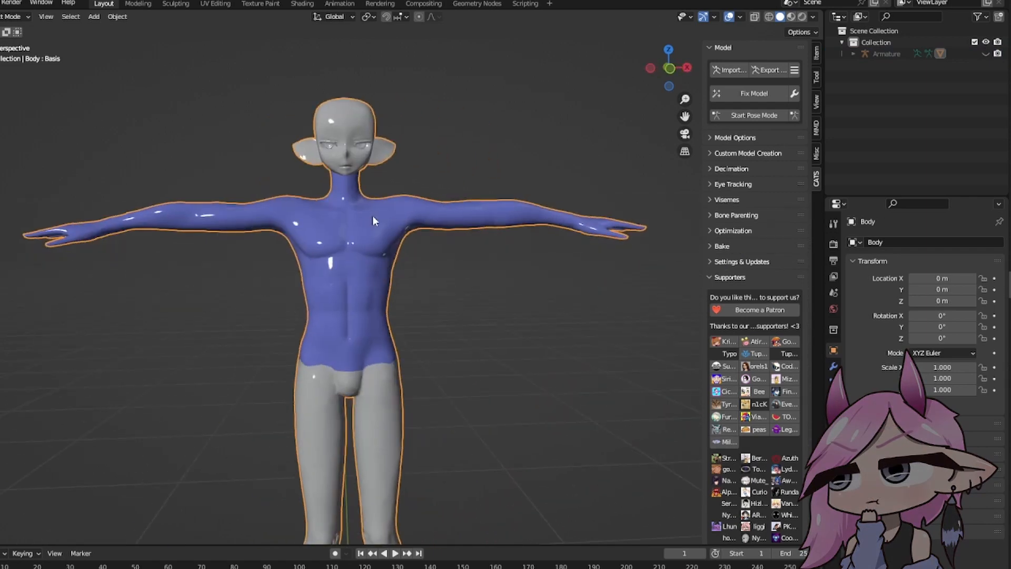
Step: Examine the Body mesh's topology around the head and torso in Edit Mode and wireframe display
key(Tab)
scroll(484, 266, up, 4)
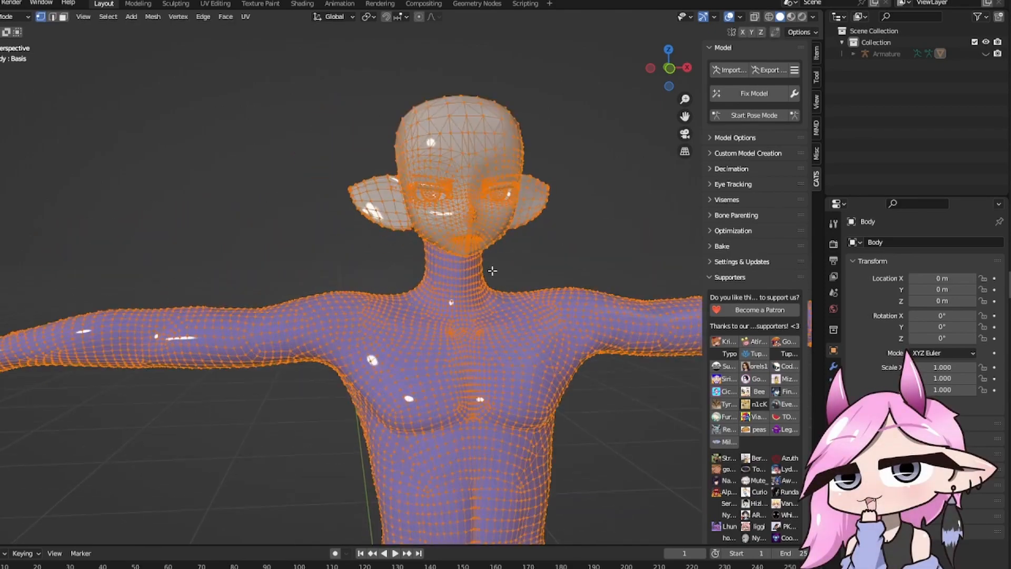
key(shift+z)
middle_drag(505, 260, 485, 244)
key(Tab)
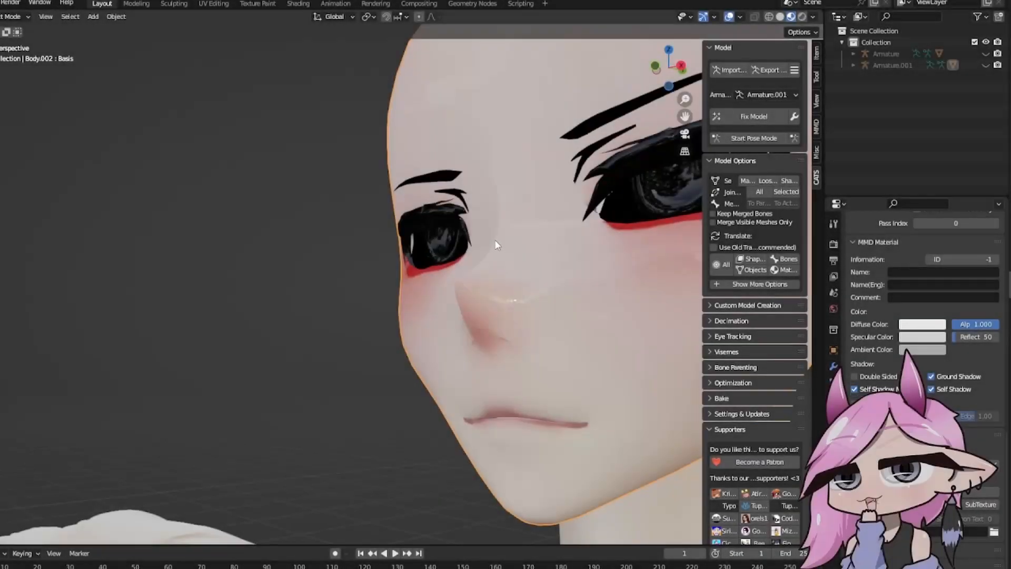
Step: Select the linked geometry of both eye whites in Edit Mode, recalculate their normals with Inside enabled, and return to Object Mode
scroll(505, 263, down, 2)
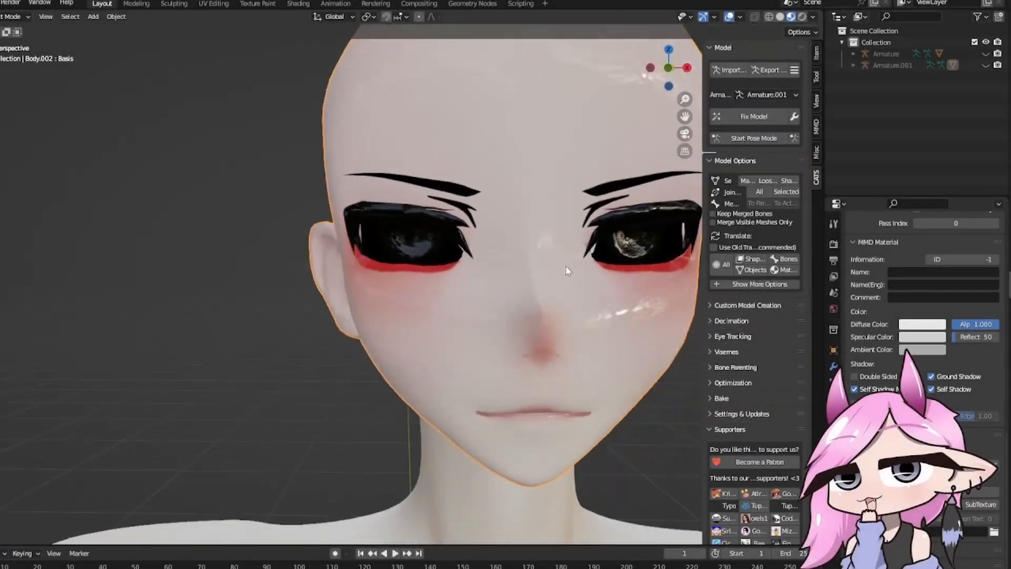
key(Tab)
scroll(383, 259, up, 5)
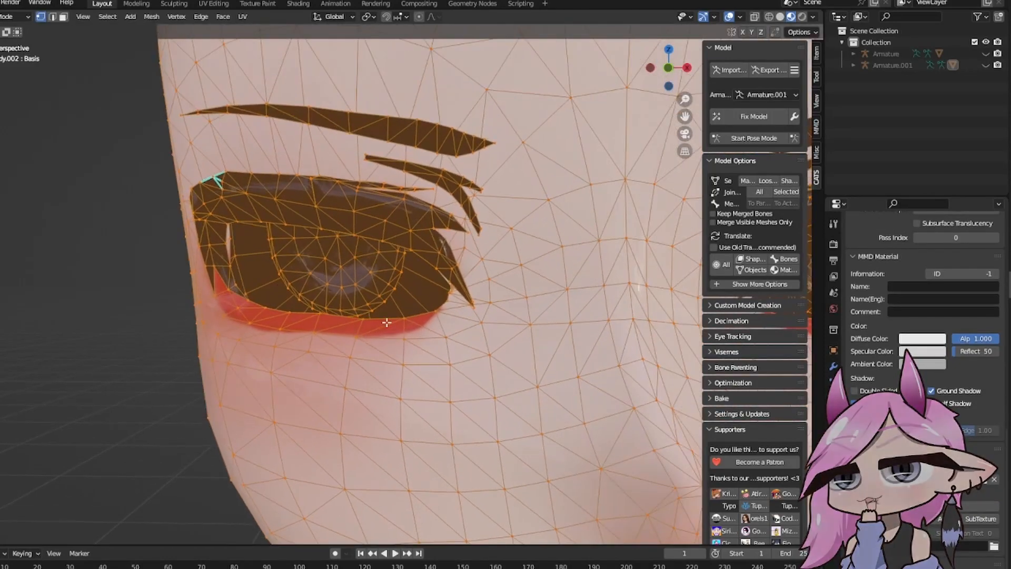
click(234, 255)
key(ctrl+l)
scroll(403, 262, down, 2)
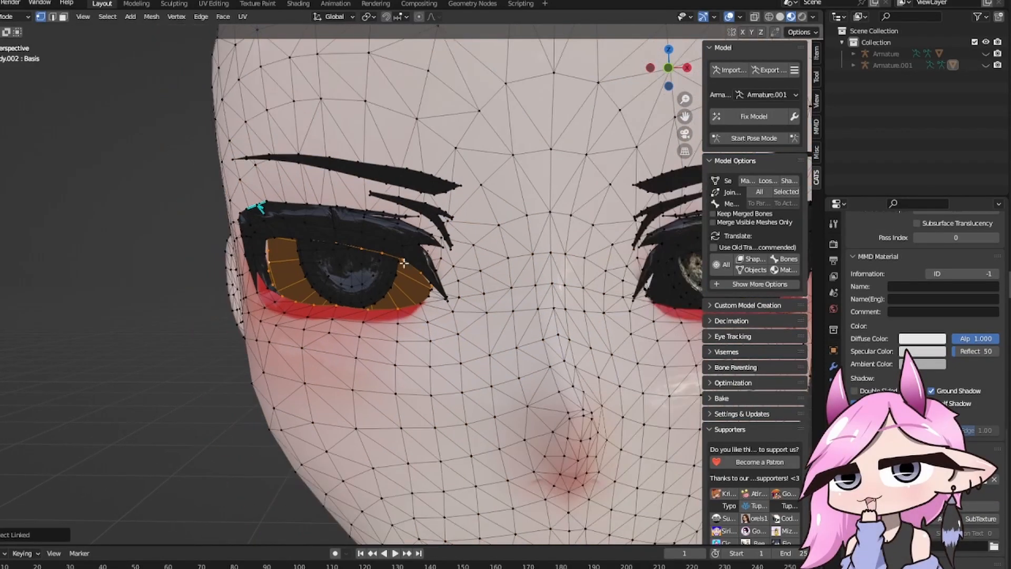
middle_drag(592, 276, 489, 281)
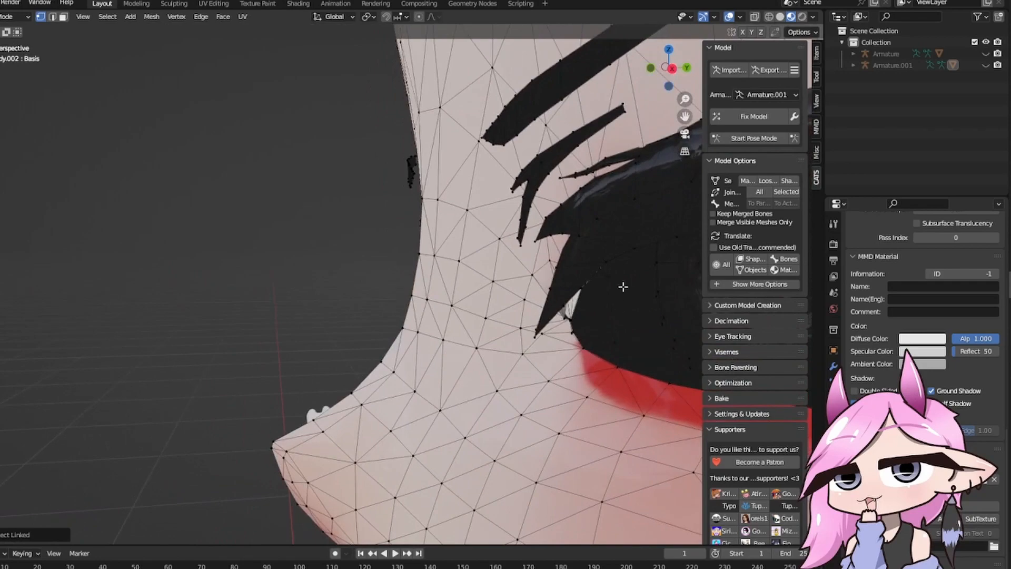
middle_drag(623, 286, 687, 287)
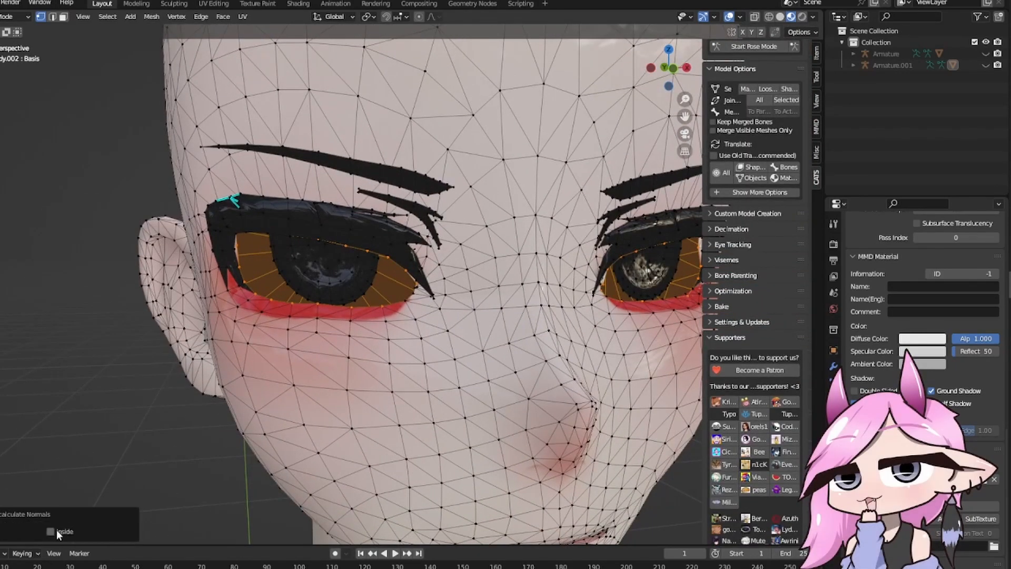
click(55, 531)
scroll(111, 368, down, 4)
key(Tab)
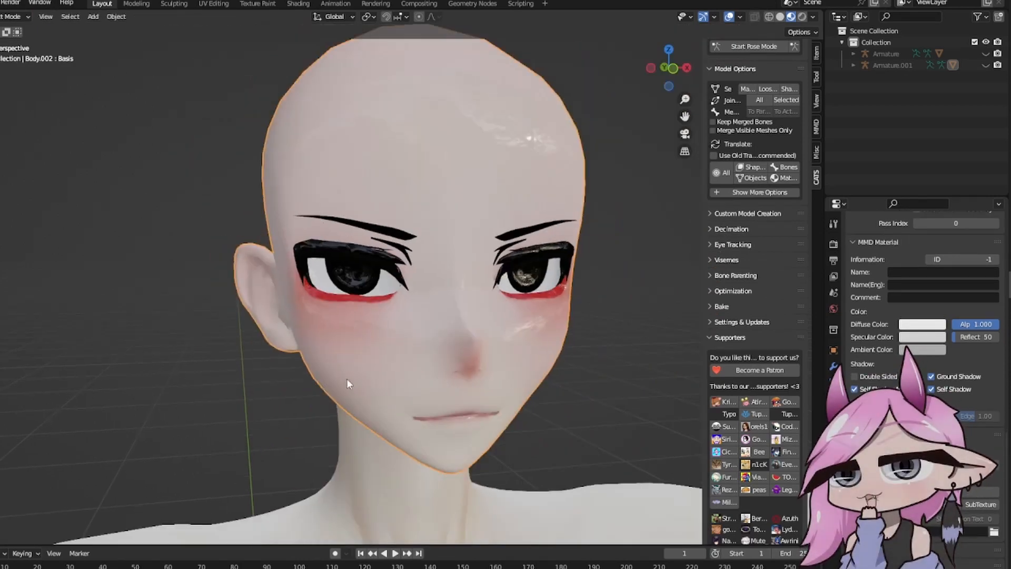
scroll(346, 378, down, 3)
middle_drag(476, 347, 400, 397)
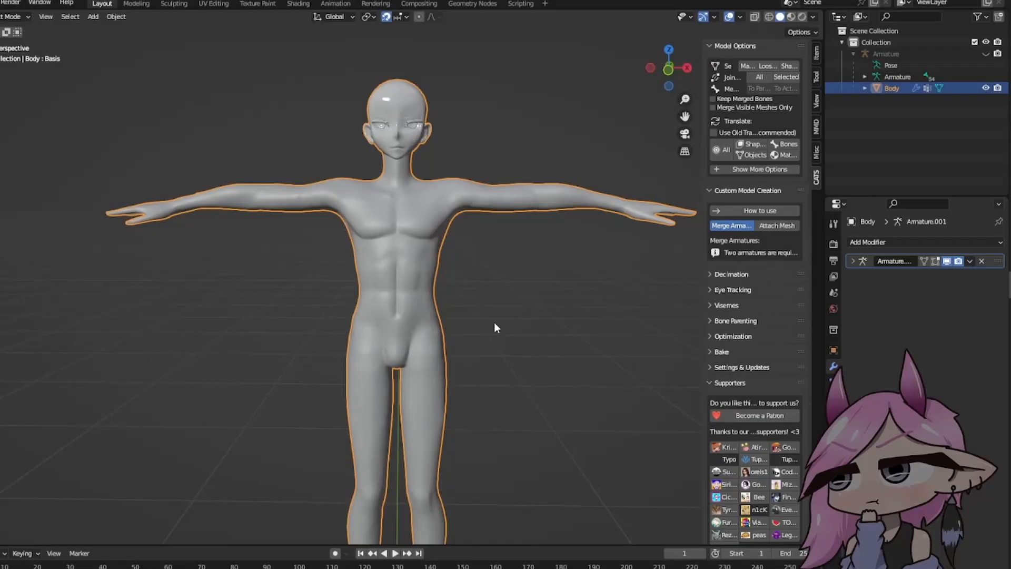
Step: Add a cube mesh to the scene and open it in Edit Mode in front view
scroll(490, 316, down, 4)
scroll(474, 303, up, 3)
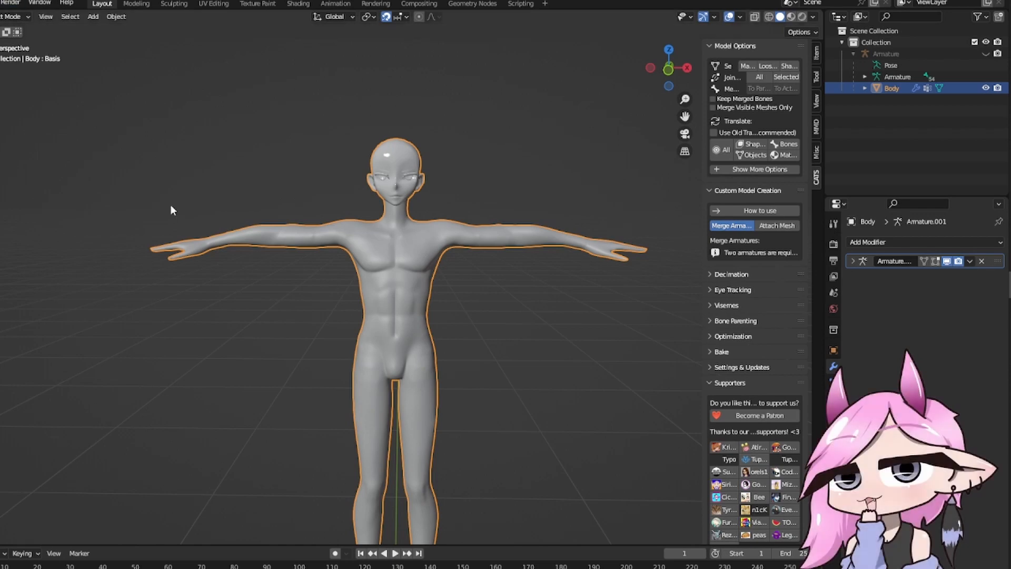
key(shift+a)
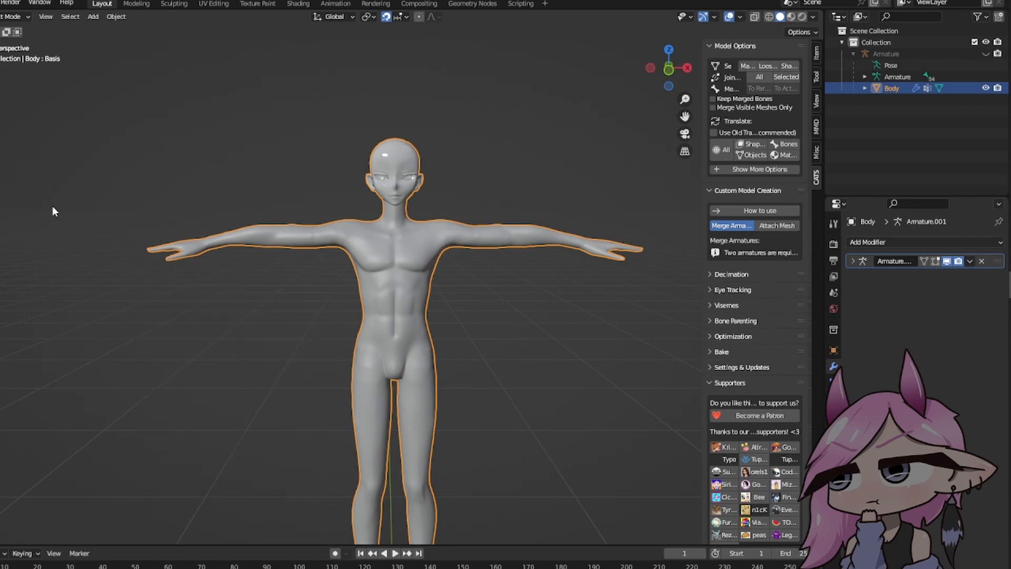
key(shift+a)
mouse_move(258, 285)
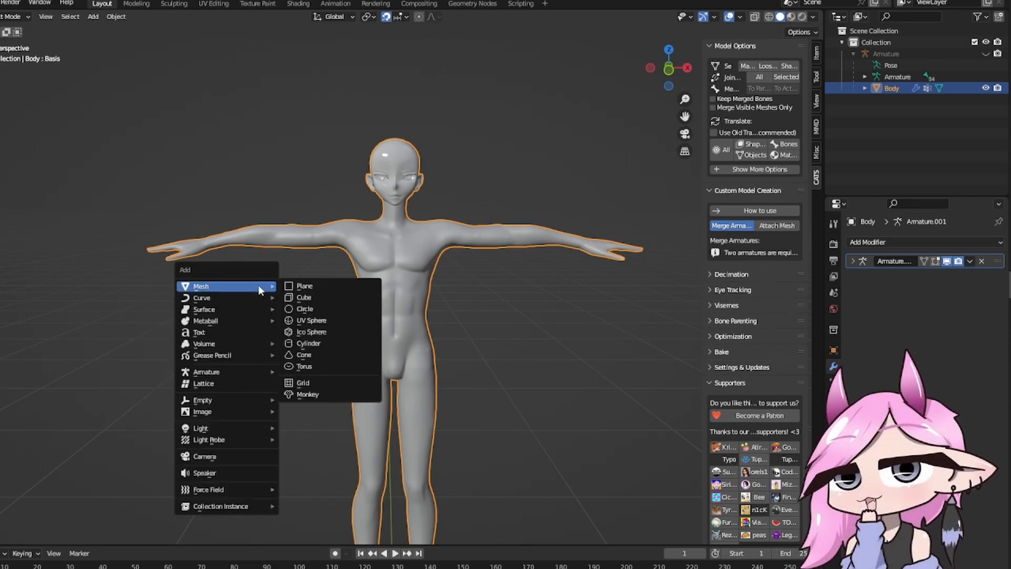
click(303, 298)
key(Tab)
key(KP_1)
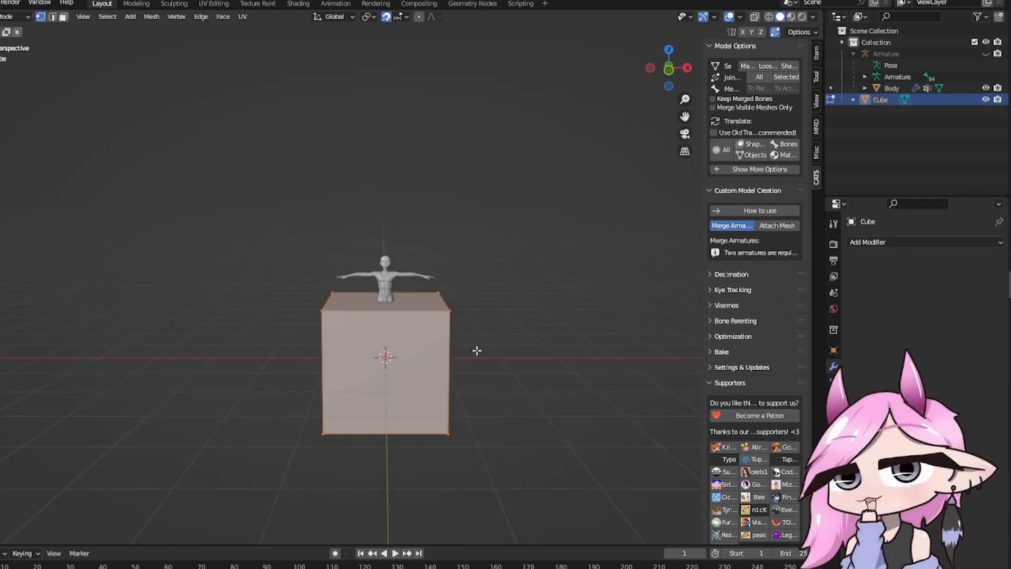
Step: Raise the cube about 1.03 m along Z, scale it to about 0.13, and place it over one side of the waist
scroll(477, 350, up, 6)
key(g)
key(z)
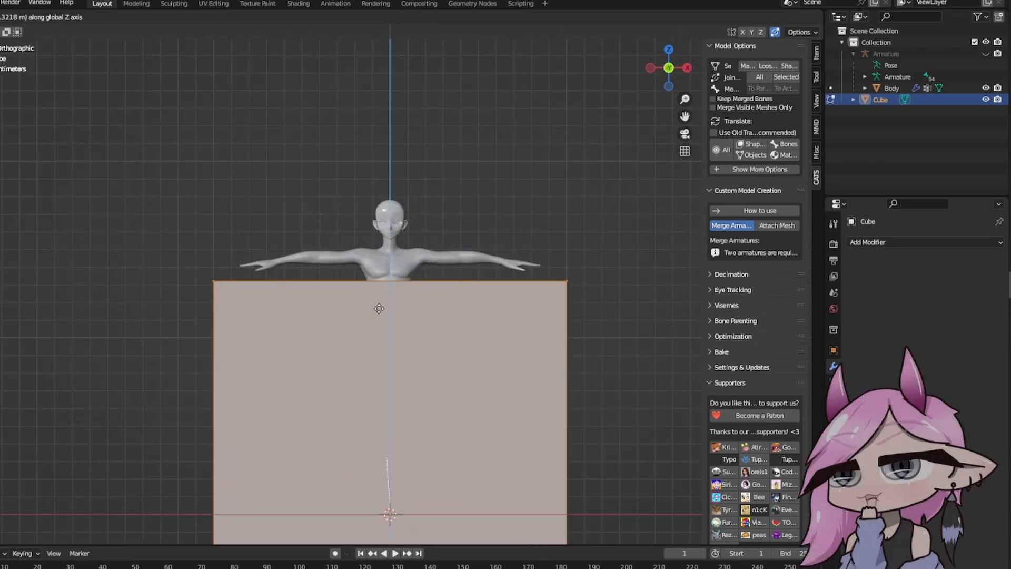
click(392, 192)
key(s)
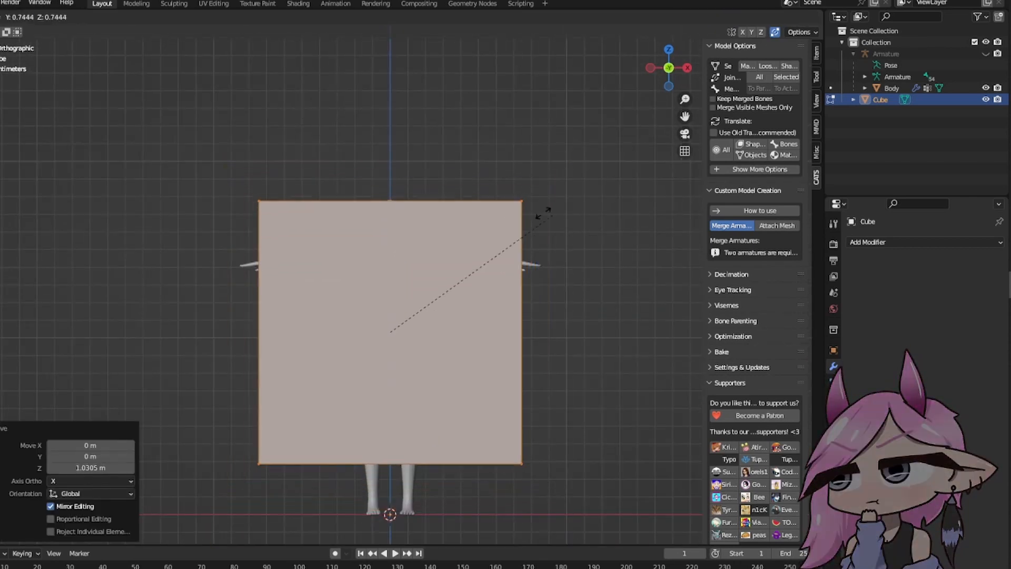
click(416, 307)
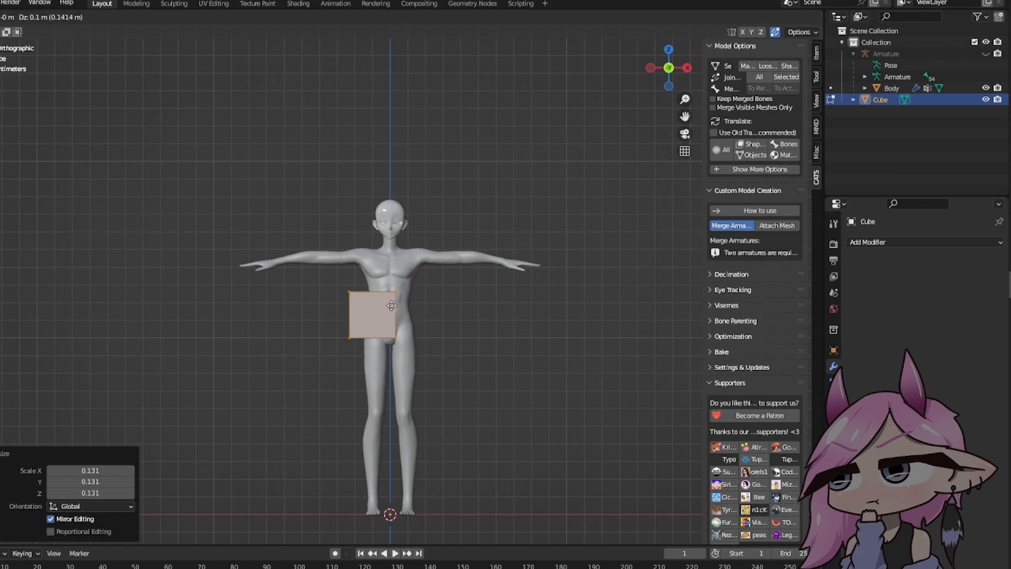
click(392, 306)
Step: Narrow the cube along X and move it 0.01 m in X and -0.01 m in Z to align its inner edge with the body's centreline
scroll(391, 306, up, 10)
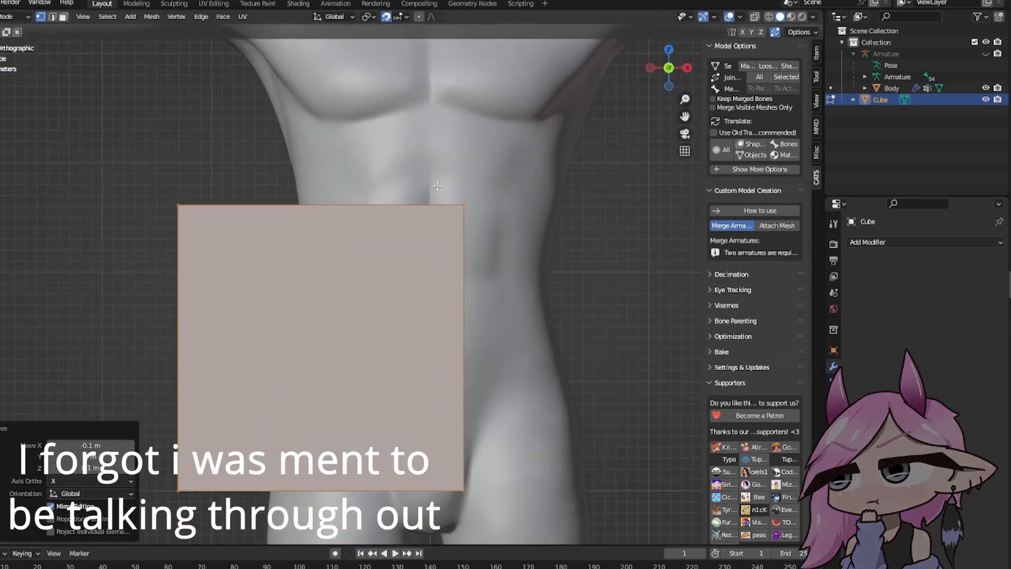
scroll(555, 219, down, 2)
key(s)
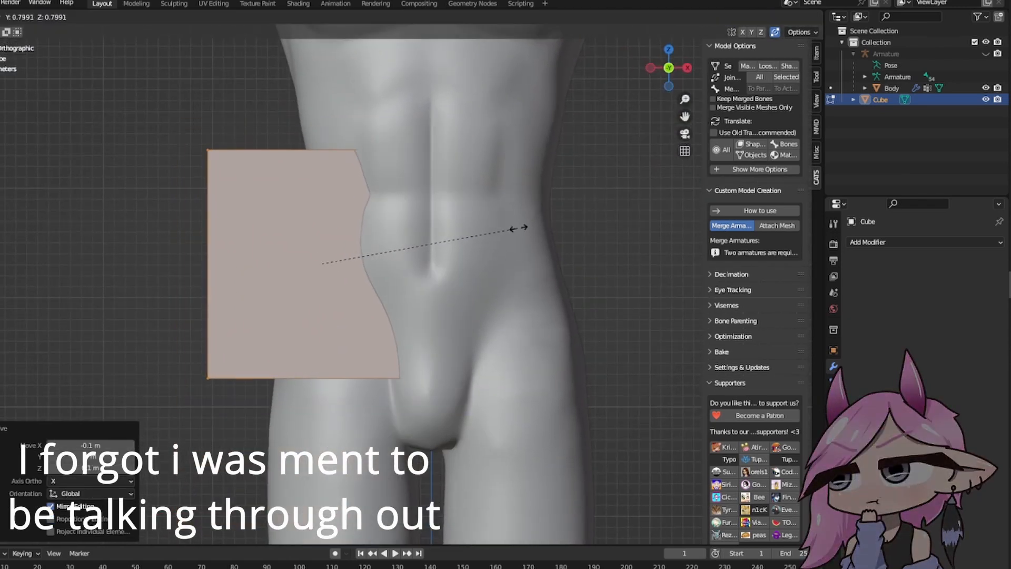
key(x)
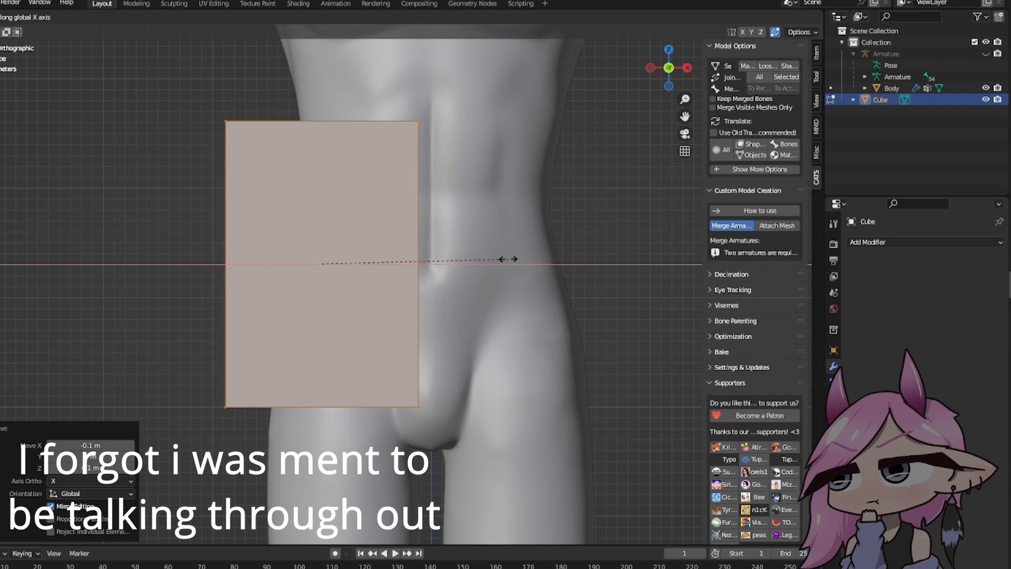
key(Escape)
key(g)
click(365, 254)
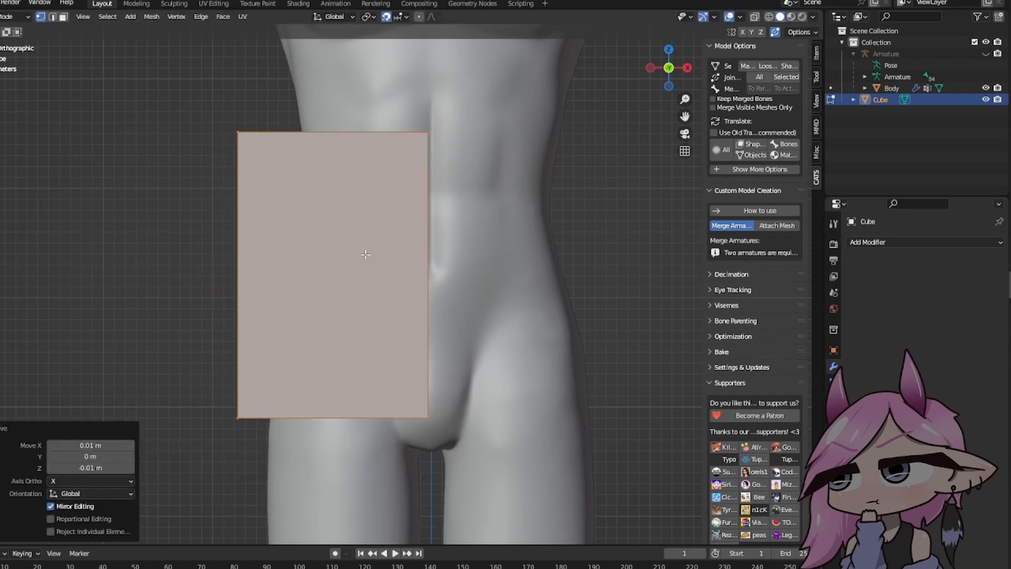
Step: Select the cube's bottom vertices in wireframe and scale them to about 0.79 along X
drag(206, 390, 547, 448)
key(shift+z)
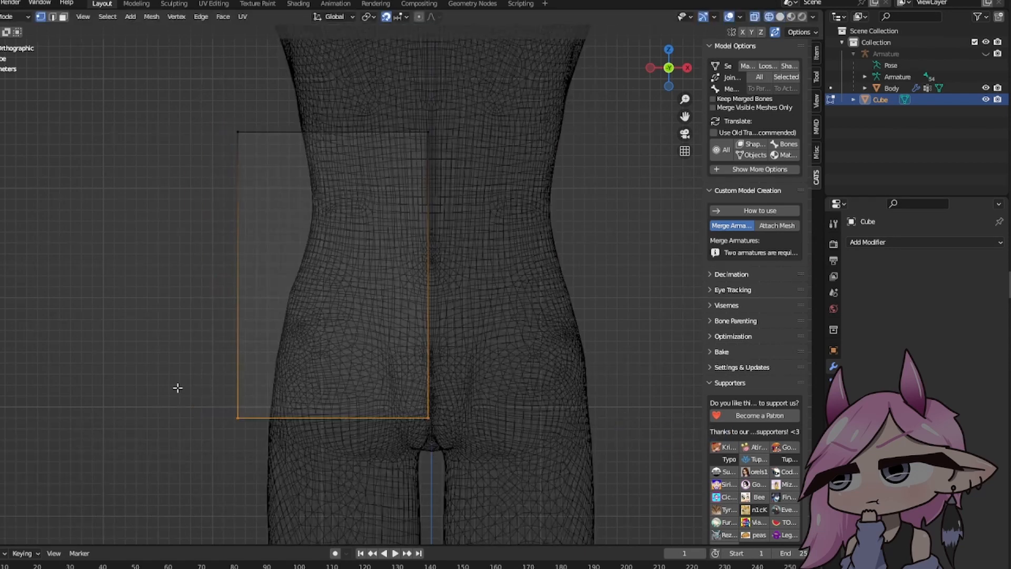
key(shift+z)
key(s)
key(x)
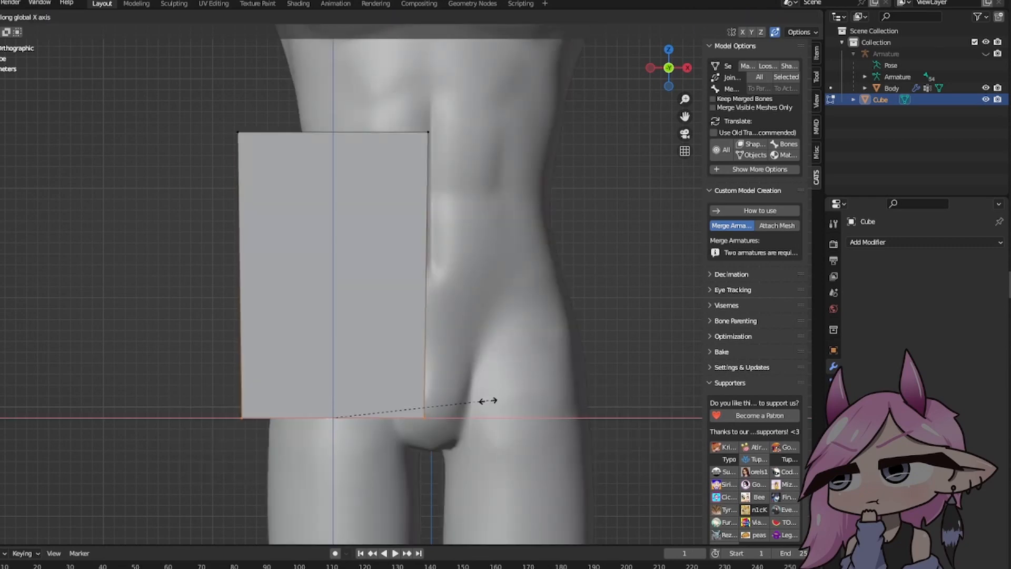
click(459, 394)
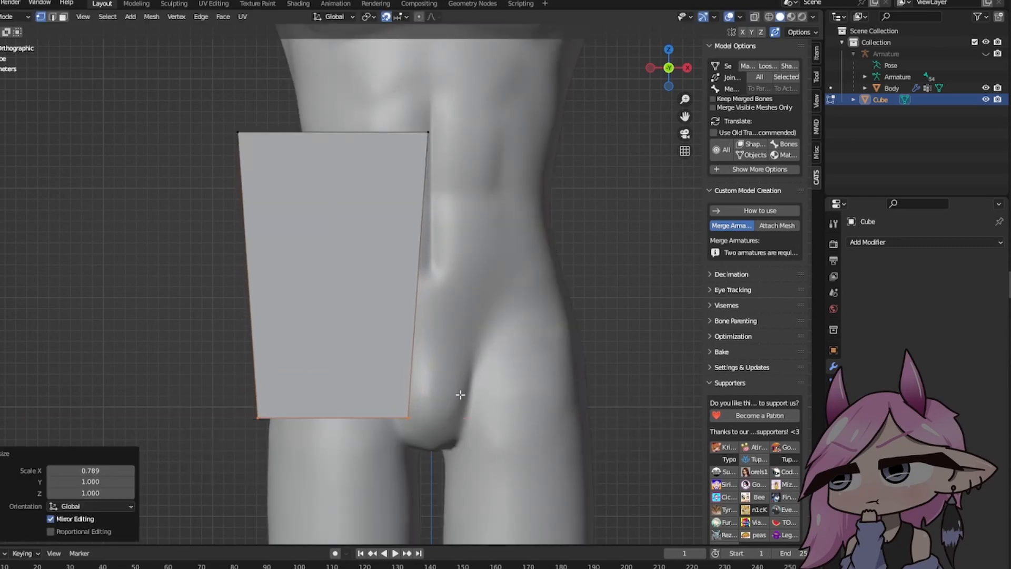
Step: Select all top vertices of the cube in wireframe display and lower them along Z to hip height
drag(190, 125, 304, 163)
key(shift+z)
drag(202, 90, 232, 133)
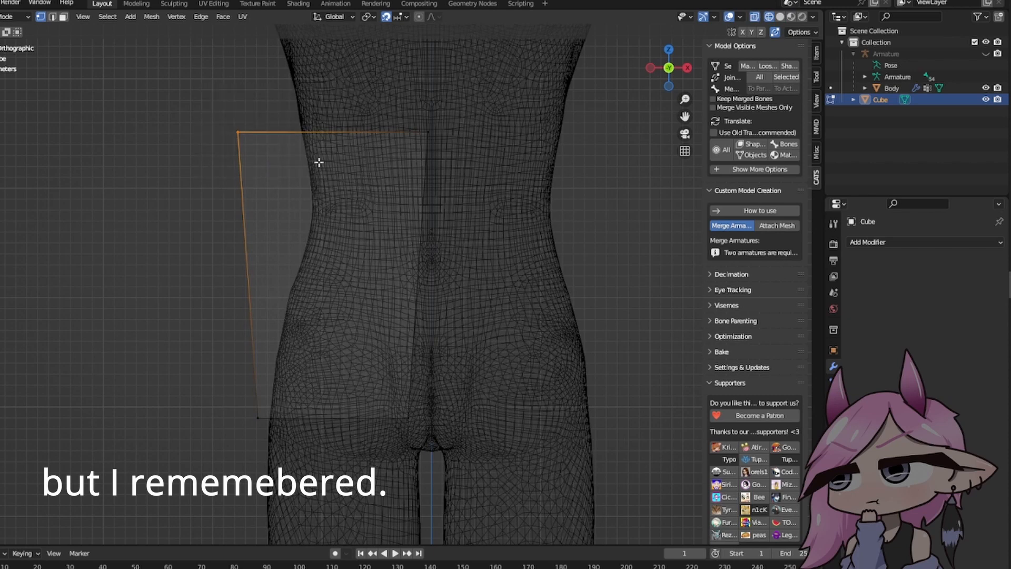
drag(140, 101, 575, 172)
key(g)
key(z)
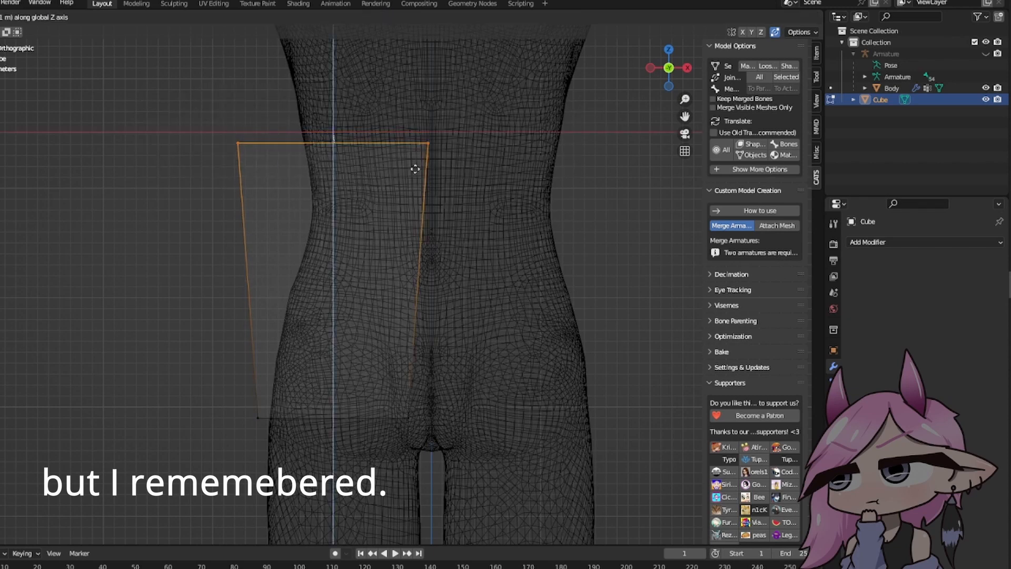
click(414, 284)
Step: Move the inner top vertices along X above the inner bottom ones and the outer top vertices inward to the hip outline
click(415, 284)
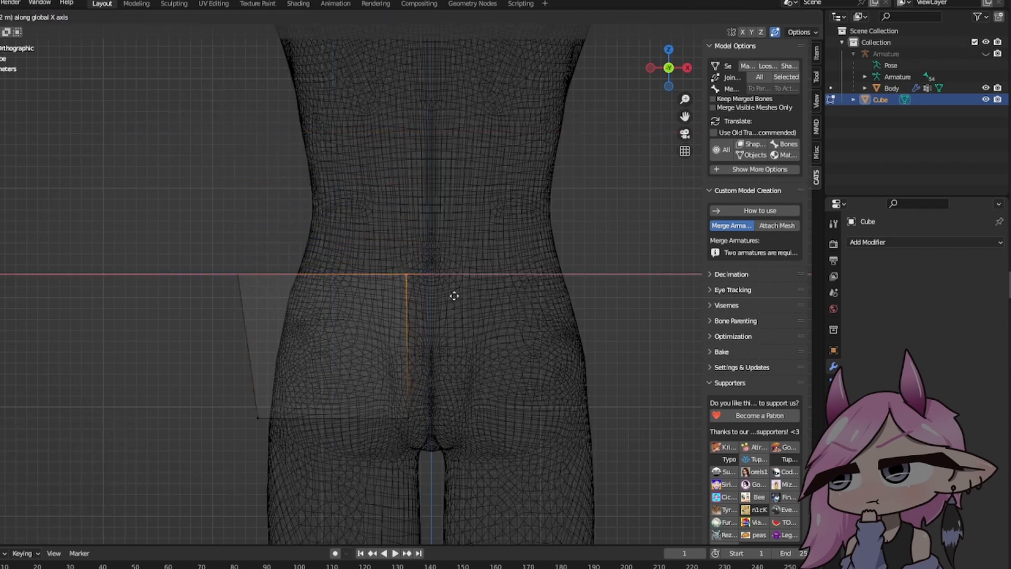
click(454, 296)
click(238, 275)
key(g)
key(x)
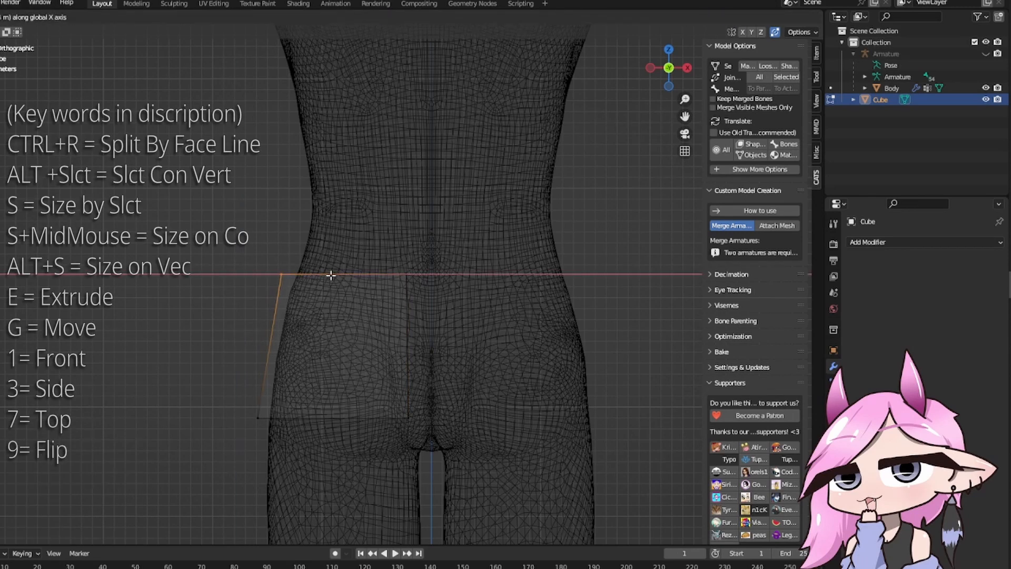
click(330, 274)
Step: Extrude the top vertices up along Z to the waist and move the outer ones 0.02 m along X to follow the body
shift+click(413, 284)
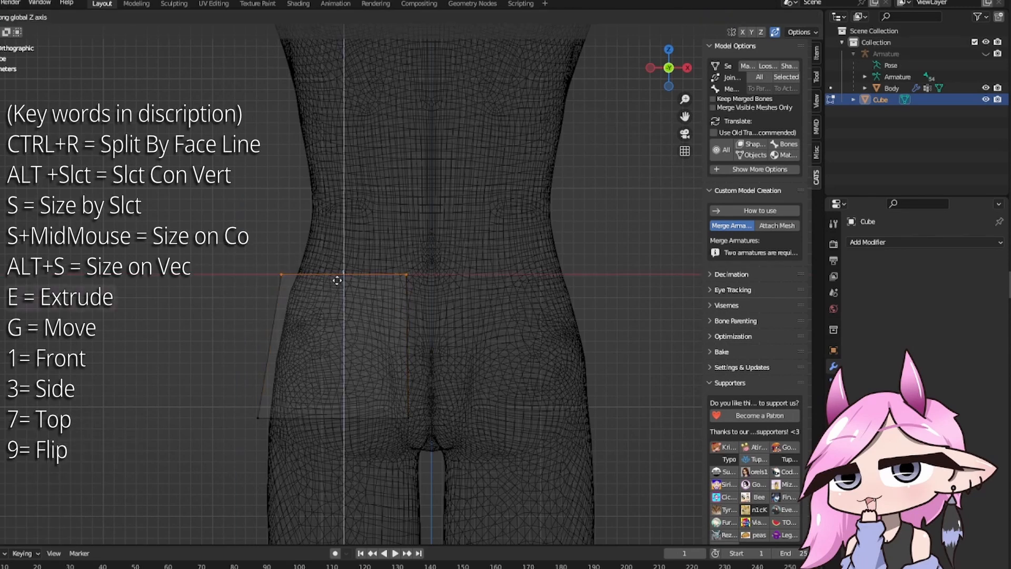
key(e)
click(338, 228)
drag(296, 219, 303, 221)
key(g)
key(x)
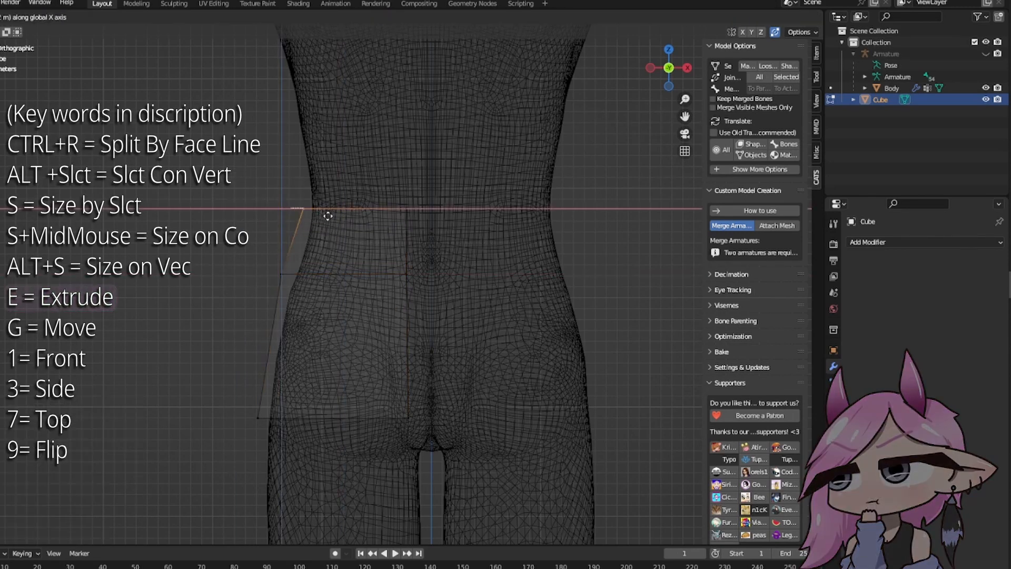
click(323, 214)
Step: Extrude the top of the piece up along Z twice, by 0.08 m and 0.09 m, to chest height
scroll(323, 214, down, 5)
shift+middle_drag(323, 215, 338, 245)
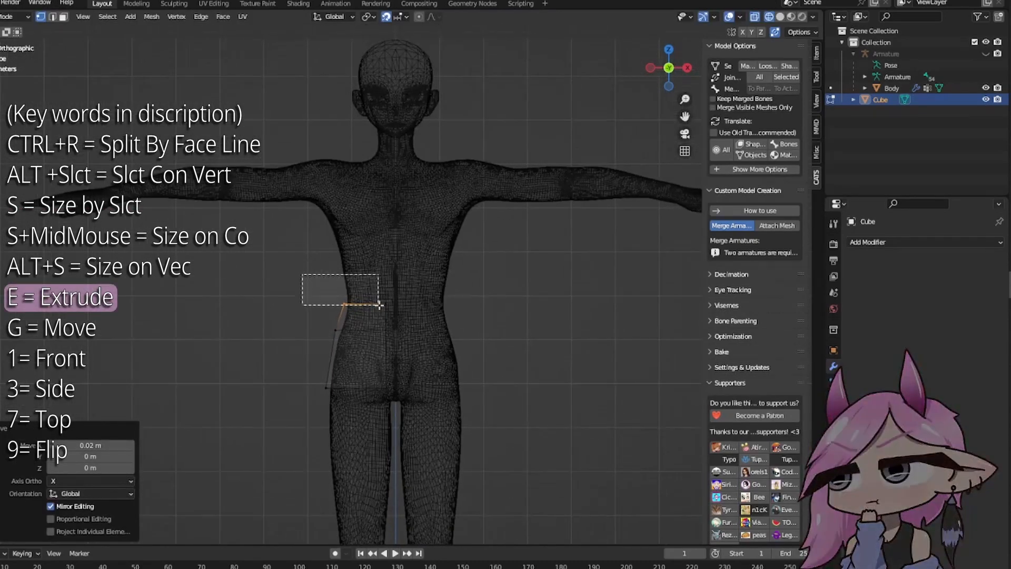
drag(380, 306, 385, 304)
key(e)
key(z)
click(378, 262)
key(e)
key(z)
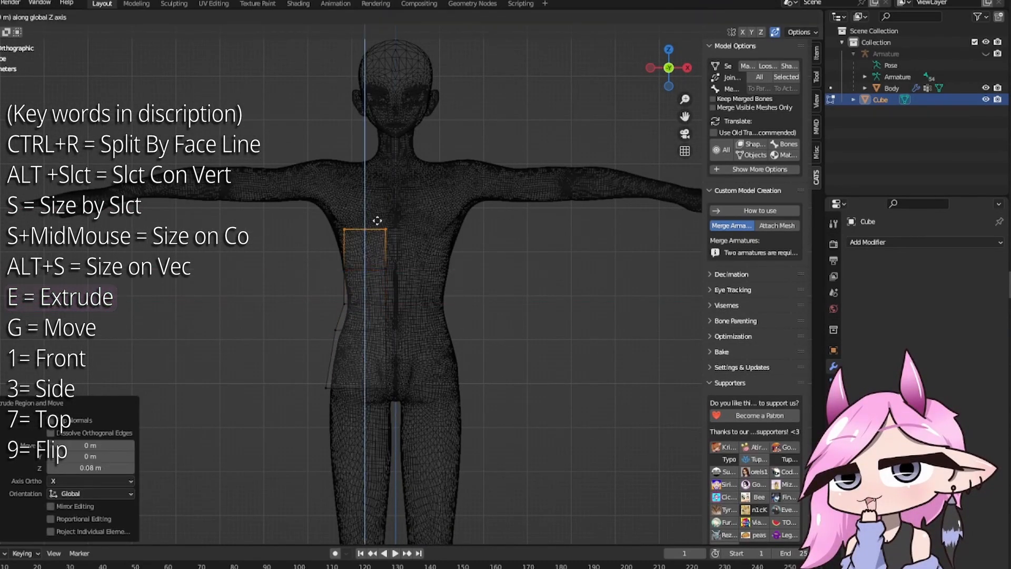
click(373, 229)
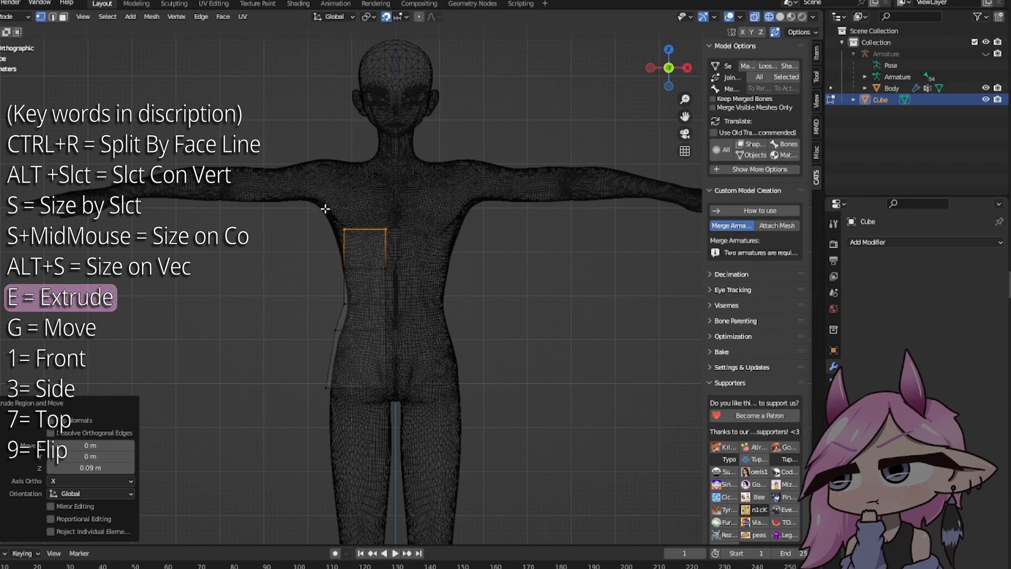
Step: Move the outer top vertices outward along X to the chest outline and the outer vertices one row below by -0.01 m
drag(356, 239, 356, 240)
key(g)
key(x)
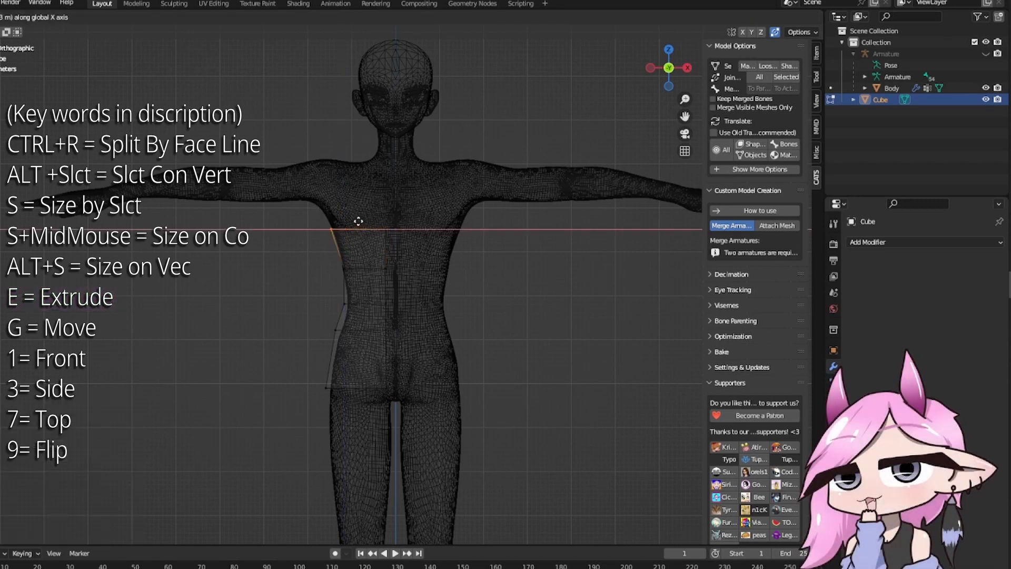
click(358, 221)
drag(312, 263, 355, 279)
click(351, 279)
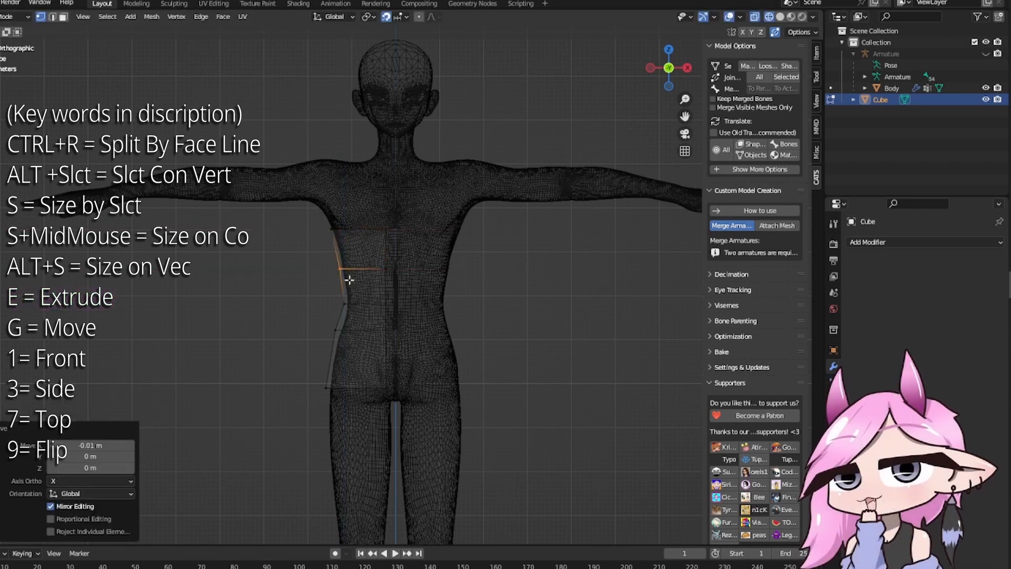
Step: Extrude the top edge up along Z to armpit height and move its outer vertices outward along X
drag(300, 209, 448, 247)
key(g)
key(z)
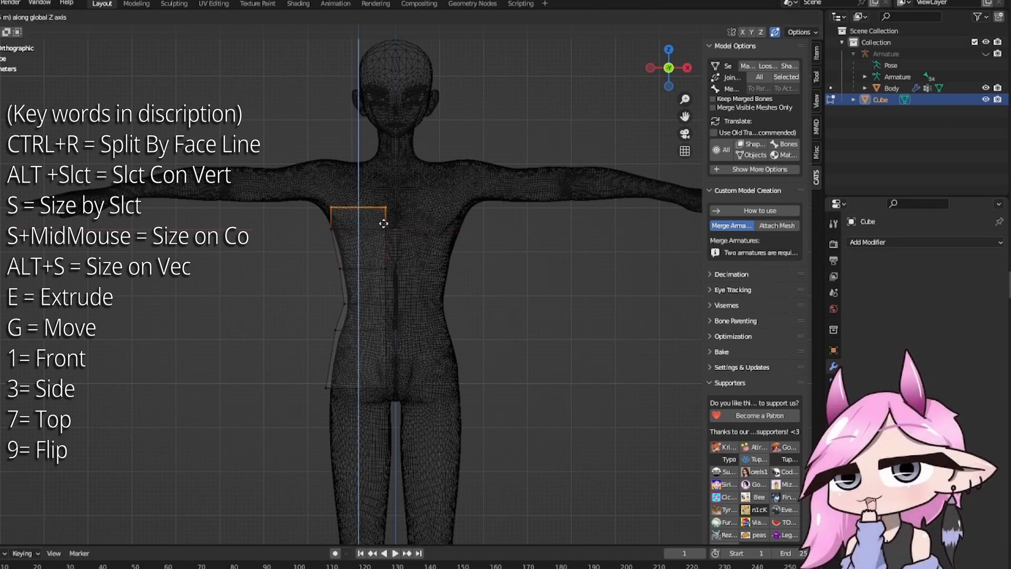
click(384, 221)
drag(333, 204, 427, 225)
key(g)
key(x)
click(315, 201)
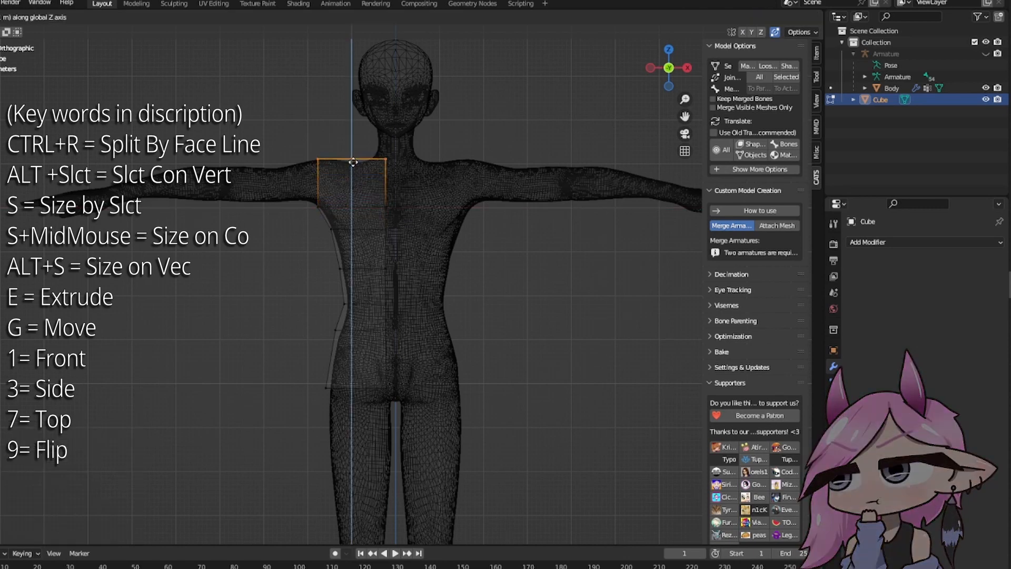
Step: Extrude the top up 0.11 m along Z to the shoulder and add one centred vertical loop cut through the torso piece
click(354, 159)
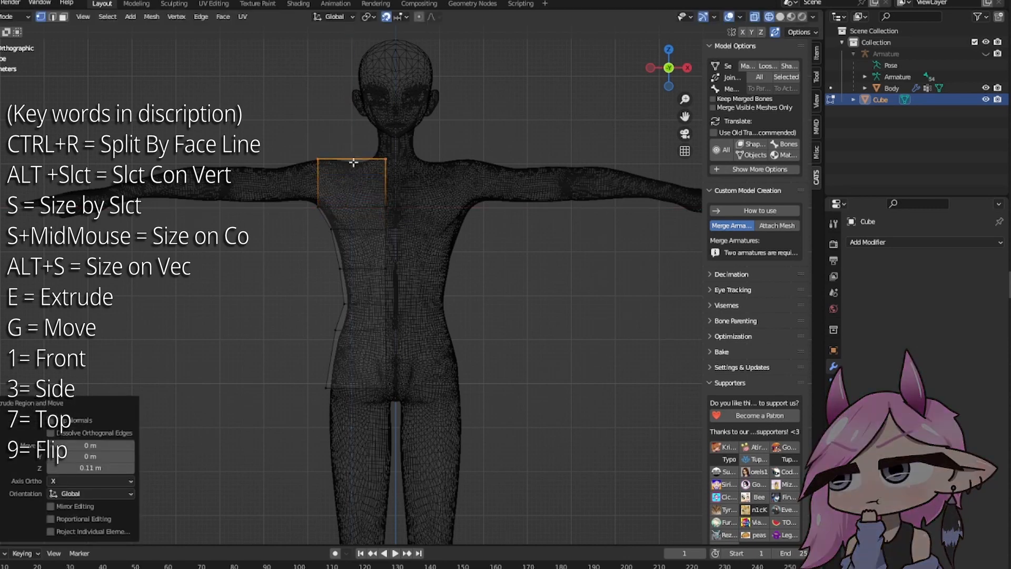
key(ctrl+r)
click(384, 154)
right_click(383, 153)
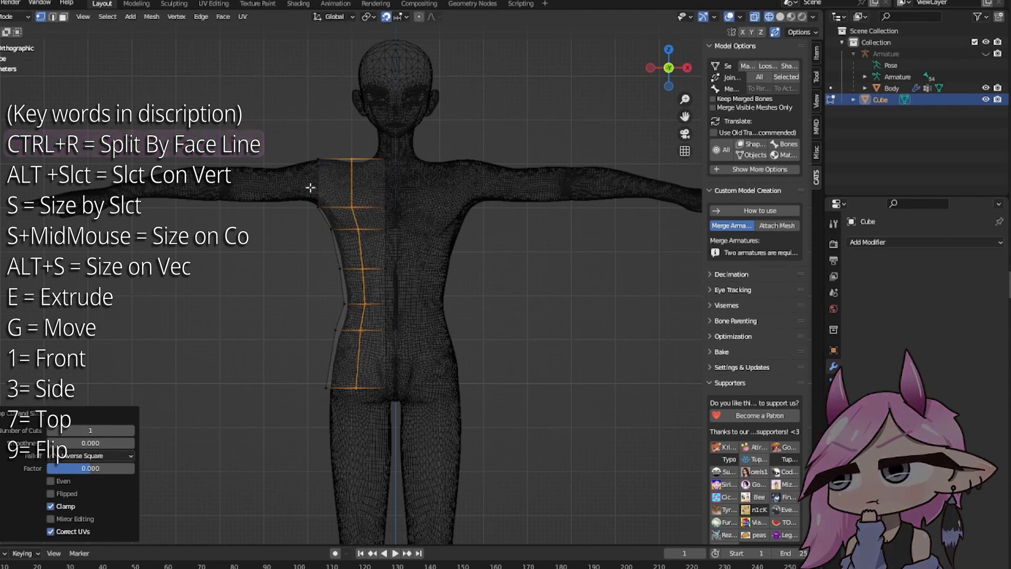
Step: Extrude the outer shoulder side along X over the arm in successive sleeve segments, including 0.05, 0.04, 0.09 and 0.16 m
drag(295, 127, 333, 219)
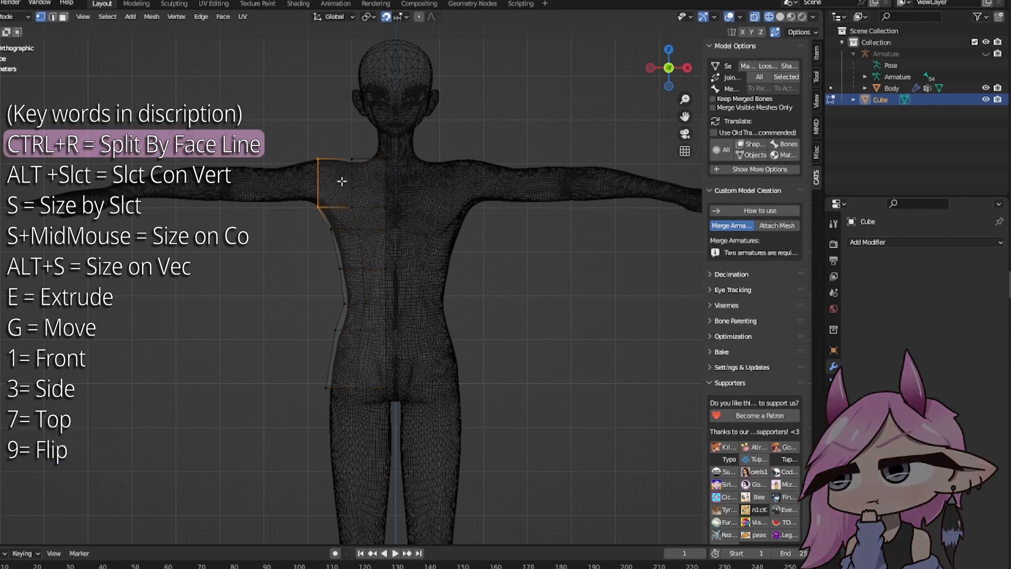
key(e)
key(x)
click(317, 179)
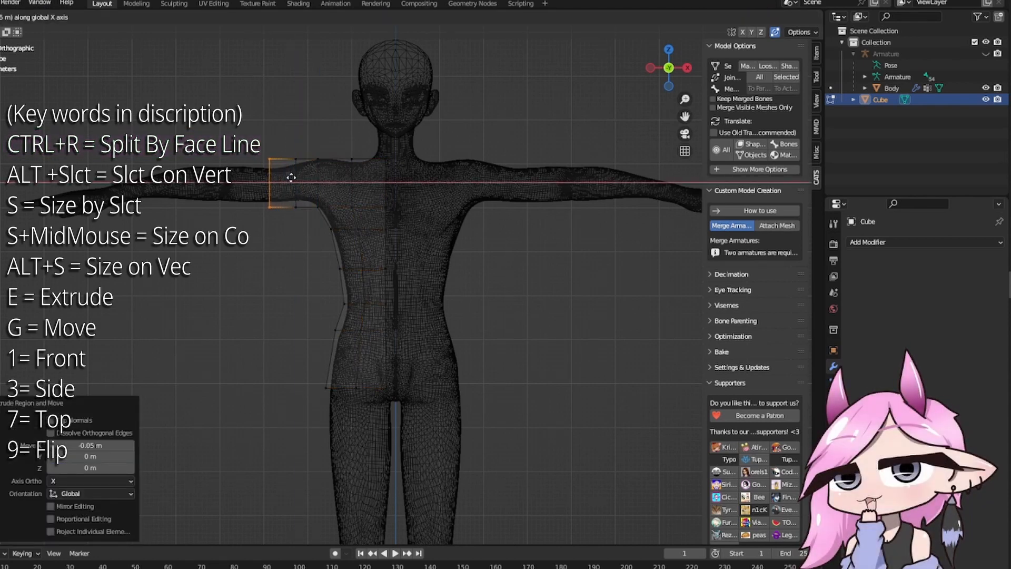
click(298, 177)
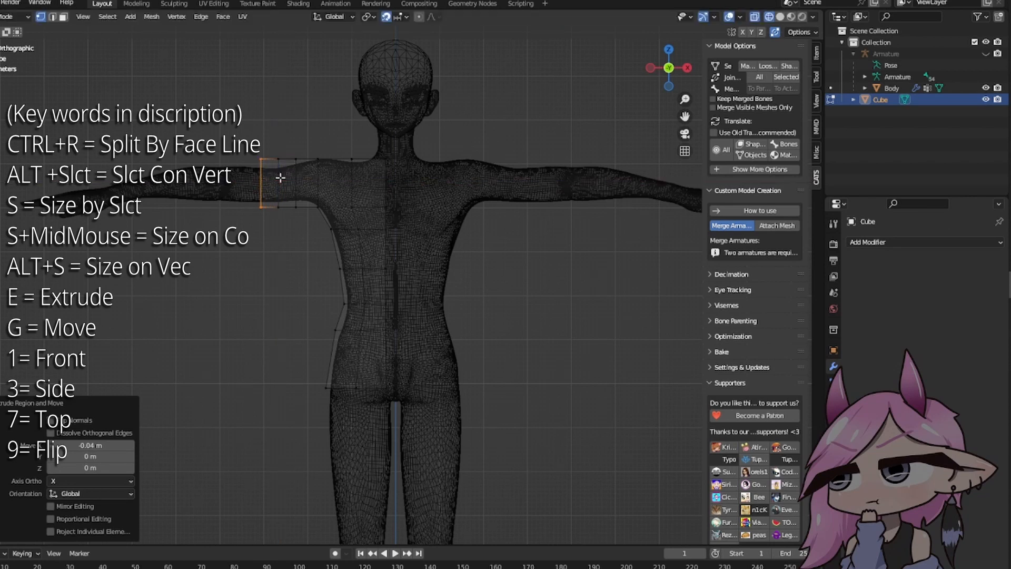
key(e)
key(x)
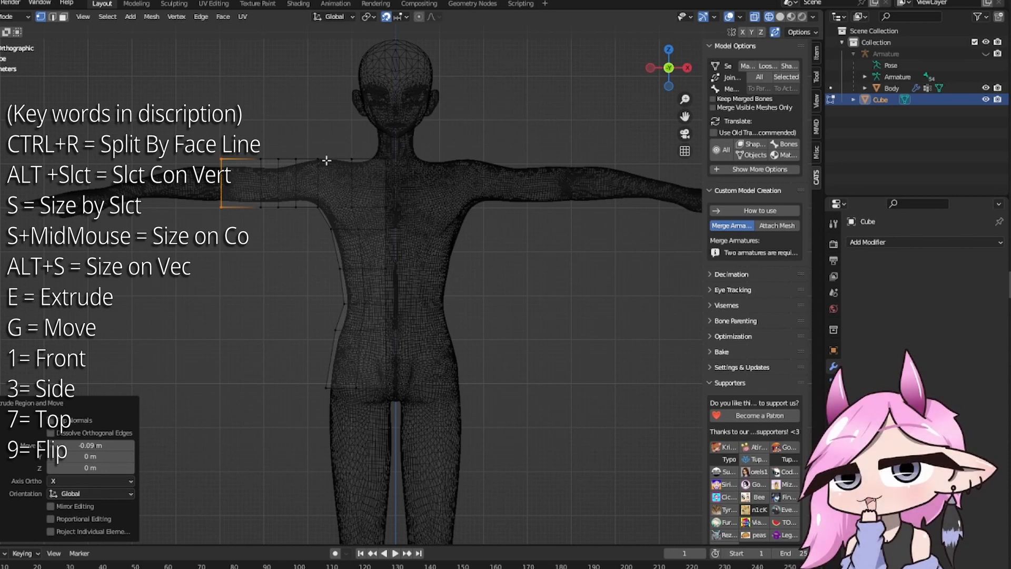
click(259, 171)
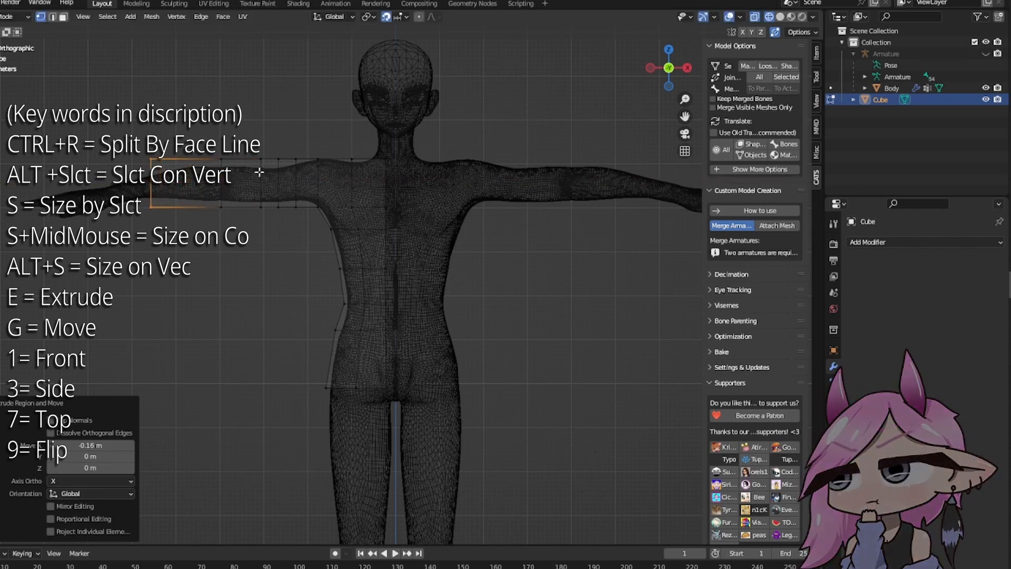
Step: Narrow the sleeve's outer end to fit the arm and move it -0.01 m along Z
click(287, 148)
key(g)
click(294, 146)
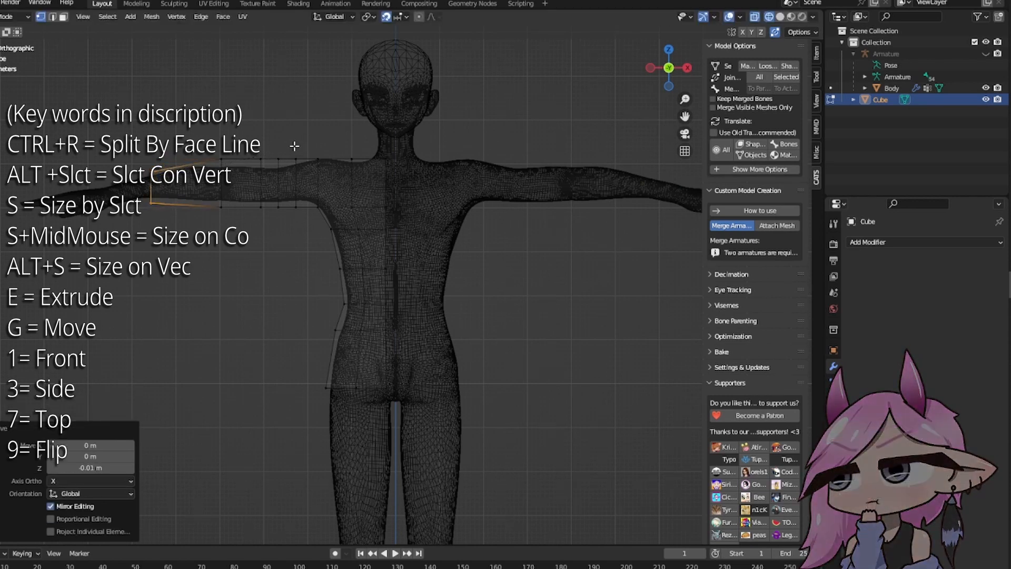
Step: Extrude one more short sleeve segment towards the wrist and move its end 0.01 m along X and -0.01 m along Z
click(296, 145)
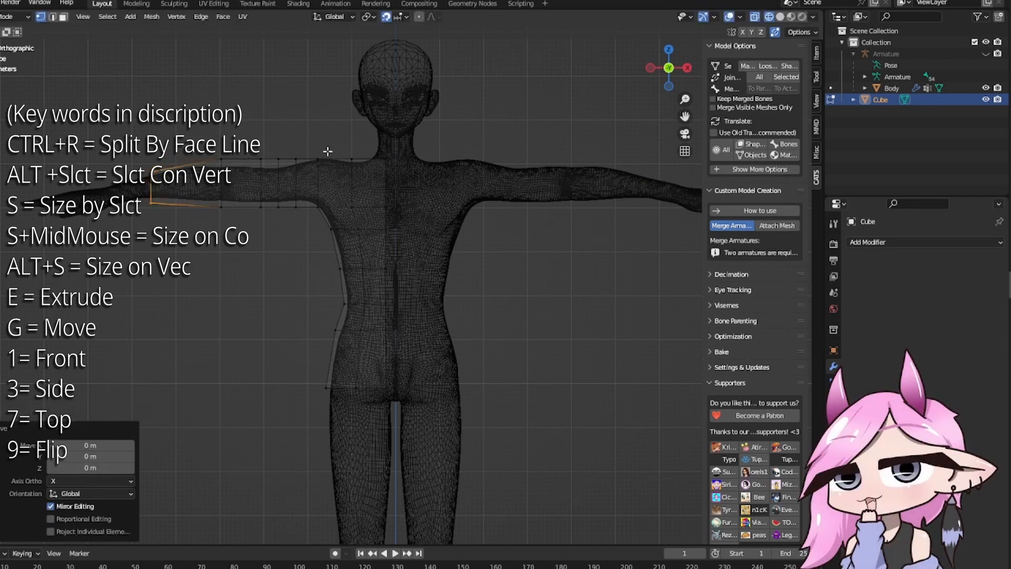
click(107, 137)
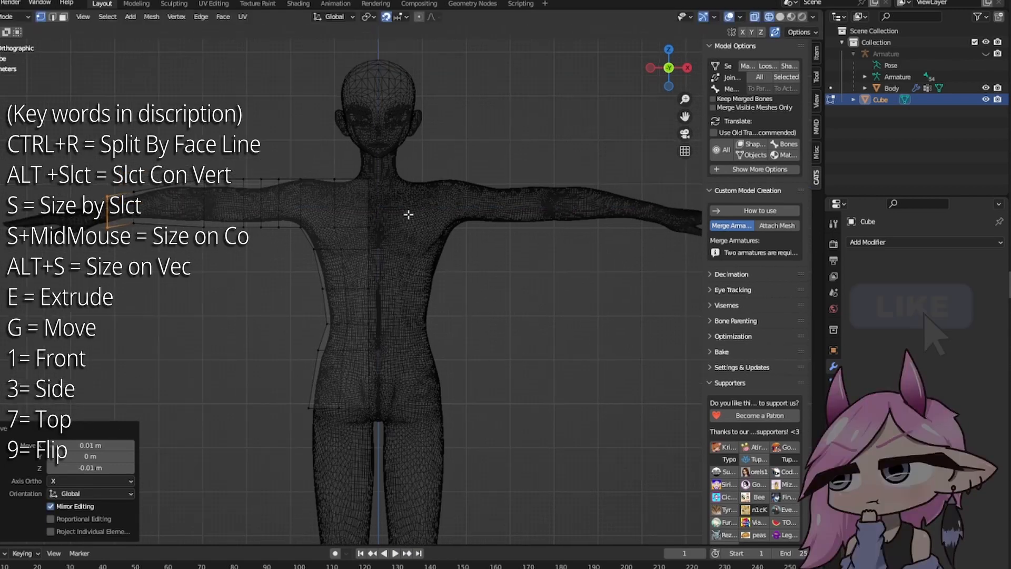
Step: Select the whole top mesh and scale it to 0.638 along Y to reduce its depth around the body
middle_drag(406, 210, 435, 272)
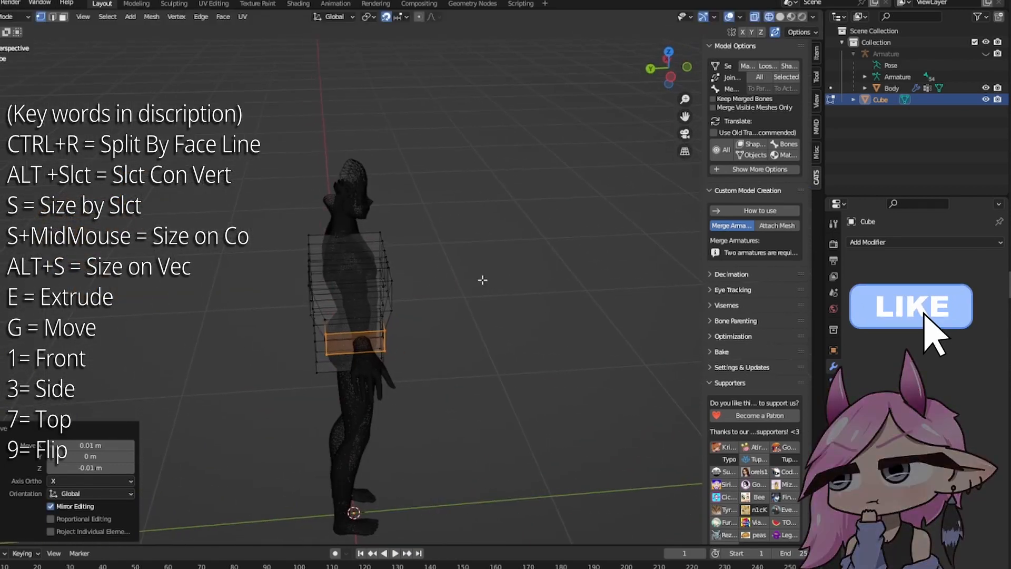
key(a)
key(s)
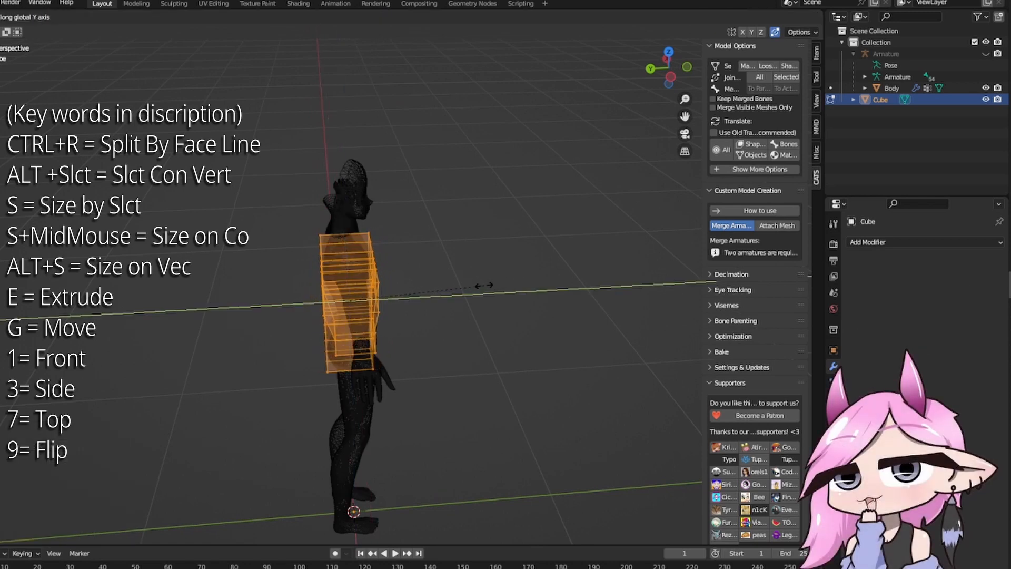
click(484, 285)
middle_drag(388, 287, 390, 352)
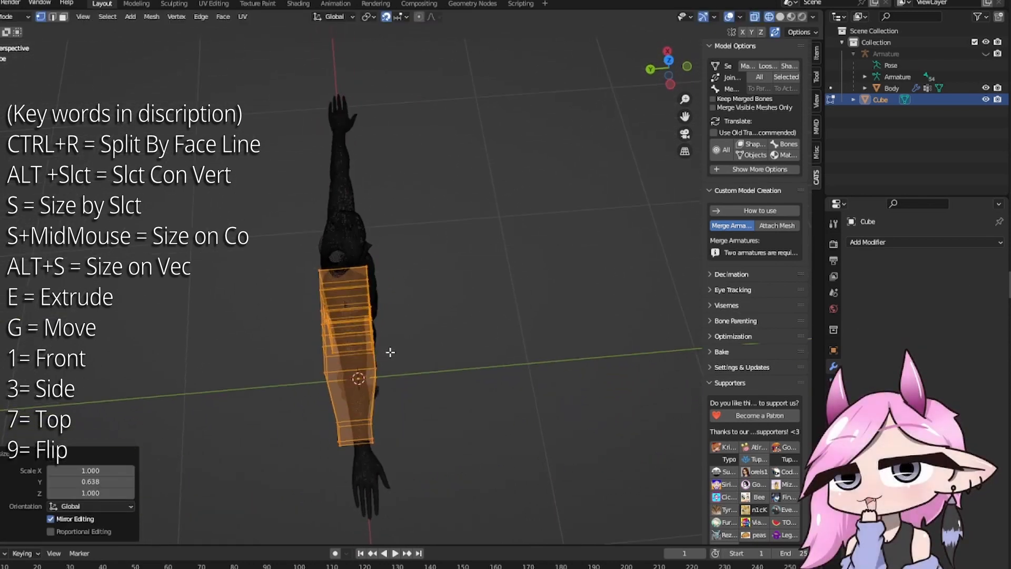
Step: Move the whole top mesh -0.01 m along Y to centre it on the arm as seen from above
key(g)
key(y)
click(404, 350)
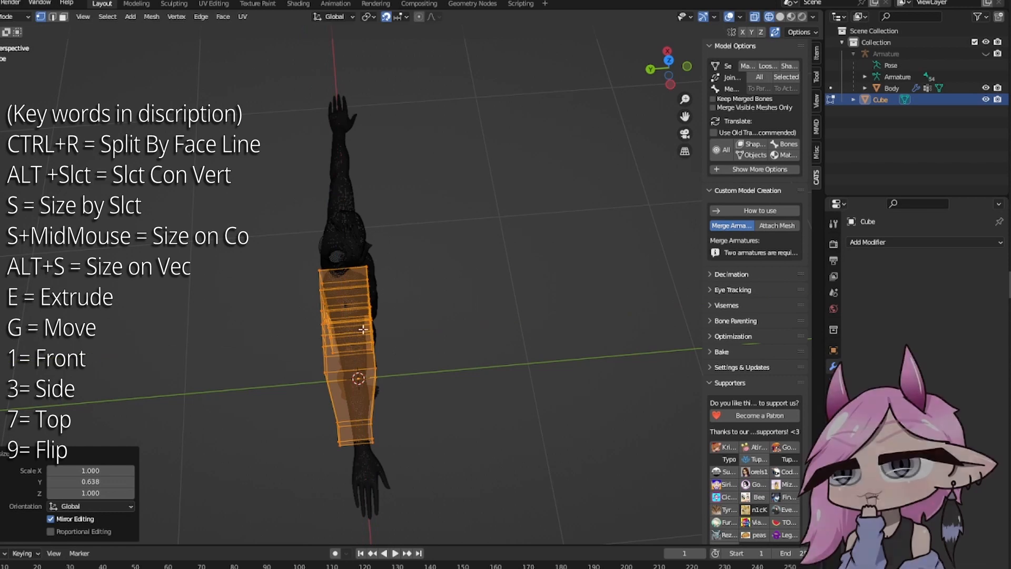
key(7)
scroll(267, 232, up, 5)
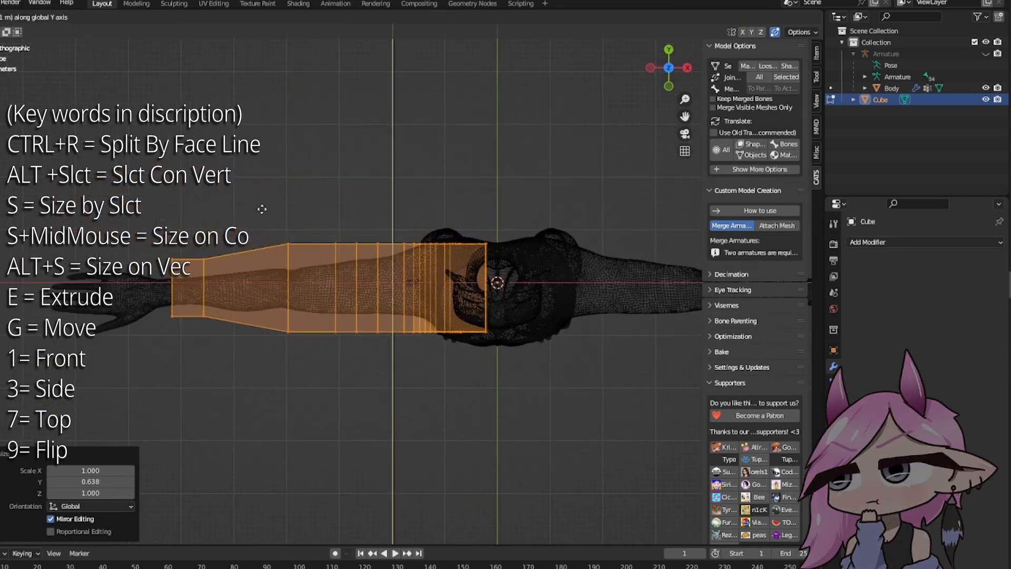
click(262, 209)
Step: Scale the whole top mesh down a little further along Y to bring it closer to the arm
middle_drag(329, 115, 331, 131)
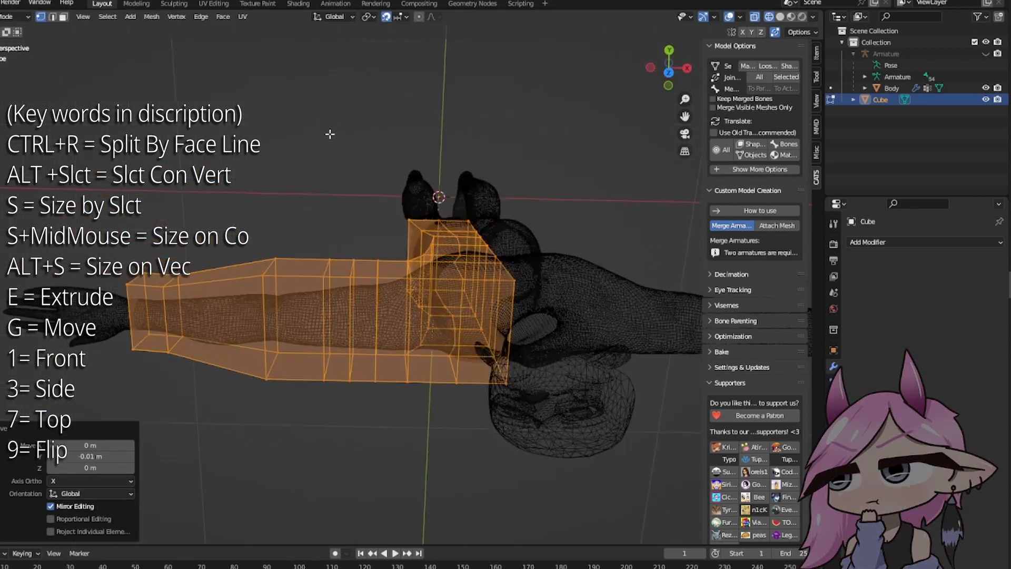
key(7)
key(g)
key(y)
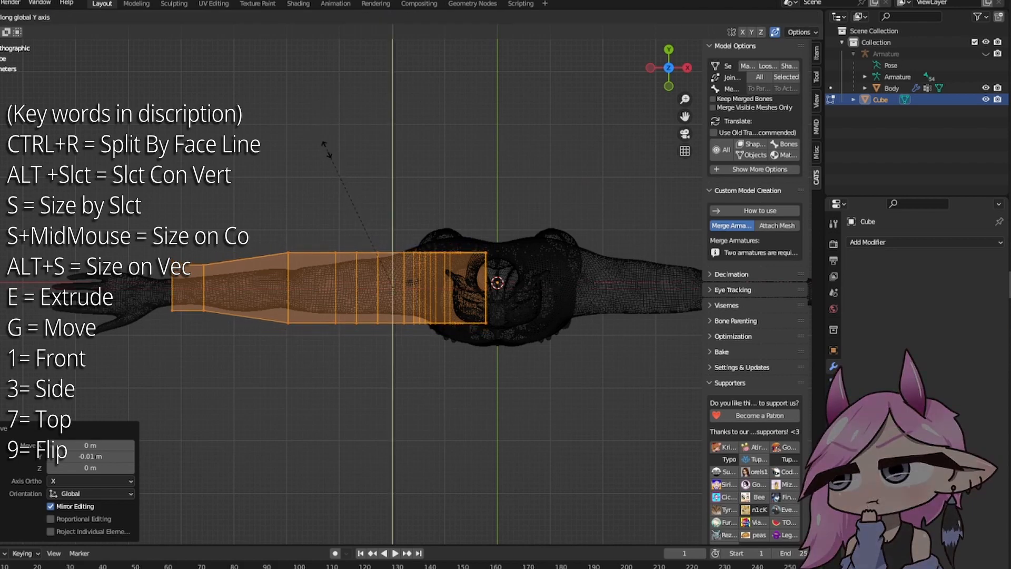
click(329, 155)
Step: Move the back vertices of the sleeve's two outermost loops near the wrist -0.01 m along Y
drag(225, 267, 213, 266)
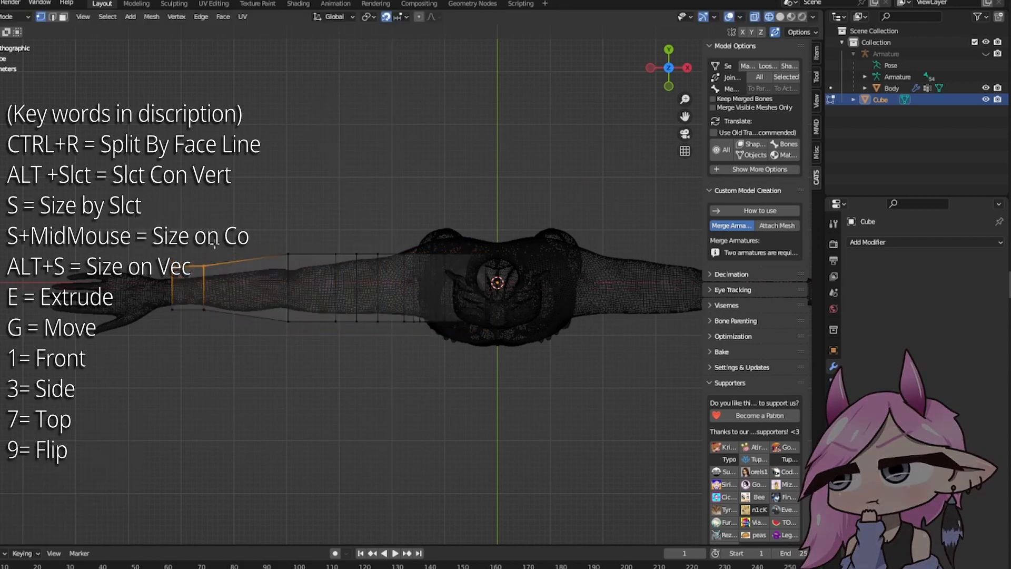
key(h)
middle_drag(214, 243, 214, 250)
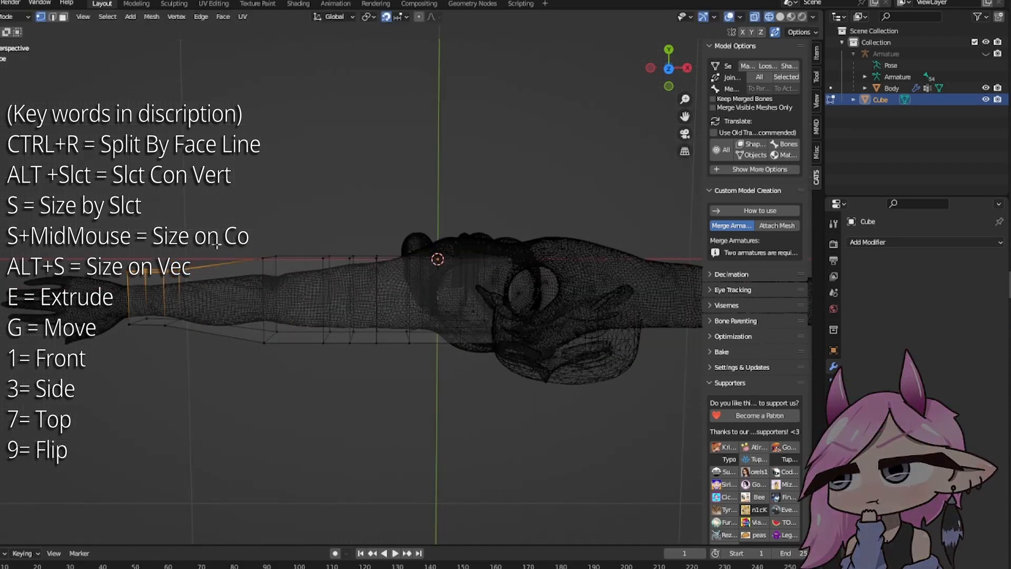
key(ctrl+1)
key(7)
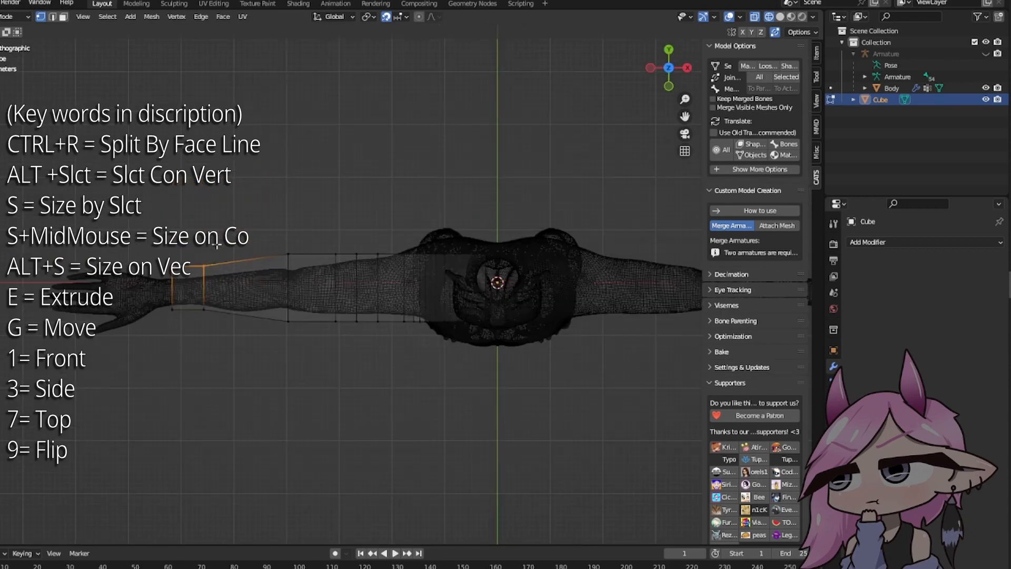
click(221, 202)
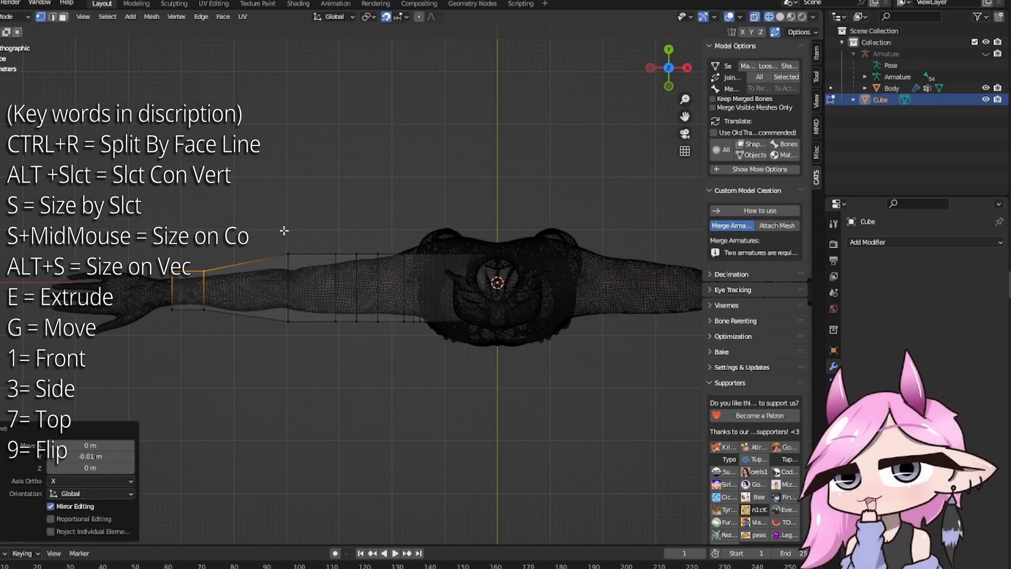
Step: Move the sleeve's back elbow vertices inward along Y, and those of the next upper-arm loop -0.01 m
drag(307, 272, 307, 271)
key(g)
key(x)
click(303, 267)
drag(319, 221, 352, 266)
click(351, 272)
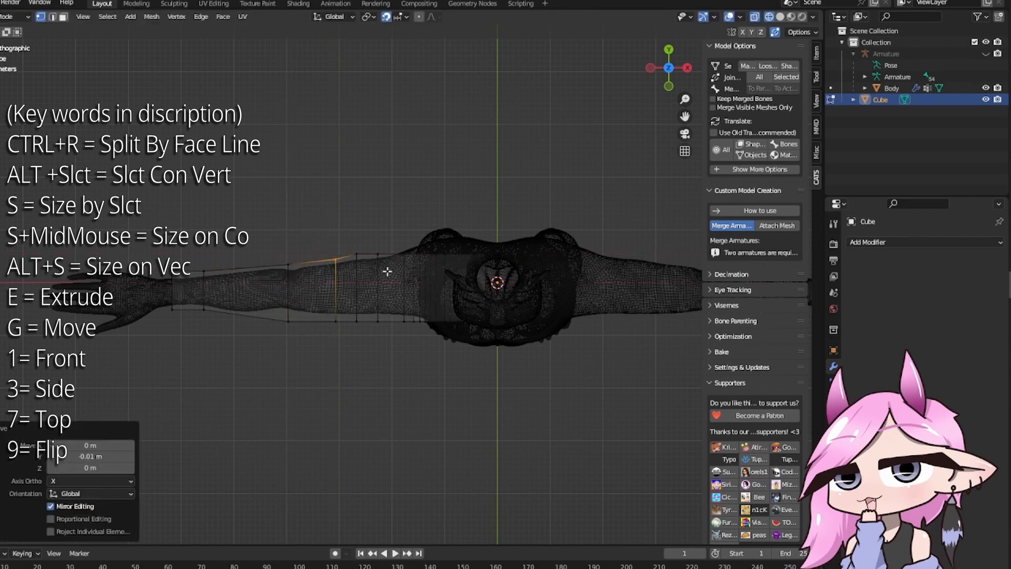
Step: Check the sleeve from the front and side, and move its front elbow vertices 0.02 m along Y from above
key(KP_1)
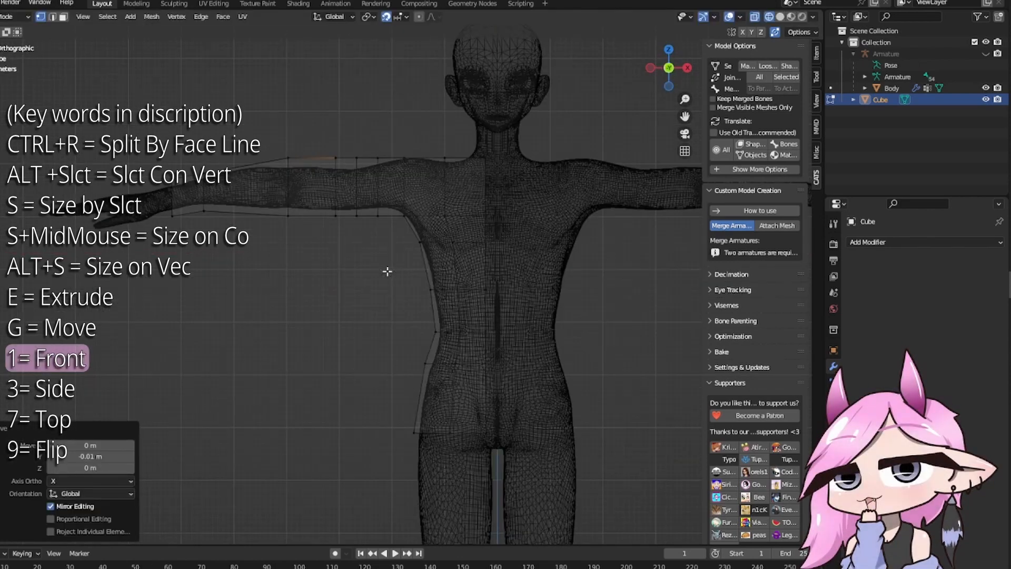
key(KP_3)
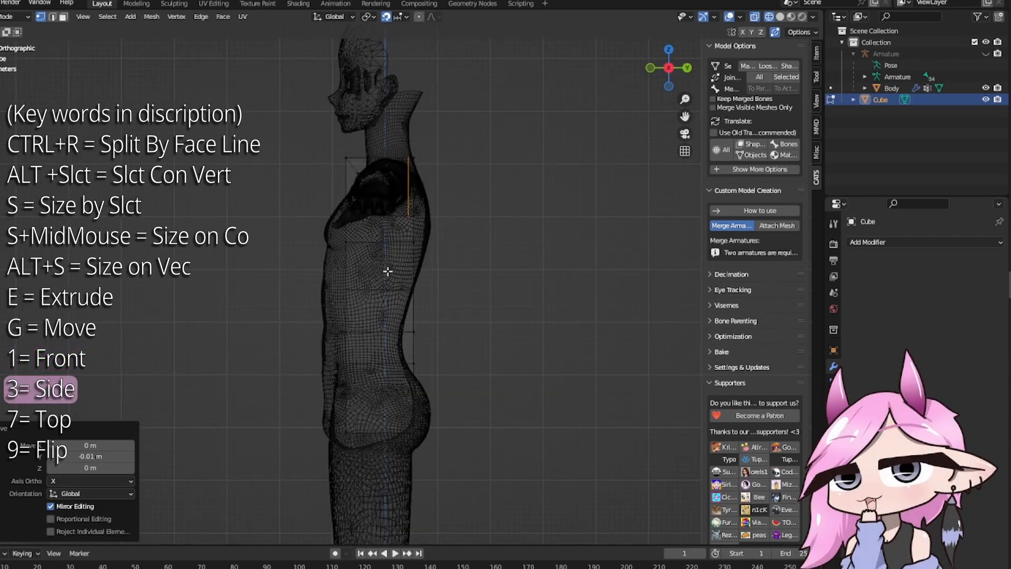
key(KP_7)
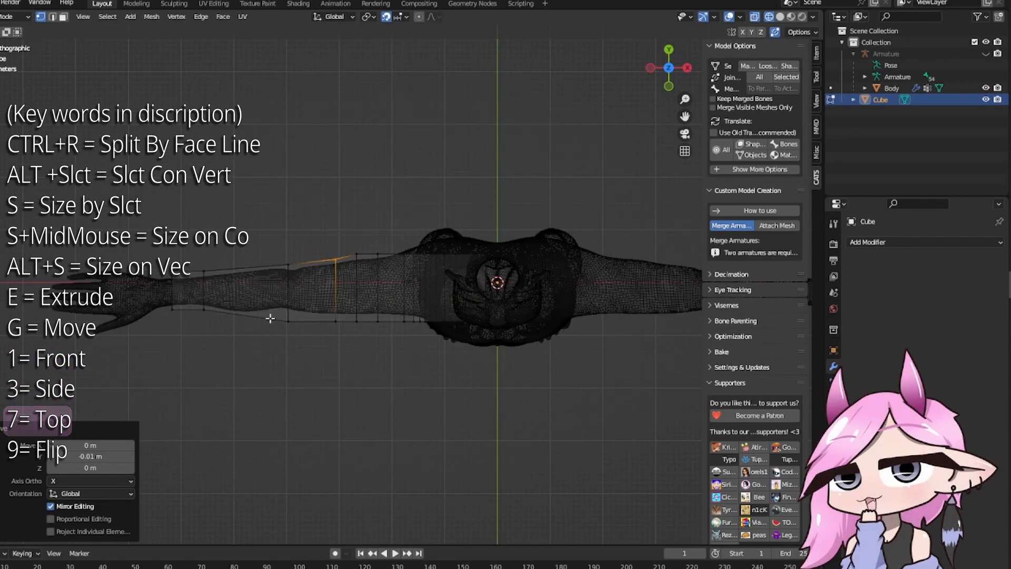
key(KP_9)
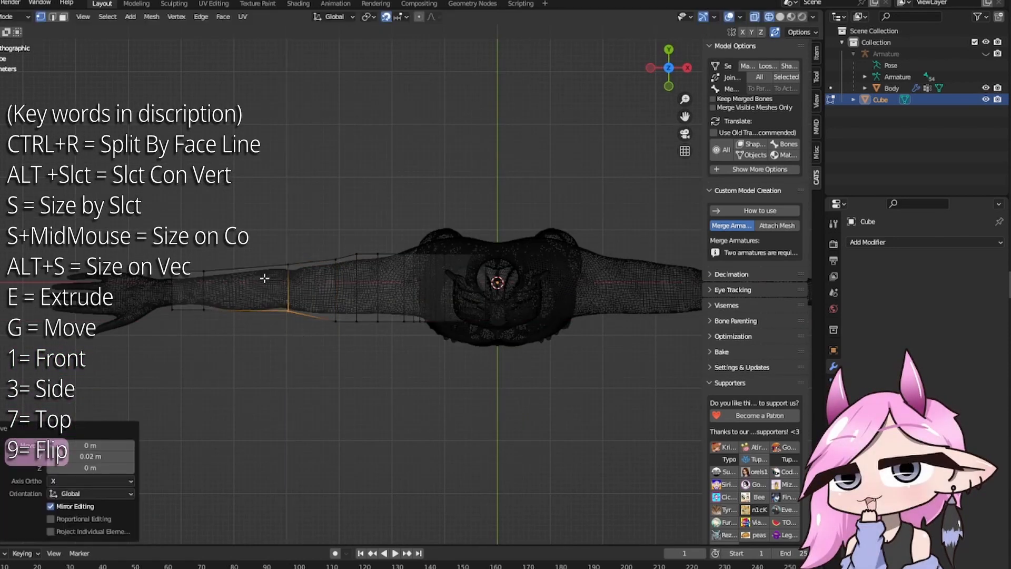
Step: Add one centred loop cut across the forearm segment and move its front vertices -0.01 m along Y
key(ctrl+r)
click(260, 287)
right_click(259, 287)
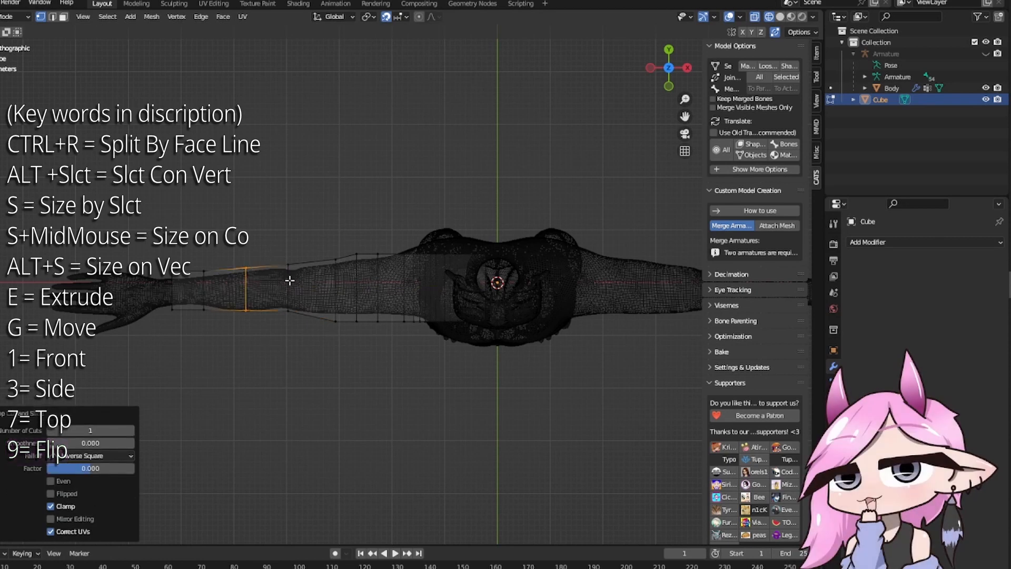
click(257, 305)
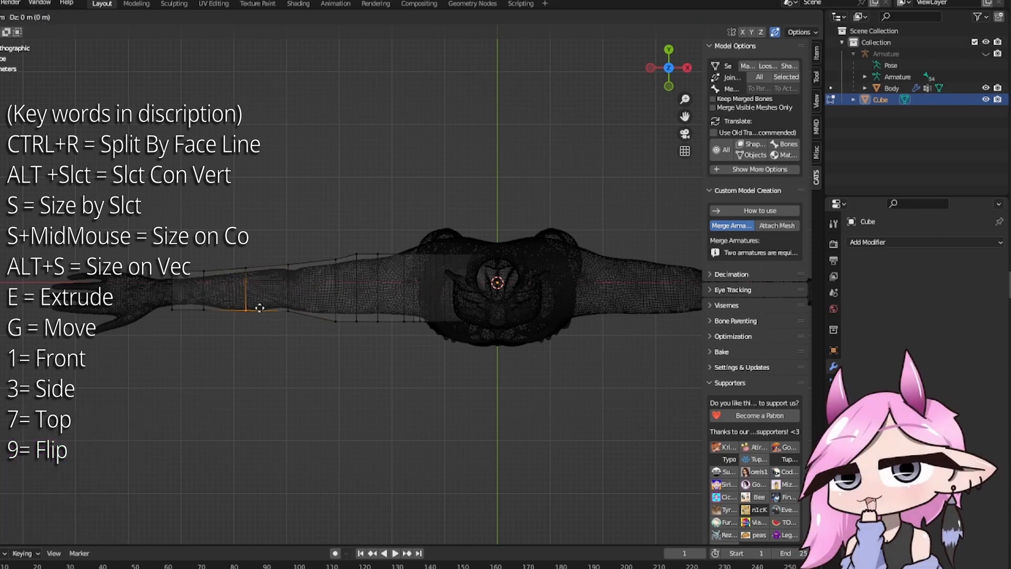
click(258, 310)
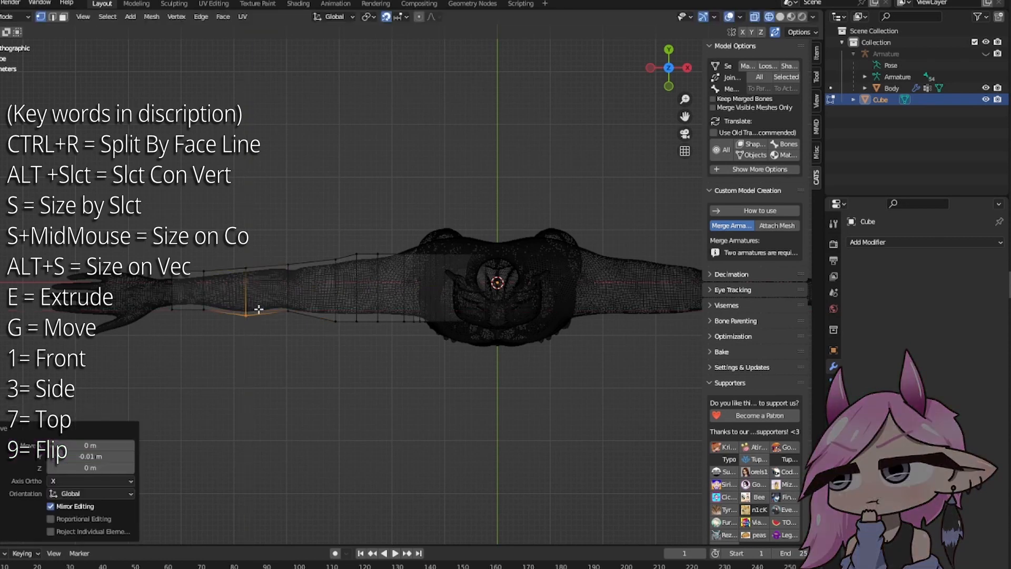
Step: Move the front vertices of the upper-arm sleeve loops inward along Y to follow the arm's contour
click(334, 318)
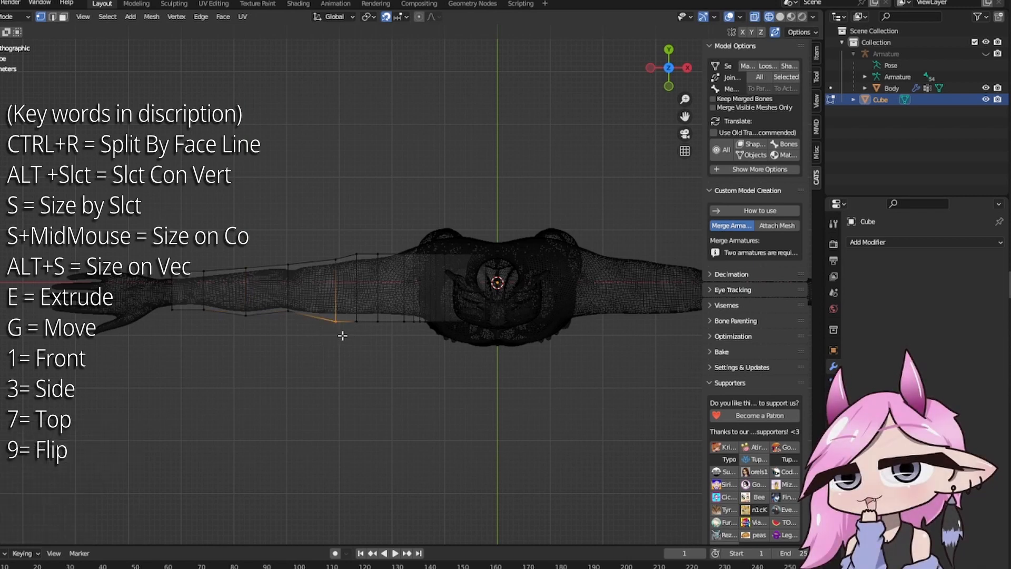
click(341, 330)
drag(363, 330, 367, 331)
key(g)
middle_drag(364, 330, 358, 324)
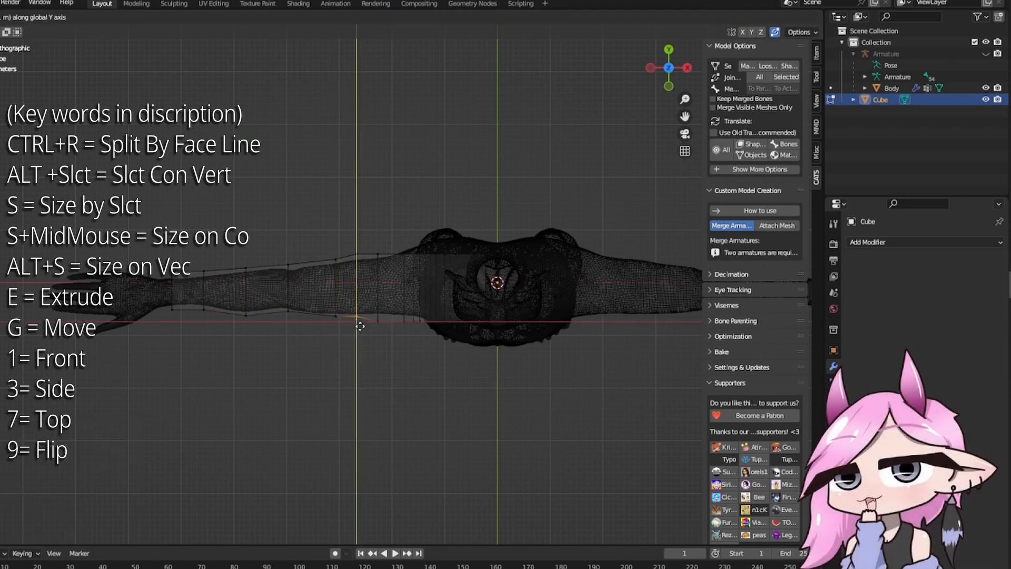
click(359, 325)
drag(365, 311, 384, 330)
Step: Delete the faces closing off the sleeve end, the hem, the body's centre line and the neck opening
drag(341, 354, 386, 380)
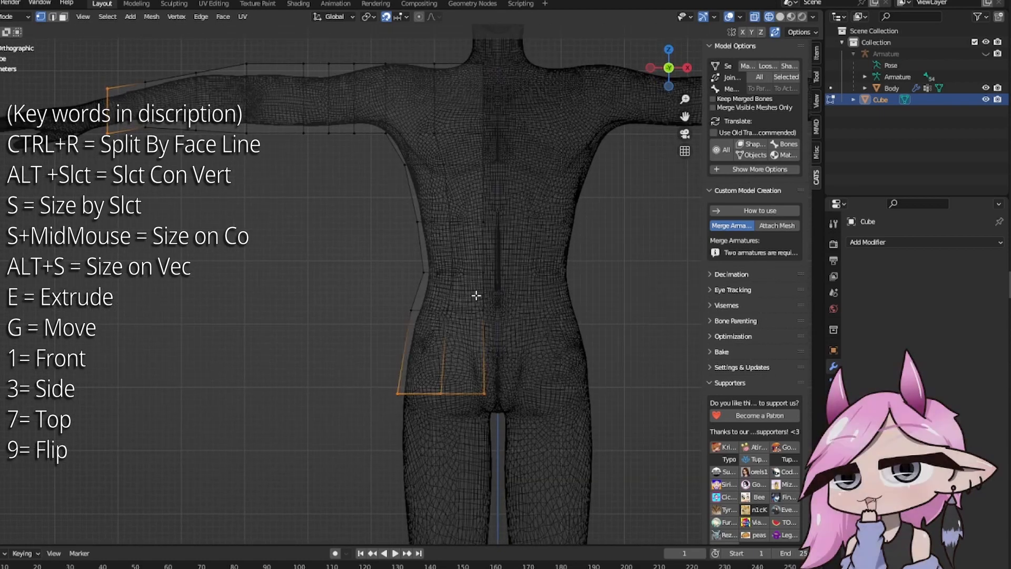
shift+scroll(494, 221, up, 3)
shift+drag(495, 229, 532, 539)
shift+middle_drag(525, 224, 518, 313)
drag(402, 186, 484, 238)
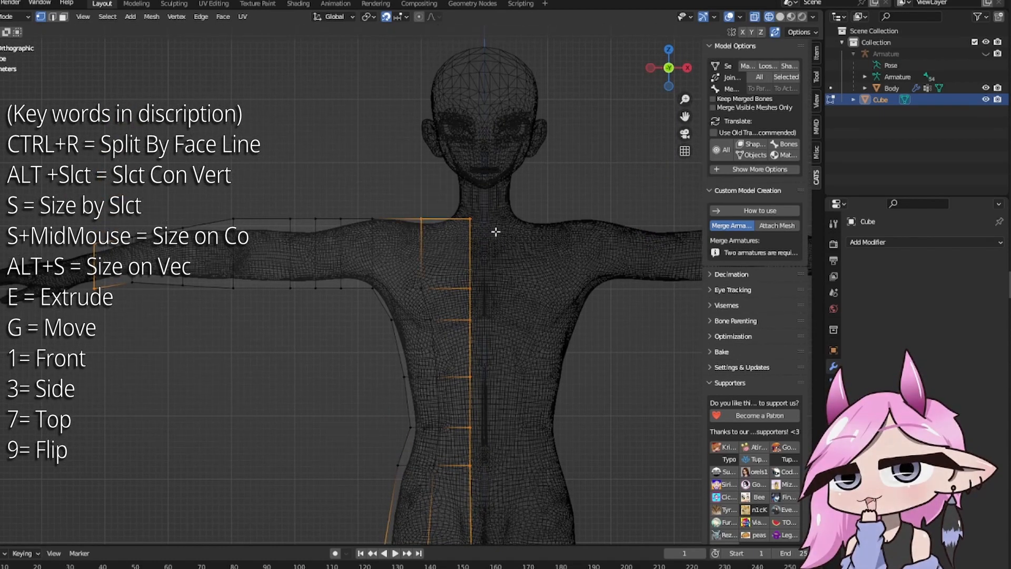
scroll(495, 228, down, 2)
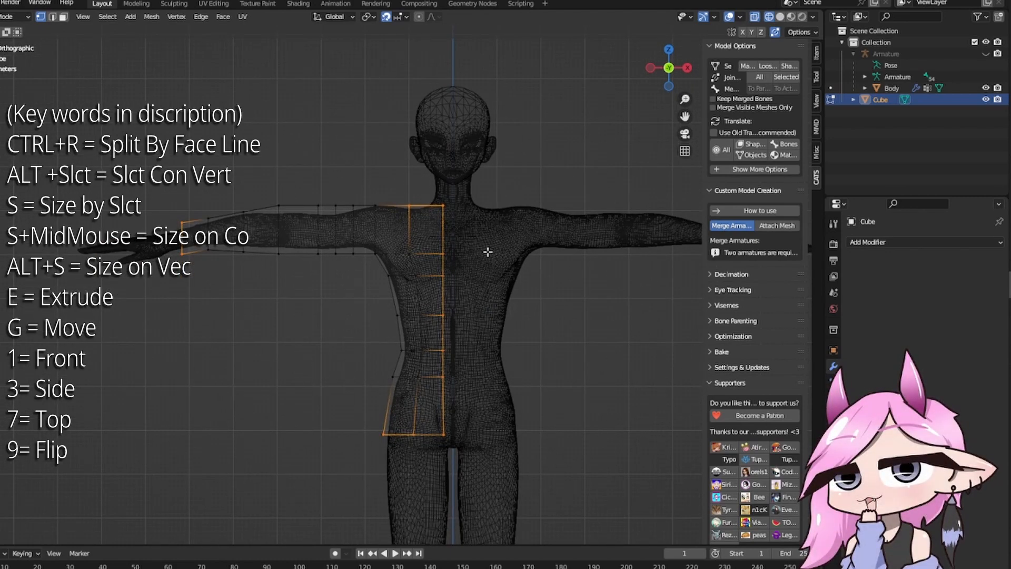
key(x)
click(458, 275)
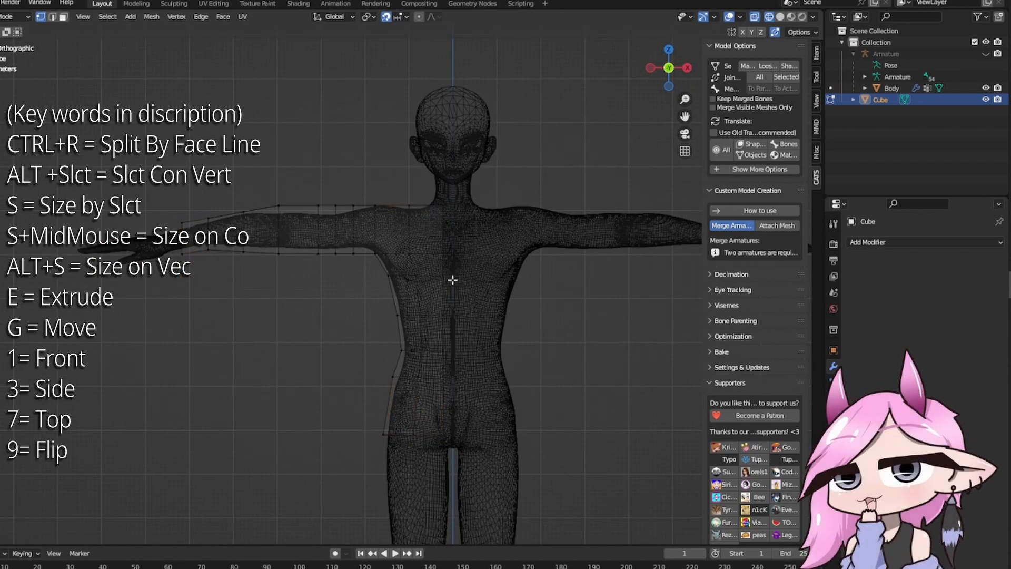
Step: Switch to solid shading and inspect the opened top from behind
middle_drag(508, 285, 480, 293)
key(x)
key(z)
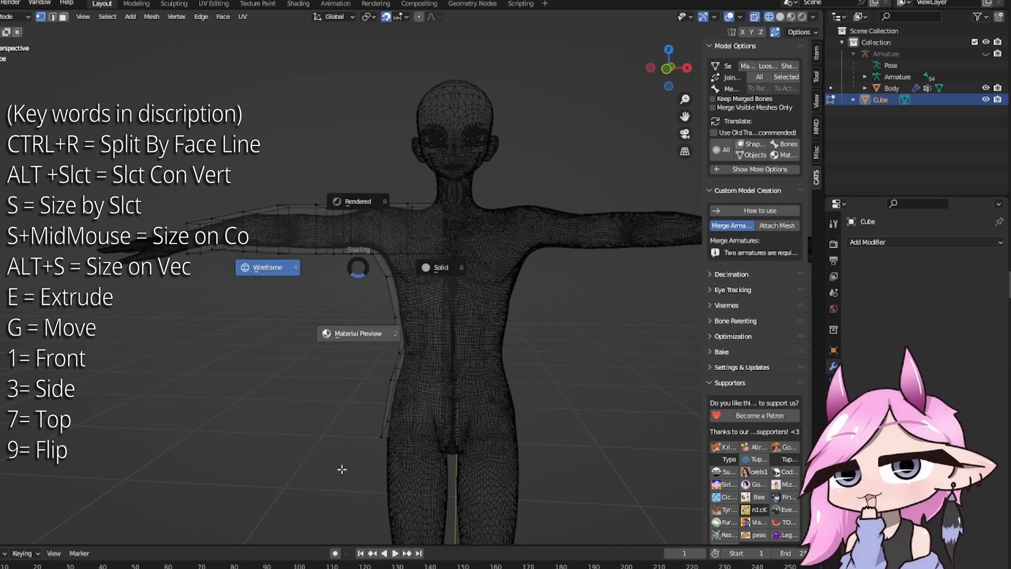
click(342, 469)
mouse_move(342, 469)
middle_down()
mouse_move(363, 400)
mouse_move(335, 343)
mouse_move(355, 259)
middle_up()
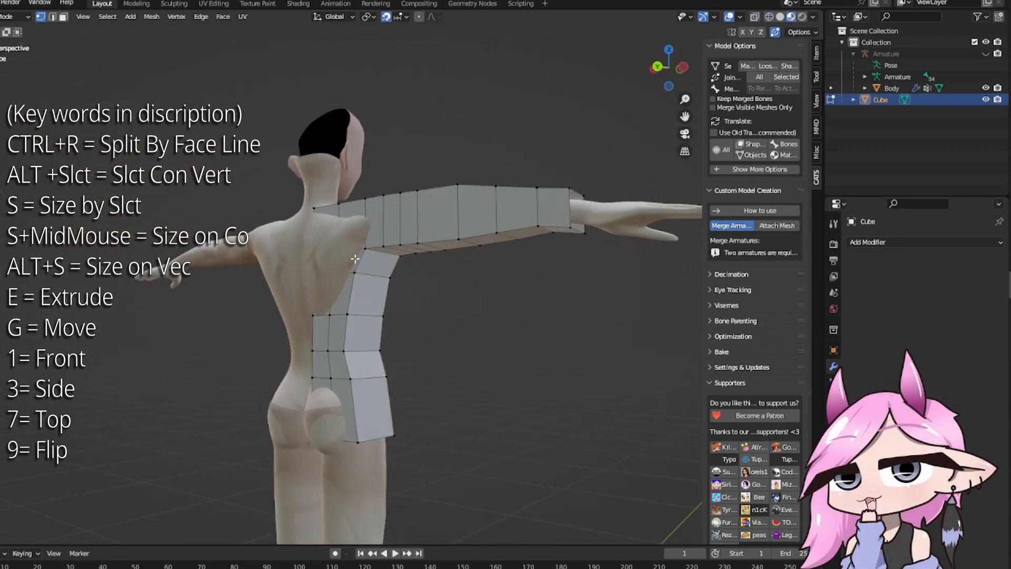
Step: In wireframe side view, move the top's upper-back and mid-back vertices outward along Y to clear the body
key(KP_3)
key(shift+z)
scroll(437, 295, up, 4)
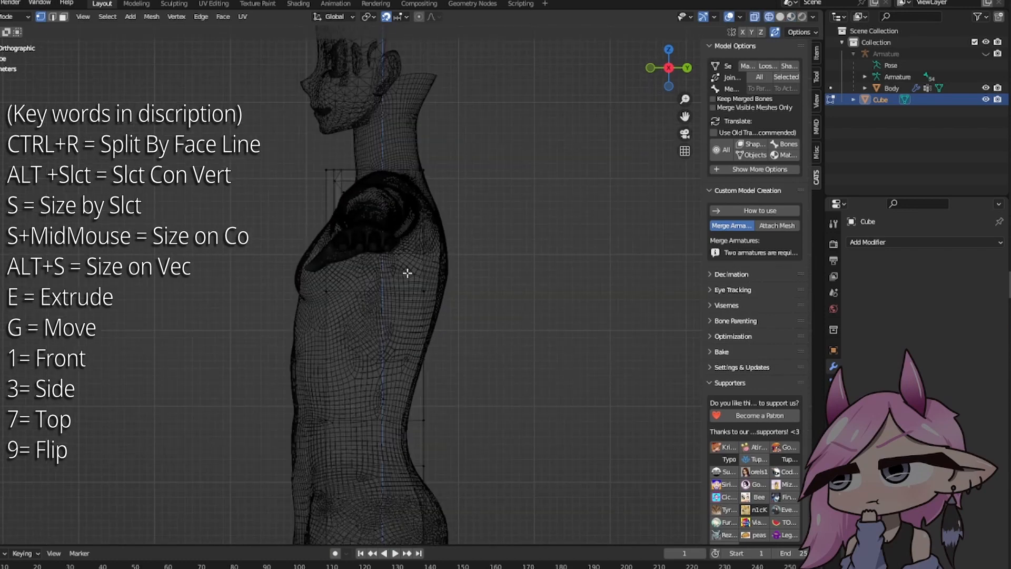
key(g)
key(y)
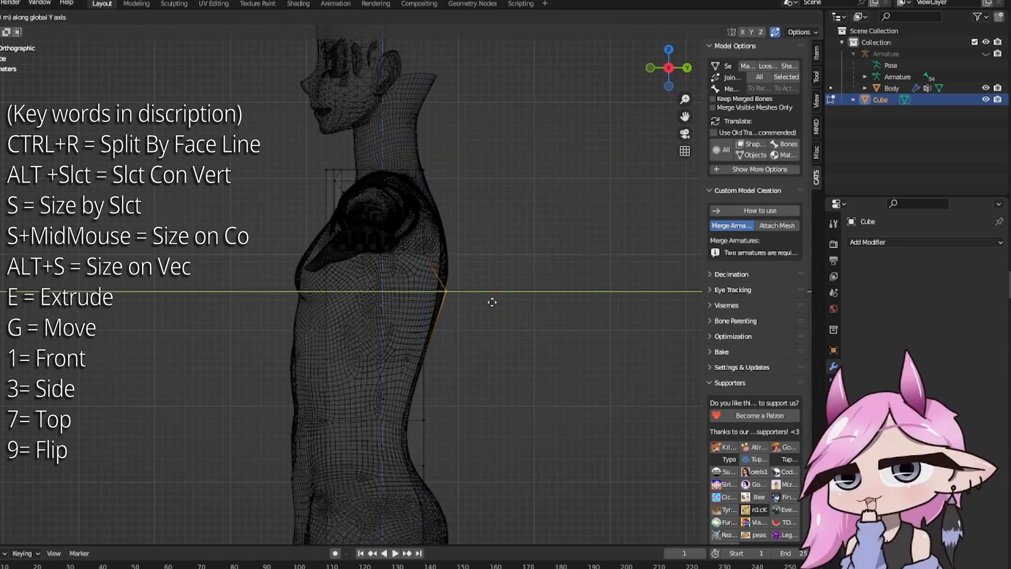
click(482, 302)
drag(460, 392, 460, 392)
key(g)
key(y)
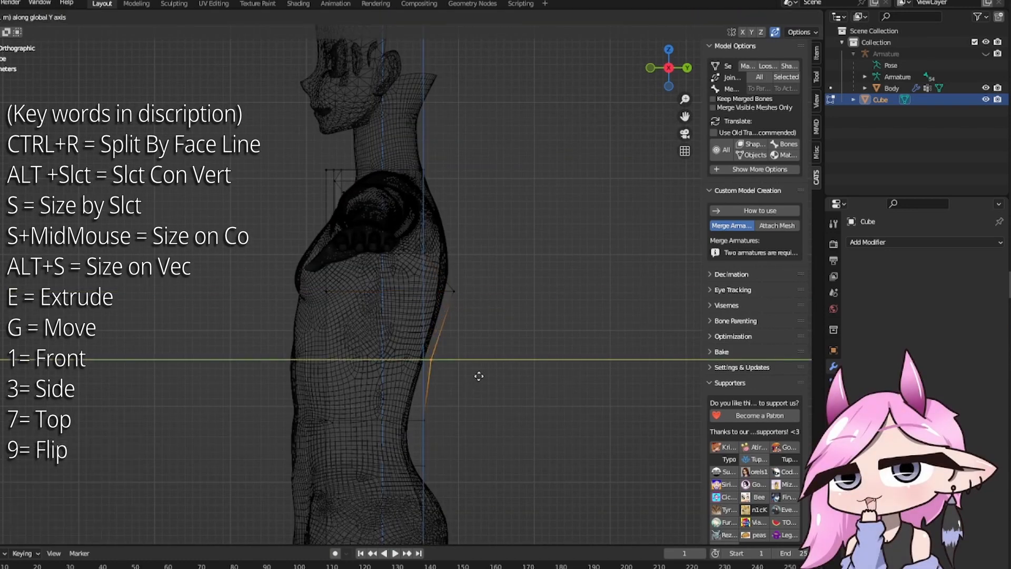
click(415, 334)
Step: Move the top's front vertices at the chest and abdomen forward along Y until they lie outside the body
drag(370, 389, 371, 388)
key(g)
key(y)
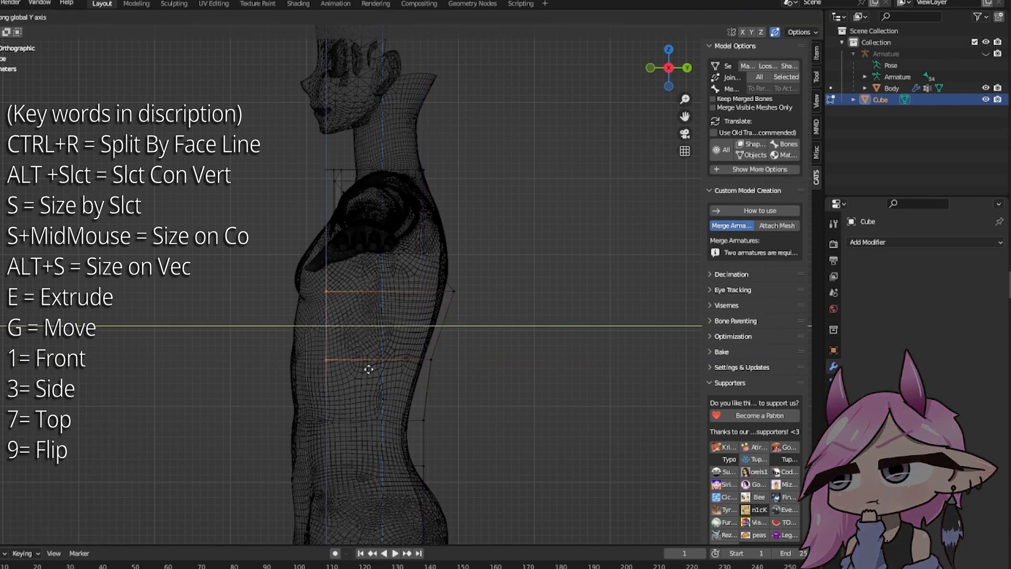
click(336, 366)
drag(296, 375, 383, 478)
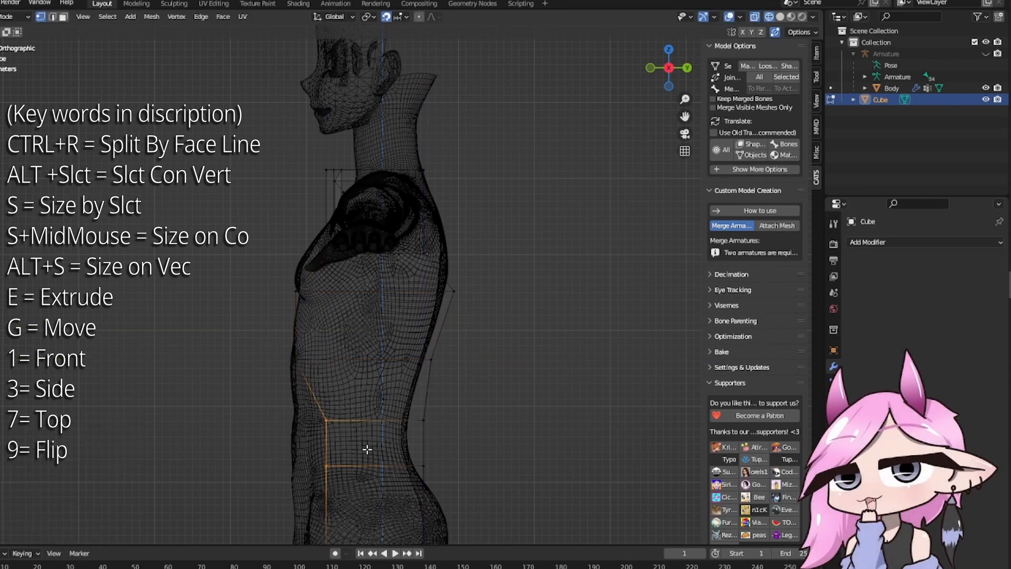
click(329, 449)
shift+middle_drag(375, 442, 389, 337)
Step: Move the top's front waist, hem and abdomen vertices forward along global Y to clear the body, finishing with a -0.01 m shift
drag(312, 436, 361, 486)
key(g)
middle_click(362, 487)
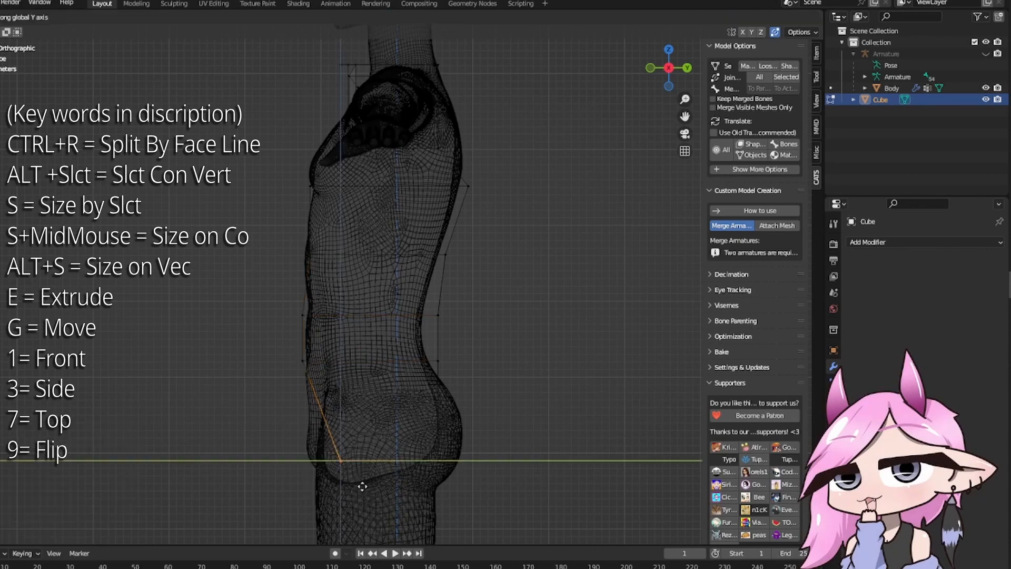
click(327, 481)
shift+middle_drag(327, 287, 293, 356)
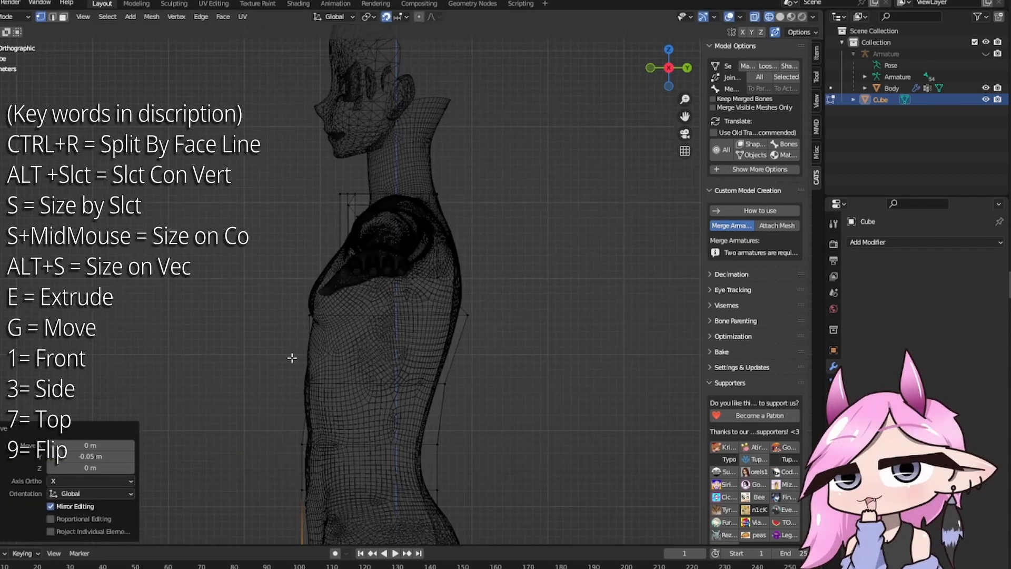
key(g)
click(325, 408)
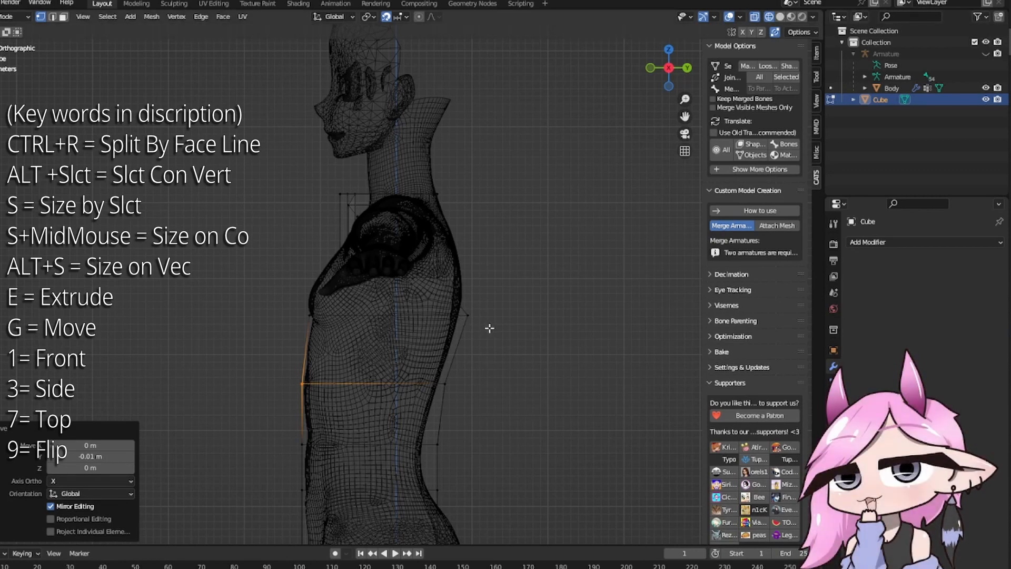
Step: Return to solid shading and Object Mode, and check the fitted half top from the front
middle_drag(489, 327, 612, 360)
key(shift+z)
middle_drag(404, 322, 449, 324)
scroll(459, 330, up, 2)
key(Tab)
mouse_move(432, 269)
middle_down()
mouse_move(467, 261)
mouse_move(426, 276)
middle_up()
scroll(466, 261, down, 4)
Step: Add a Shrinkwrap modifier to the half top with Body as its target
click(864, 243)
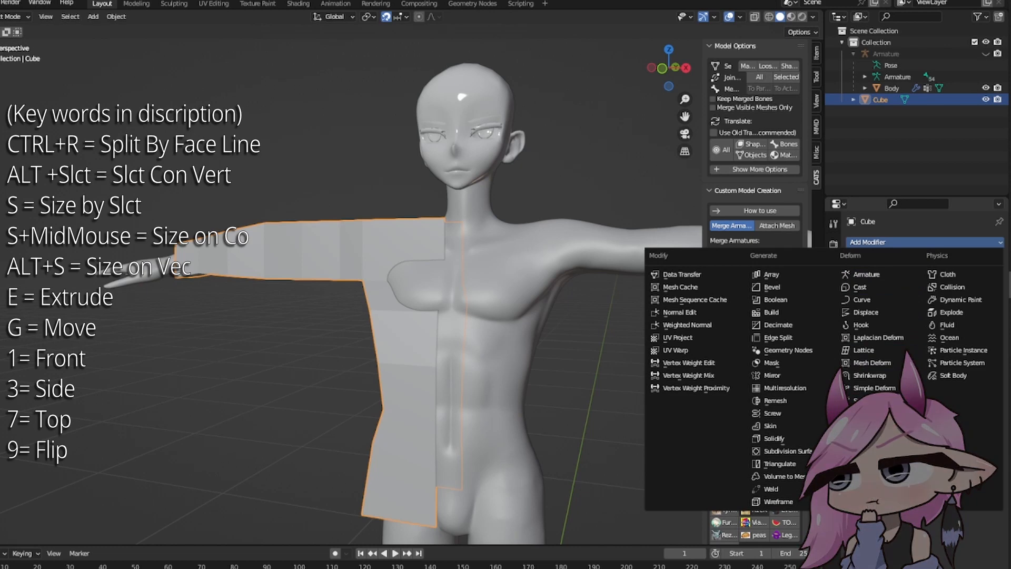
click(872, 376)
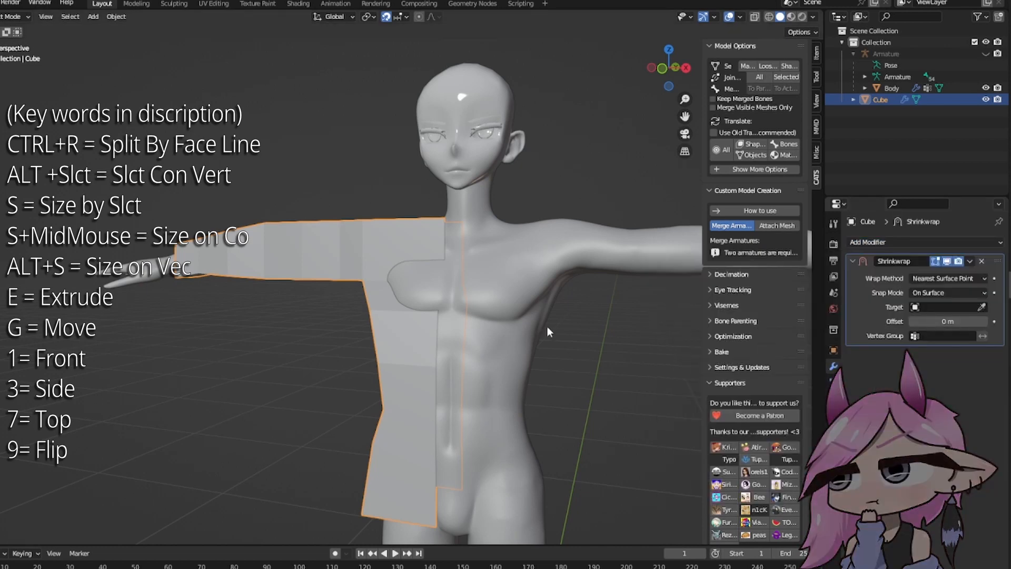
middle_drag(547, 327, 531, 316)
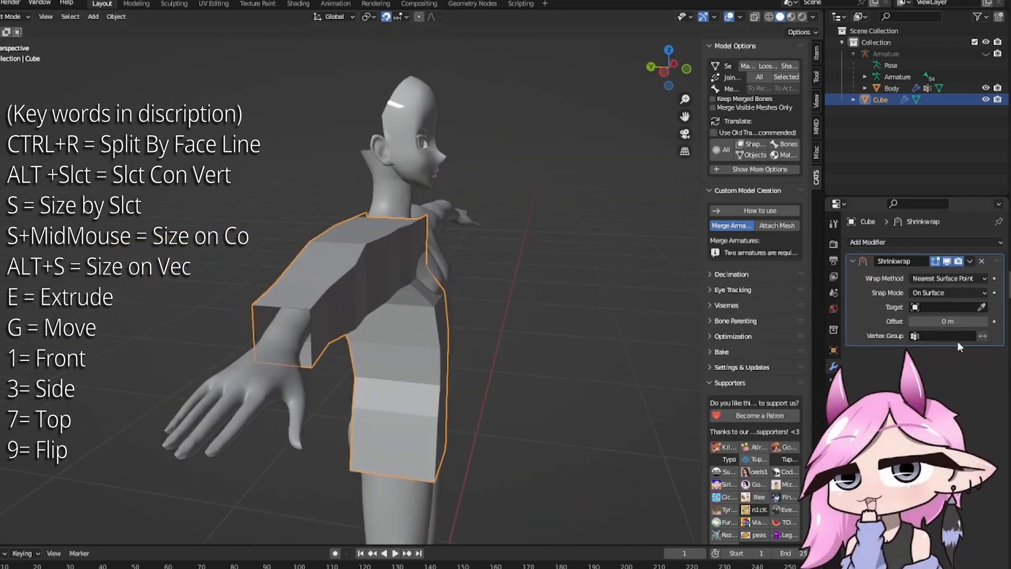
click(950, 307)
click(889, 324)
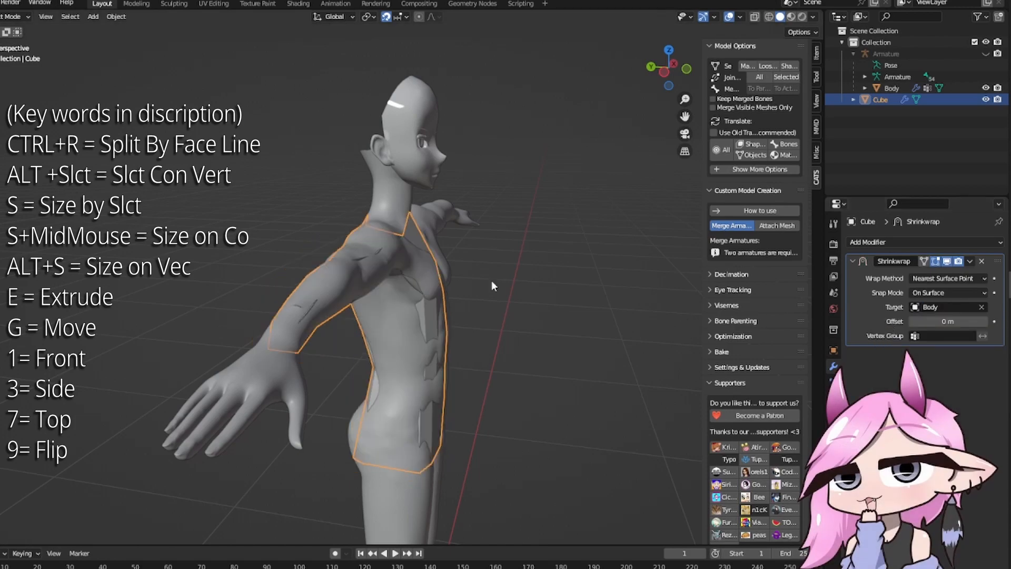
Step: Set the Shrinkwrap offset to 0.02 m so the top sits outside the body's chest and arm
middle_drag(491, 280, 286, 229)
scroll(545, 304, up, 3)
middle_drag(544, 305, 444, 314)
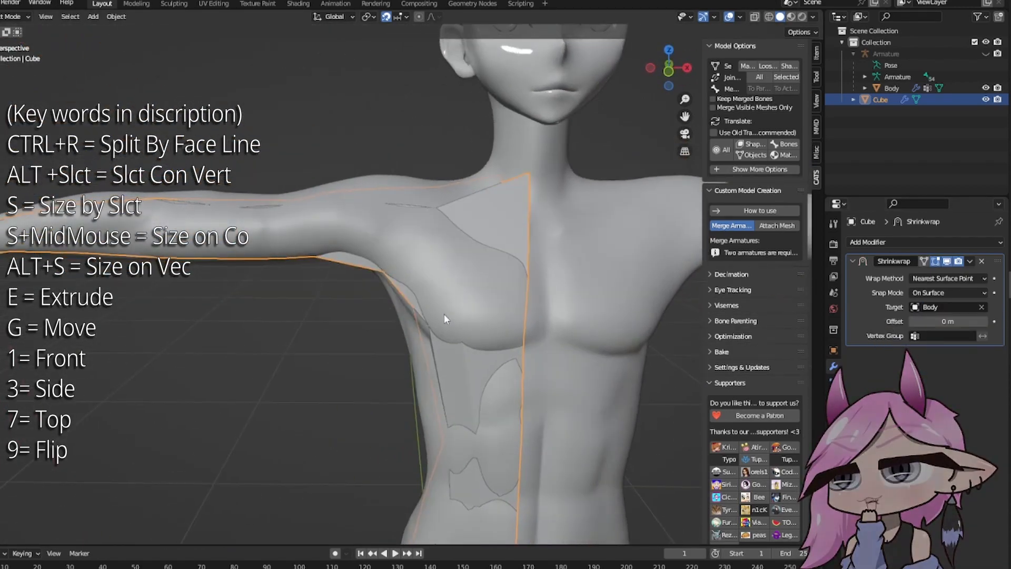
click(984, 321)
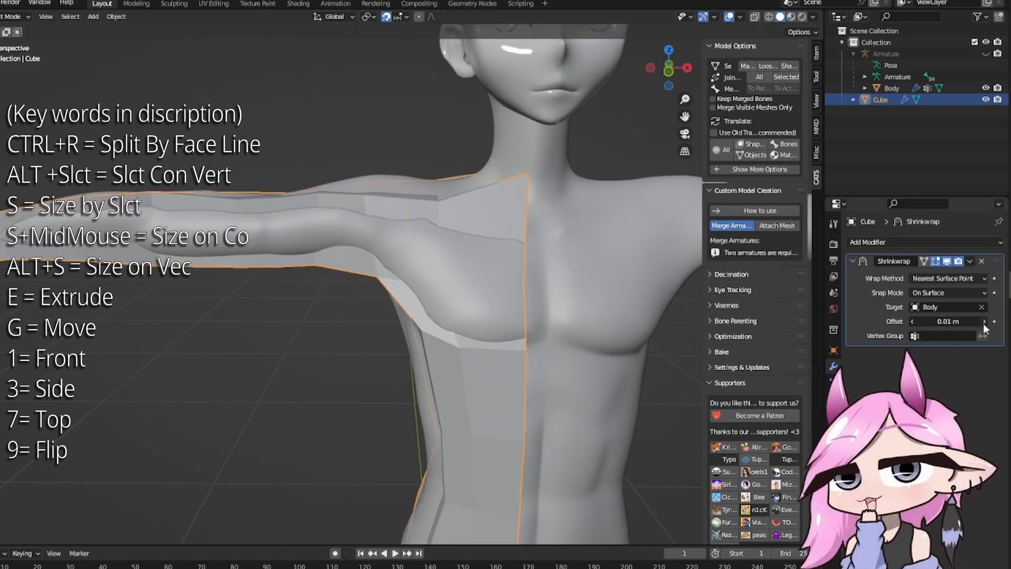
click(983, 322)
middle_drag(396, 217, 424, 228)
Step: Add a Subdivision Surface modifier to the top, try viewport level 3 and settle on level 2
click(948, 242)
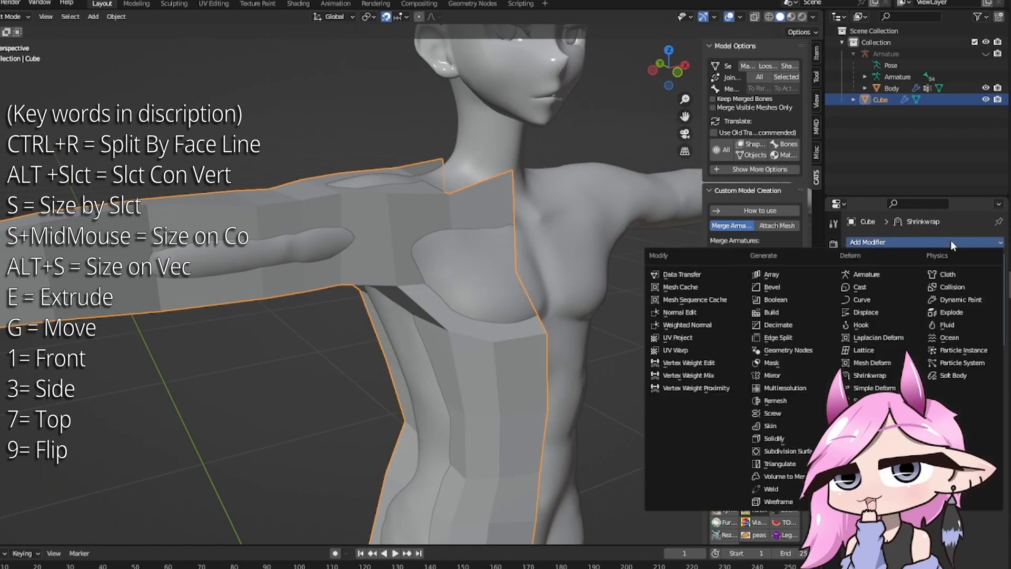
click(785, 451)
middle_drag(497, 315, 505, 226)
click(985, 386)
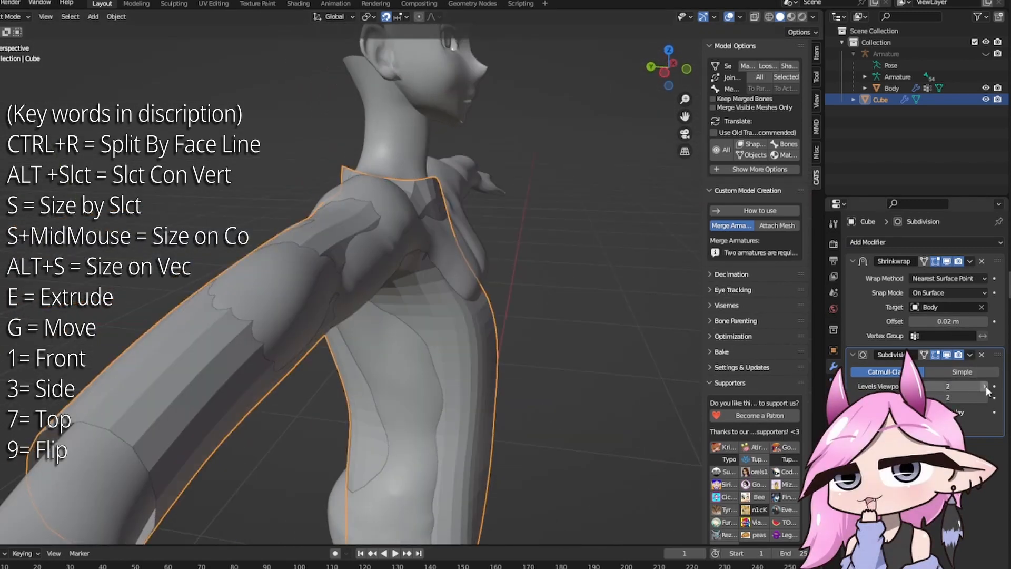
click(986, 385)
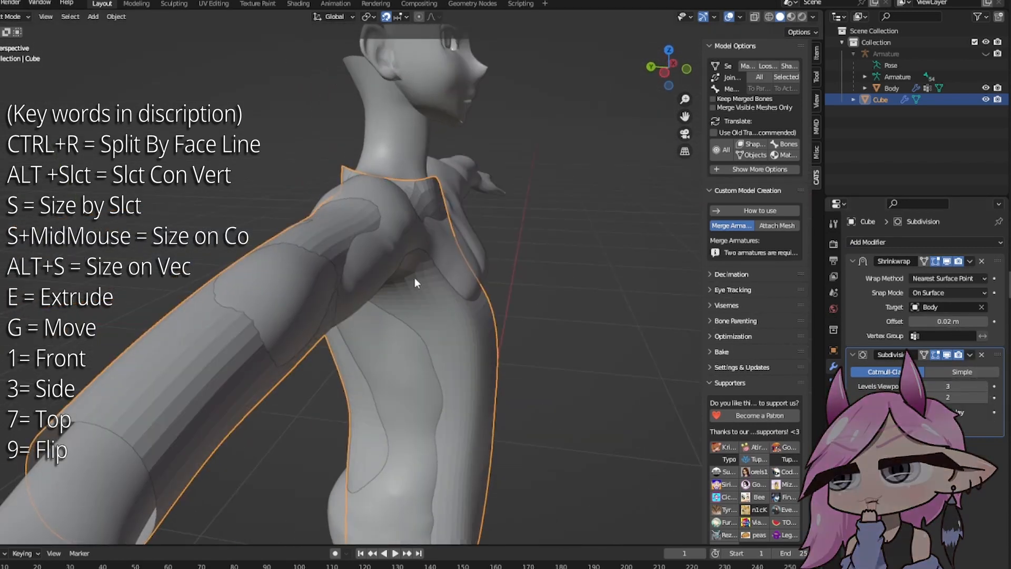
middle_drag(415, 277, 683, 344)
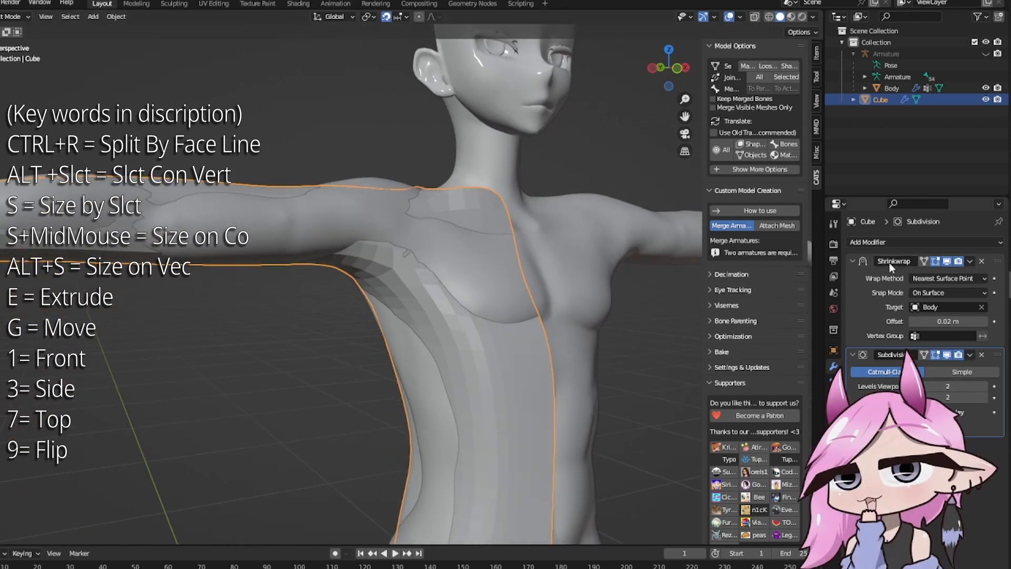
Step: Reorder the modifiers so Subdivision comes before Shrinkwrap
click(875, 241)
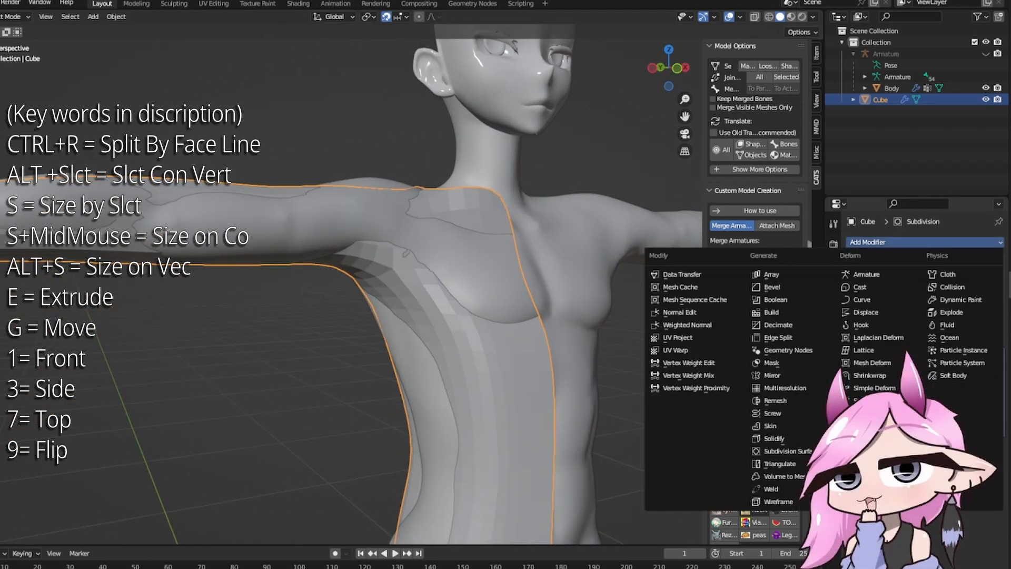
click(869, 375)
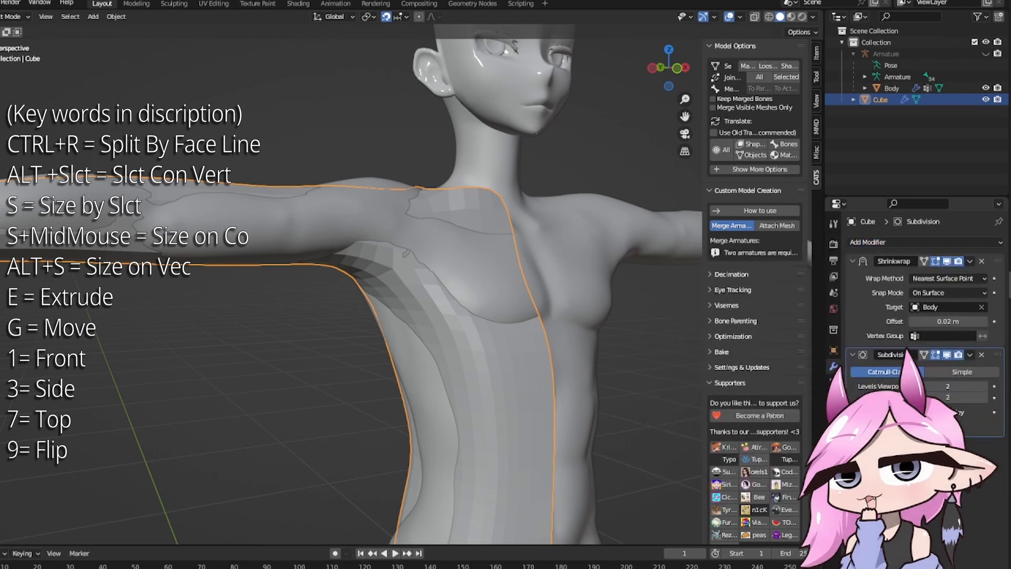
drag(996, 360, 995, 257)
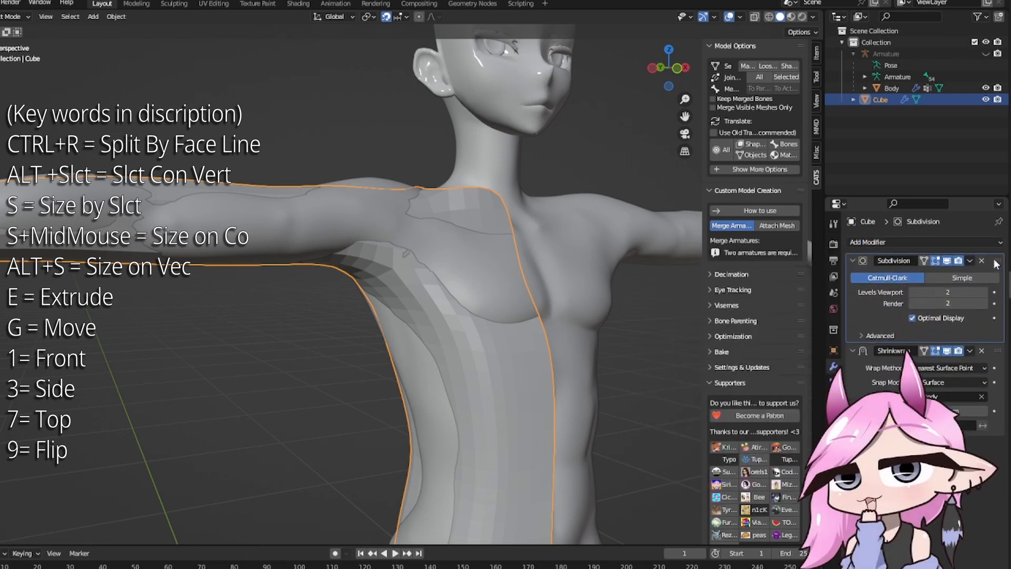
middle_drag(363, 242, 402, 268)
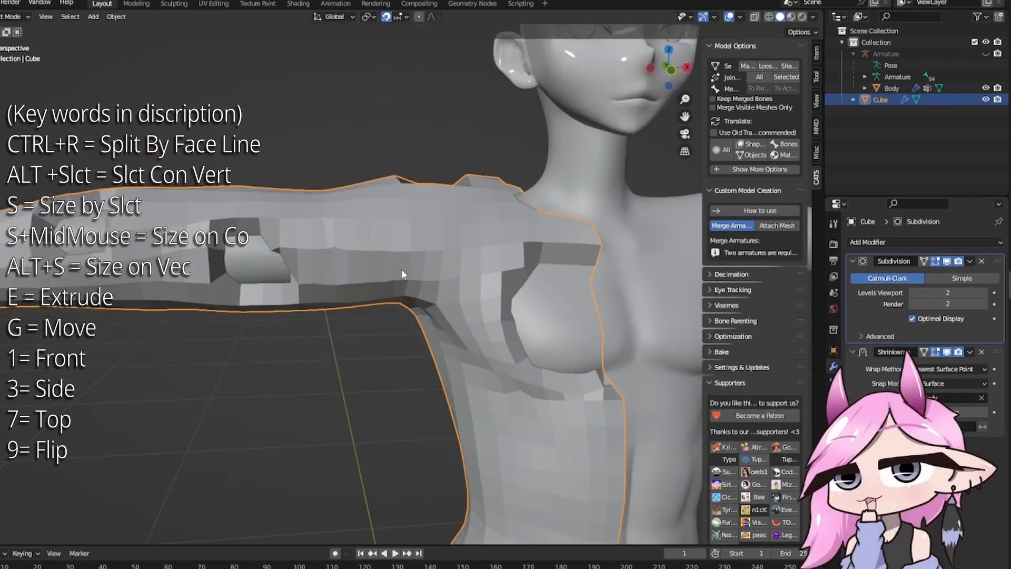
Step: Compare Subdivision viewport level 1, restore level 2, and try lower Shrinkwrap offsets
click(912, 292)
click(983, 292)
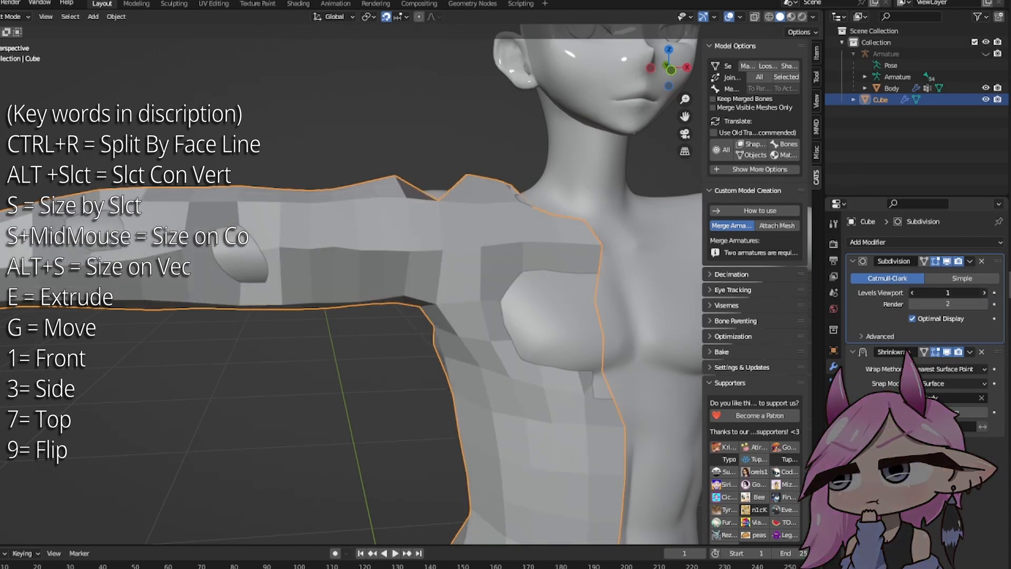
click(912, 412)
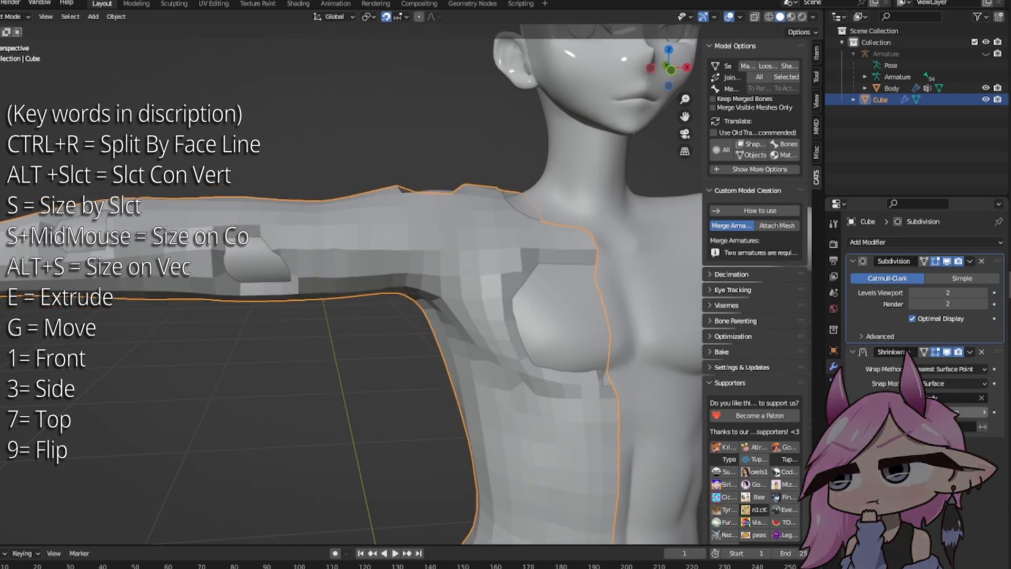
click(912, 412)
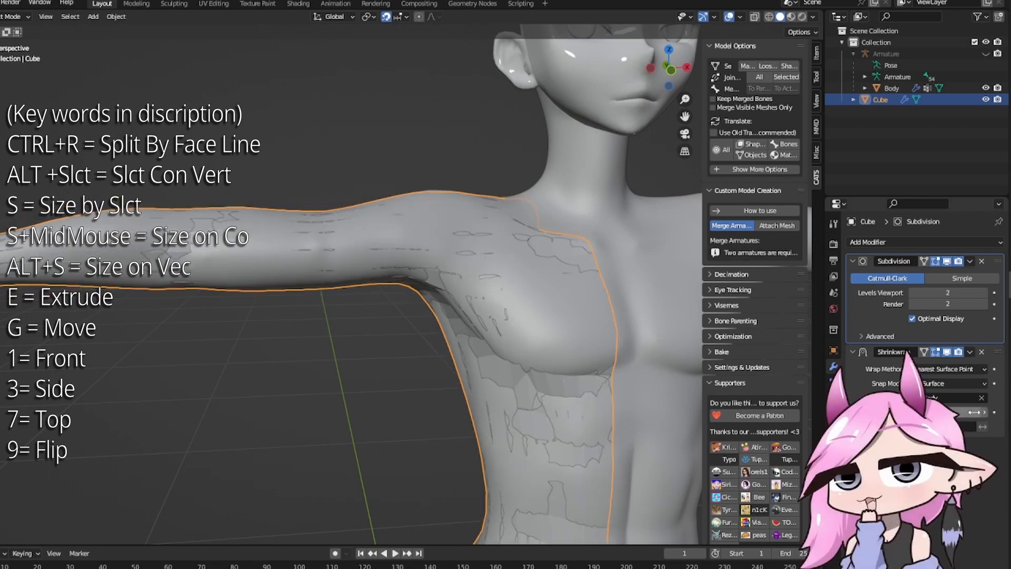
Step: Apply the Subdivision modifier to the top in Object Mode, keeping the Shrinkwrap at a 0.01 m offset
key(Tab)
middle_drag(264, 263, 492, 298)
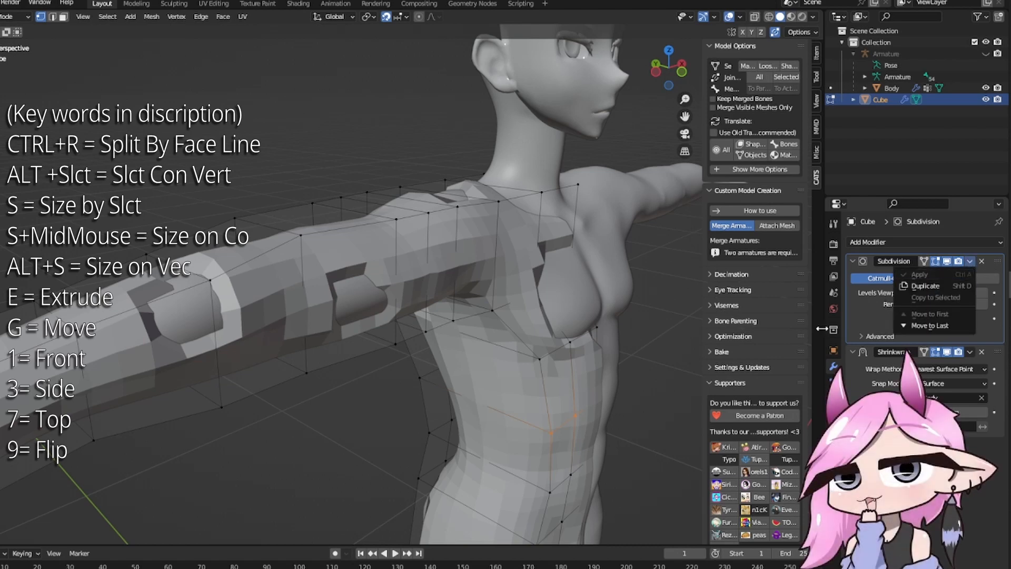
key(Tab)
key(ctrl+a)
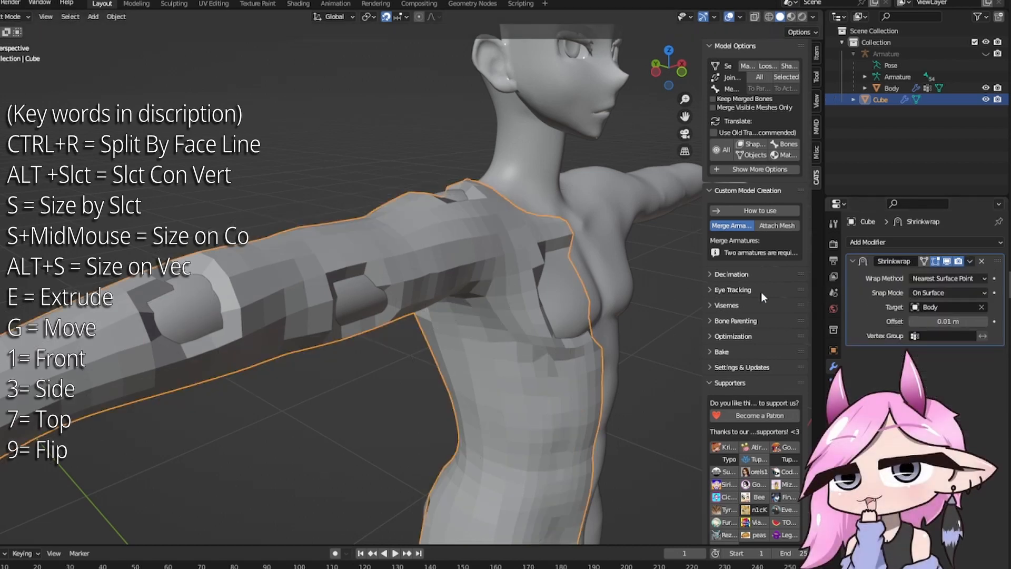
Step: Enter Edit Mode and move the vertices at the gap in the upper sleeve along global Y
key(Tab)
middle_drag(388, 273, 416, 278)
drag(415, 277, 449, 290)
key(g)
key(x)
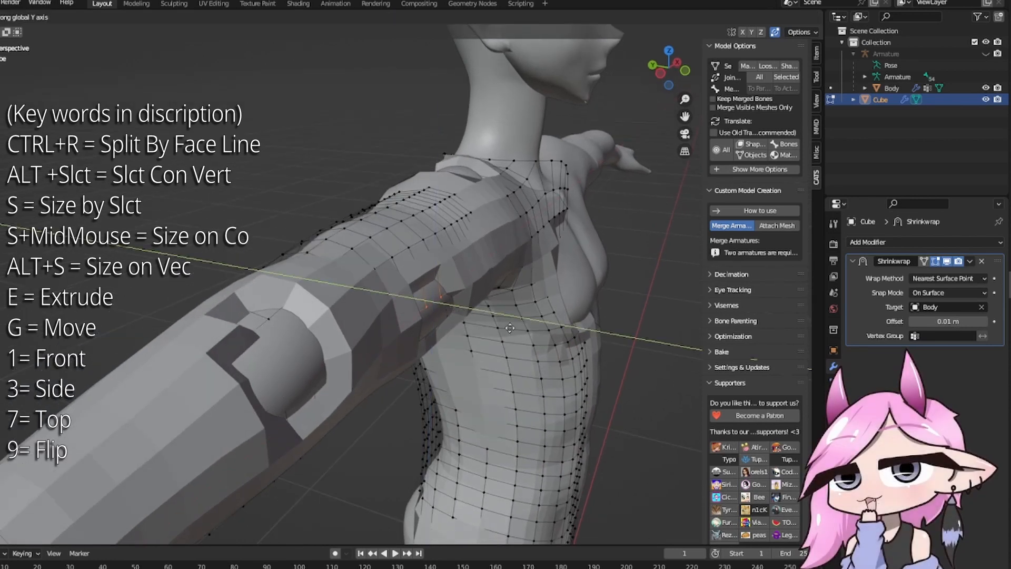
click(510, 328)
Step: Move further upper-sleeve vertices outward, along Y and freely, to close the gap near the shoulder
middle_drag(454, 271, 276, 170)
key(g)
key(y)
click(407, 365)
drag(331, 168, 330, 168)
middle_drag(330, 168, 333, 194)
key(g)
click(419, 238)
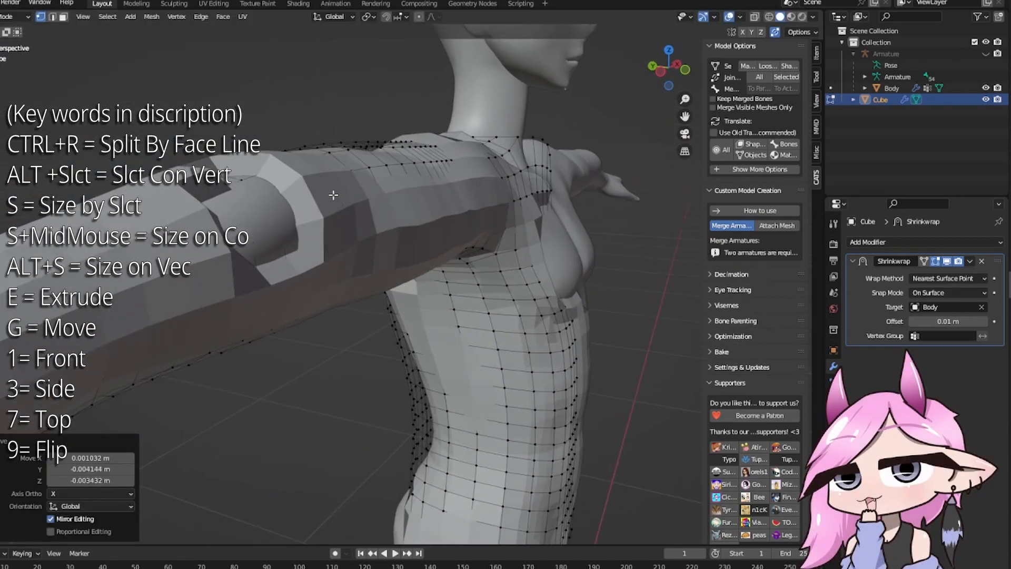
Step: Adjust the sleeve vertices around the gap at the elbow and enable proportional editing
drag(273, 243, 273, 243)
middle_drag(263, 231, 228, 215)
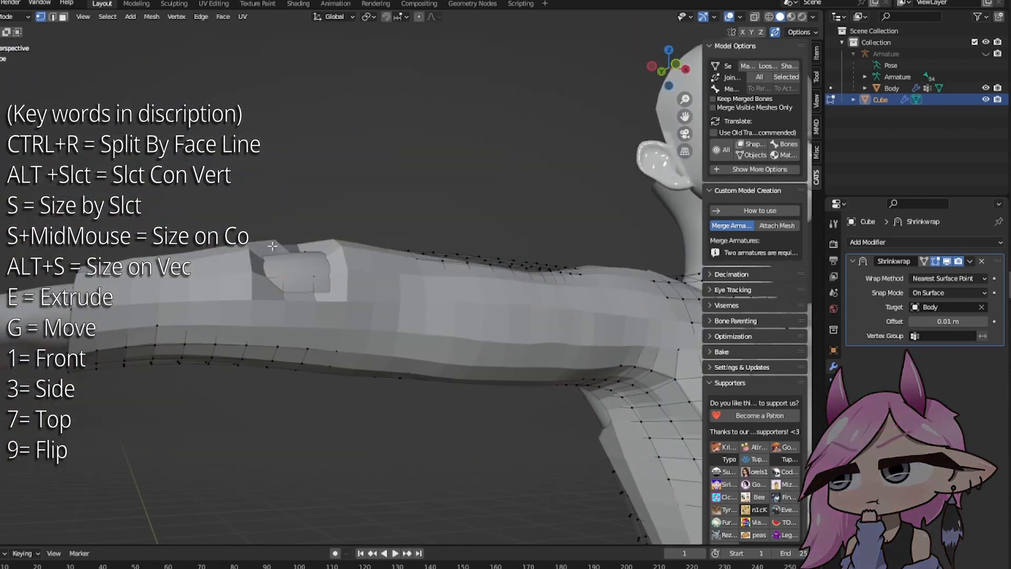
drag(228, 215, 334, 299)
middle_drag(335, 299, 332, 335)
click(310, 257)
click(358, 85)
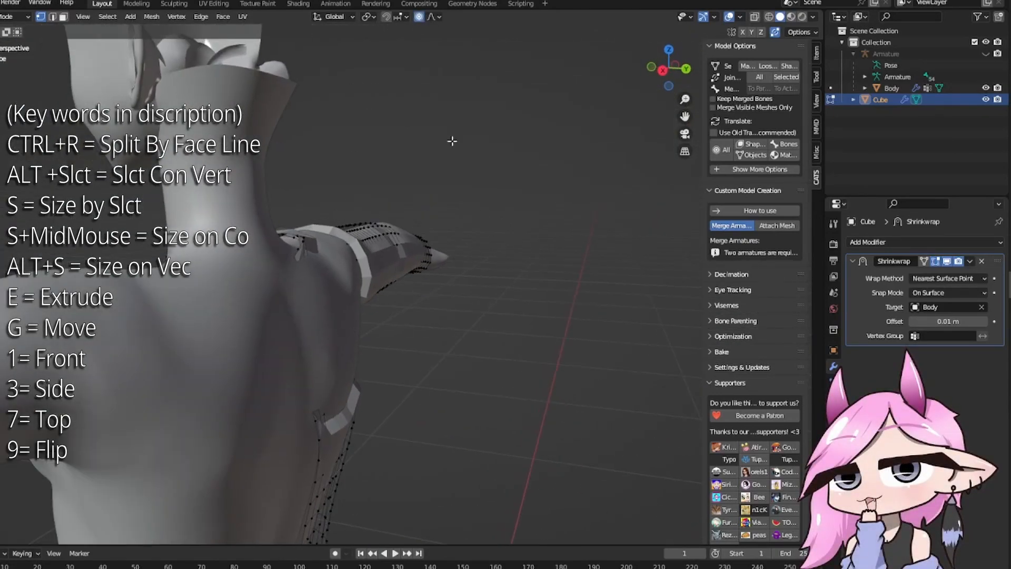
Step: Pull the upper-back vertices outward along Y with smooth proportional editing, finishing with a 0.084 m influence and about a 0.002 m move
middle_drag(488, 368, 463, 309)
key(g)
key(y)
scroll(481, 311, up, 20)
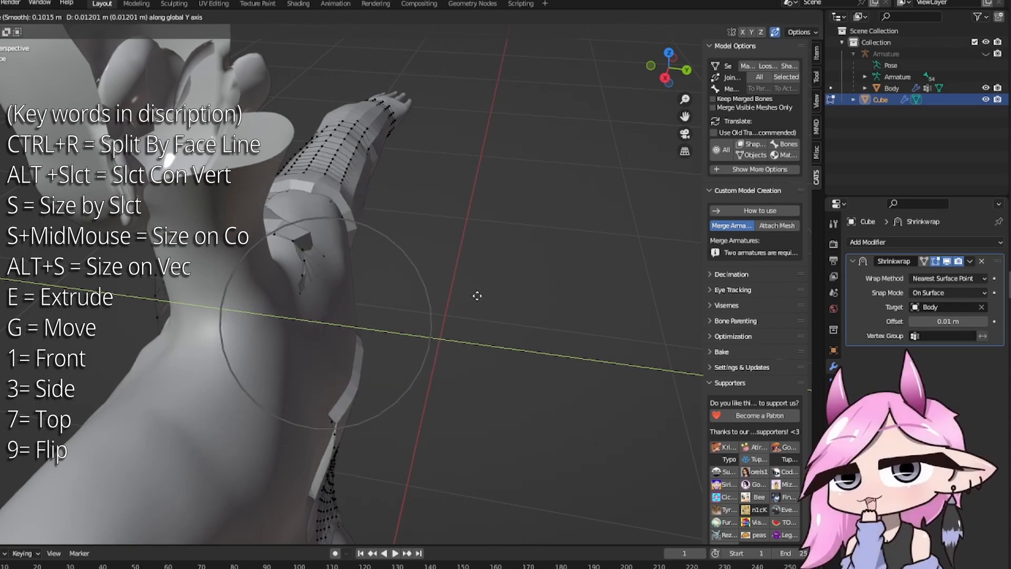
click(506, 341)
middle_drag(506, 341, 372, 316)
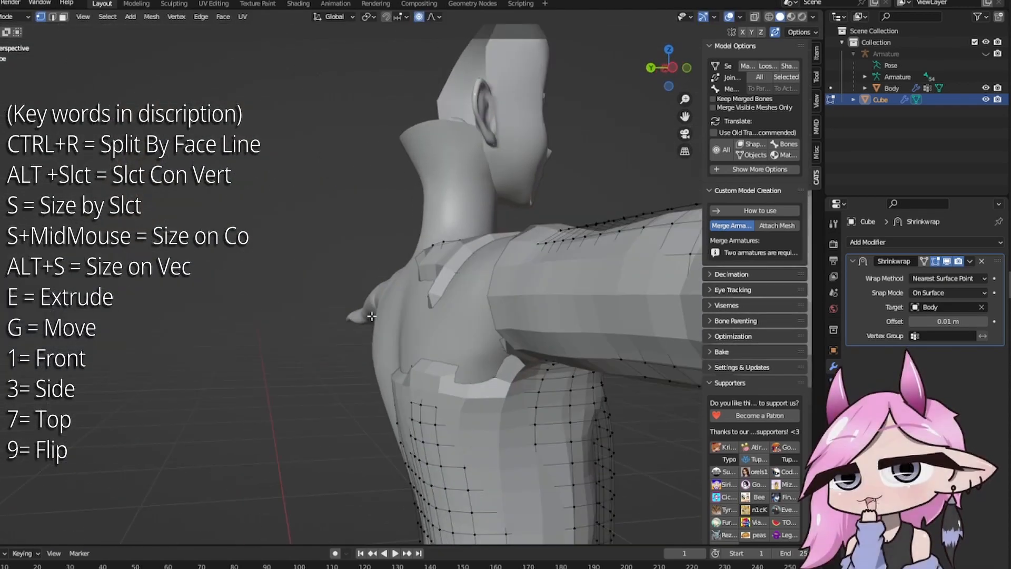
key(g)
key(y)
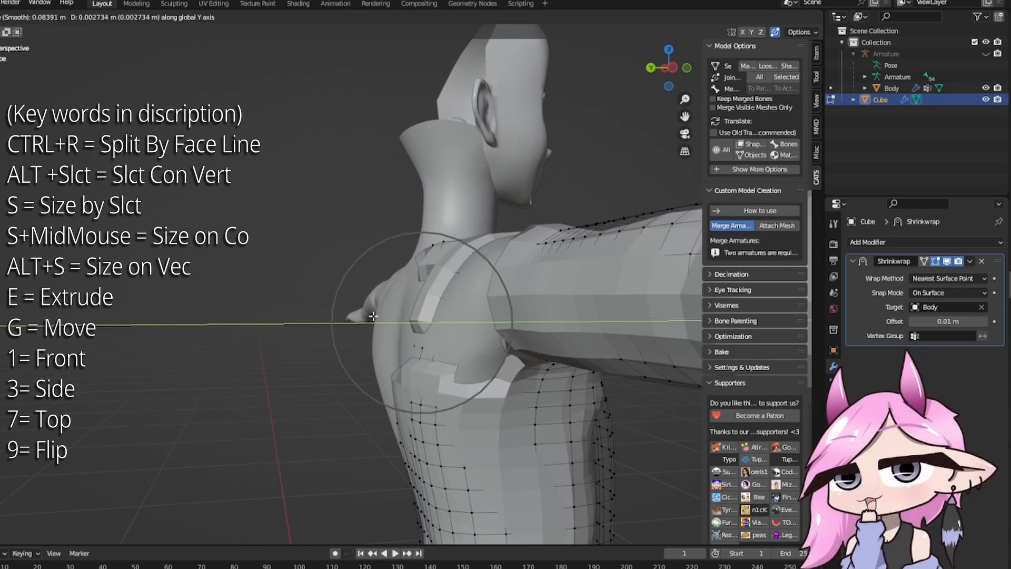
click(372, 316)
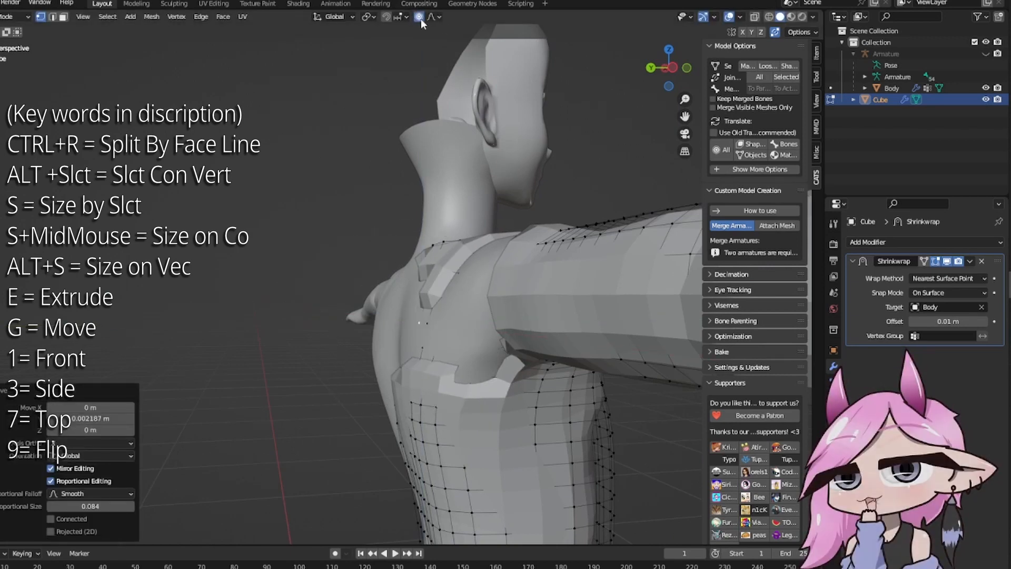
Step: Move more shoulder-blade vertices about 0.009 m outward along Y with a 0.084 m smooth proportional influence
middle_drag(369, 304, 478, 323)
middle_drag(353, 303, 452, 343)
click(460, 349)
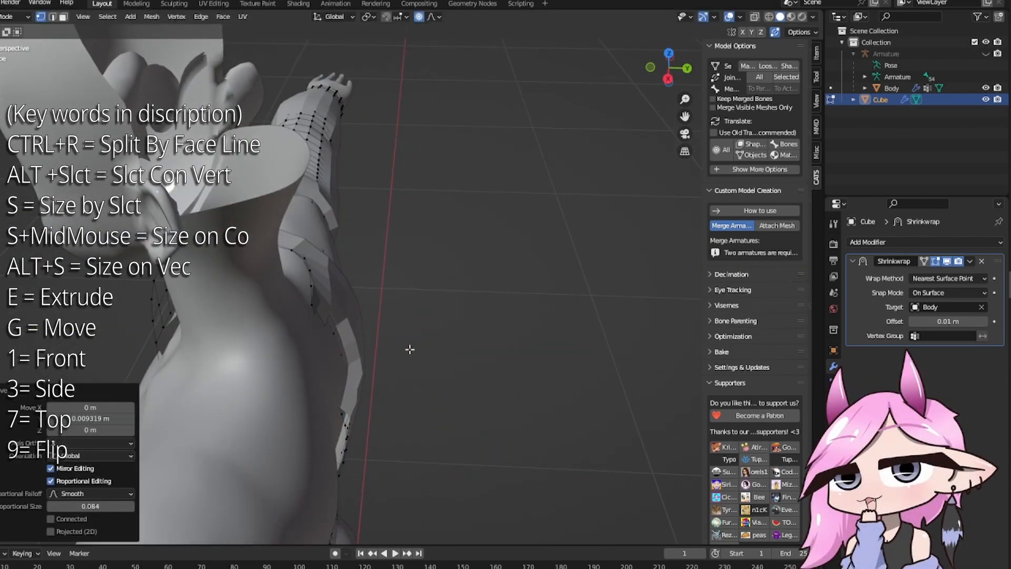
middle_drag(469, 378, 456, 391)
key(g)
key(y)
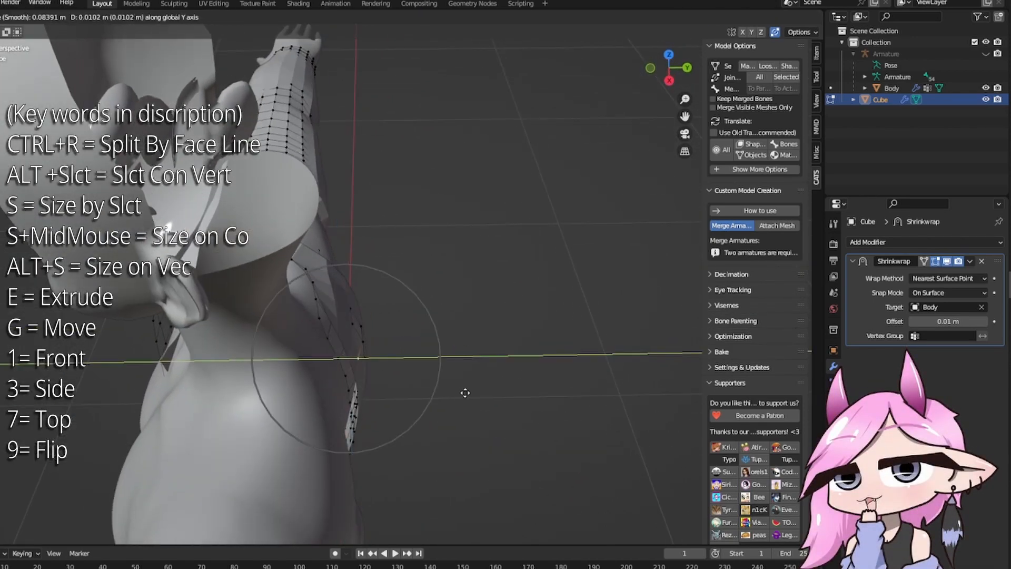
click(464, 392)
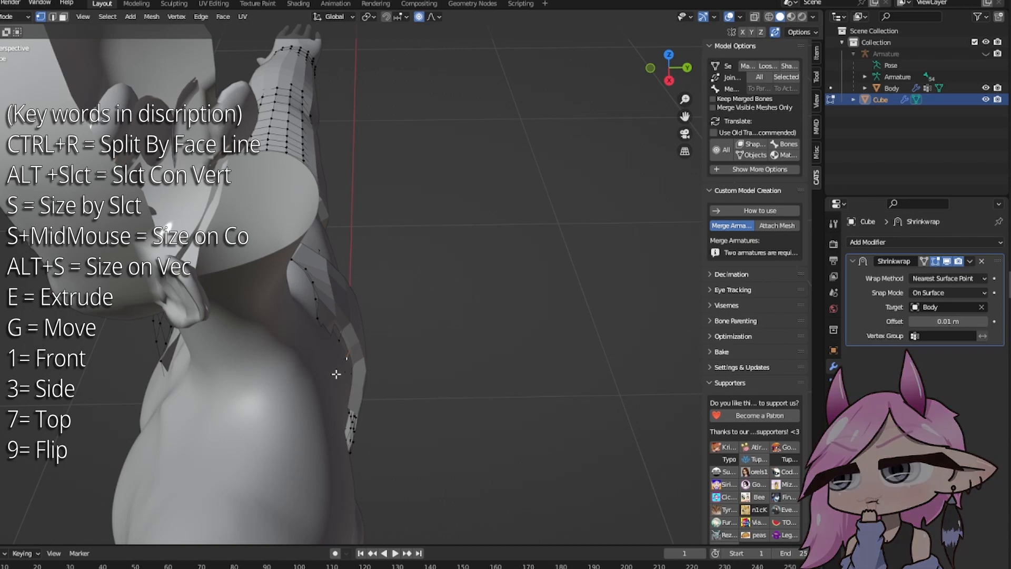
click(399, 377)
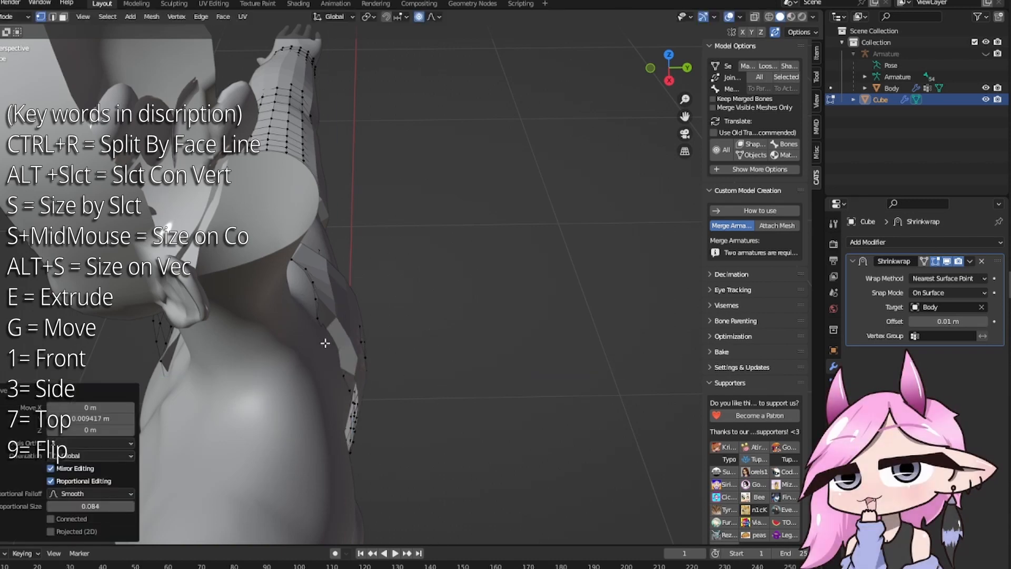
Step: Adjust the remaining vertices across the upper back and rear shoulder until the top covers the shoulder blade
click(350, 349)
middle_drag(439, 349, 336, 310)
scroll(376, 262, up, 1)
mouse_move(376, 261)
middle_down()
mouse_move(450, 310)
mouse_move(416, 305)
mouse_move(394, 331)
mouse_move(488, 318)
mouse_move(373, 262)
middle_up()
click(465, 307)
click(498, 325)
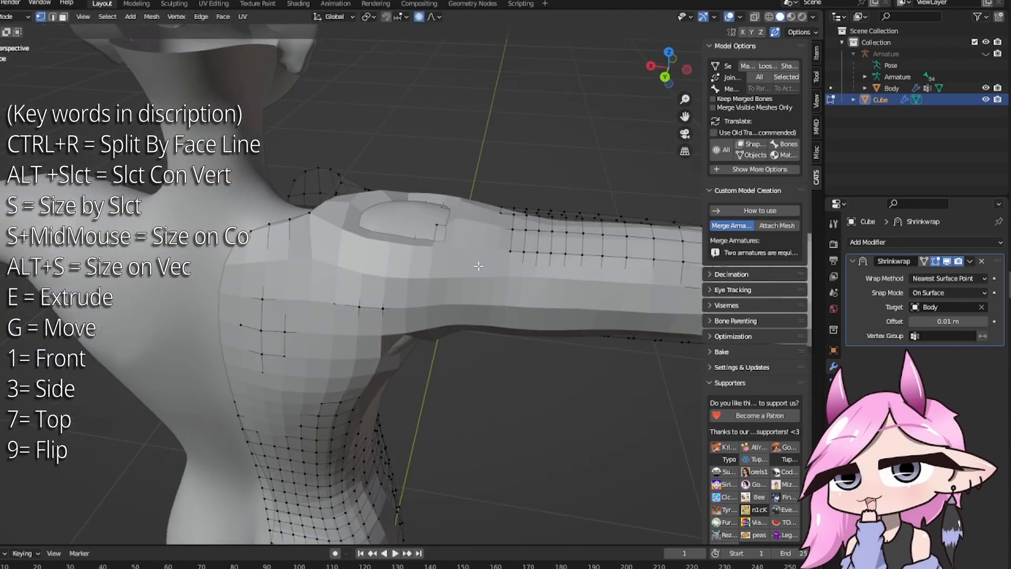
Step: Move more half-top vertices outward along Y around the shoulder where the skin still shows
middle_drag(478, 266, 384, 238)
click(440, 230)
click(498, 423)
key(g)
key(y)
click(505, 358)
click(535, 324)
click(452, 334)
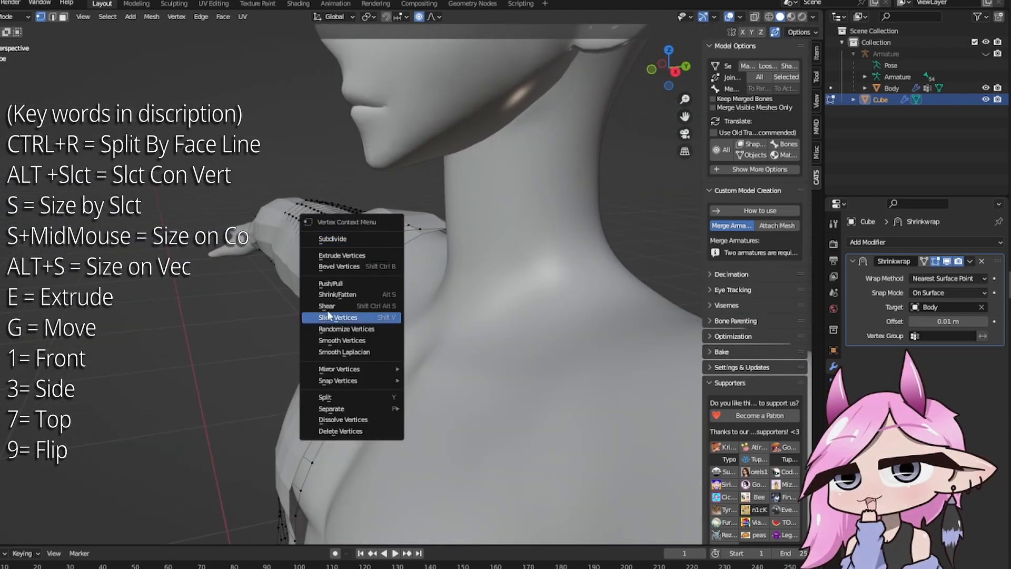
Step: Pull the rear hem vertices over the buttocks outward along Y by about 0.031 m and 0.019 m with a 0.084 m smooth influence
middle_drag(273, 284, 375, 356)
click(339, 354)
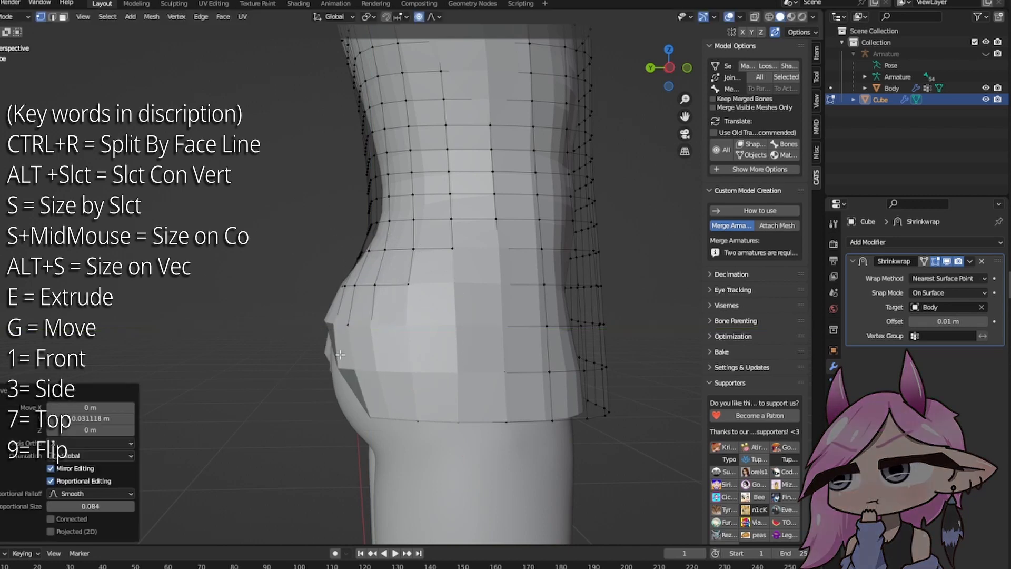
click(362, 411)
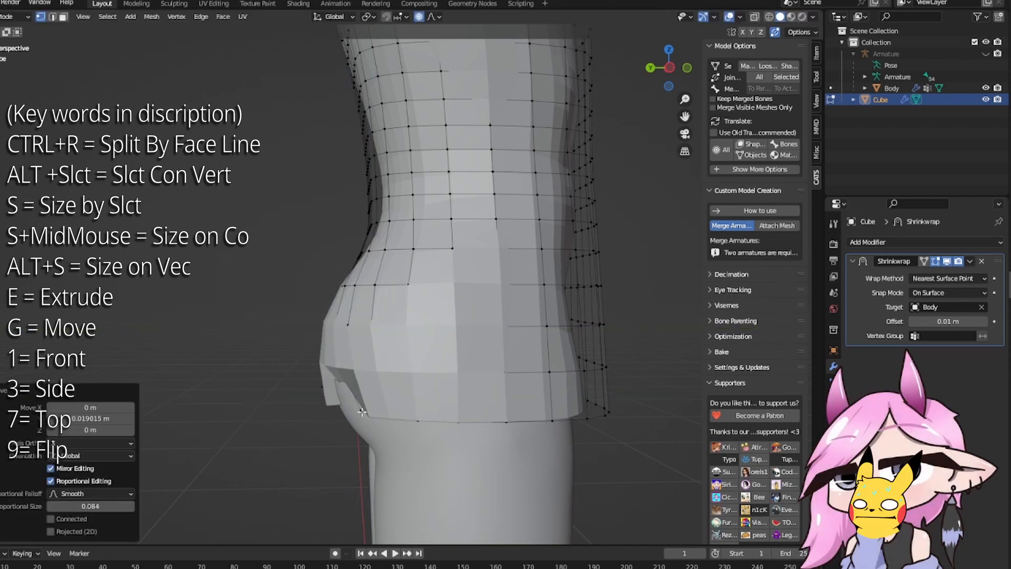
key(g)
key(y)
click(410, 436)
Step: Select the front centre edge and straighten it by scaling along X to about 0.039 with a 0.017 m proportional influence
middle_drag(410, 436, 436, 228)
alt+click(417, 125)
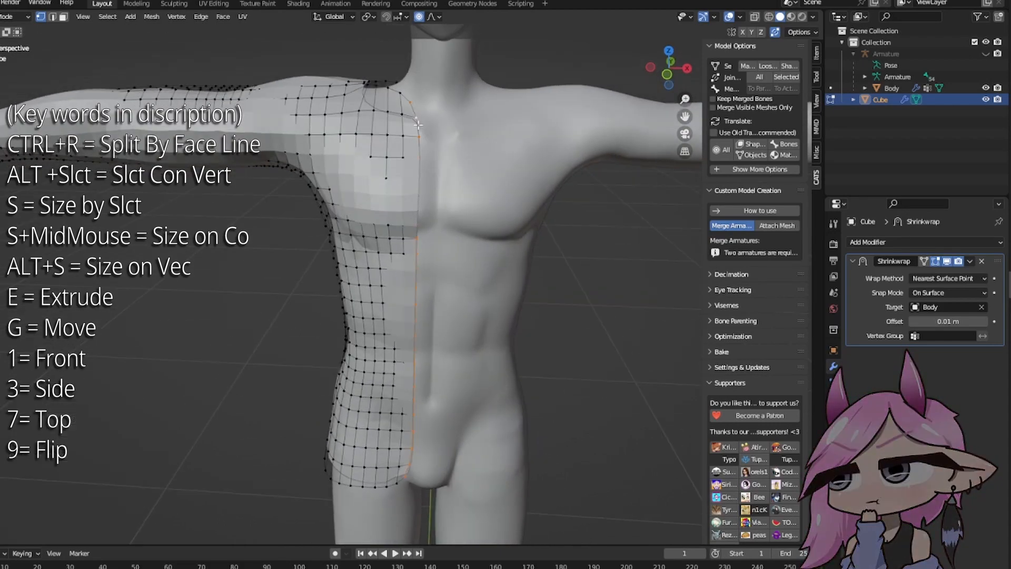
middle_drag(489, 190, 527, 221)
key(g)
key(x)
scroll(492, 234, up, 4)
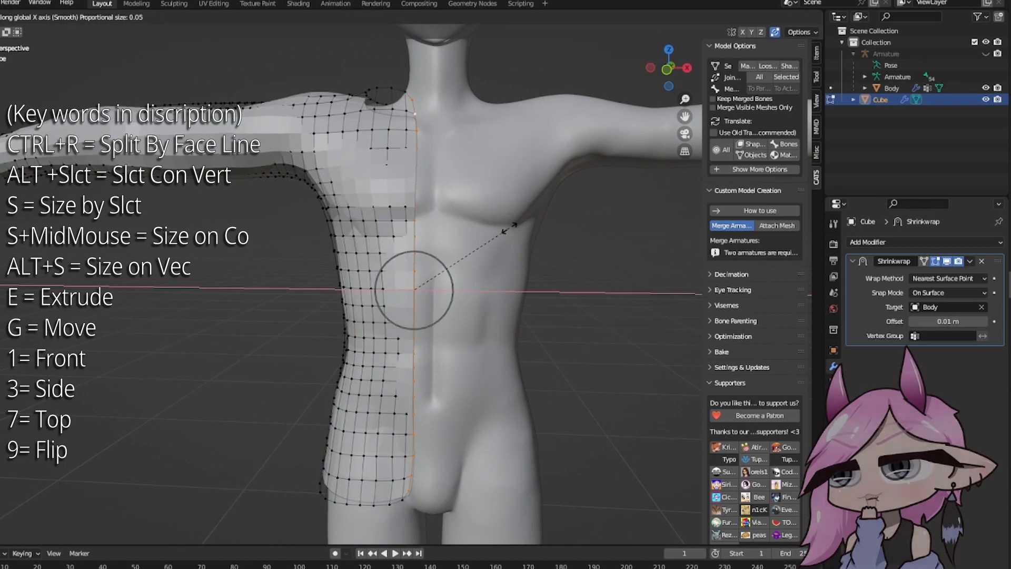
key(g)
key(x)
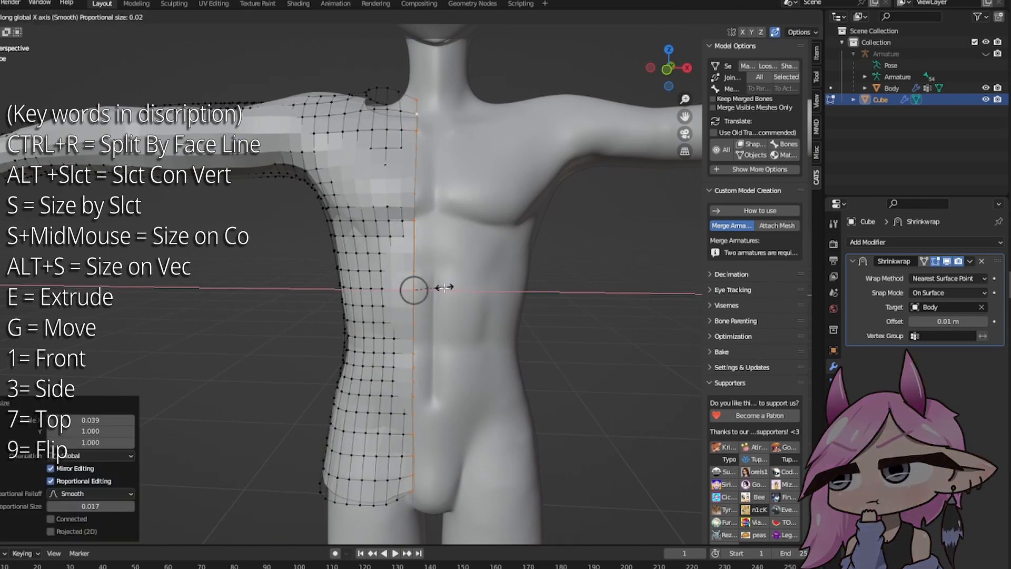
Step: Select the back centre edge up to the neckline corner and straighten it by scaling along X to about 0.25
key(9)
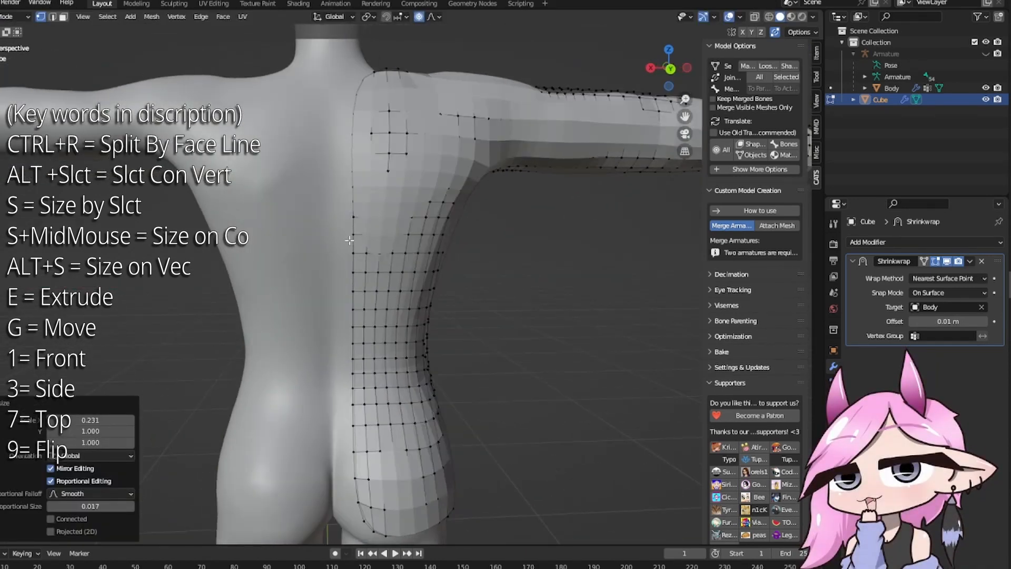
middle_drag(462, 287, 319, 413)
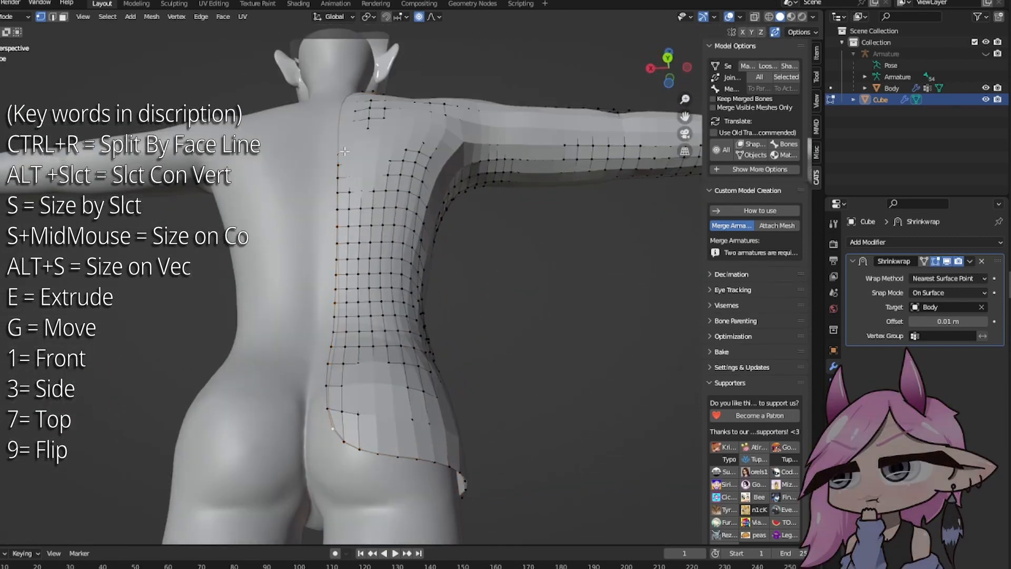
middle_drag(345, 151, 358, 258)
scroll(359, 257, up, 4)
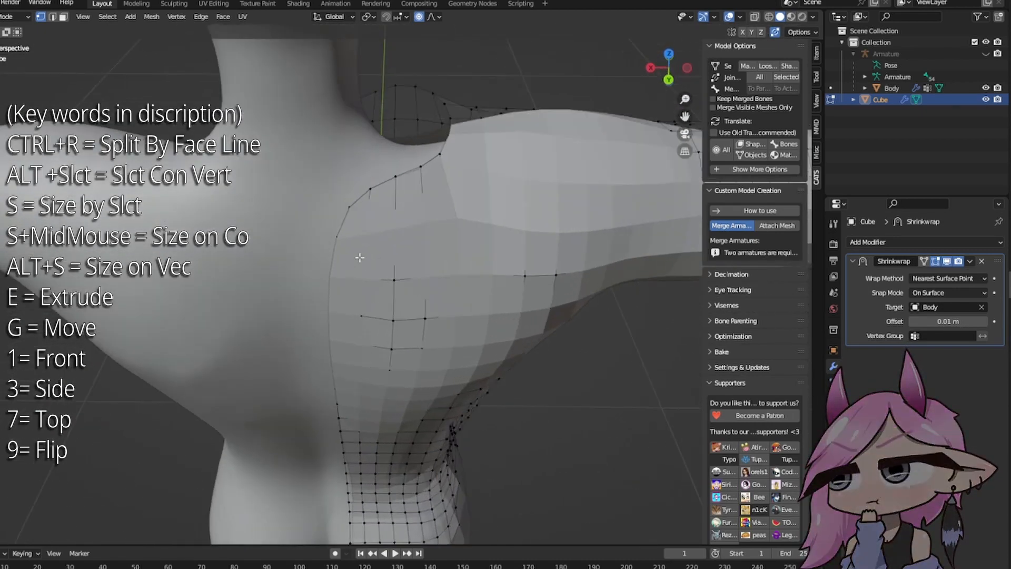
ctrl+click(347, 207)
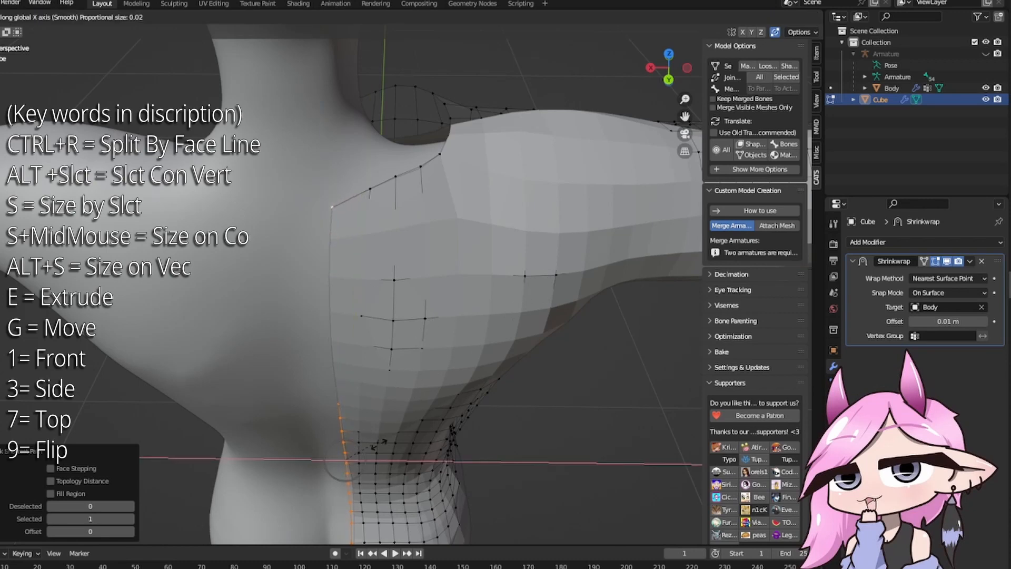
key(g)
key(x)
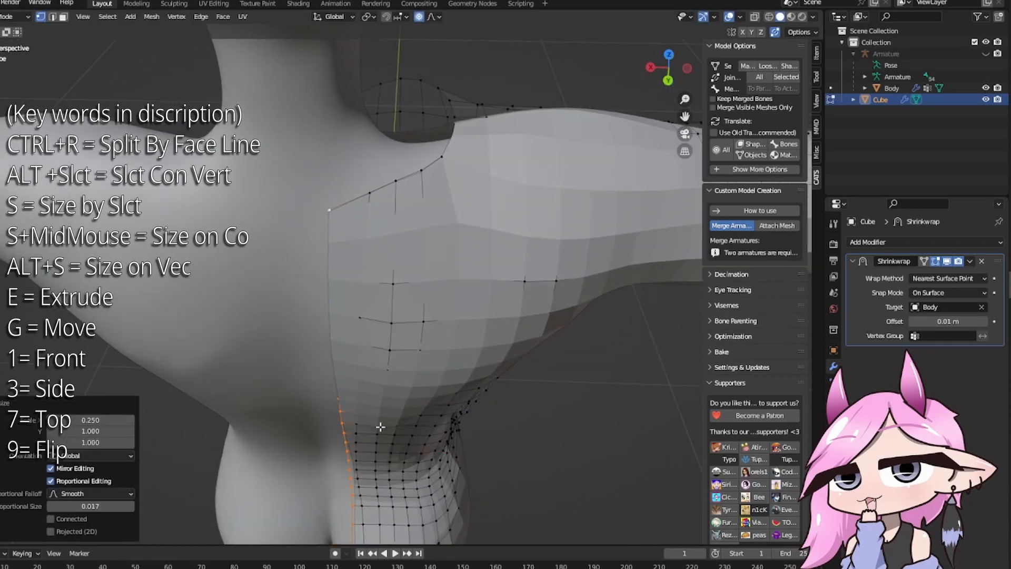
key(g)
key(x)
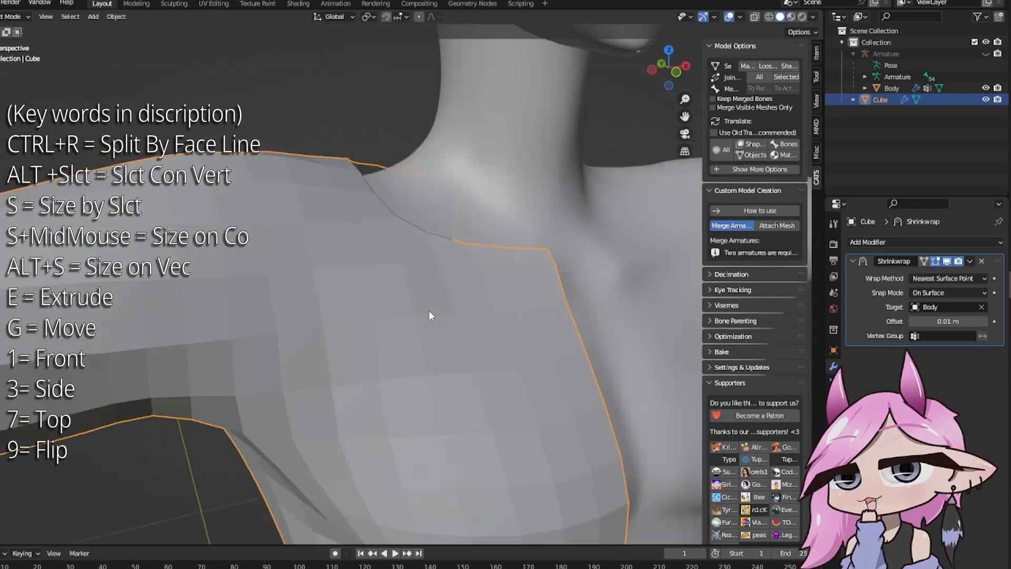
Step: Apply Shade Smooth to the half top in Object Mode, and return it to flat shading for comparison
scroll(416, 321, down, 4)
key(1)
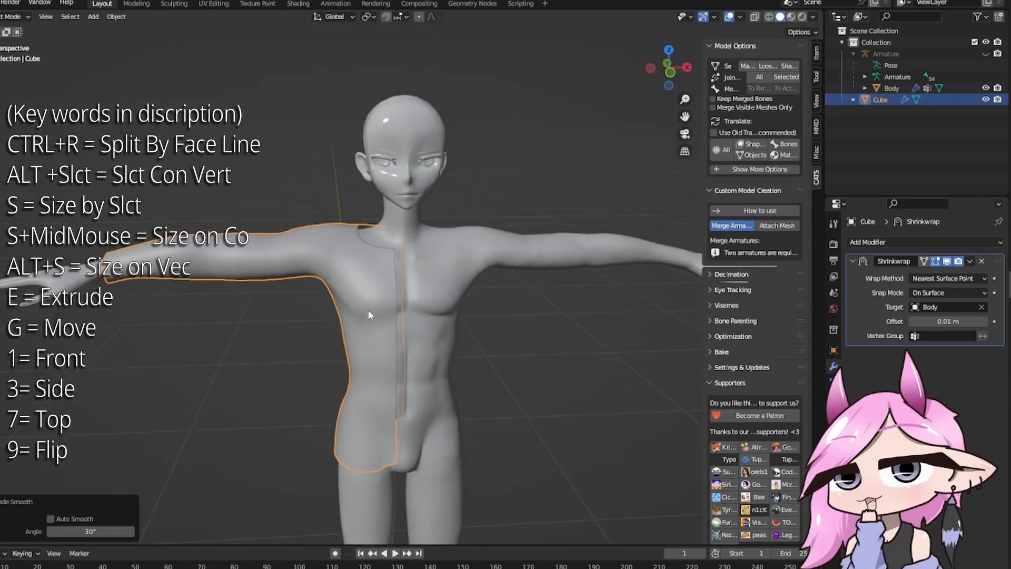
right_click(332, 261)
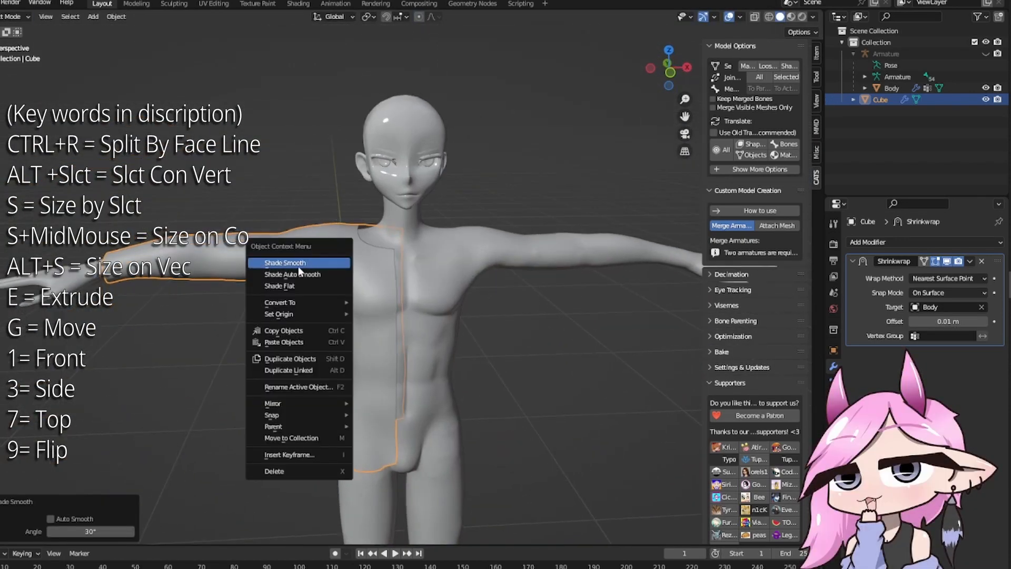
middle_drag(379, 307, 430, 286)
click(376, 300)
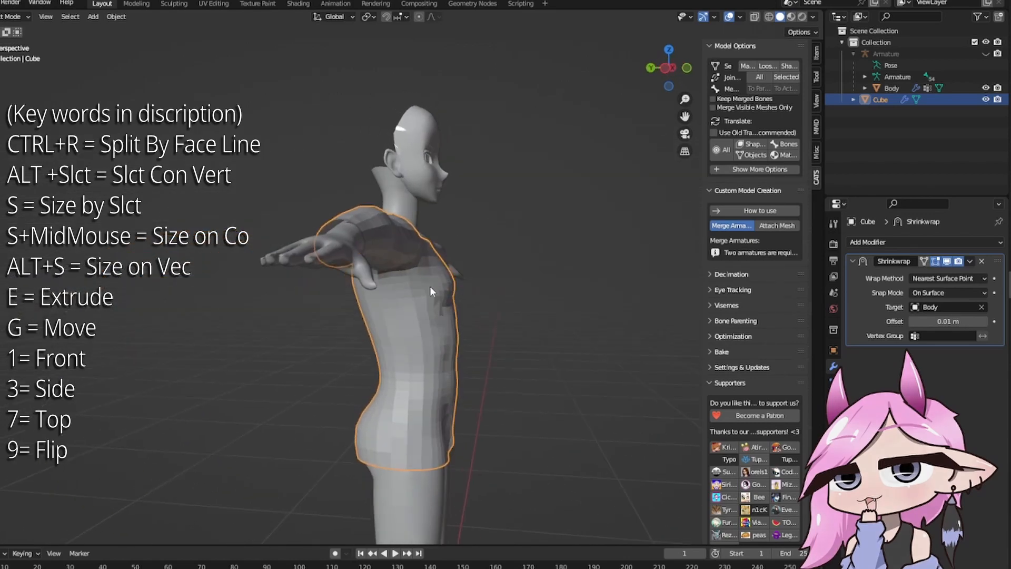
scroll(349, 267, up, 6)
middle_drag(350, 268, 387, 305)
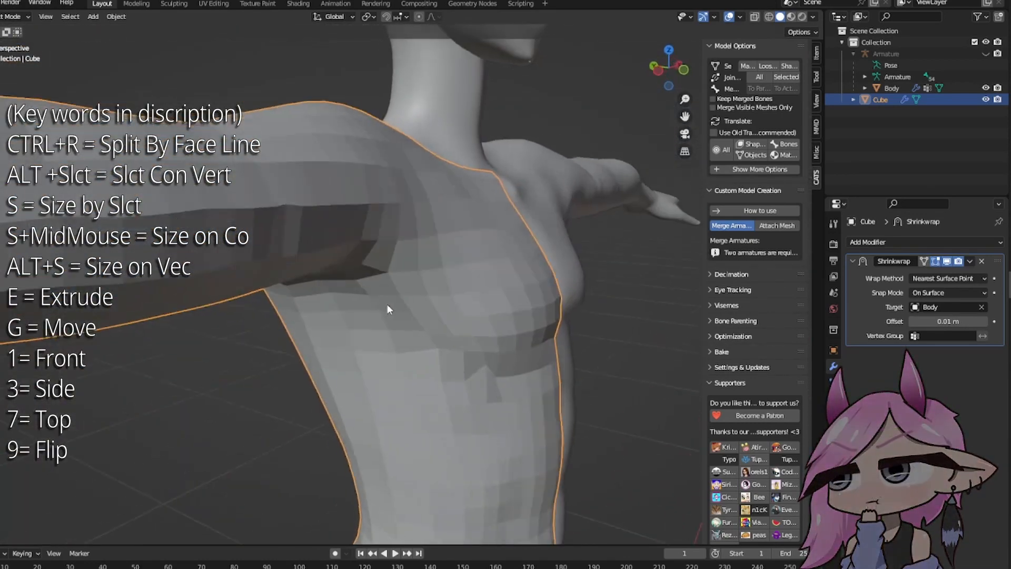
Step: Apply Shade Auto Smooth with a 30° angle to the half top
right_click(391, 247)
click(367, 236)
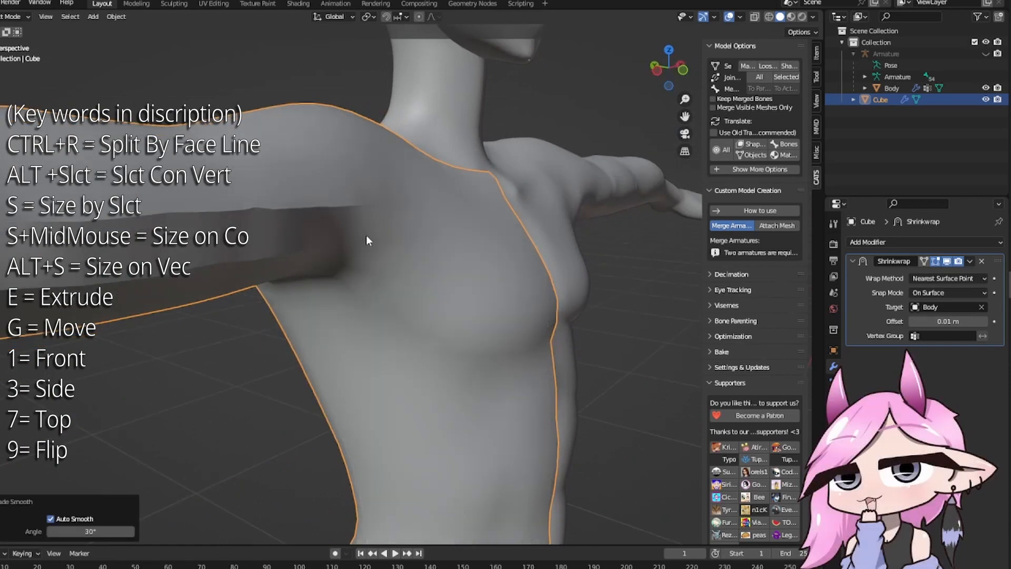
scroll(406, 298, down, 5)
scroll(367, 275, up, 2)
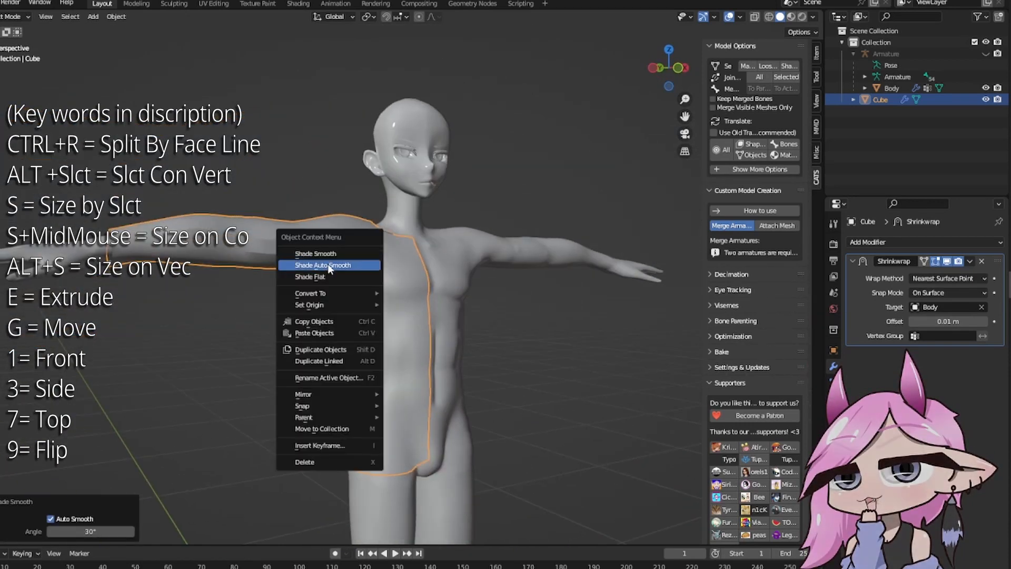
click(345, 268)
Step: Deselect the half top and examine its smoothed shading around the sleeve, armpit and torso
key(alt+a)
middle_drag(277, 299, 381, 327)
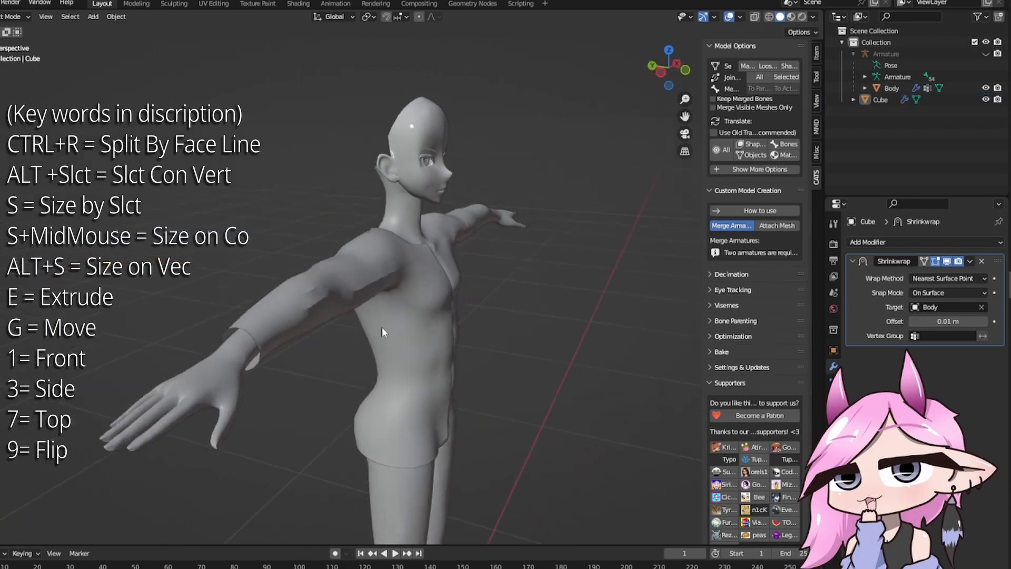
middle_drag(378, 293, 328, 248)
scroll(304, 216, up, 4)
middle_drag(305, 216, 317, 231)
scroll(278, 233, down, 5)
scroll(317, 232, up, 3)
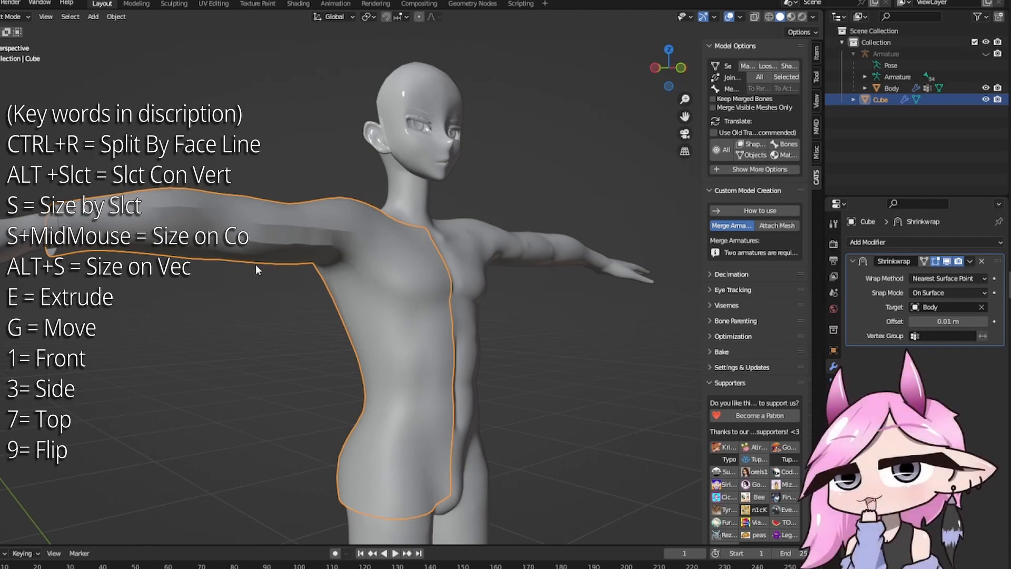
middle_drag(255, 265, 274, 237)
scroll(274, 231, down, 4)
Step: Add a cylinder mesh with 32 vertices, a 1 m radius and a 2 m depth
key(shift+a)
mouse_move(360, 292)
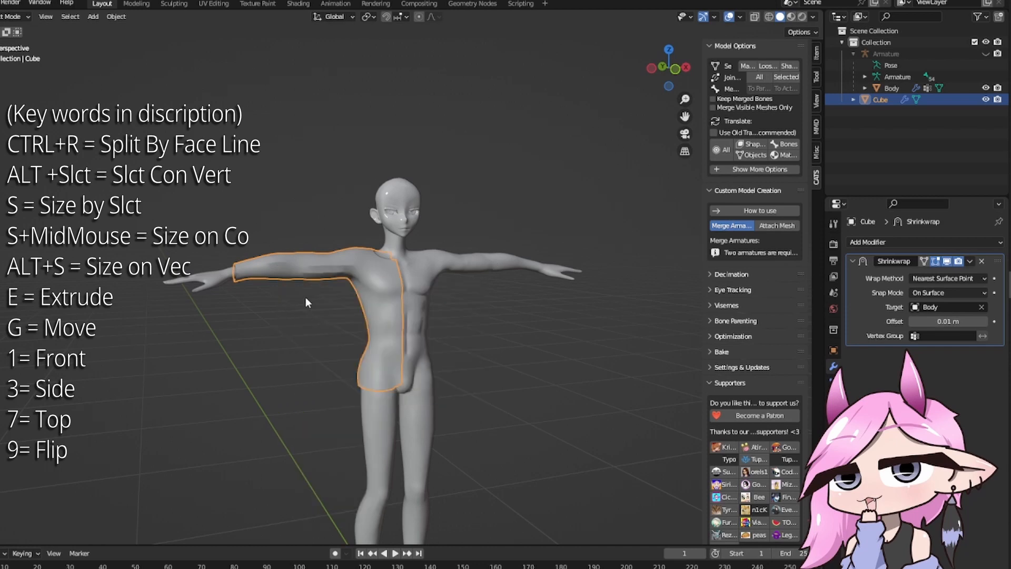
key(shift+a)
mouse_move(313, 301)
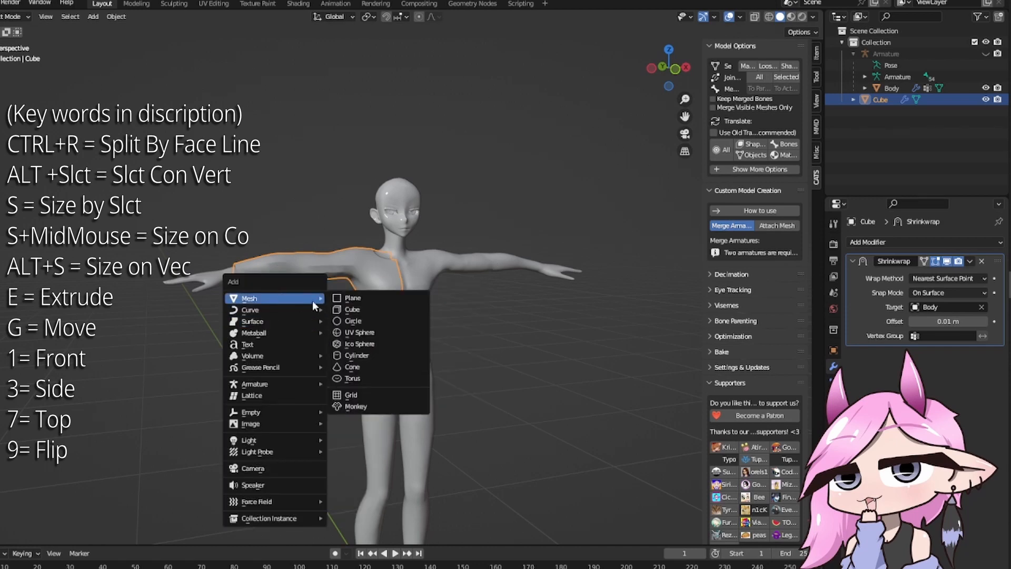
click(363, 356)
scroll(364, 360, down, 3)
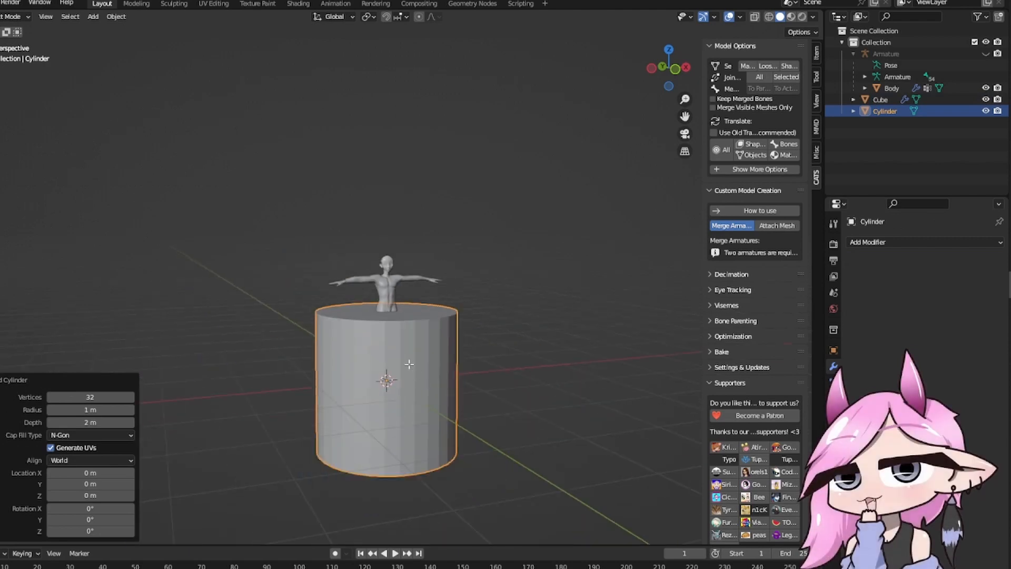
scroll(407, 364, up, 1)
Step: Raise the whole cylinder geometry 3 m along Z in Edit Mode so it sits above the body
key(Tab)
key(g)
key(z)
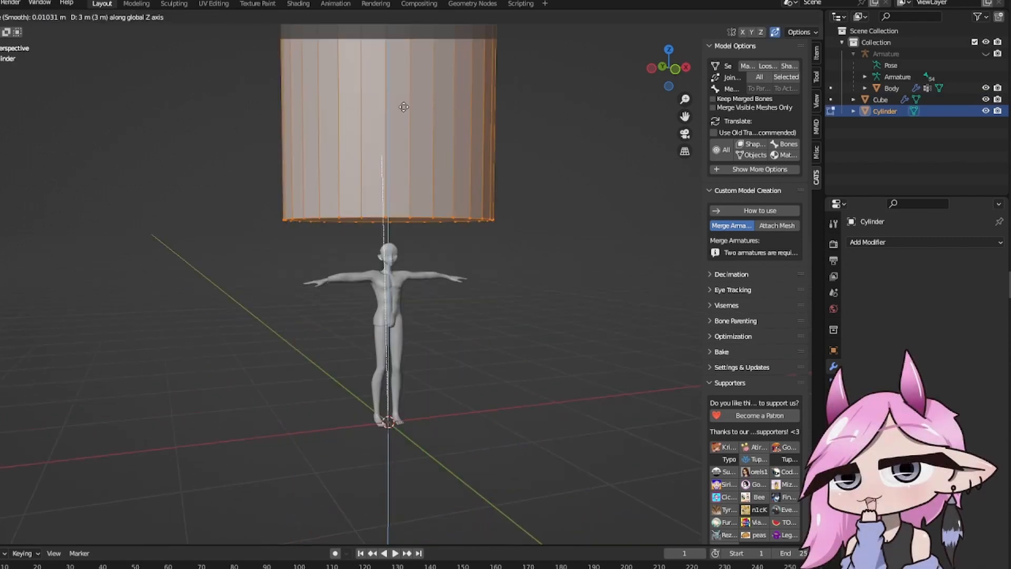
click(405, 107)
key(Tab)
Step: Apply Shade Auto Smooth with a 30° angle to the plain cylinder and view the result from around it
shift+middle_drag(449, 112, 472, 286)
scroll(431, 301, up, 1)
scroll(473, 286, up, 1)
middle_drag(602, 322, 518, 330)
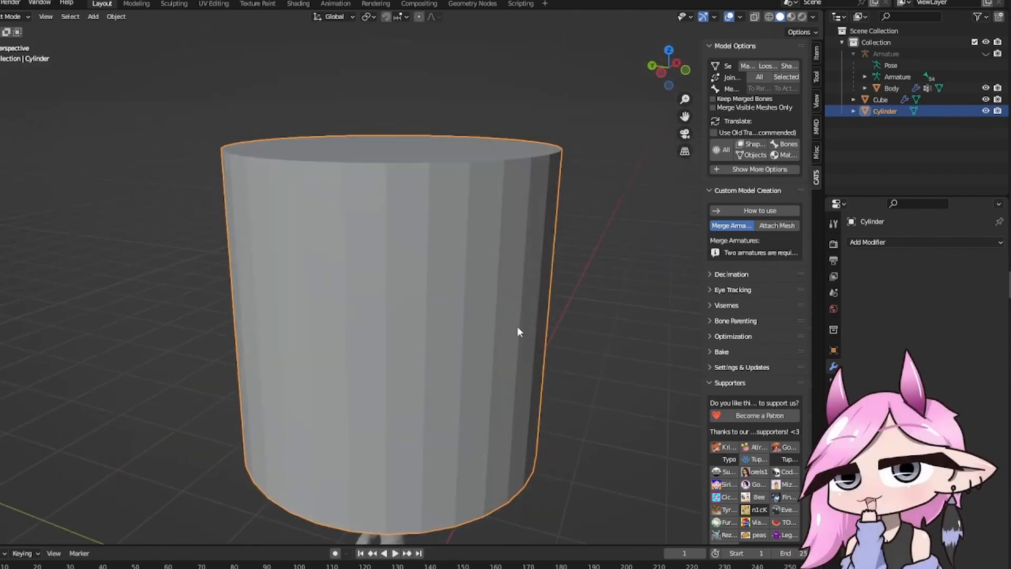
click(480, 322)
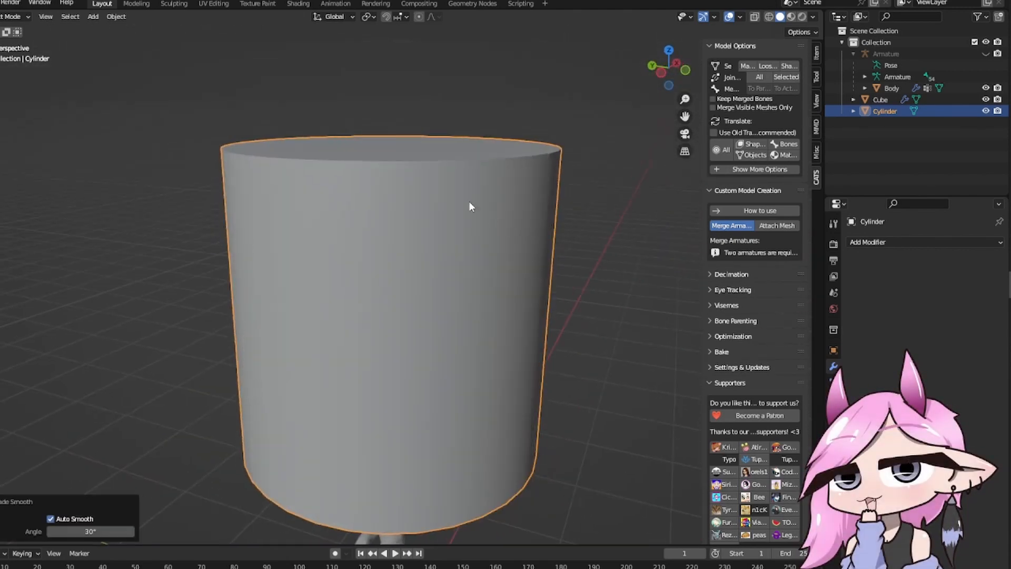
middle_drag(469, 201, 351, 242)
right_click(351, 242)
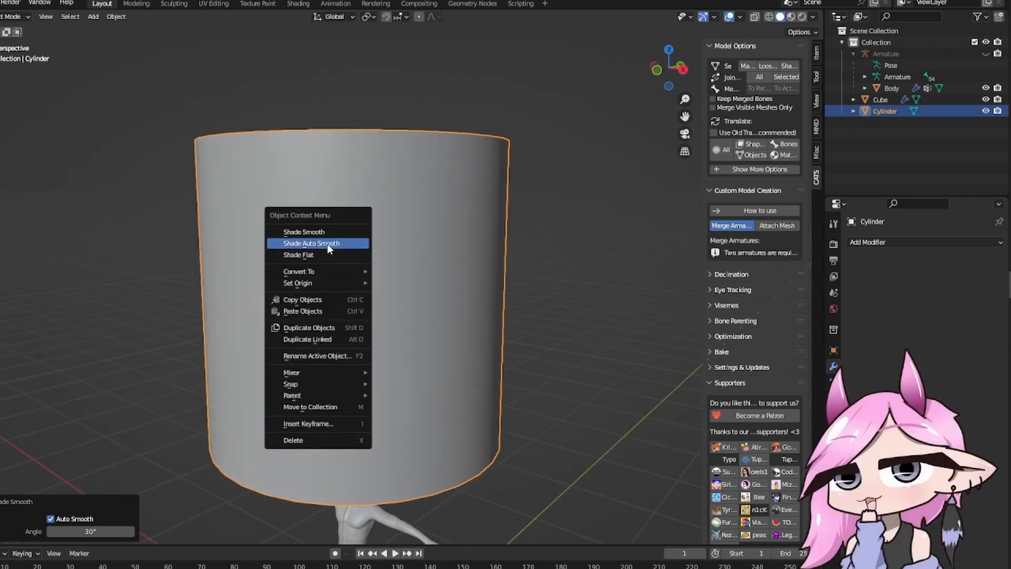
Step: Switch the plain cylinder to Shade Smooth without Auto Smooth to compare the shading across its rim
mouse_move(604, 267)
middle_down()
mouse_move(436, 270)
mouse_move(428, 289)
mouse_move(447, 317)
mouse_move(530, 255)
middle_up()
right_click(381, 278)
click(391, 274)
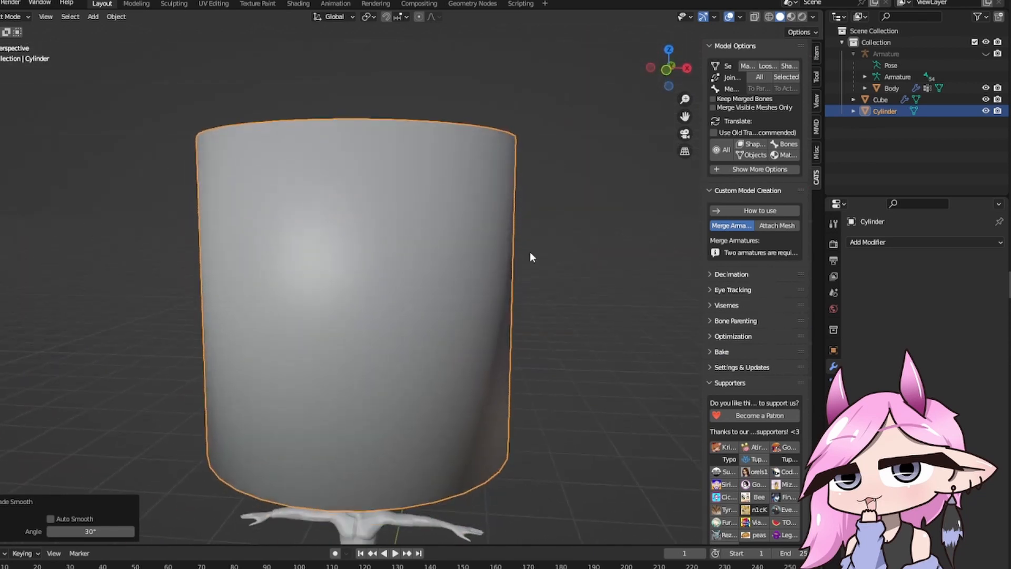
click(471, 236)
middle_drag(471, 132, 365, 214)
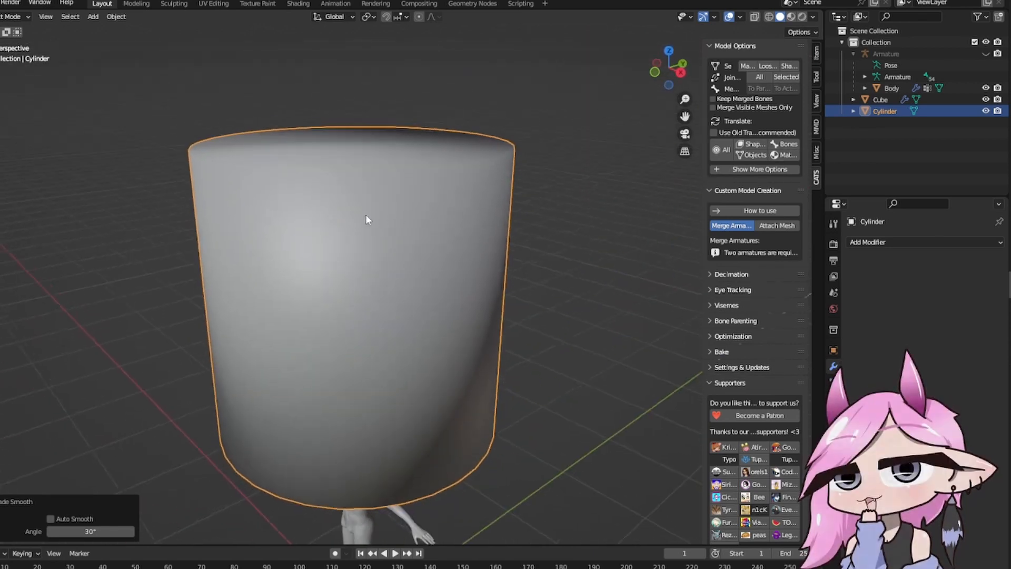
Step: Extrude the cylinder's top ring, scale it inward and raise it about 0.22 m along Z to form a sloped shoulder
key(Tab)
middle_drag(367, 154, 341, 199)
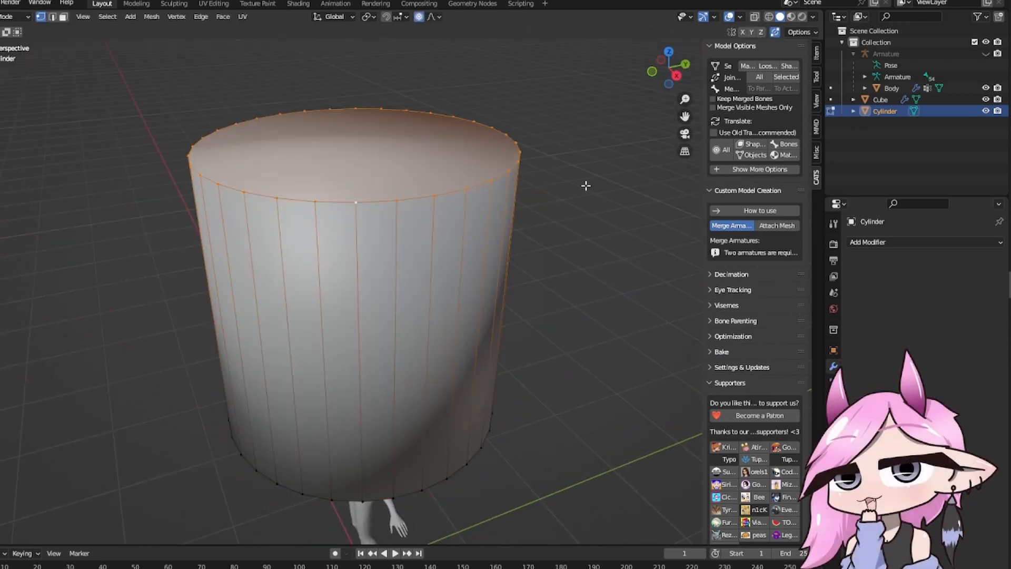
key(e)
key(s)
click(489, 174)
key(g)
key(z)
click(469, 144)
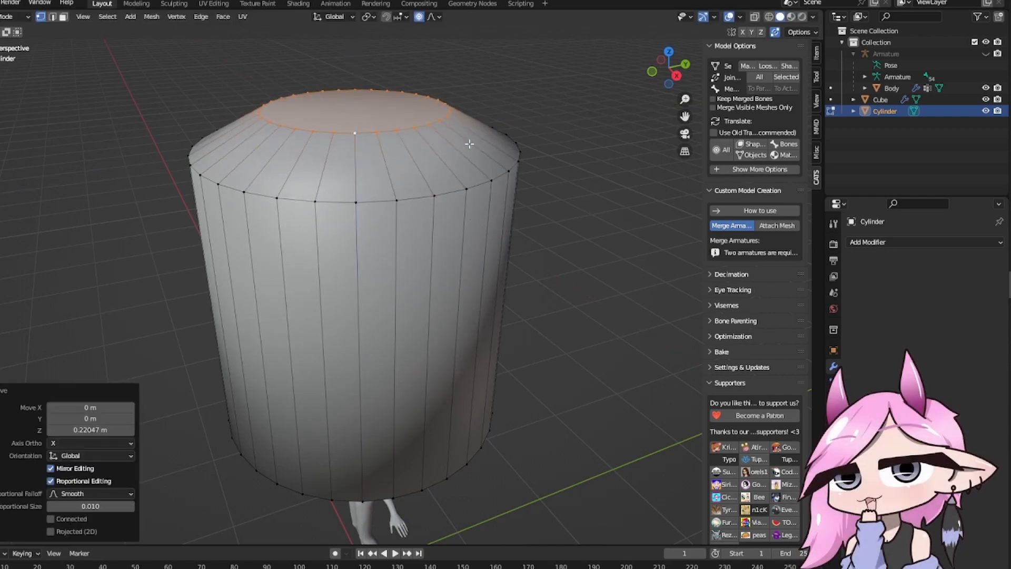
Step: Apply Shade Auto Smooth at 30° to the reshaped cylinder in Object Mode and inspect its sloped upper edge
key(Tab)
middle_drag(469, 144, 390, 203)
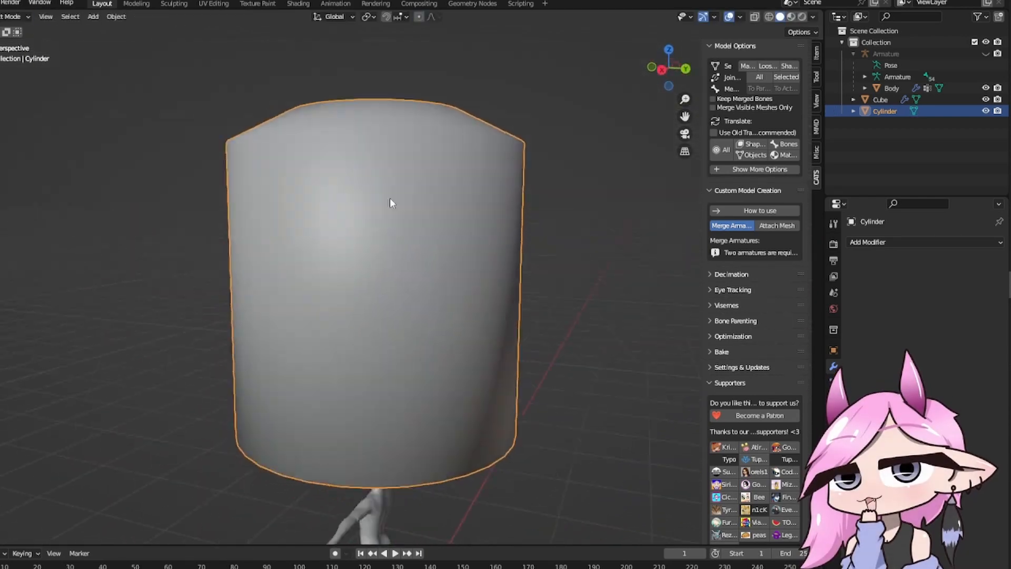
scroll(379, 216, down, 5)
scroll(377, 222, up, 4)
right_click(377, 223)
click(343, 236)
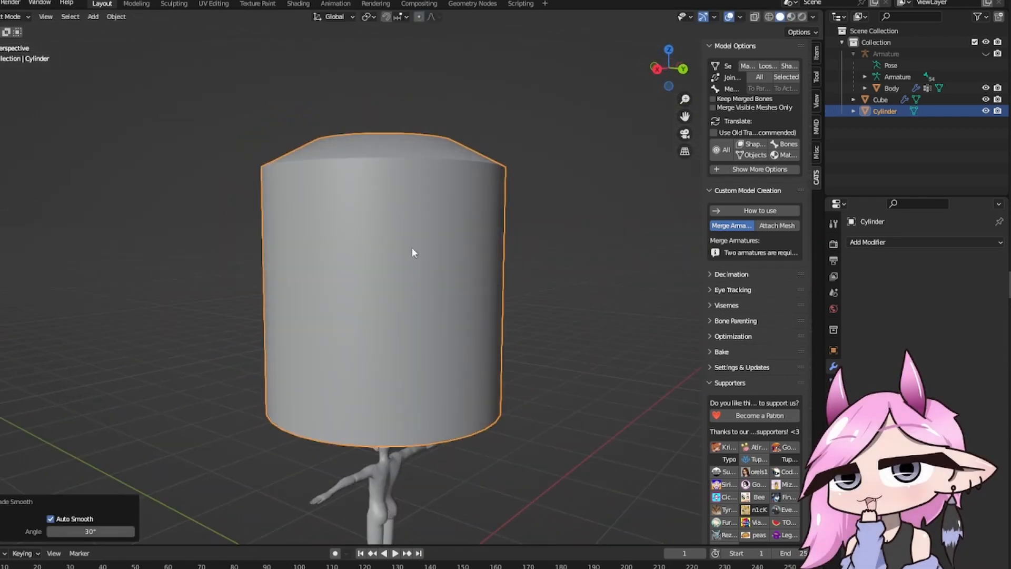
middle_drag(412, 252, 427, 182)
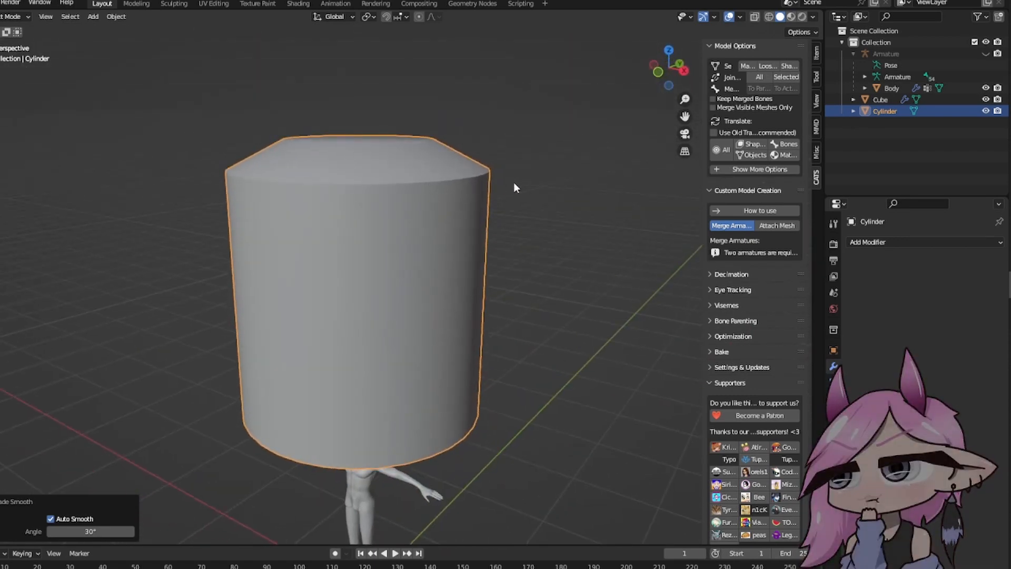
scroll(457, 176, up, 5)
shift+middle_drag(494, 138, 429, 280)
middle_drag(505, 173, 420, 177)
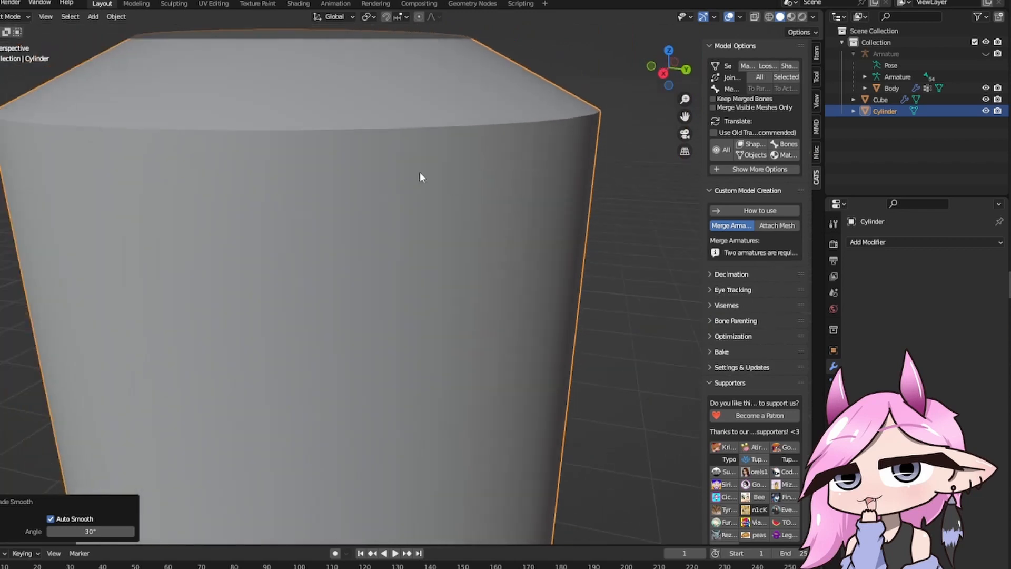
Step: Delete the demonstration cylinder above the body
scroll(419, 177, down, 5)
middle_drag(341, 174, 477, 229)
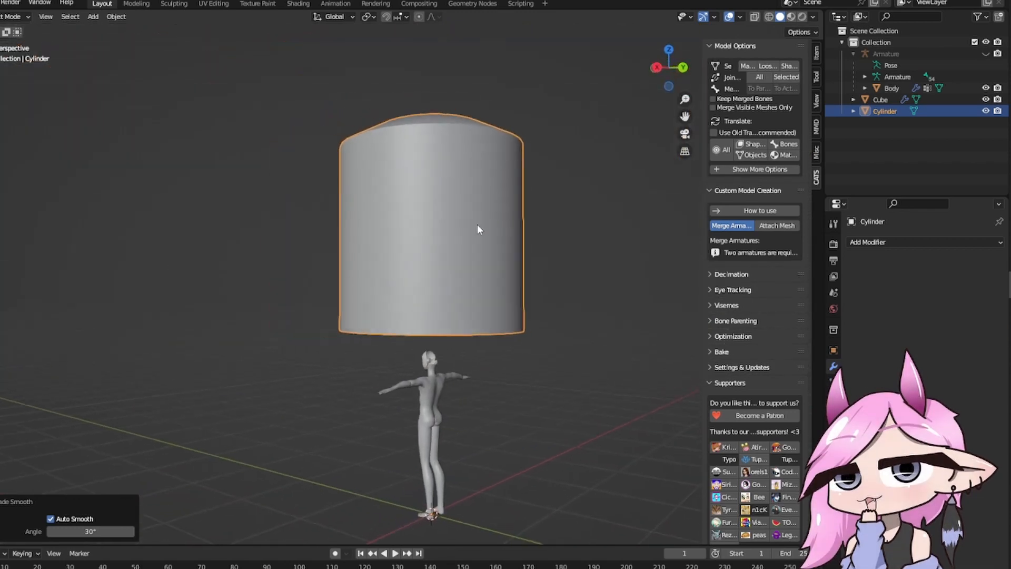
key(Delete)
Step: Apply Shade Smooth without Auto Smooth to the half top and add a Mirror modifier on the X axis
scroll(476, 342, down, 2)
shift+middle_drag(476, 342, 351, 318)
scroll(447, 223, up, 5)
scroll(296, 229, up, 4)
scroll(293, 254, up, 2)
right_click(266, 195)
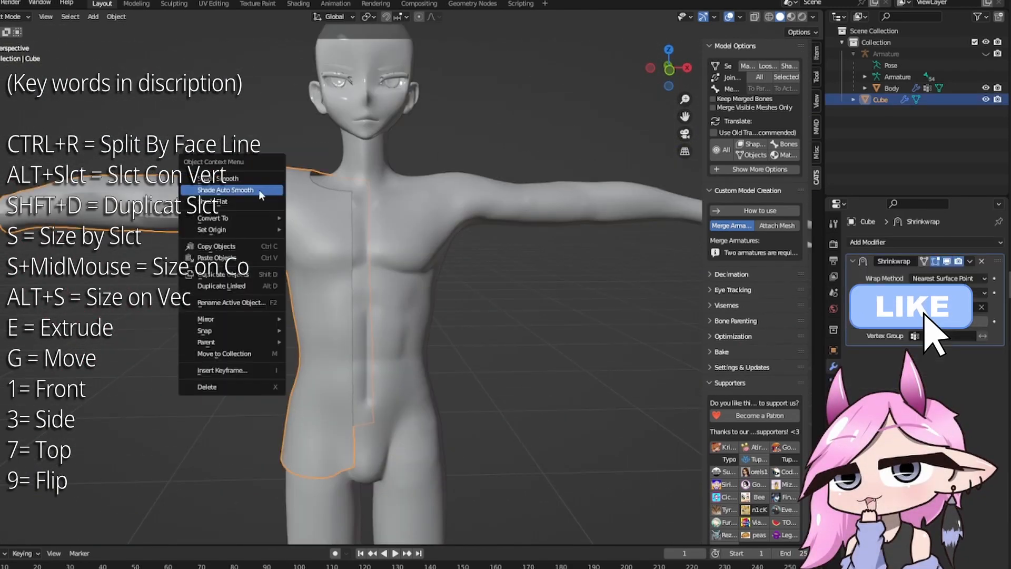
click(240, 178)
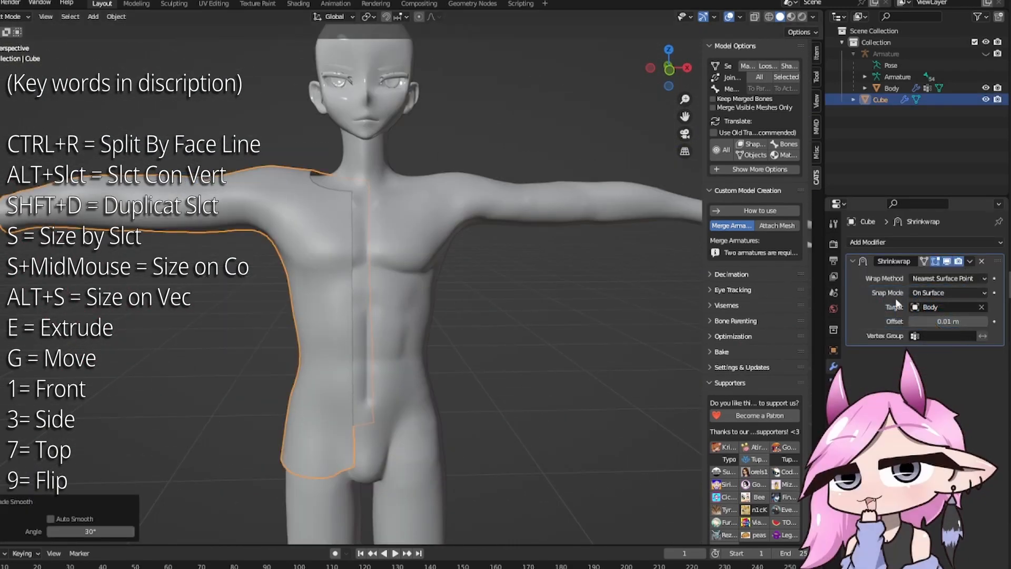
click(882, 241)
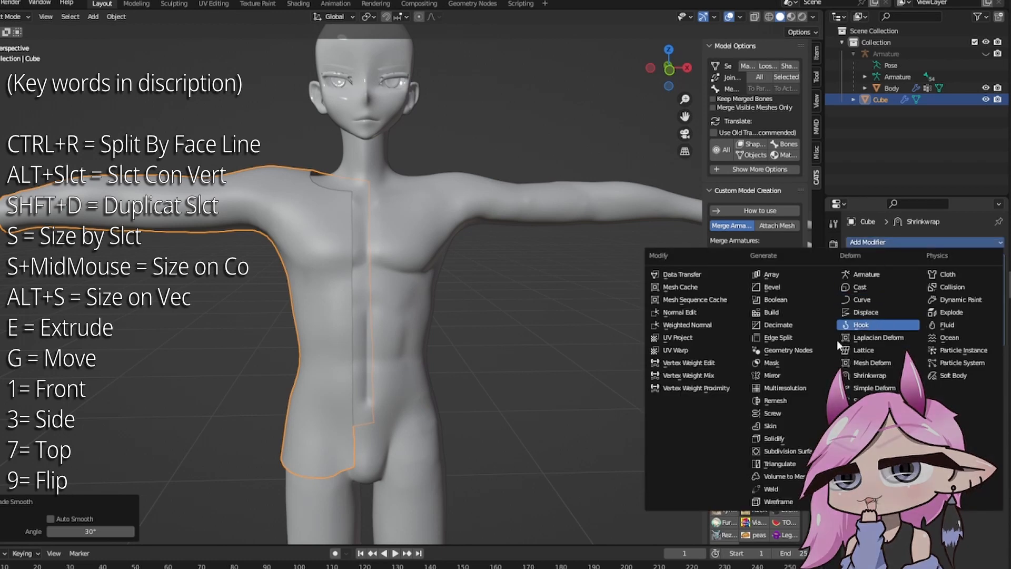
click(772, 374)
Step: In Edit Mode, move the back centre edge about -0.0097 m along X, toward the mirror seam, with proportional size 0.01
middle_drag(657, 337, 607, 230)
key(Tab)
scroll(446, 264, up, 5)
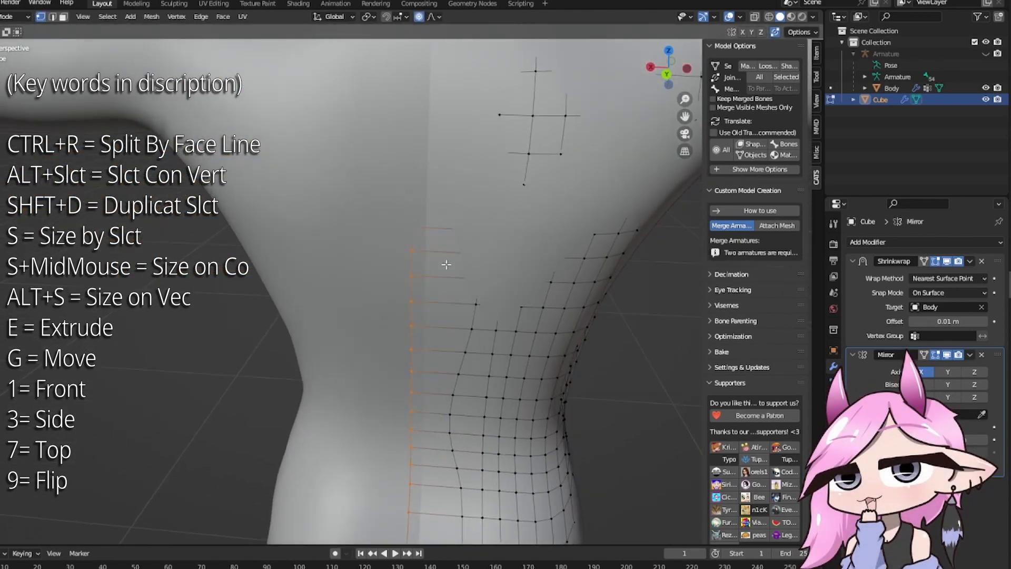
key(g)
key(x)
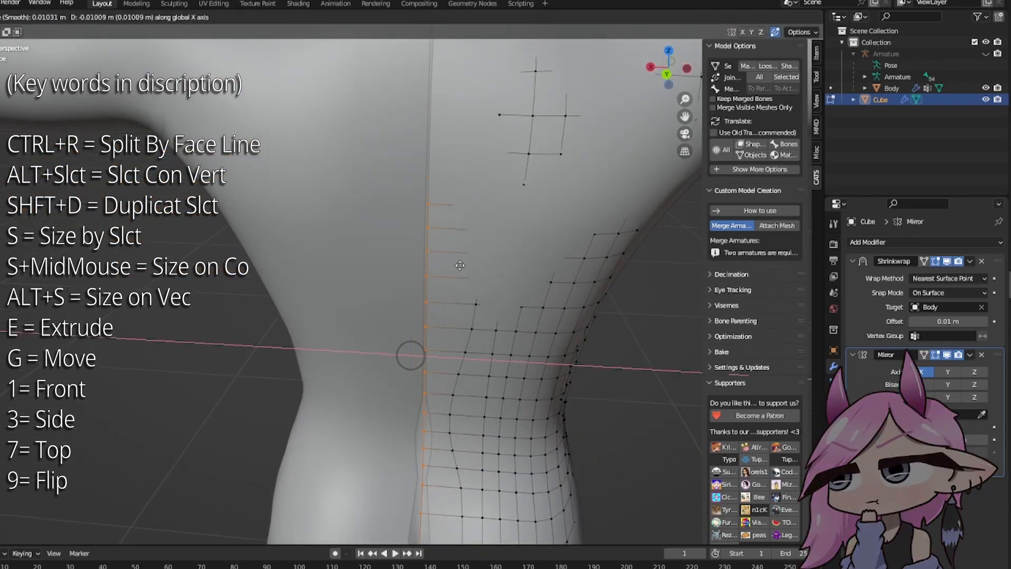
click(459, 266)
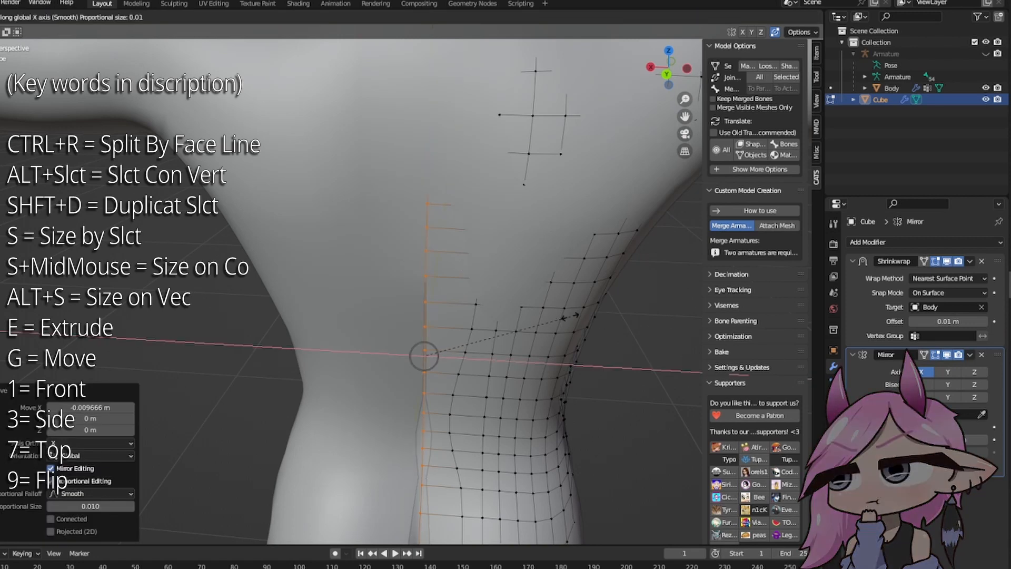
Step: Scale the back centre edge to 0.185 along X, then shift it about 0.0008 m along X
click(477, 340)
click(567, 339)
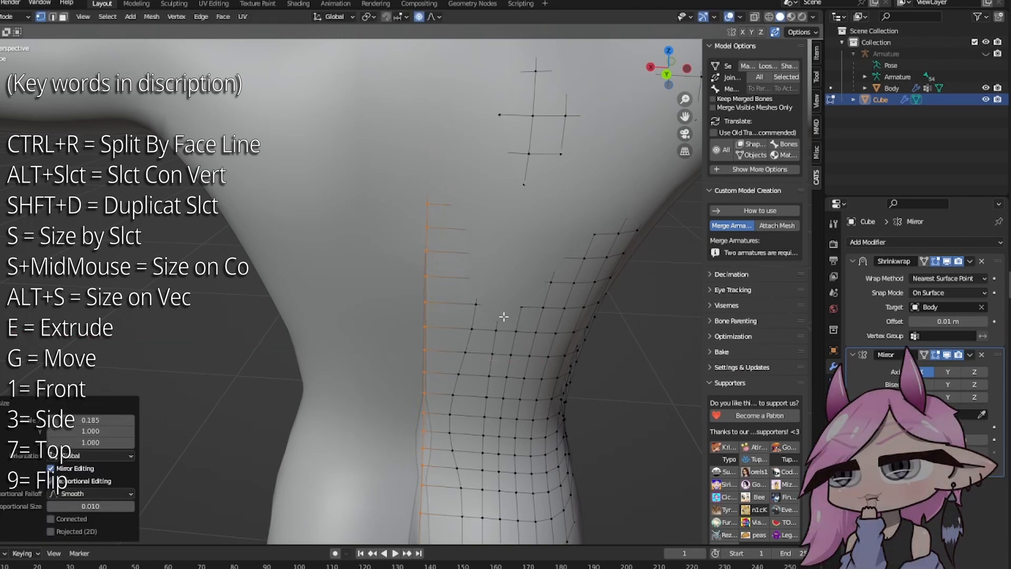
key(g)
key(x)
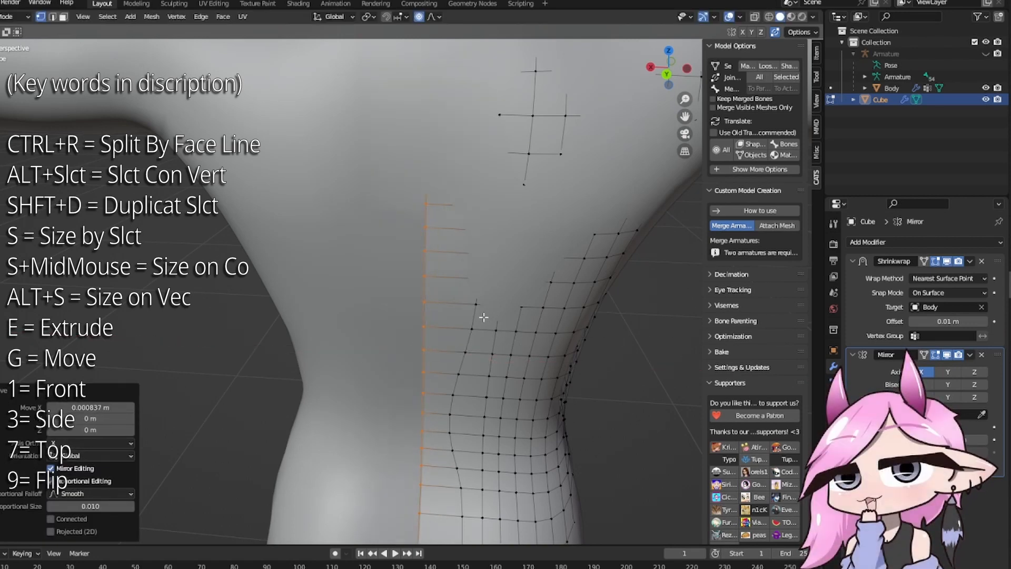
Step: Scale the front centre edge of the top with the X axis excluded
scroll(483, 317, down, 5)
middle_drag(483, 317, 316, 151)
scroll(472, 293, up, 2)
key(s)
key(shift+x)
click(381, 168)
Step: Move the front neckline corner vertex up and back by about 0.008 m
middle_drag(425, 266, 439, 299)
middle_drag(367, 207, 513, 269)
scroll(479, 316, up, 2)
shift+middle_drag(519, 145, 431, 255)
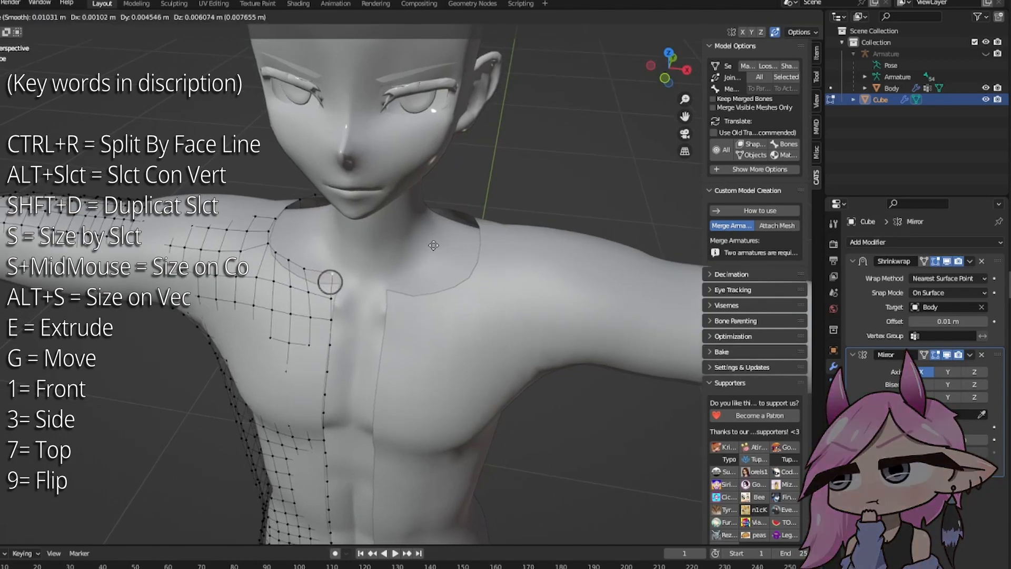
click(428, 243)
Step: Scale the front centre edge slightly along Y and Z only, and return to Object Mode
scroll(428, 243, down, 4)
middle_drag(428, 243, 399, 245)
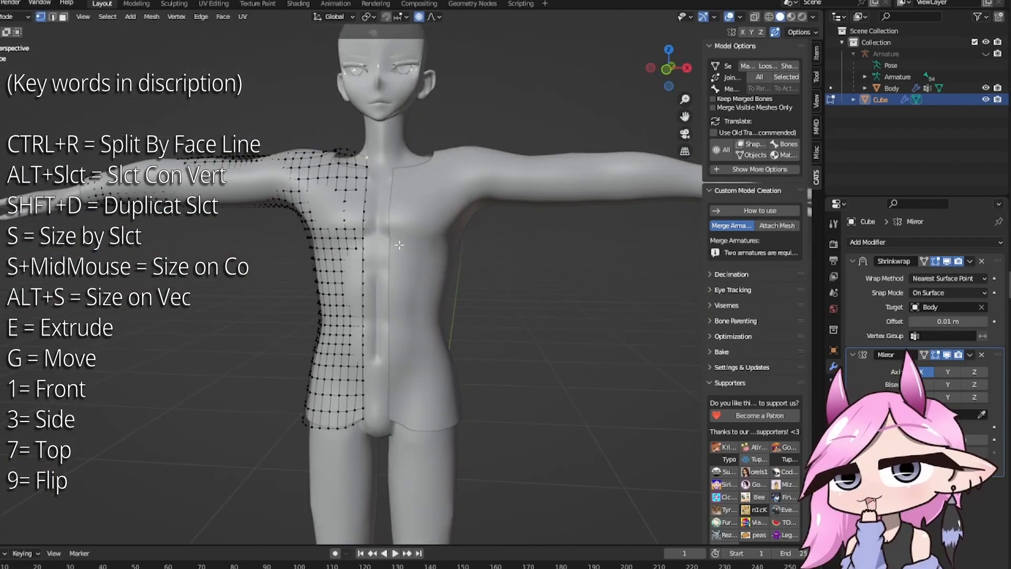
shift+middle_drag(399, 308, 439, 227)
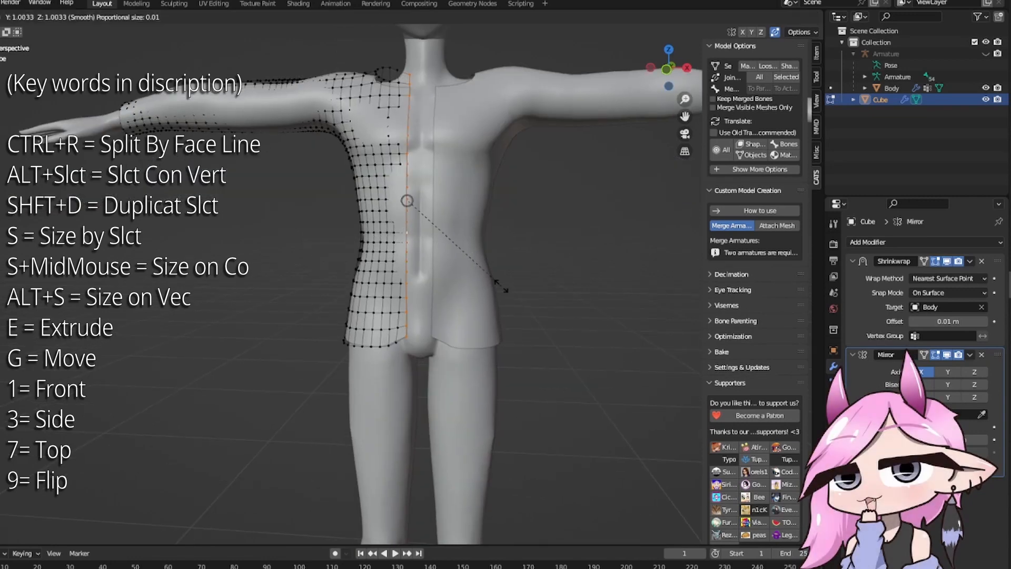
scroll(515, 290, down, 2)
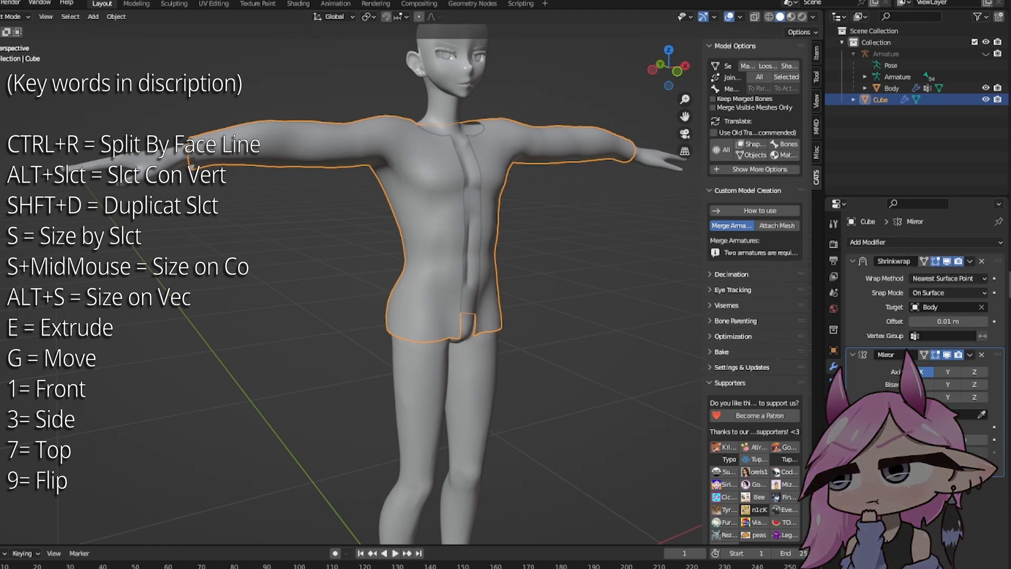
Step: Hide the mirrored top and select the Body mesh
key(1)
scroll(436, 258, up, 3)
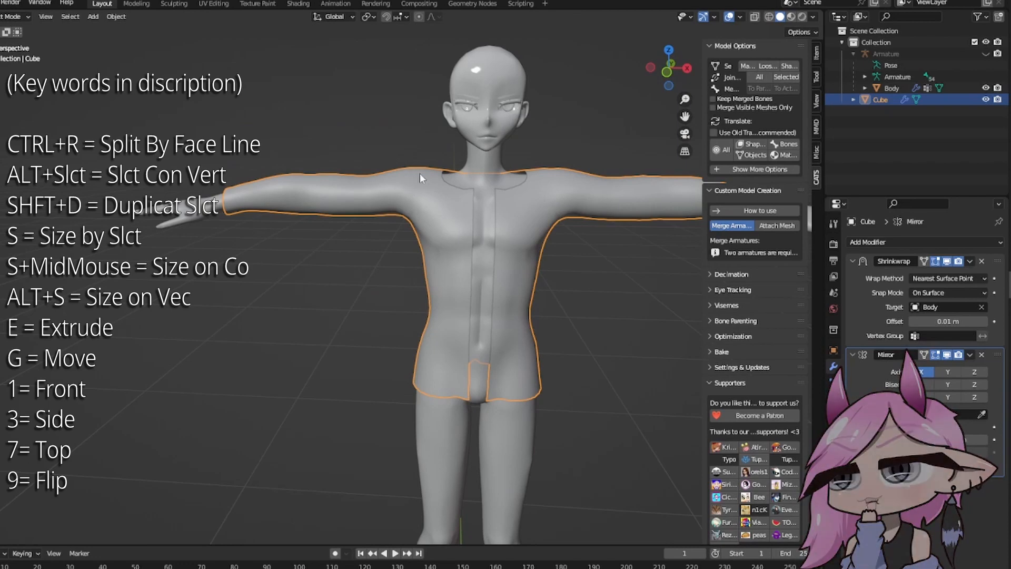
key(h)
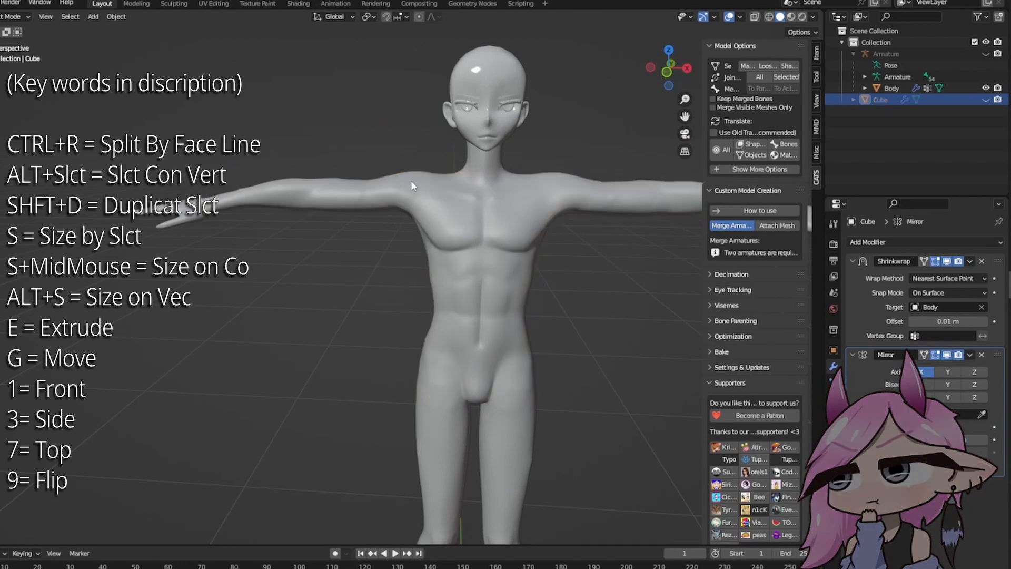
click(410, 180)
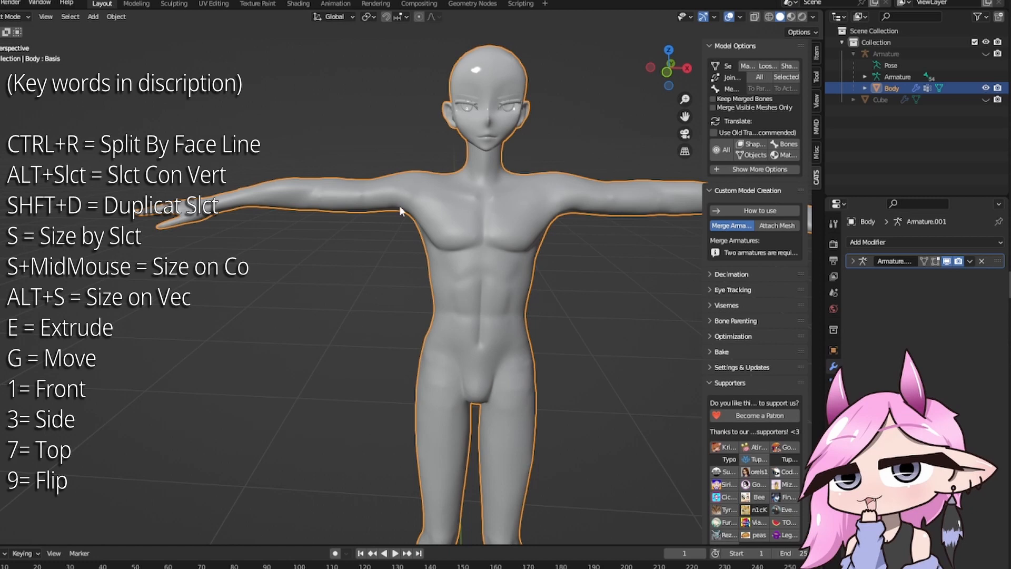
Step: Open the Body mesh in Edit Mode, shown as wireframe in front orthographic view
middle_drag(368, 245, 391, 299)
scroll(430, 358, up, 4)
middle_drag(417, 263, 371, 239)
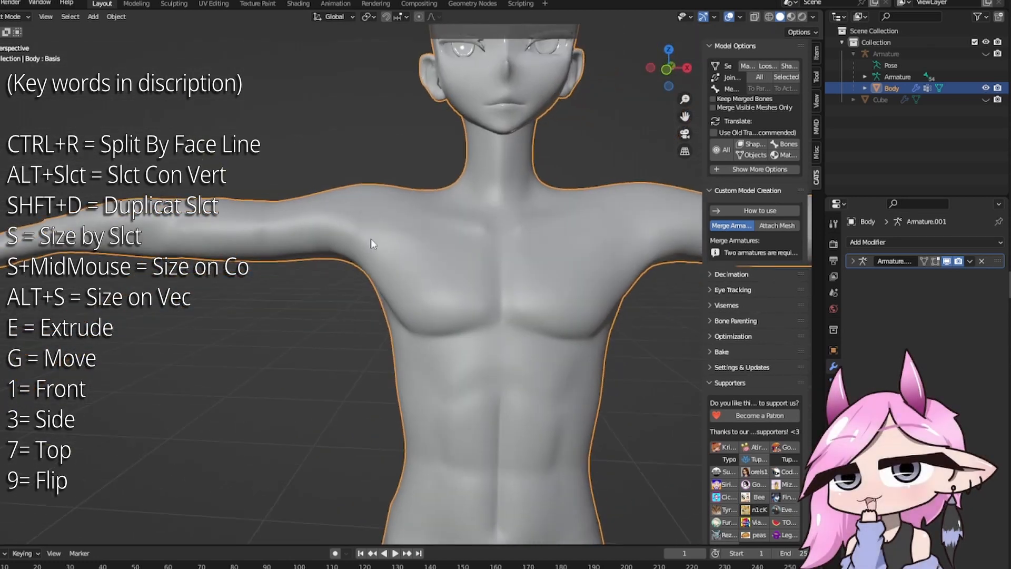
scroll(406, 240, down, 5)
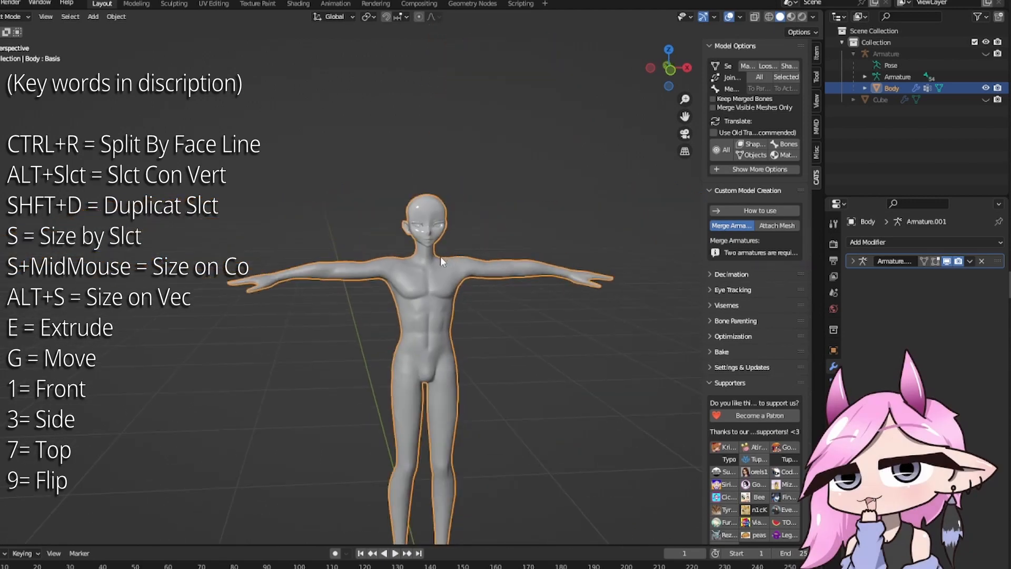
scroll(429, 266, up, 1)
key(Tab)
middle_drag(424, 278, 388, 272)
key(KP_1)
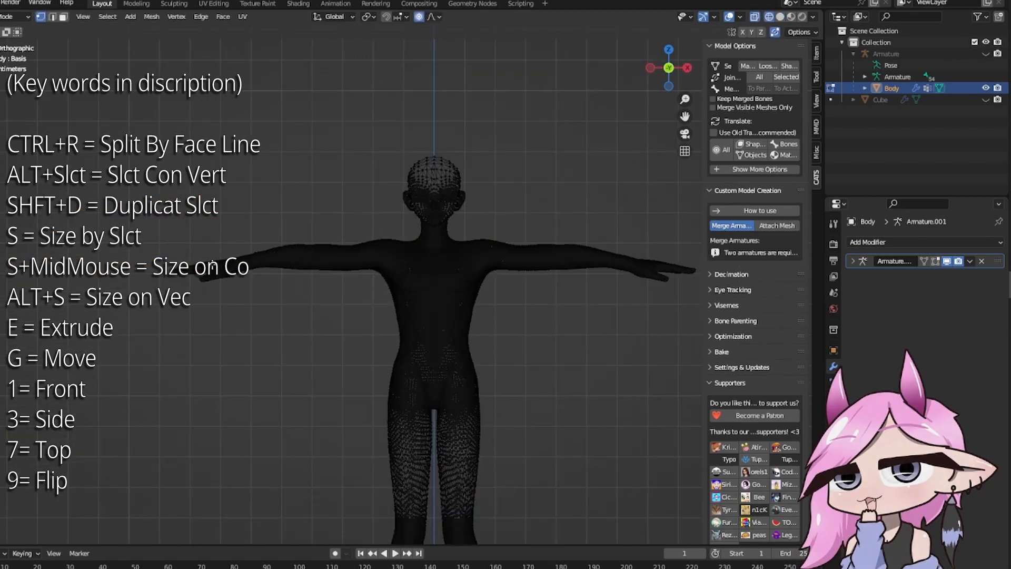
Step: Select adjacent edge loops forming a narrow band around the forearm just above one wrist
scroll(406, 290, up, 8)
scroll(410, 307, up, 2)
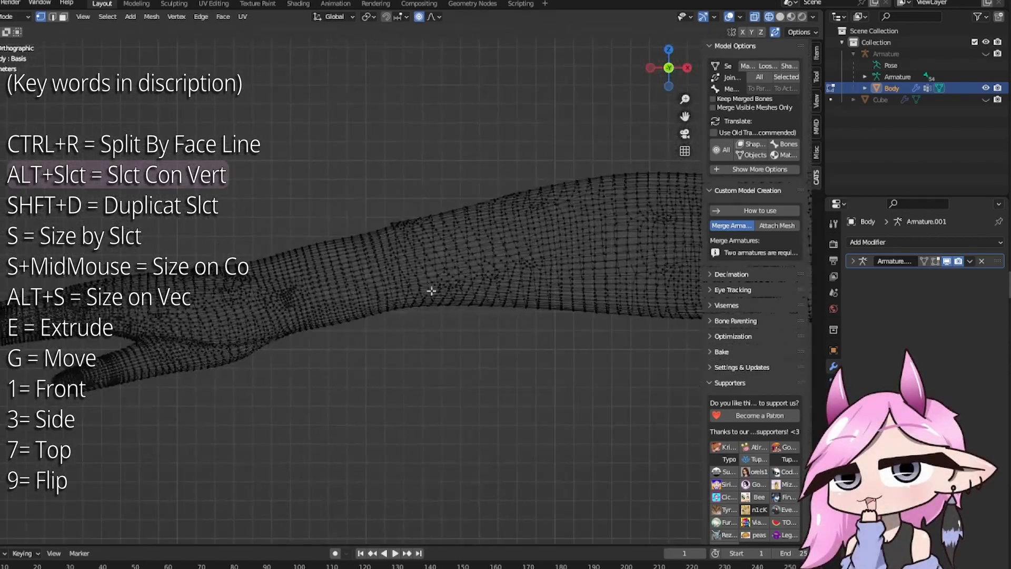
scroll(362, 311, up, 4)
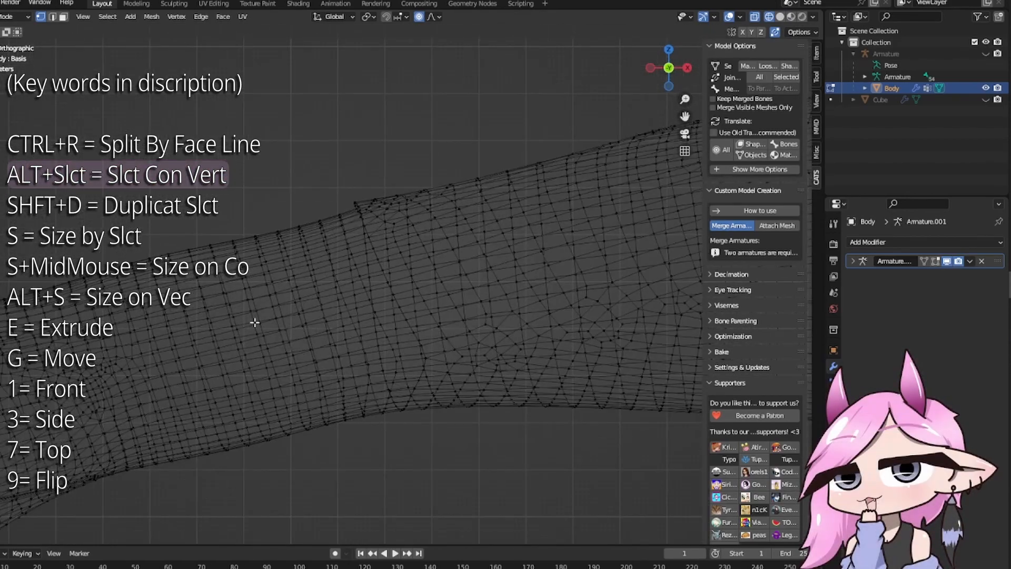
alt+click(251, 306)
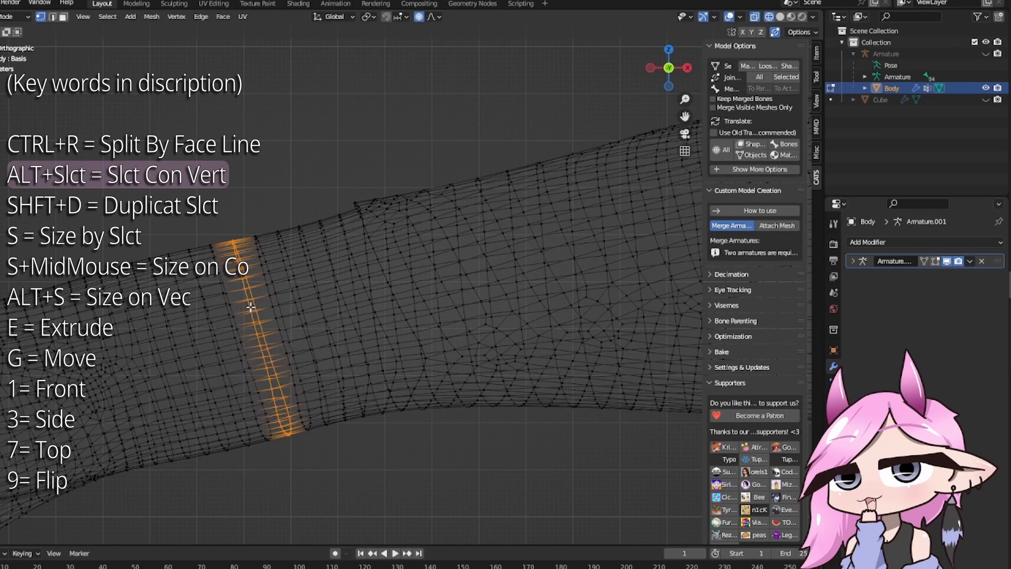
alt+shift+click(278, 300)
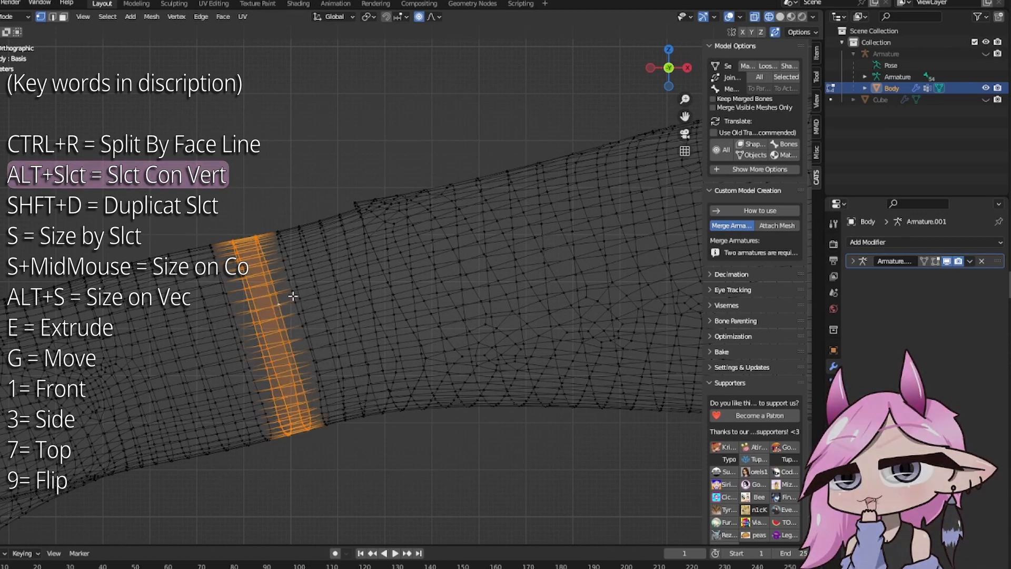
scroll(291, 297, down, 8)
Step: Add a matching band of edge loops above the other wrist to the selection
scroll(545, 301, up, 8)
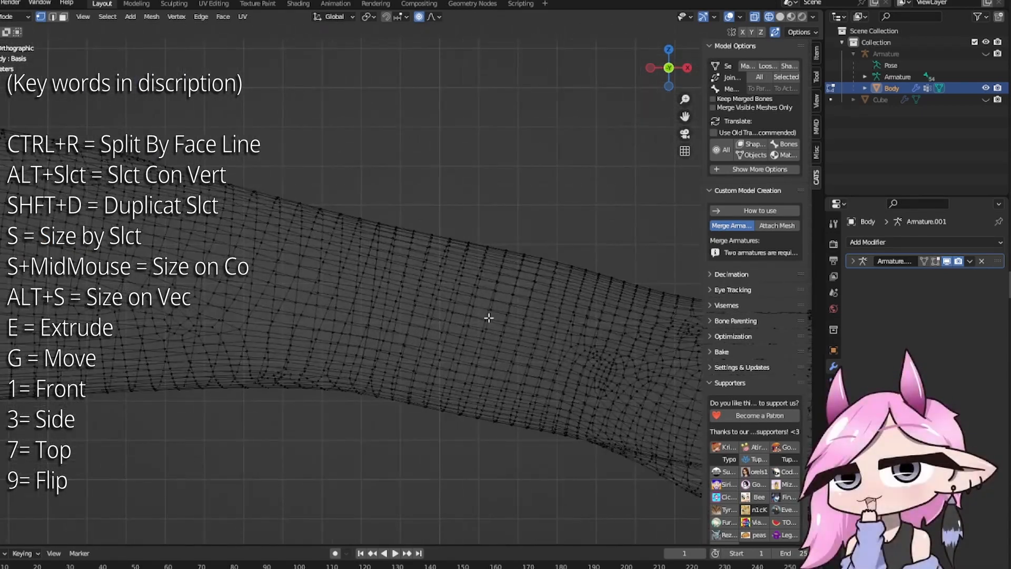
alt+click(469, 312)
key(ctrl+KP_Add)
key(ctrl+KP_Add)
key(ctrl+KP_Add)
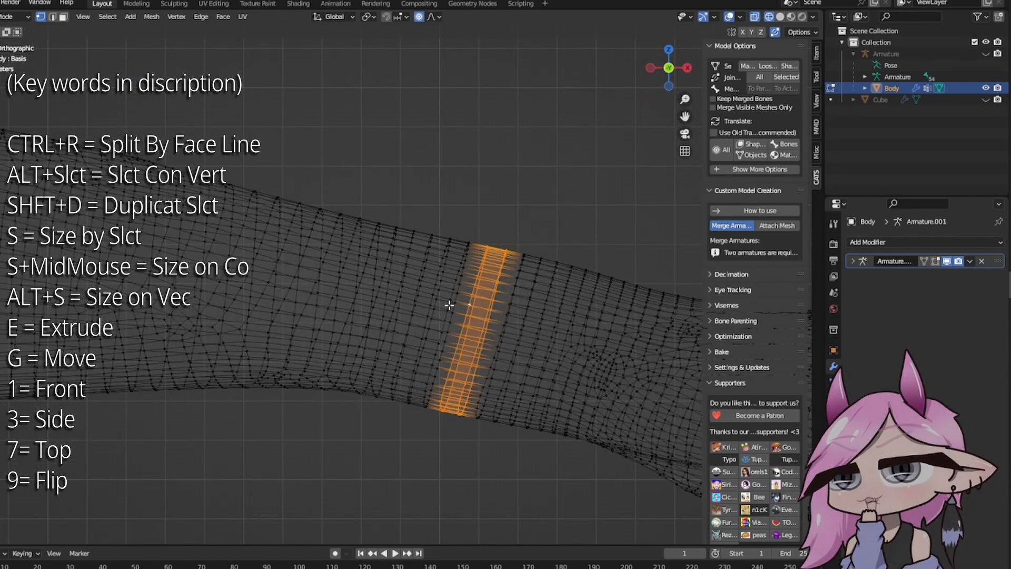
scroll(318, 345, down, 8)
scroll(460, 342, up, 2)
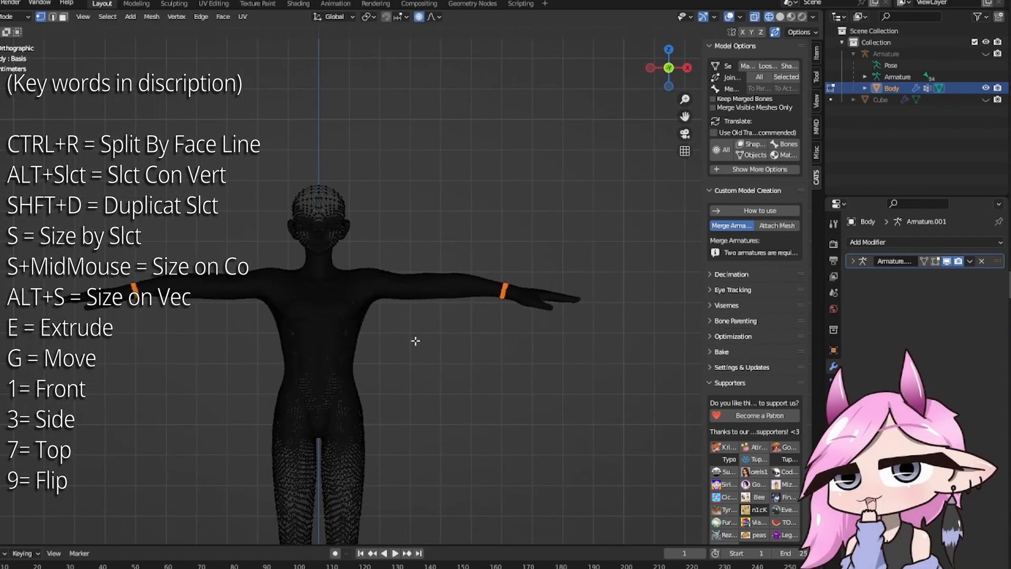
Step: Circle-select the body's torso and both arms between the wrist bands, from the lower neck to the hips
scroll(400, 332, down, 4)
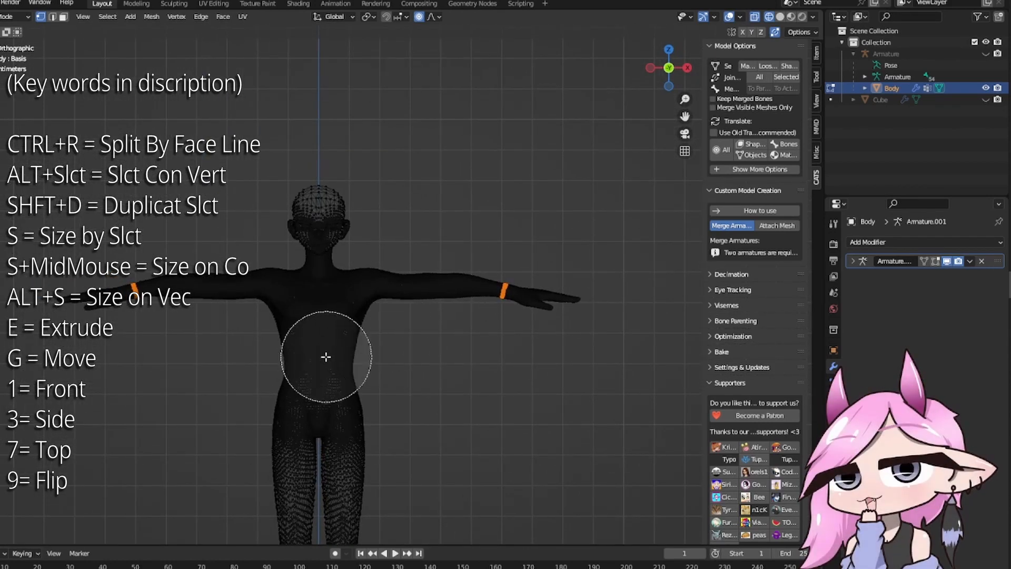
mouse_move(325, 354)
mouse_down()
mouse_move(272, 305)
mouse_move(221, 306)
mouse_move(181, 282)
mouse_move(355, 316)
mouse_move(401, 271)
mouse_move(453, 276)
mouse_move(463, 259)
mouse_move(361, 356)
mouse_move(294, 363)
mouse_move(302, 366)
mouse_up()
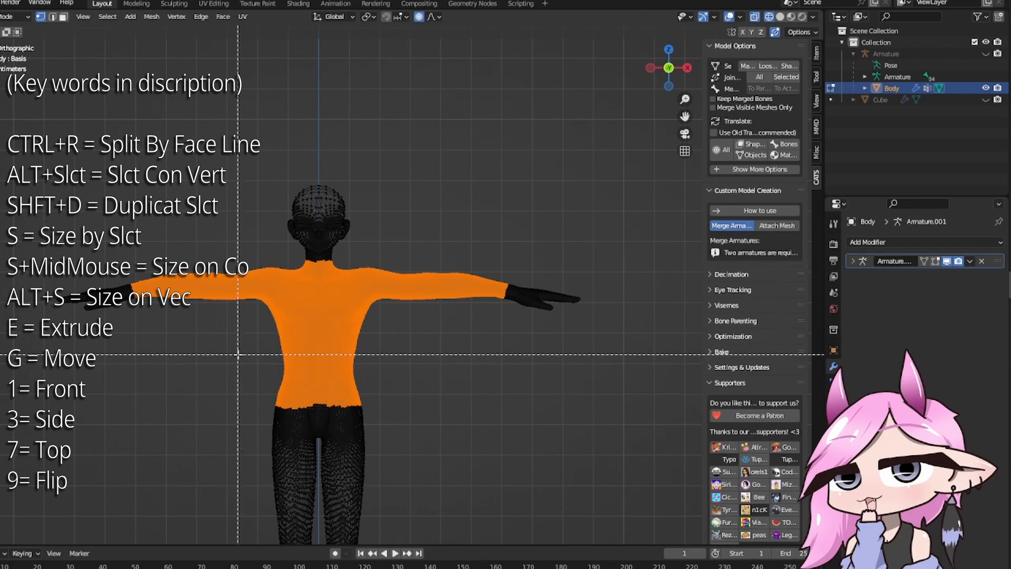
key(shift+b)
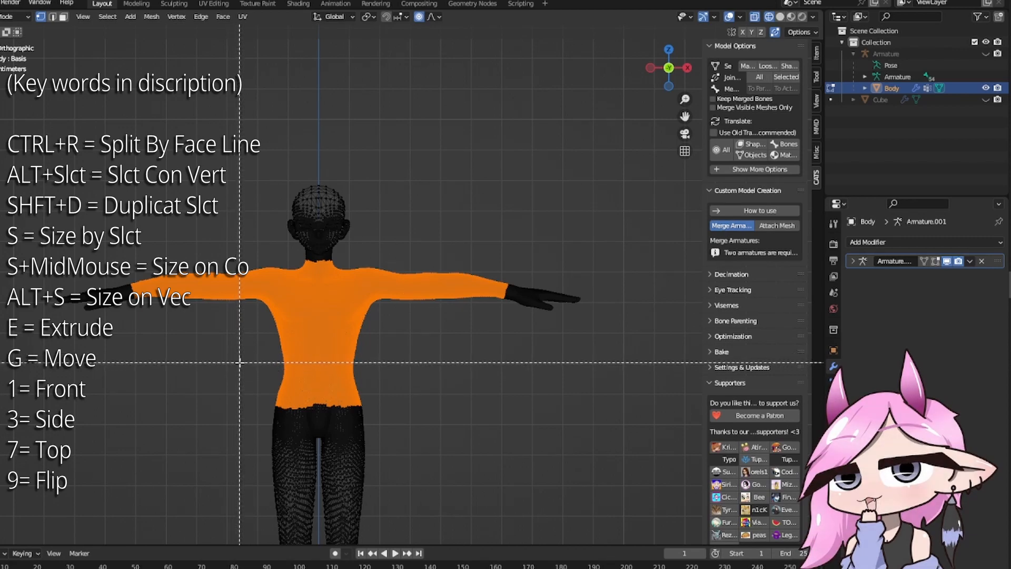
drag(239, 362, 355, 420)
scroll(406, 419, down, 6)
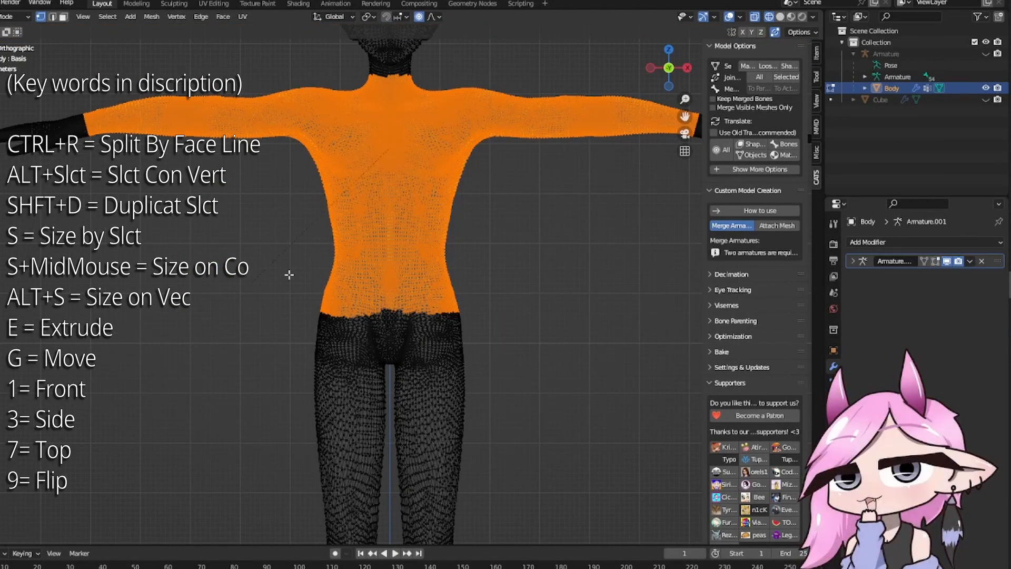
right_click(633, 313)
key(ctrl+z)
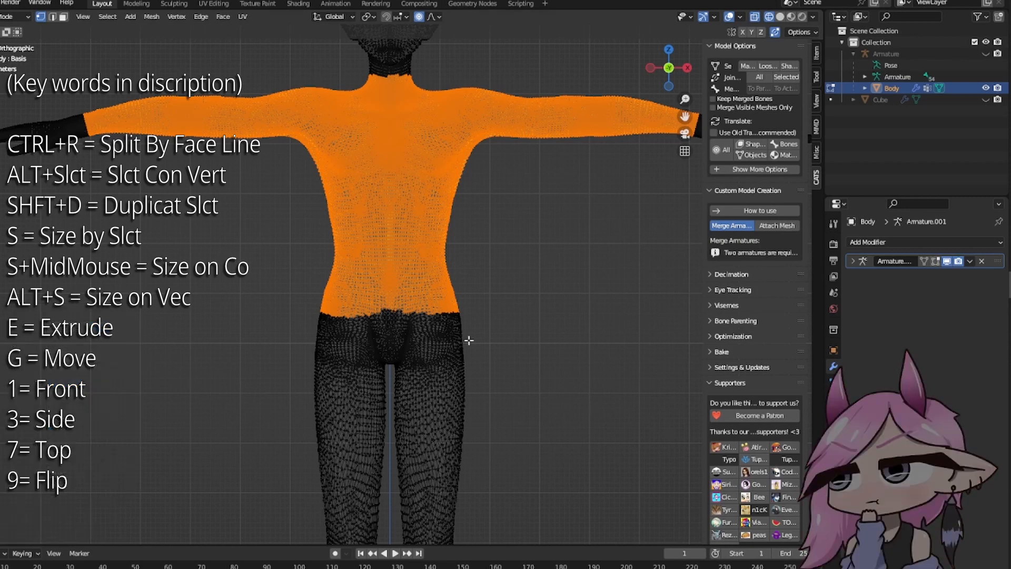
Step: From the side view, even out the selection's upper boundary around the neck with Circle Select
shift+middle_drag(457, 230, 429, 325)
key(KP_3)
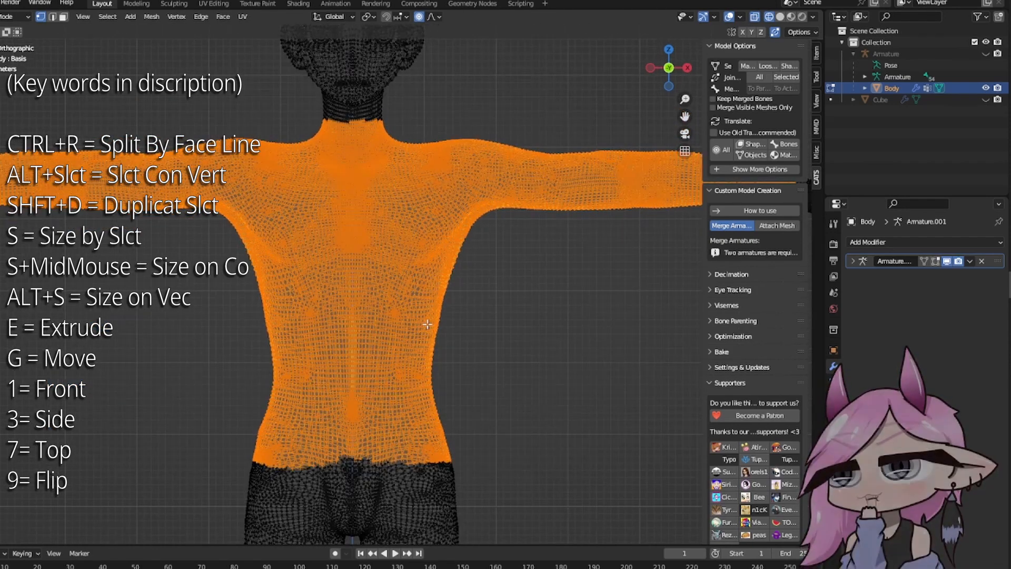
shift+middle_drag(459, 375, 427, 437)
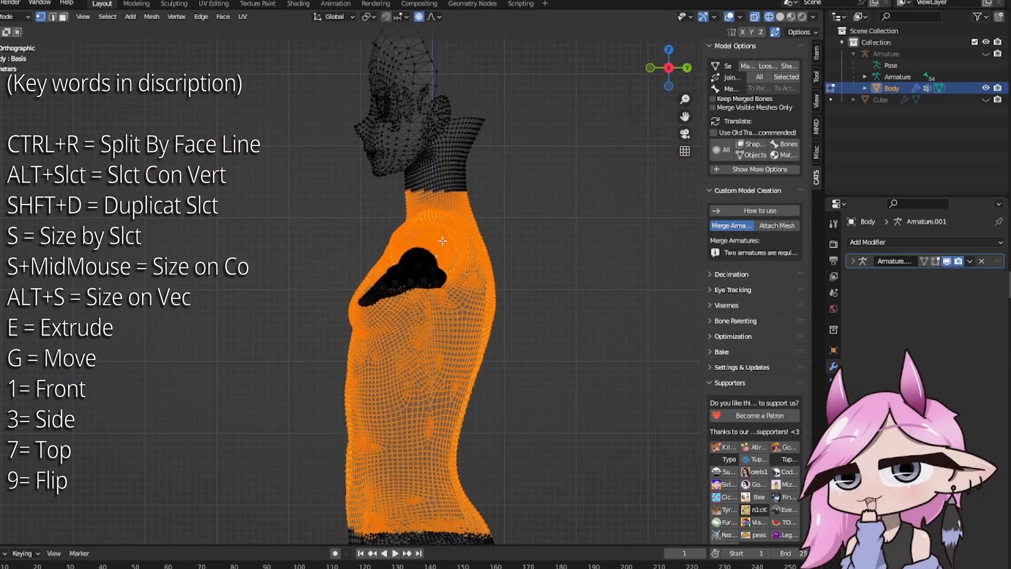
shift+middle_drag(450, 141, 431, 244)
scroll(431, 244, up, 6)
scroll(474, 333, up, 4)
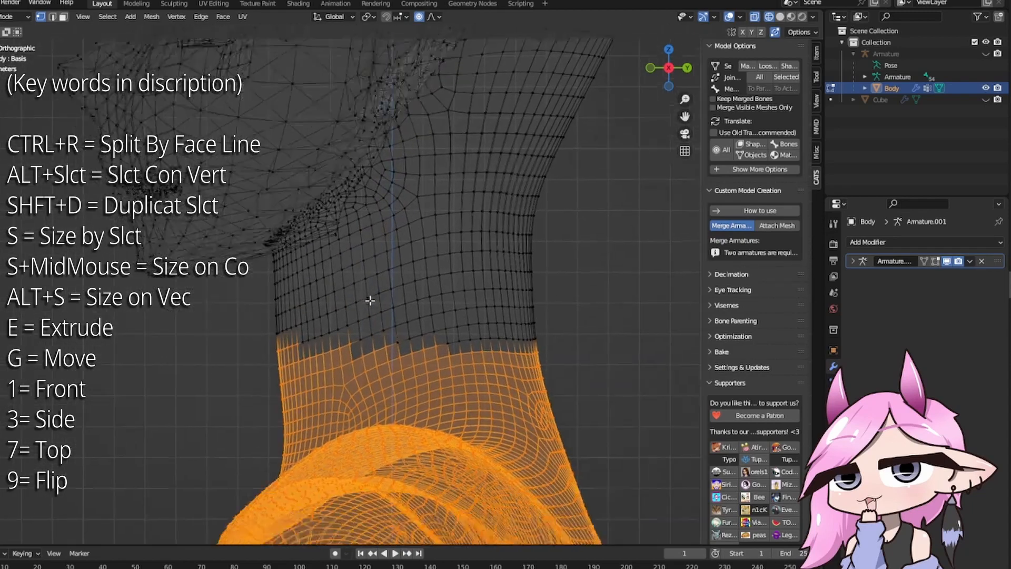
key(c)
scroll(289, 260, down, 3)
mouse_move(289, 259)
middle_down()
mouse_move(300, 286)
mouse_move(447, 226)
mouse_move(593, 217)
middle_up()
right_click(593, 217)
mouse_move(362, 324)
middle_down()
mouse_move(472, 309)
mouse_move(523, 232)
middle_up()
scroll(473, 309, down, 5)
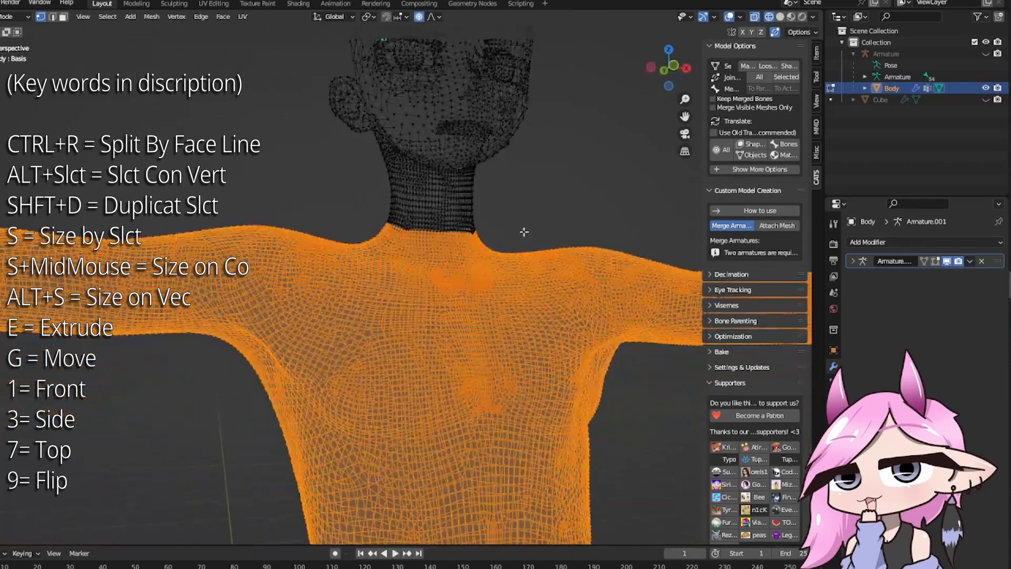
Step: In solid shading, deselect a V-shaped neckline area across the front of the neck and upper chest with Circle Select
scroll(523, 232, up, 2)
mouse_move(443, 242)
middle_down()
mouse_move(552, 238)
mouse_move(490, 236)
mouse_move(476, 275)
middle_up()
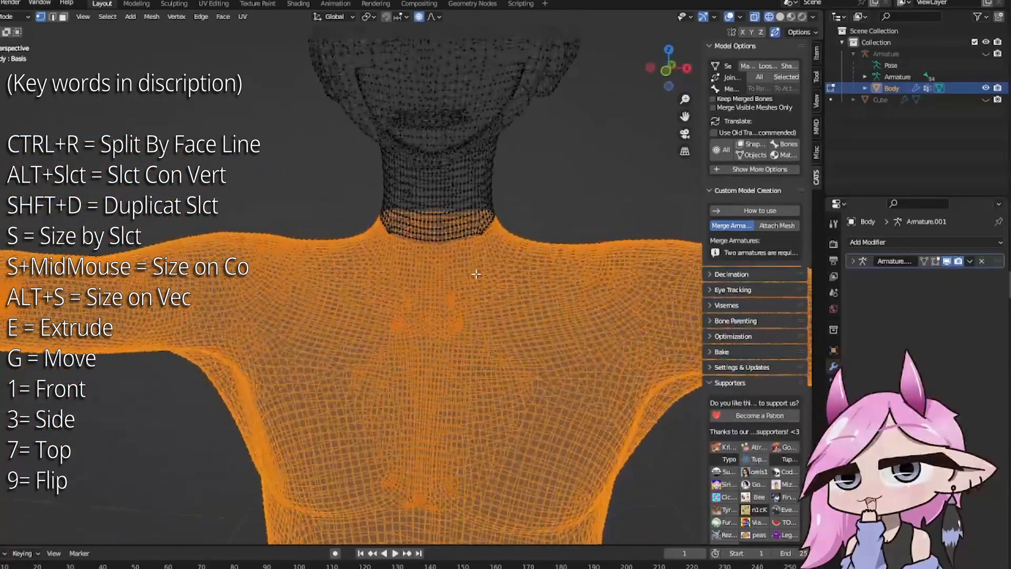
scroll(476, 274, up, 4)
key(shift+z)
middle_drag(546, 273, 380, 335)
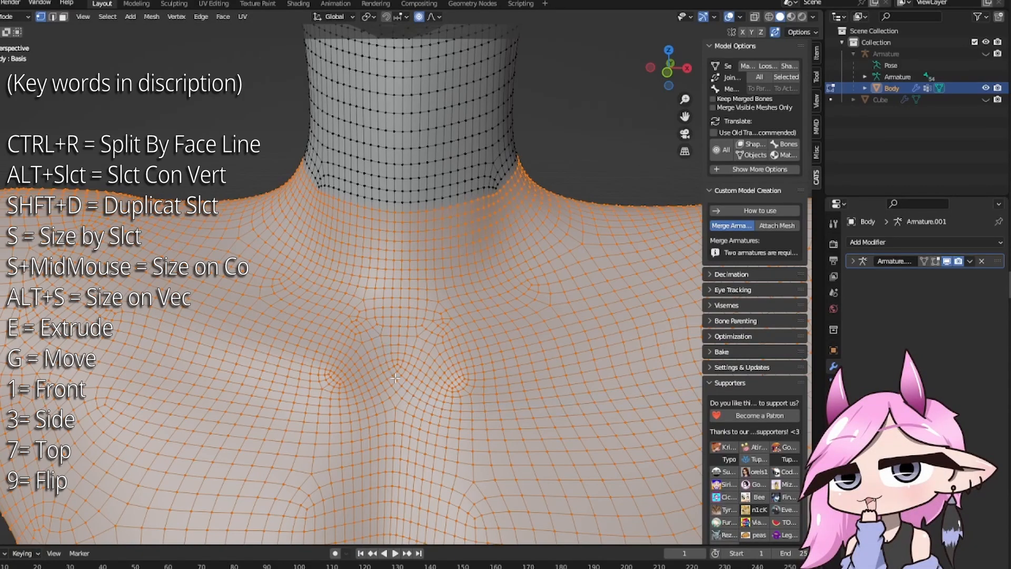
key(s)
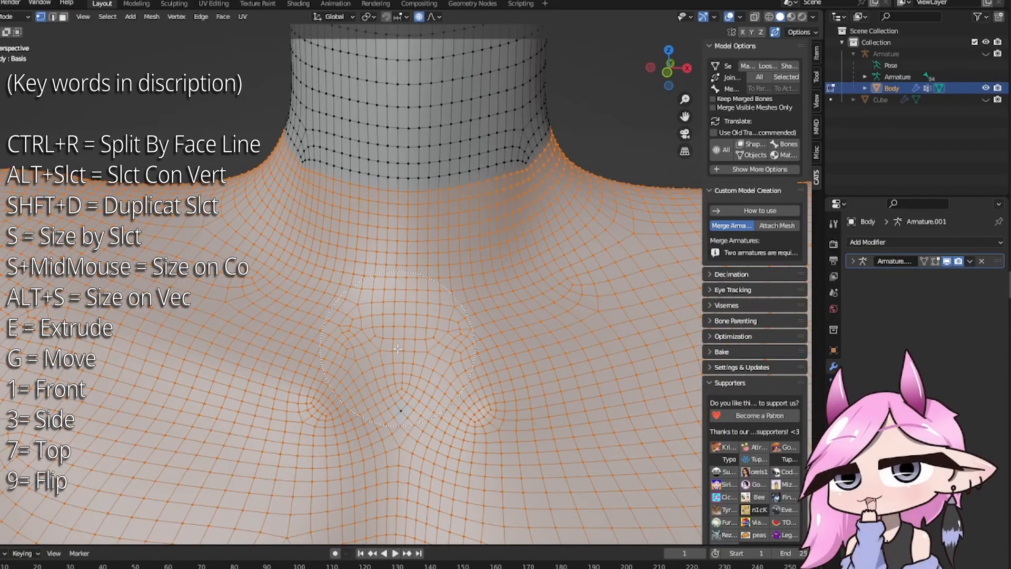
scroll(397, 349, up, 10)
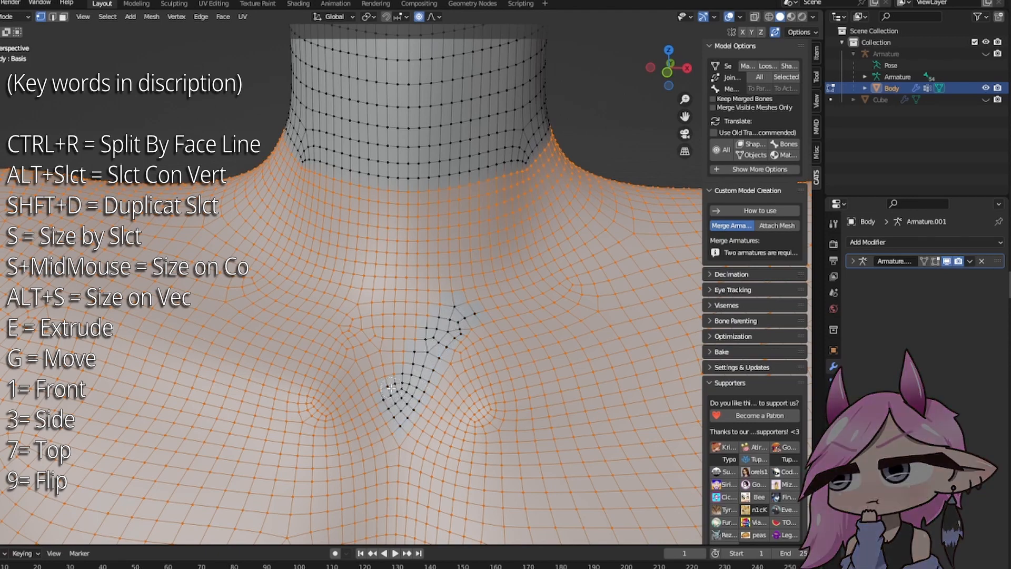
scroll(405, 342, down, 7)
middle_drag(404, 343, 404, 186)
mouse_move(412, 272)
middle_down()
mouse_move(448, 291)
mouse_move(492, 271)
mouse_move(510, 281)
mouse_move(546, 256)
middle_up()
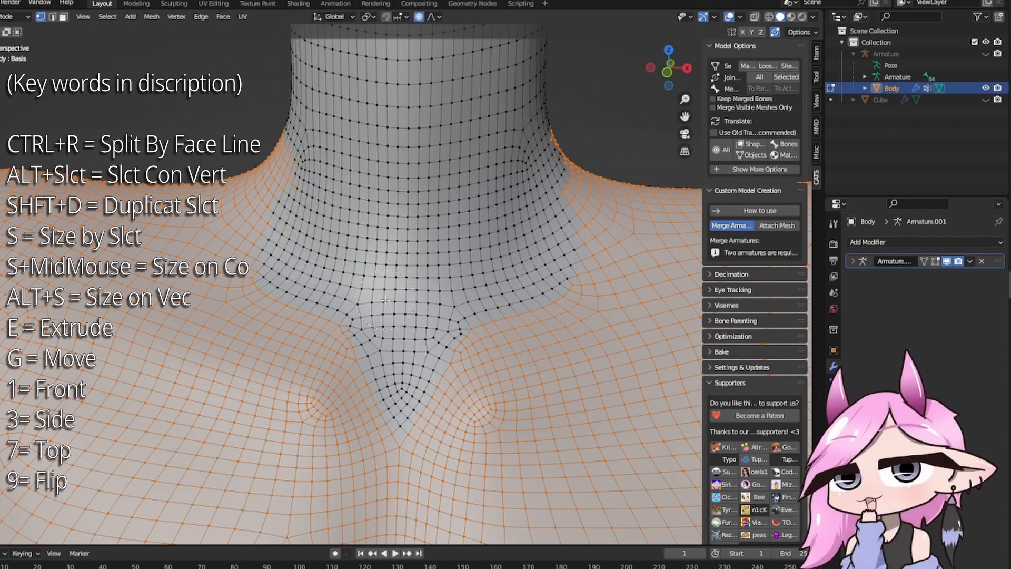
right_click(414, 287)
Step: Refine the neckline boundary of the selection around the side of the neck by deselecting vertices with Circle Select
scroll(414, 288, down, 7)
mouse_move(405, 244)
middle_down()
mouse_move(474, 236)
mouse_move(418, 165)
mouse_move(424, 247)
mouse_move(442, 290)
middle_up()
scroll(418, 165, up, 6)
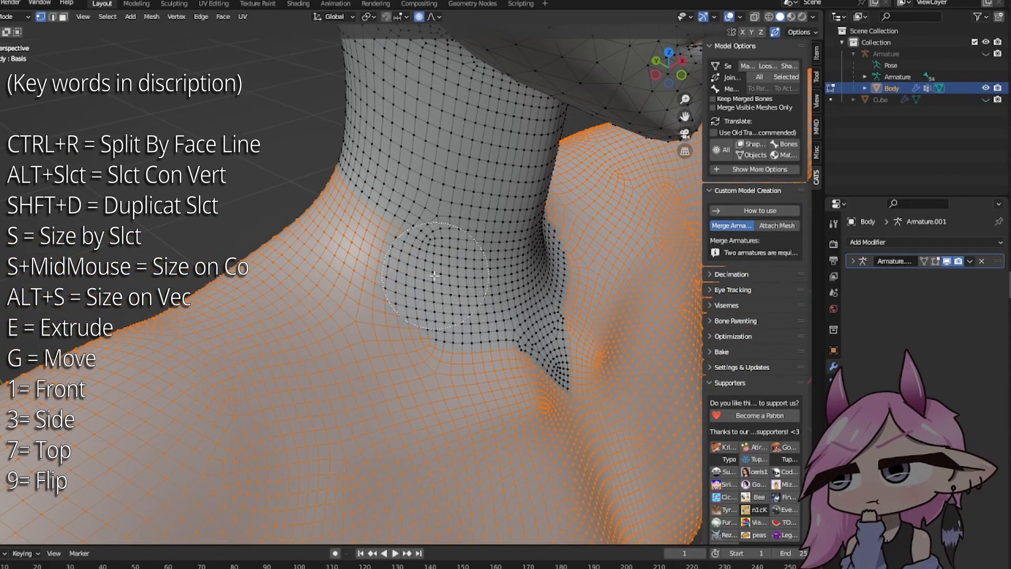
right_click(304, 191)
Step: Even out the selection's lower boundary around the hips from the side view with Circle Select
mouse_move(573, 253)
middle_down()
mouse_move(458, 224)
mouse_move(478, 224)
middle_up()
scroll(478, 223, down, 8)
key(KP_1)
key(shift+z)
key(Tab)
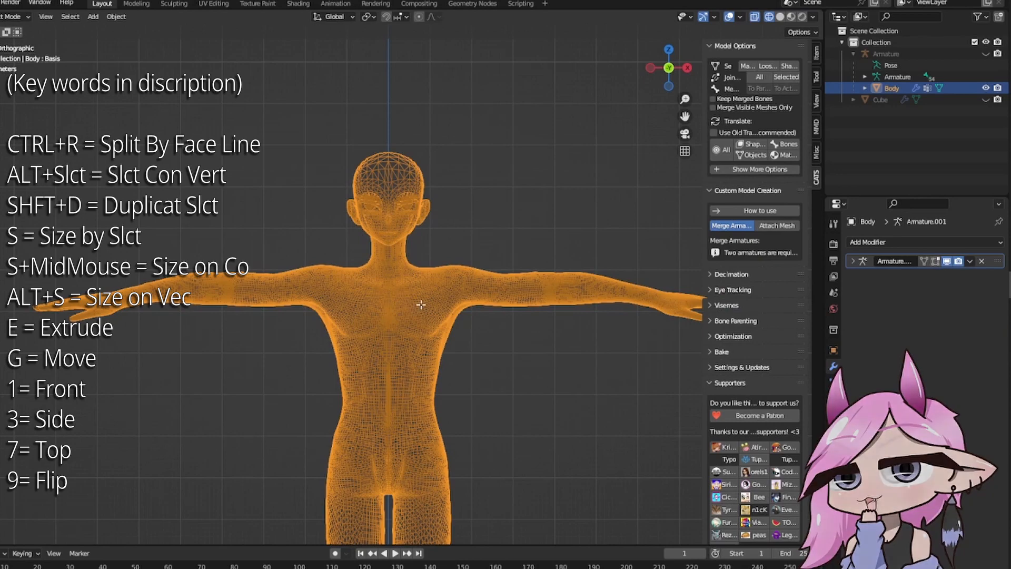
key(Tab)
shift+middle_drag(430, 304, 415, 211)
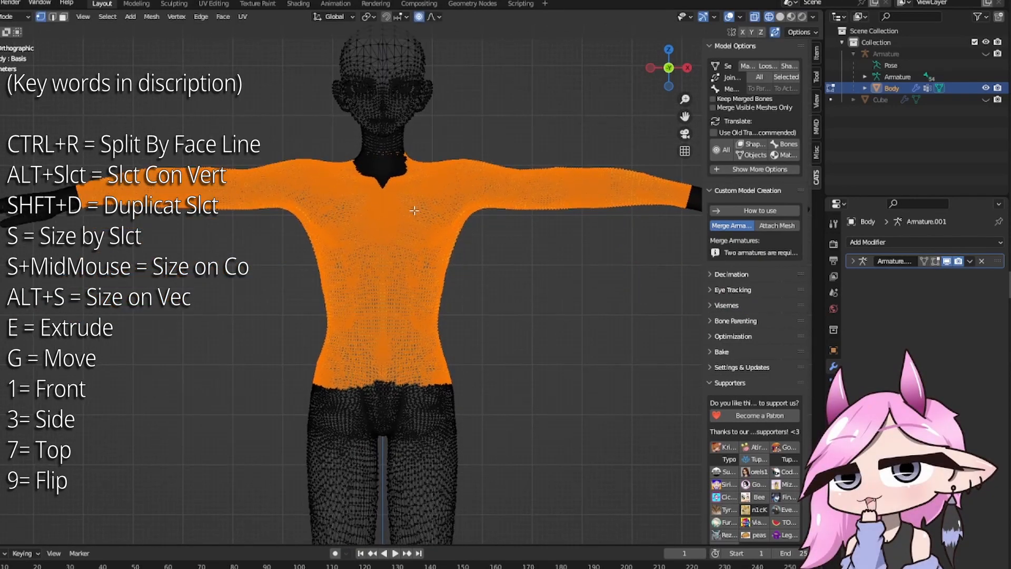
key(KP_3)
scroll(414, 211, up, 6)
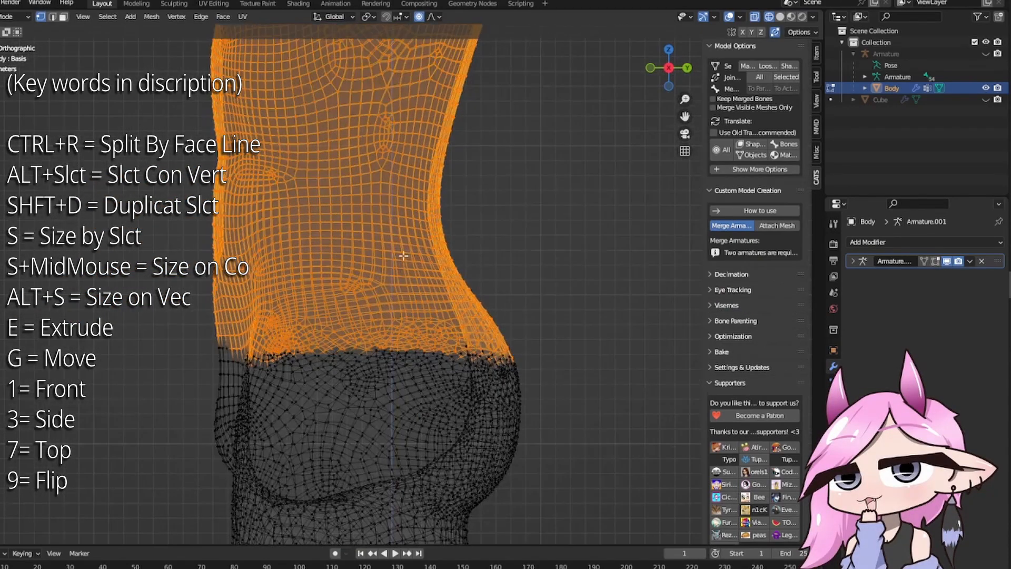
key(c)
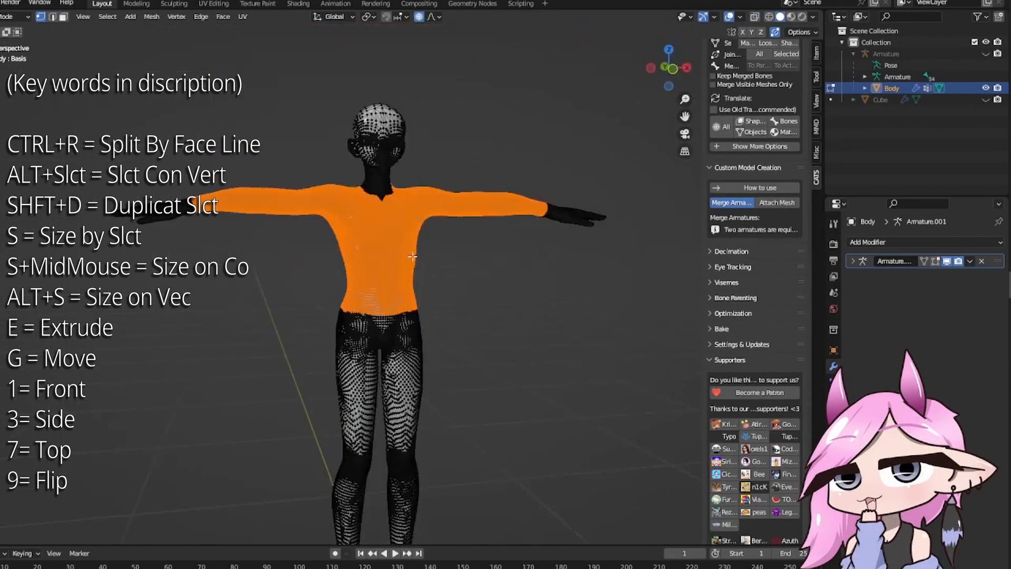
Step: Duplicate the selected torso and arms in place, separate the copy by selection, and select it in Object Mode
scroll(420, 330, up, 3)
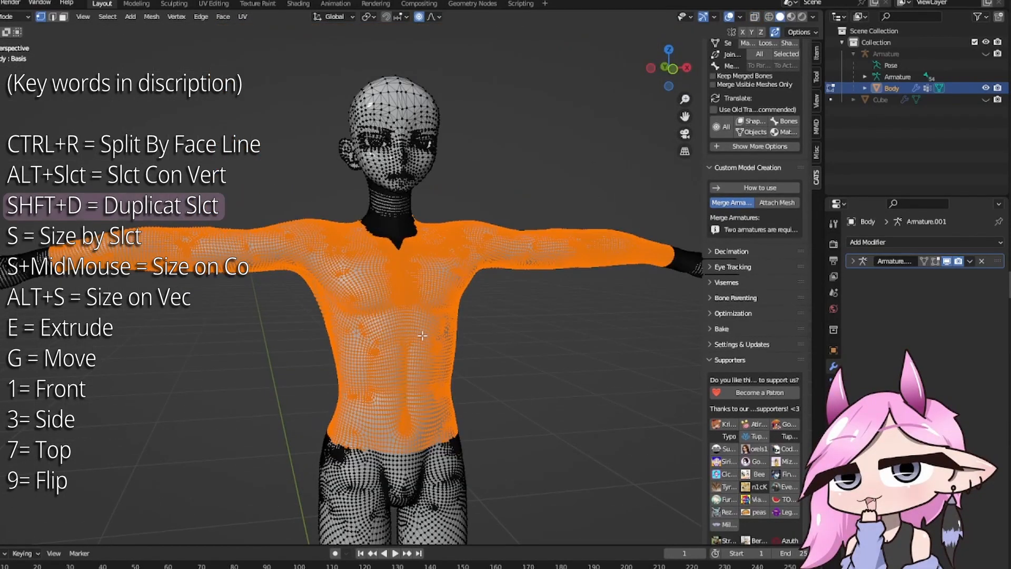
key(shift+d)
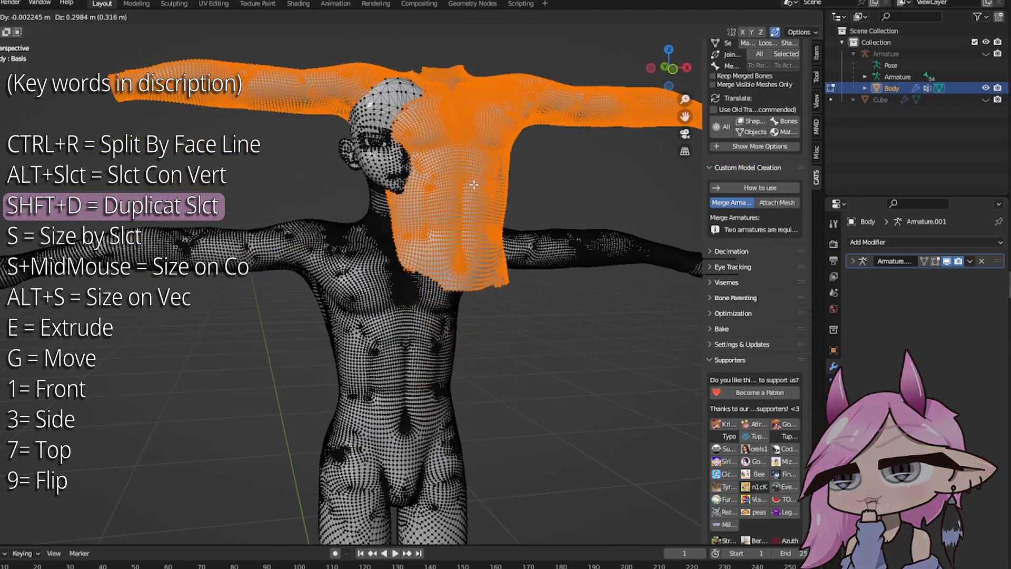
key(Escape)
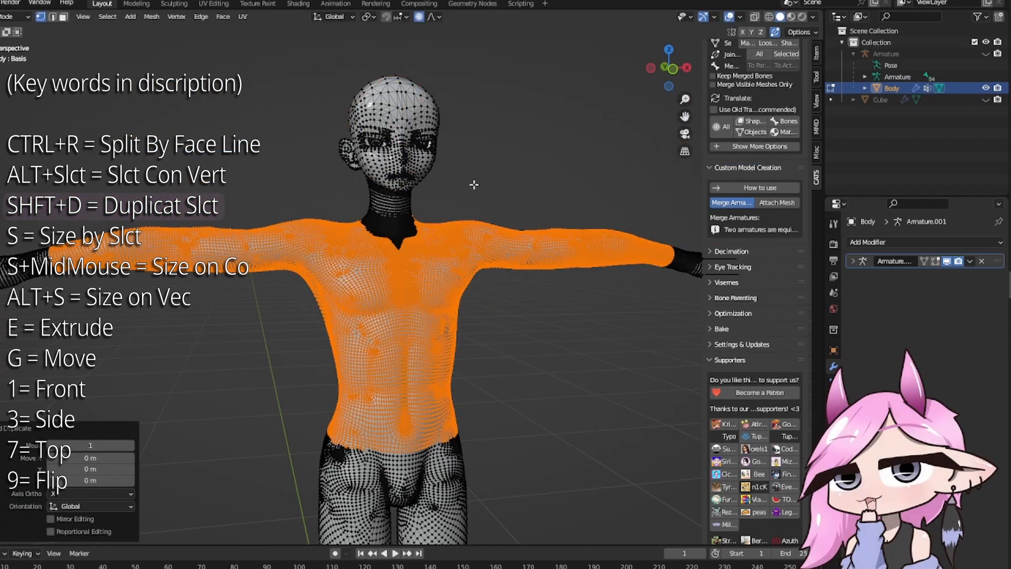
key(p)
click(473, 185)
key(Tab)
click(442, 242)
Step: Examine the Spacebar Action options in the keymap preferences and check the command search shortcut
key(F3)
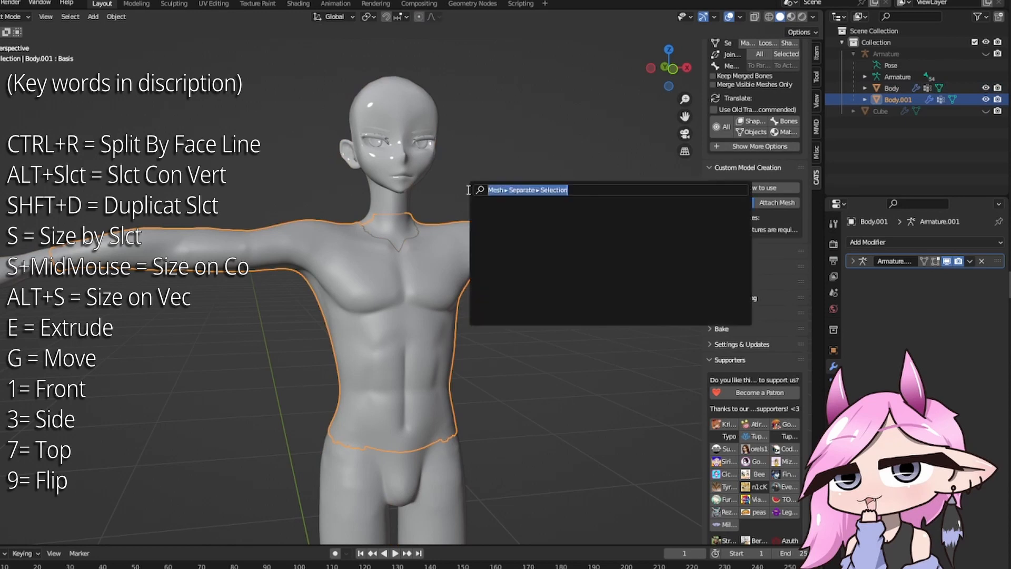
key(Escape)
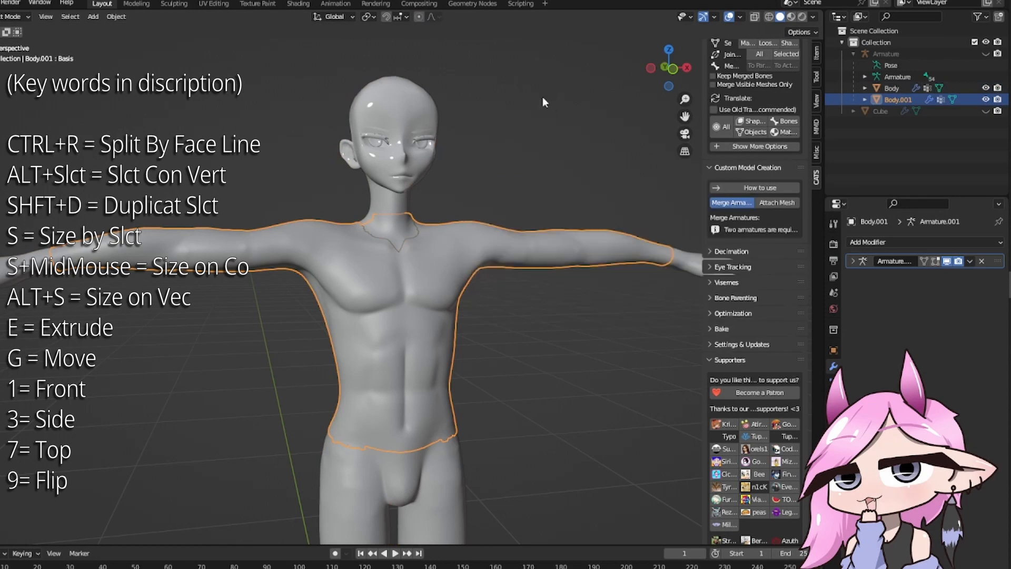
click(2, 3)
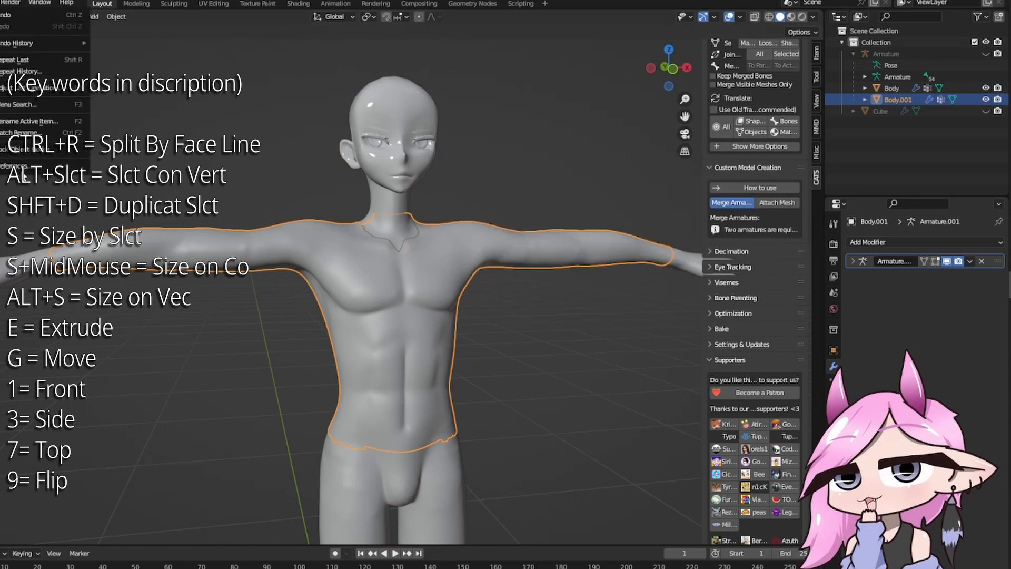
click(16, 166)
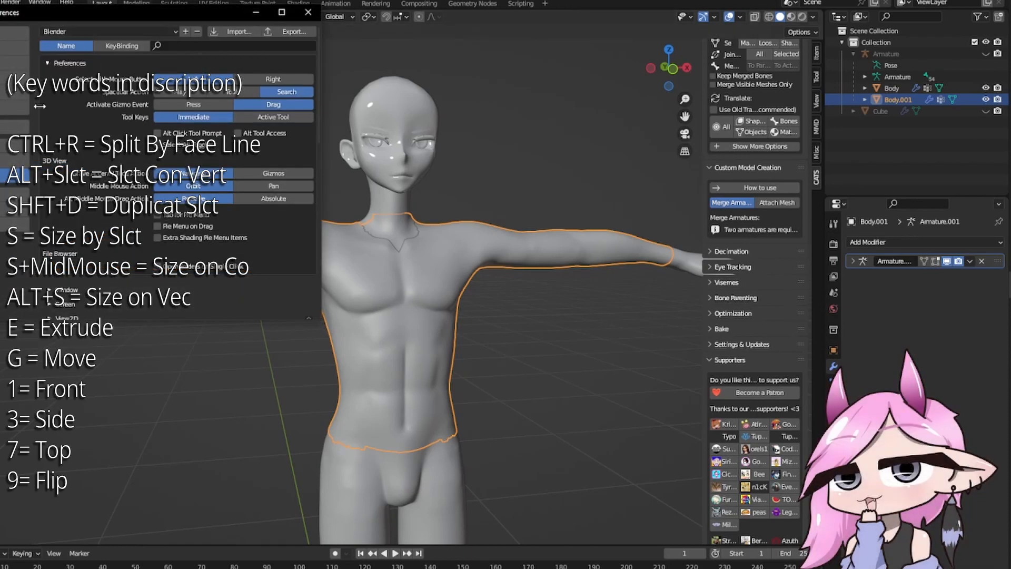
drag(83, 9, 186, 59)
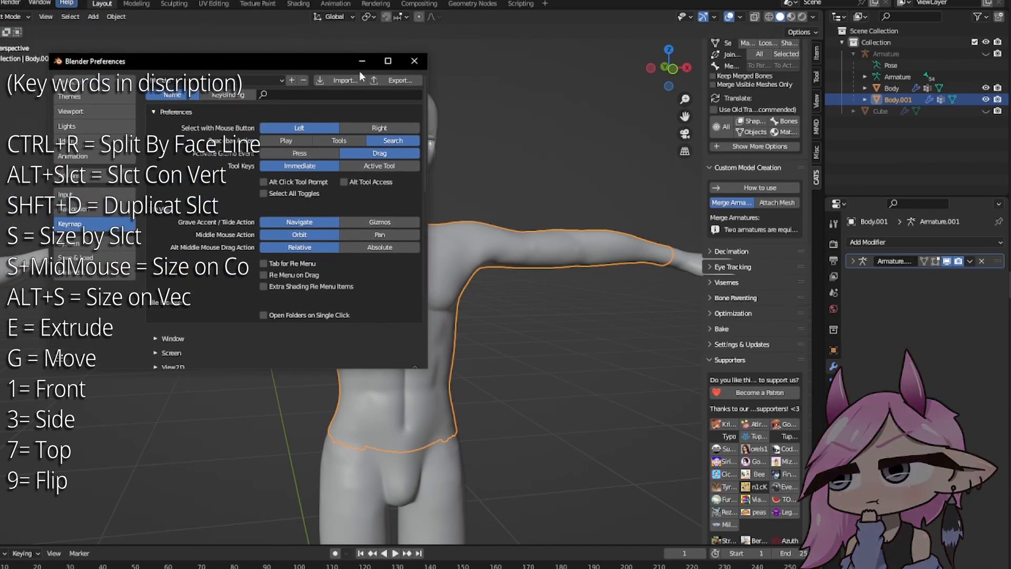
click(408, 62)
click(1, 2)
click(16, 166)
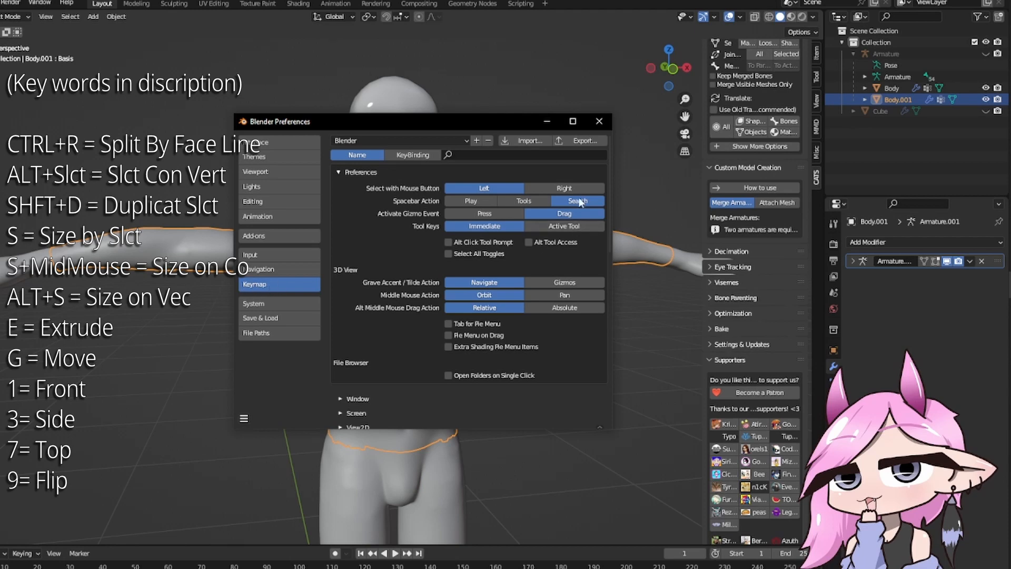
click(465, 200)
click(600, 121)
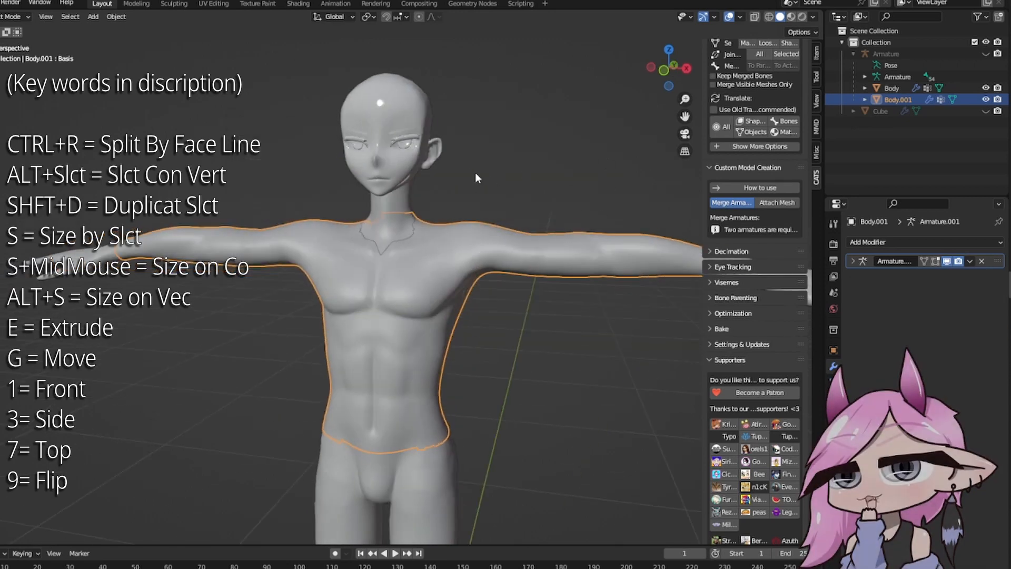
key(space)
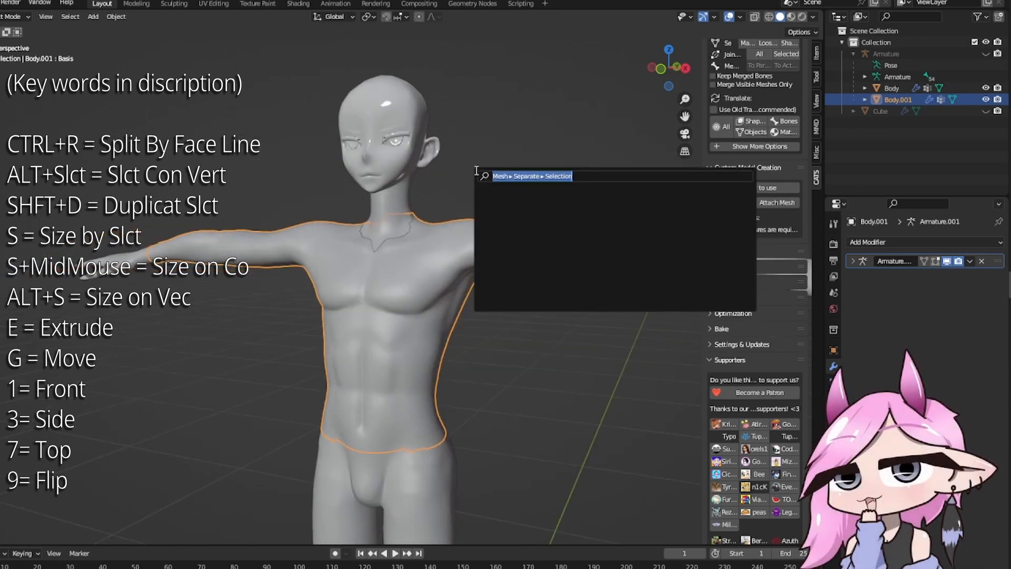
key(Escape)
Step: In Edit Mode, fatten the whole separated torso mesh slightly outward along its normals with Shrink/Fatten
key(Tab)
middle_drag(465, 167, 634, 308)
scroll(634, 308, up, 4)
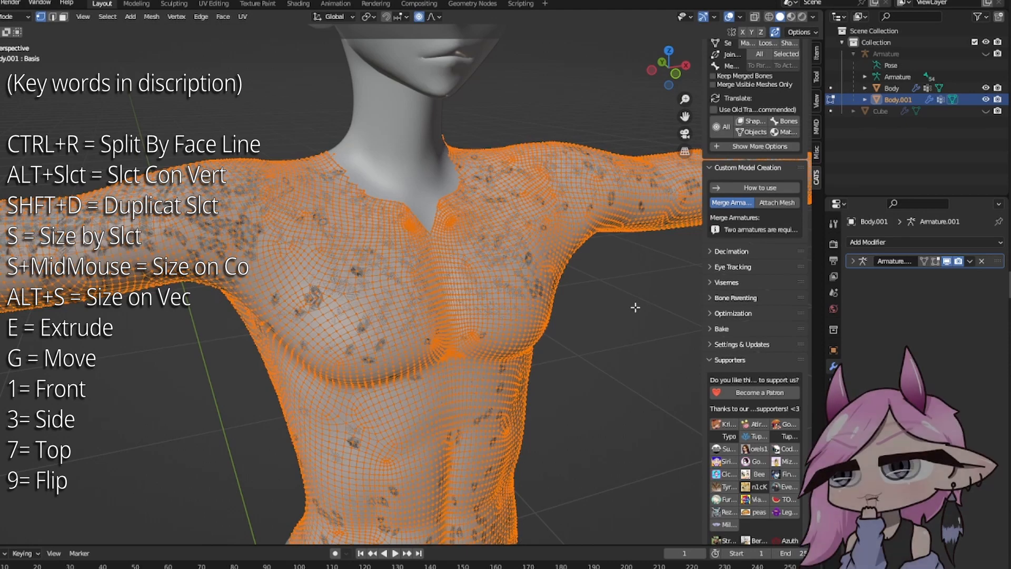
key(alt+s)
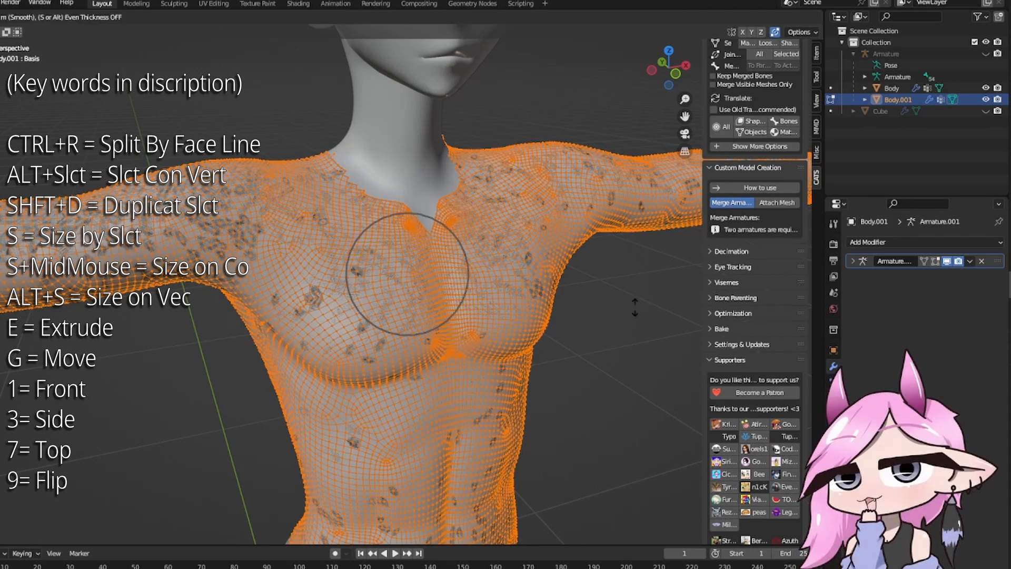
click(634, 305)
Step: Select the narrow strip of mesh along the back collar edge of the separated top
scroll(324, 292, up, 6)
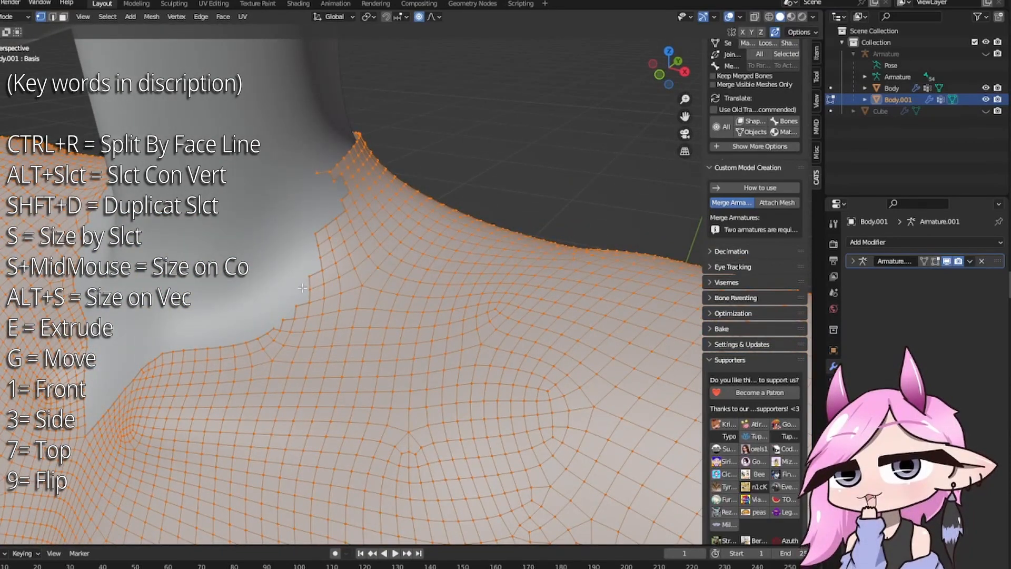
alt+click(337, 166)
middle_drag(350, 167, 307, 190)
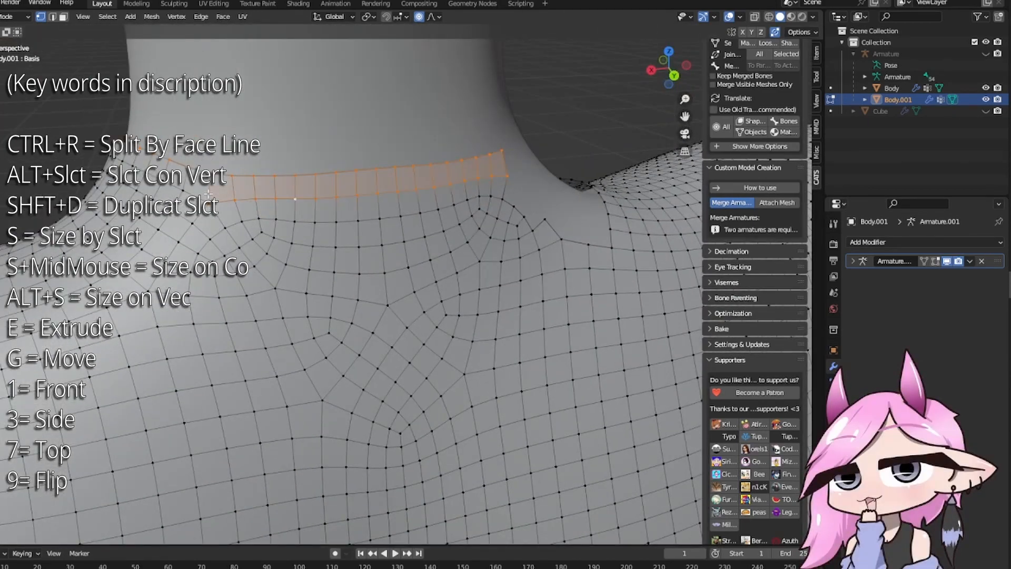
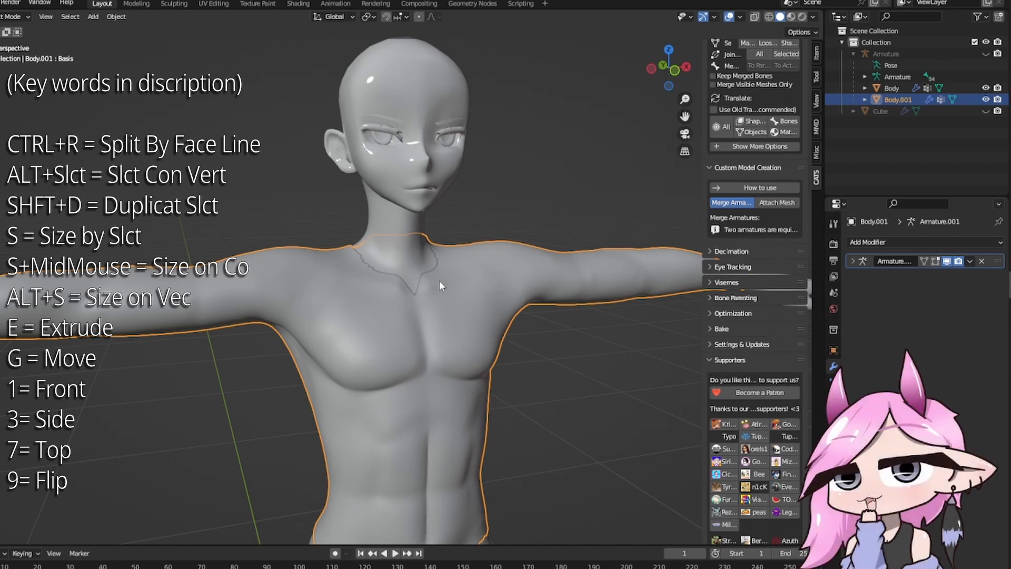
Step: Select the vertical centre edge loop running down the back of the top from below the nape
middle_drag(439, 280, 350, 237)
key(Tab)
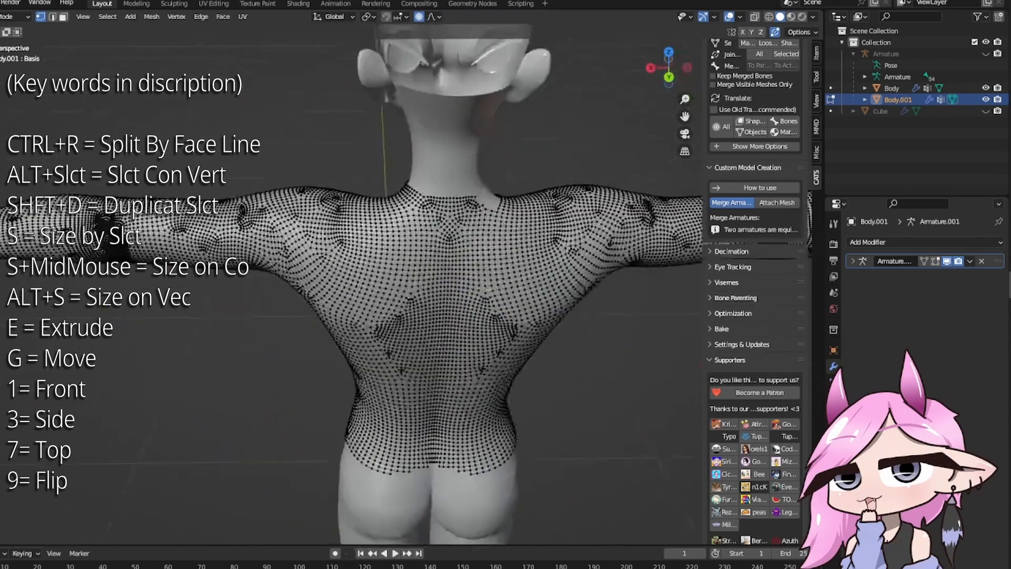
scroll(349, 237, up, 6)
scroll(350, 238, up, 2)
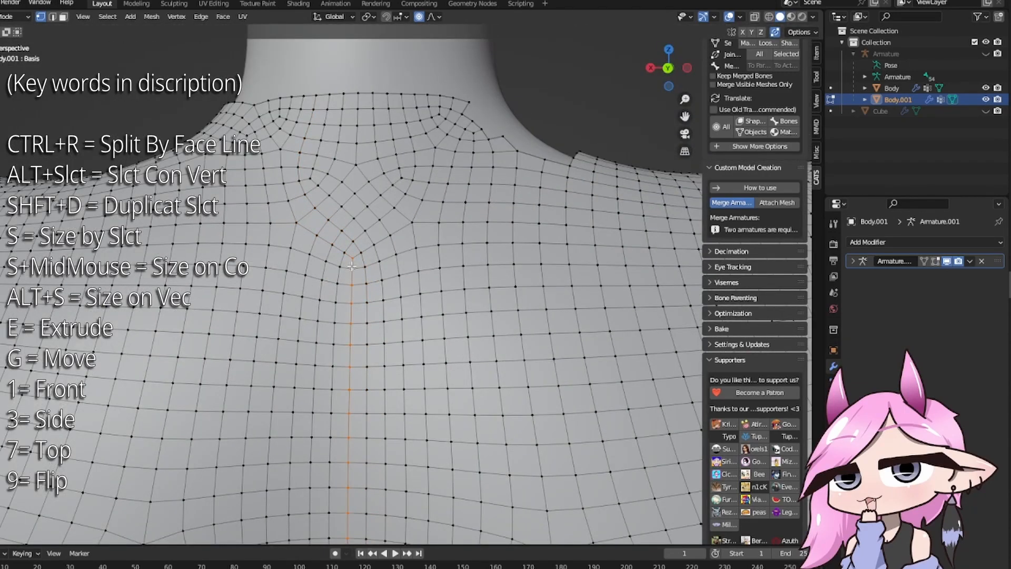
scroll(352, 266, down, 8)
middle_drag(350, 275, 353, 298)
scroll(330, 299, up, 5)
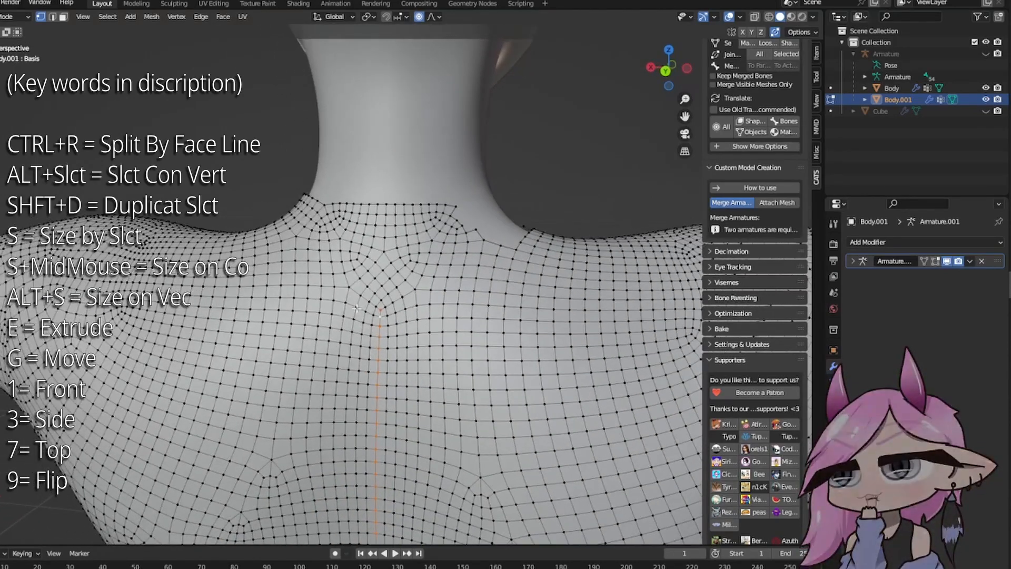
Step: Add the horizontal edge loops on both sides of the upper back to the selection, continuing toward one shoulder
alt+shift+click(337, 286)
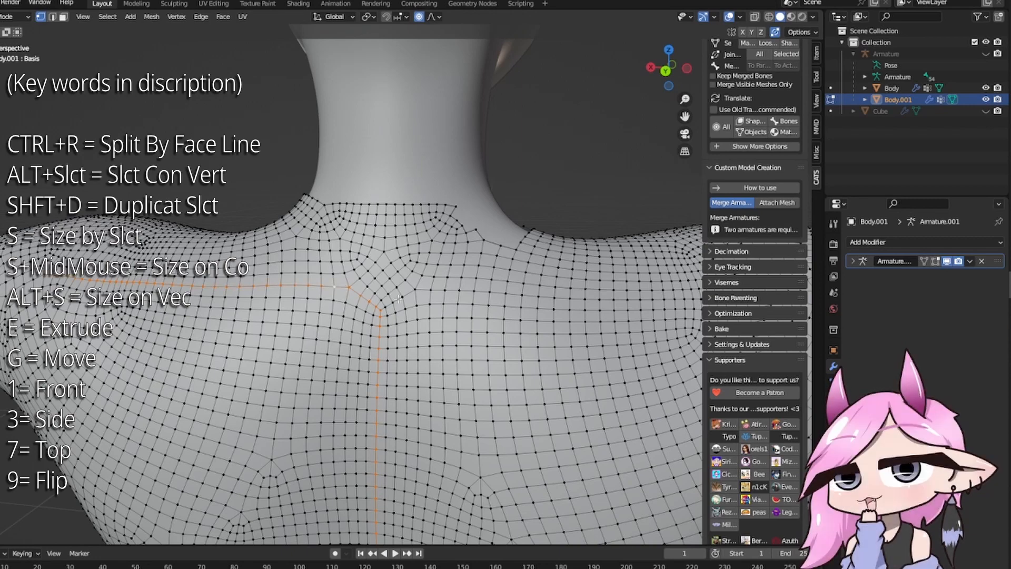
alt+shift+click(425, 290)
scroll(441, 299, down, 6)
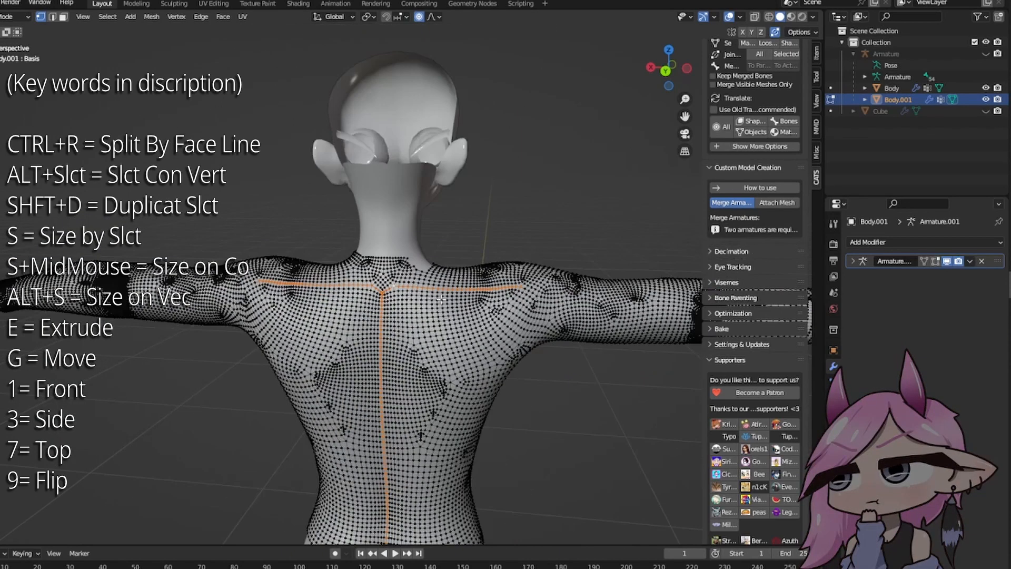
shift+middle_drag(482, 306, 390, 310)
scroll(512, 303, up, 6)
shift+middle_drag(512, 303, 411, 293)
alt+shift+click(425, 298)
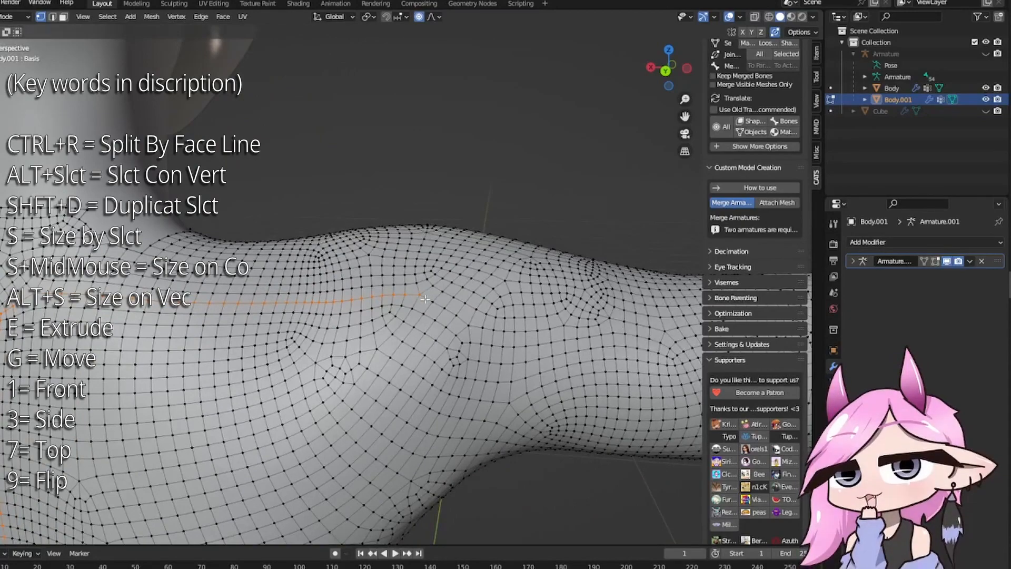
Step: Select the whole shirt mesh and examine its existing UV layout over the skin texture in the UV Editing workspace
scroll(491, 331, down, 5)
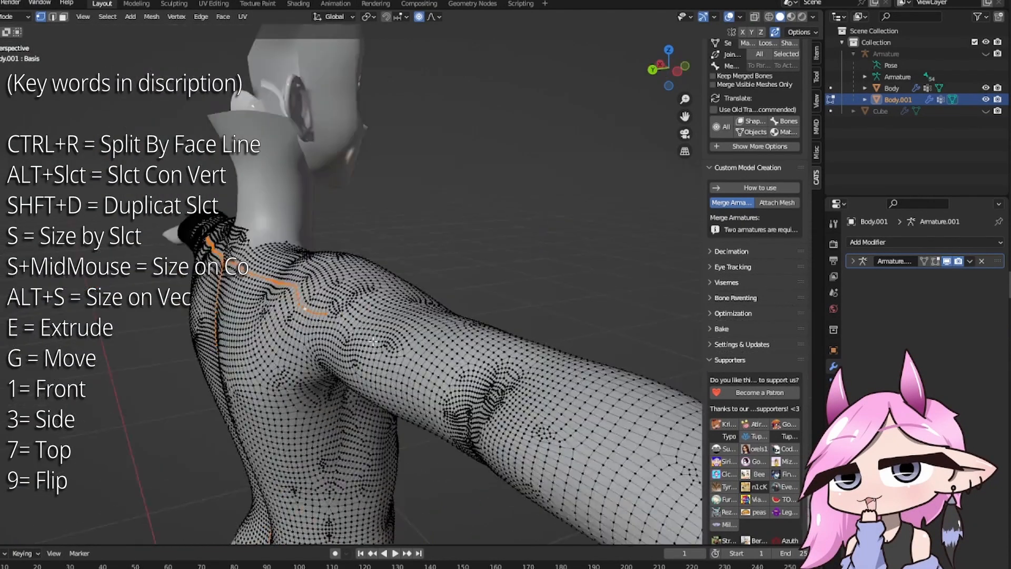
key(1)
key(a)
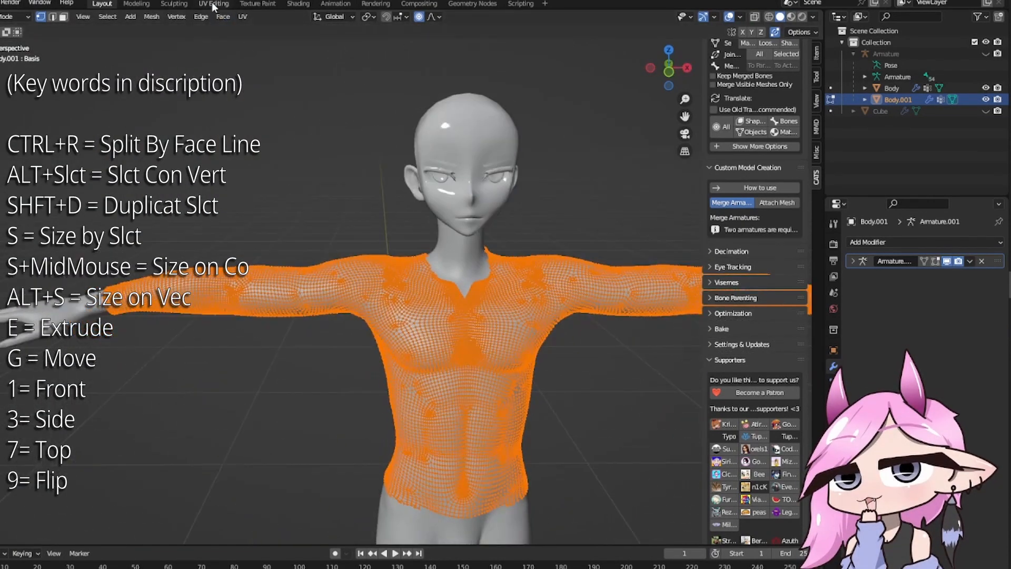
click(212, 3)
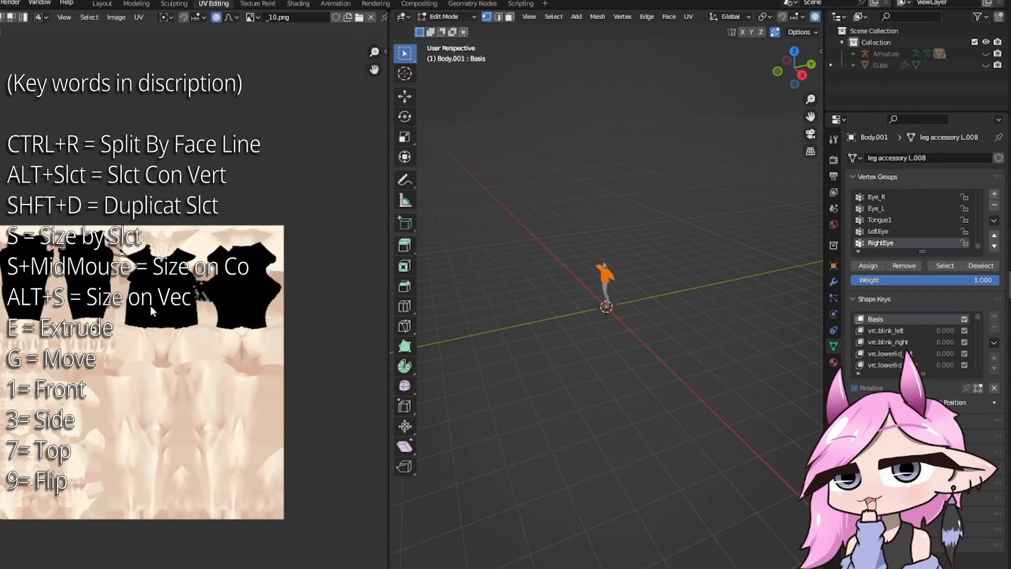
scroll(160, 311, up, 2)
middle_drag(167, 327, 164, 372)
scroll(176, 368, down, 3)
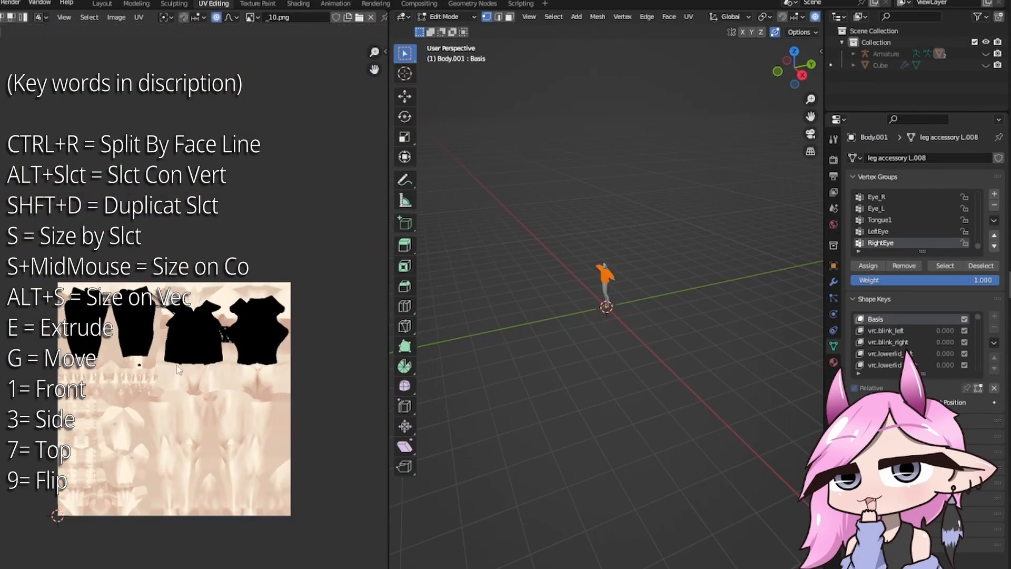
scroll(179, 292, up, 5)
middle_drag(236, 205, 26, 210)
scroll(232, 251, down, 6)
scroll(232, 251, up, 4)
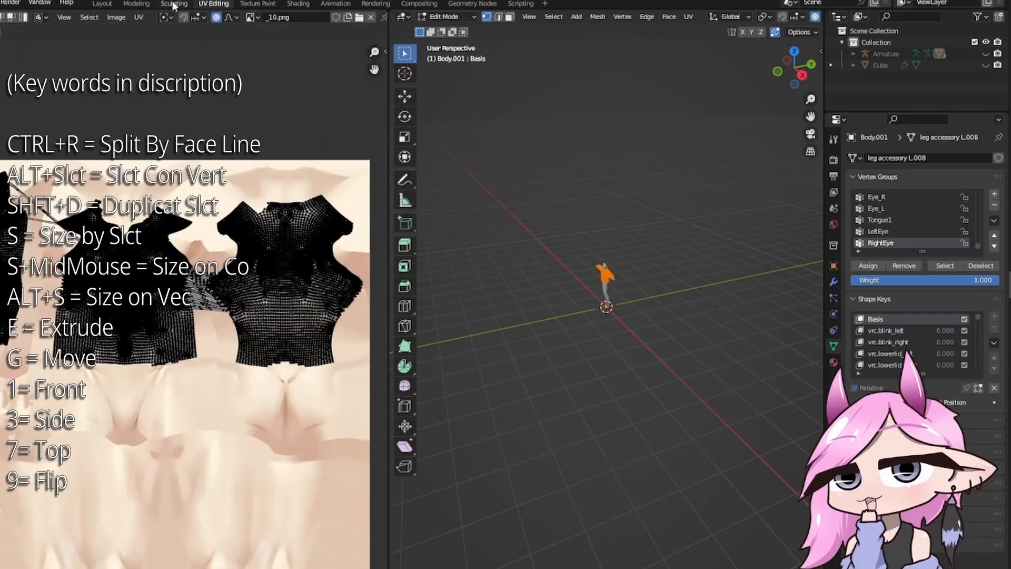
Step: Return to the Layout workspace and inspect the shirt mesh around the character's left shoulder
click(101, 4)
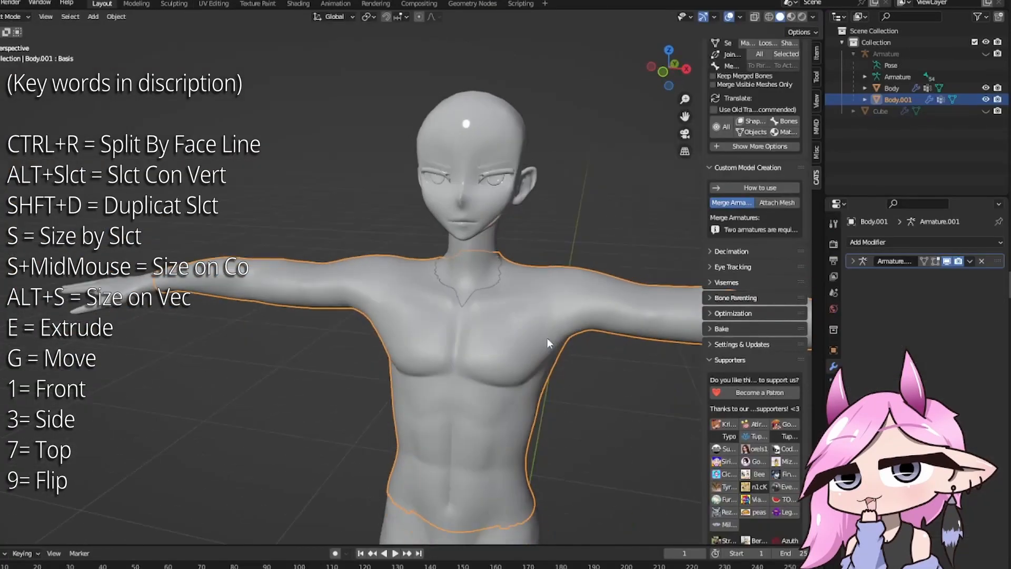
key(Tab)
middle_drag(546, 337, 506, 242)
middle_drag(390, 375, 428, 176)
key(shift+z)
key(shift+z)
shift+middle_drag(450, 226, 384, 301)
scroll(384, 302, up, 3)
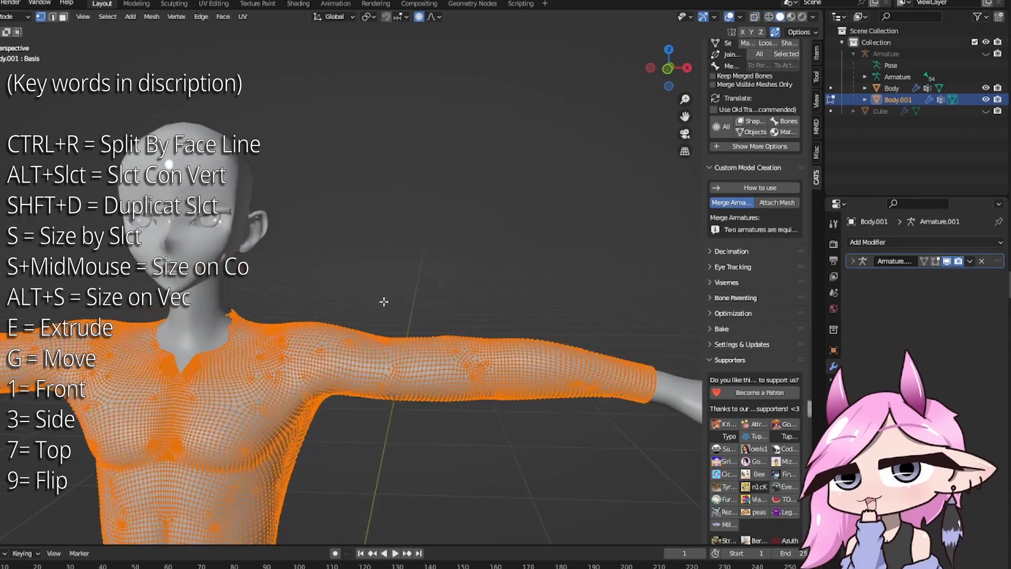
scroll(384, 301, up, 6)
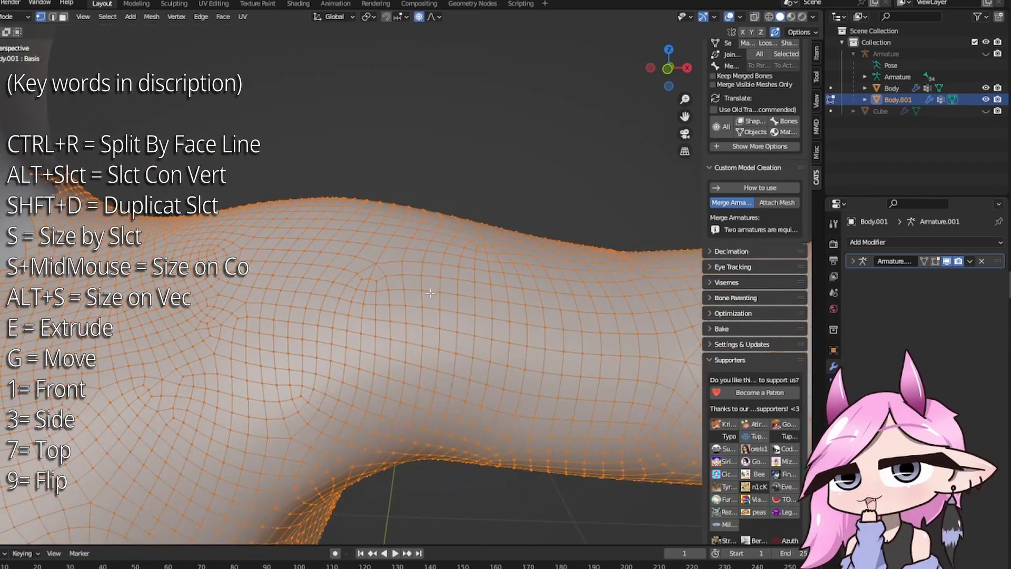
Step: Select the edge loop around the character's left upper arm near the shoulder and mark it as a seam
alt+click(422, 279)
middle_drag(421, 283, 318, 323)
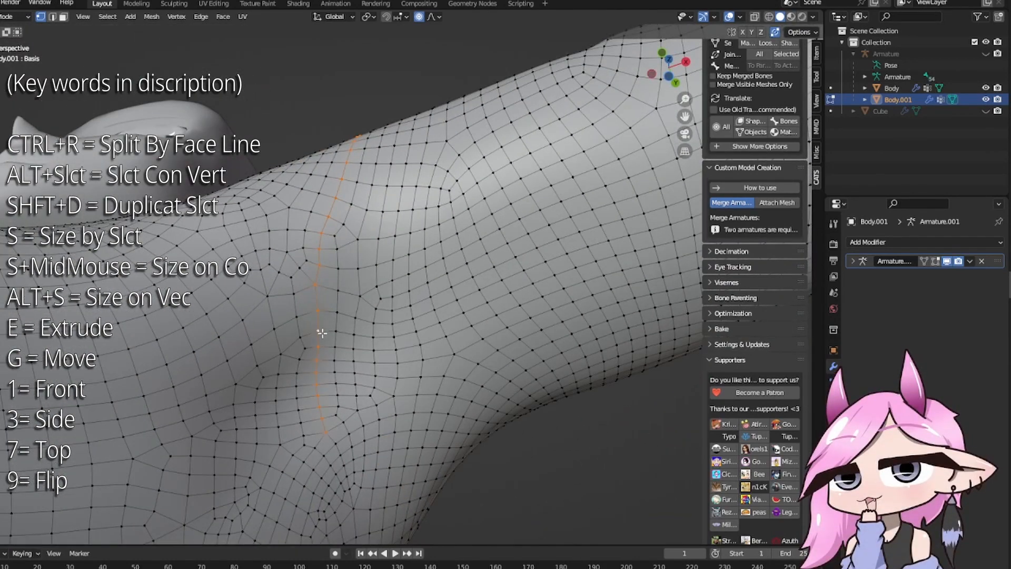
middle_drag(429, 270, 475, 289)
scroll(468, 293, down, 3)
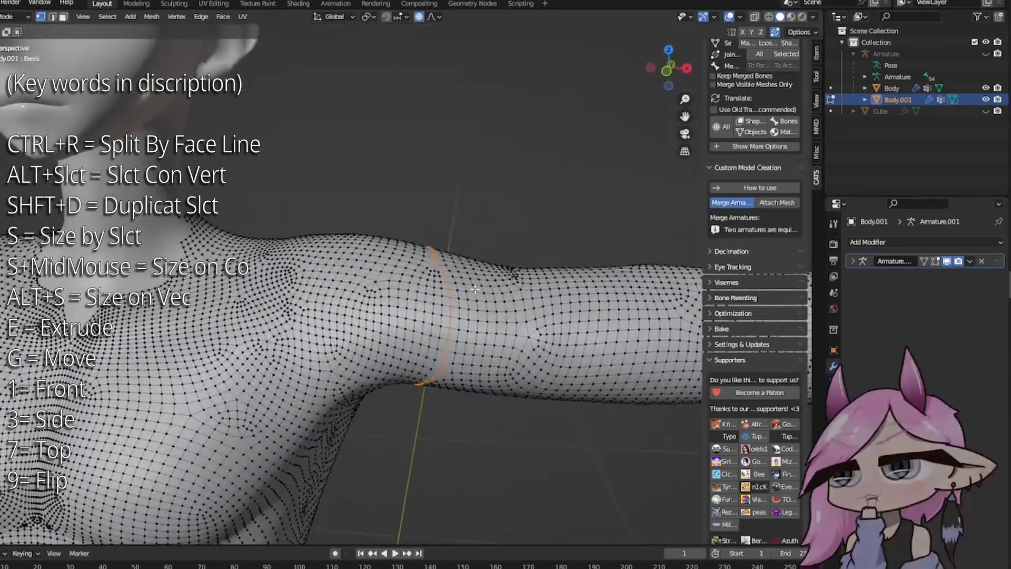
key(F3)
text(MA)
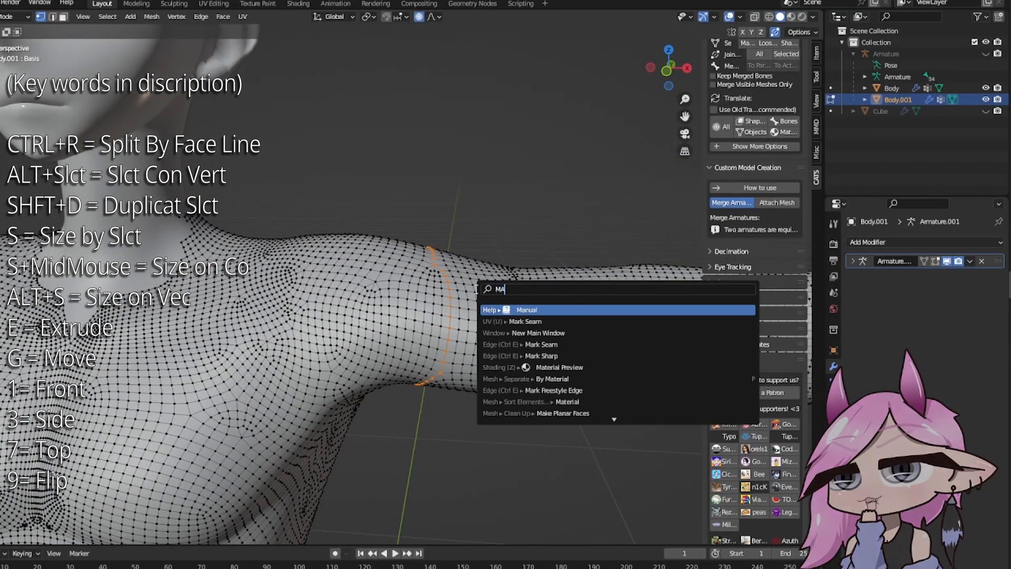
text(RK)
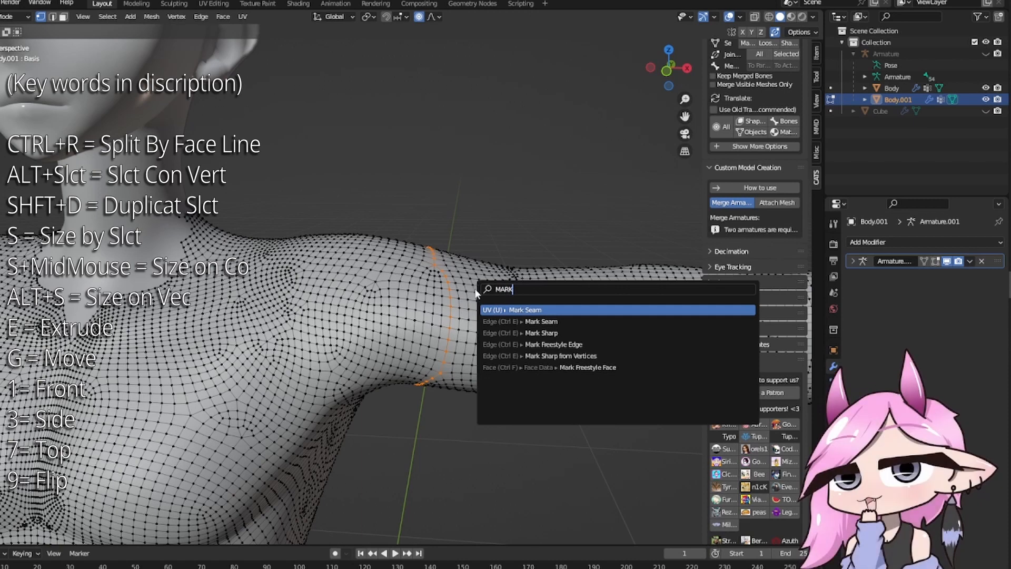
key(Return)
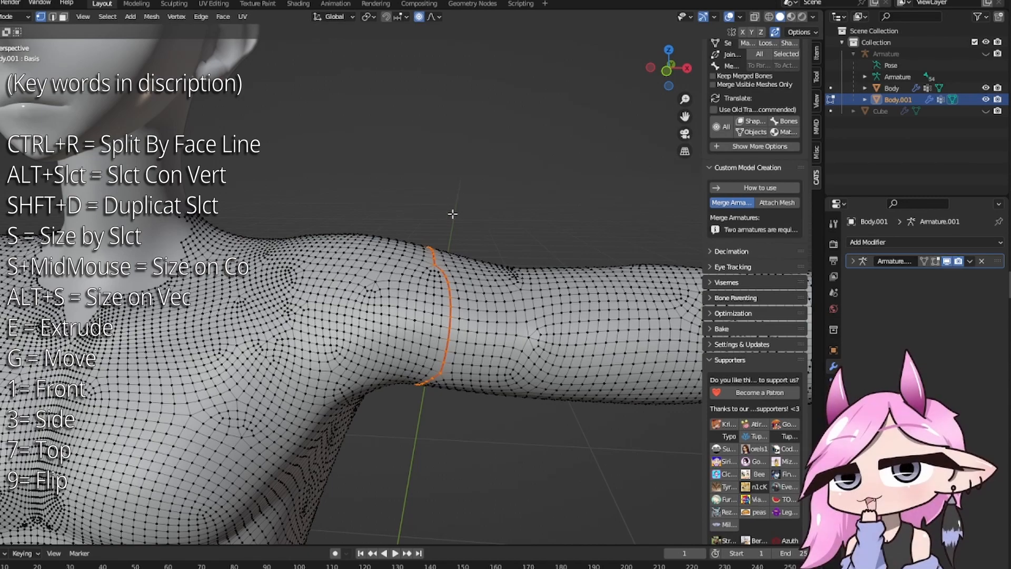
shift+middle_drag(14, 345, 458, 292)
shift+middle_drag(52, 310, 279, 297)
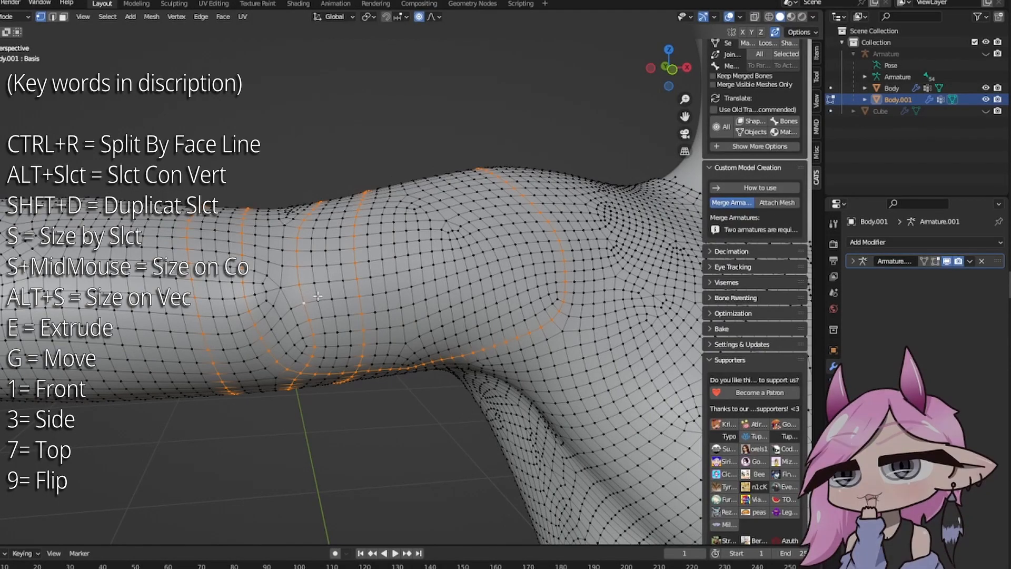
middle_drag(305, 295, 355, 260)
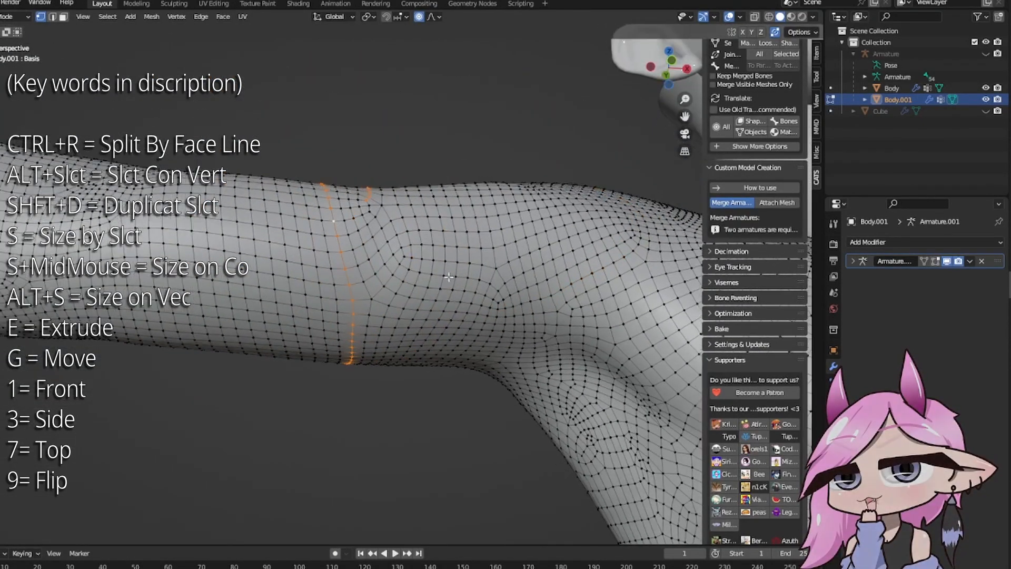
middle_drag(356, 260, 407, 349)
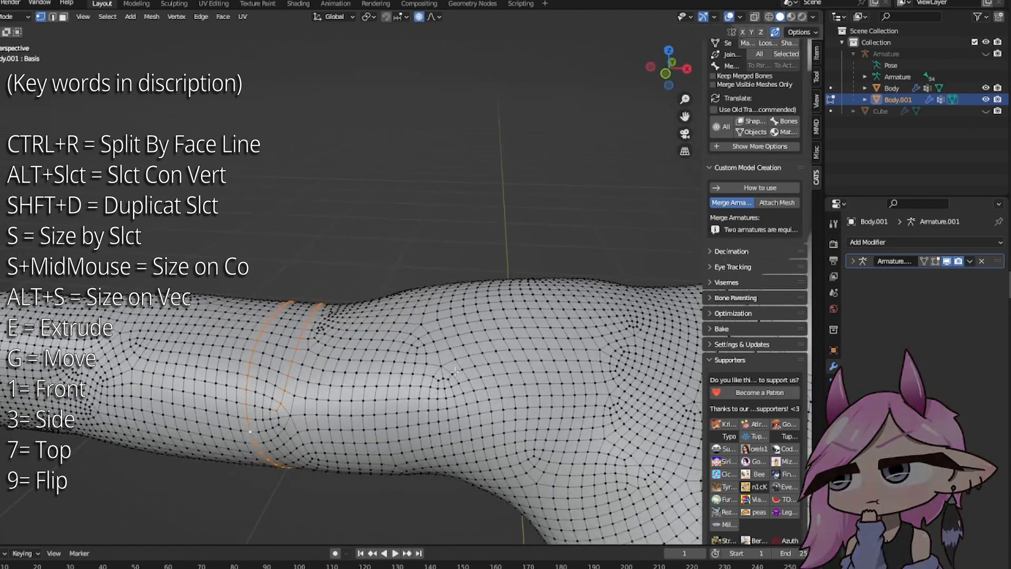
key(ctrl+z)
key(alt+a)
Step: Select a closed ring of edges around the character's right upper arm near the armpit and mark it as a seam
middle_drag(483, 383, 475, 253)
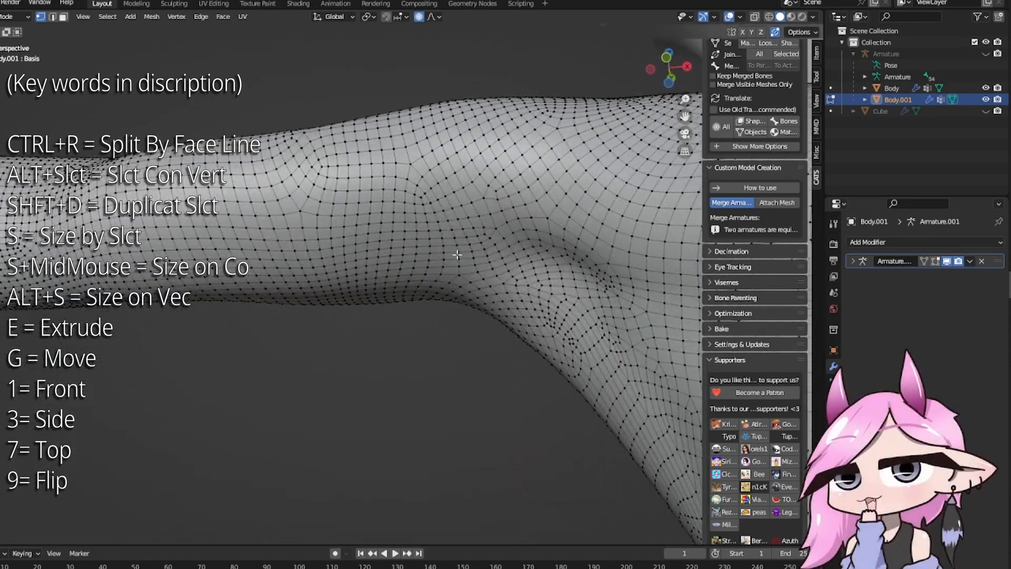
alt+click(456, 247)
alt+shift+click(450, 283)
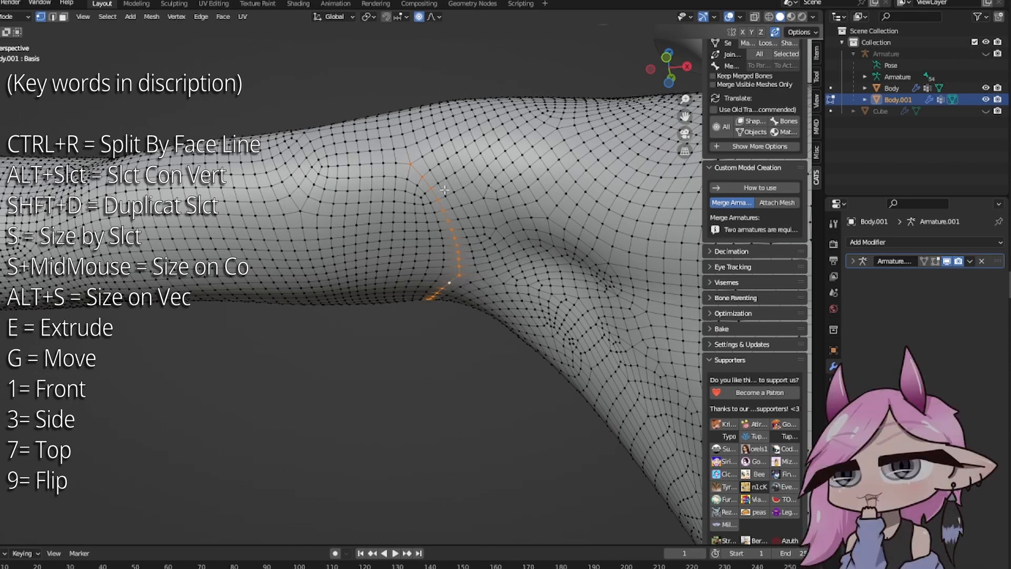
middle_drag(442, 176, 464, 369)
alt+shift+click(495, 495)
middle_drag(490, 405, 490, 341)
key(u)
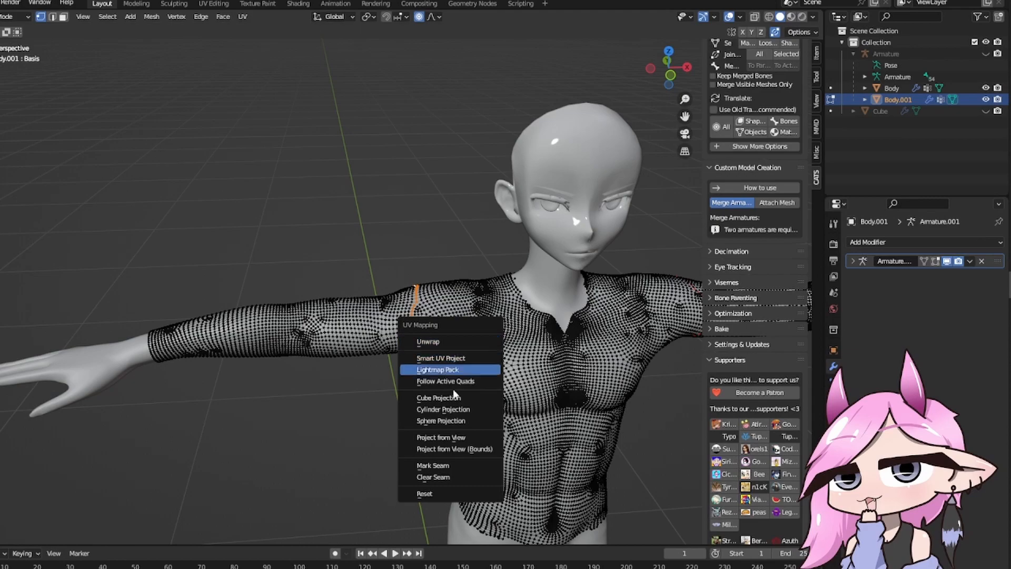
click(448, 466)
Step: Join the centre vertices of the diamond-shaped patch on the upper back below the neck with a straight vertical line of edges
scroll(448, 465, up, 4)
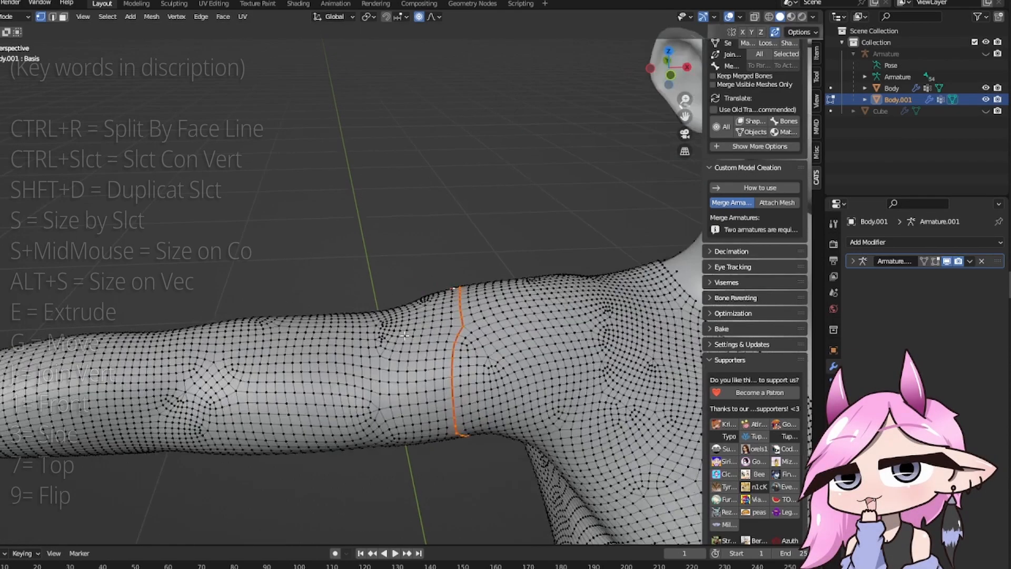
middle_drag(448, 465, 658, 442)
middle_drag(419, 315, 507, 338)
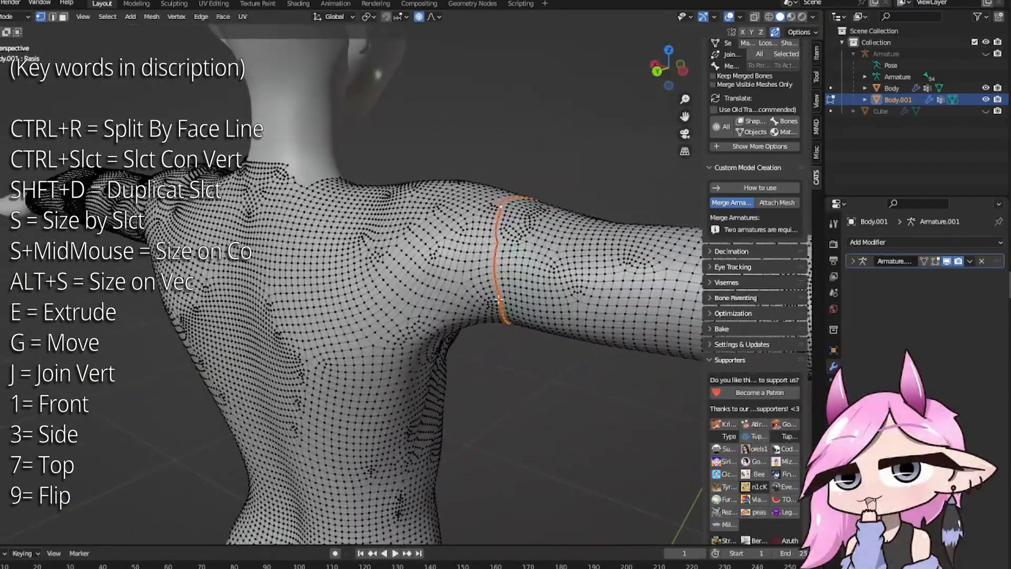
middle_drag(498, 299, 441, 249)
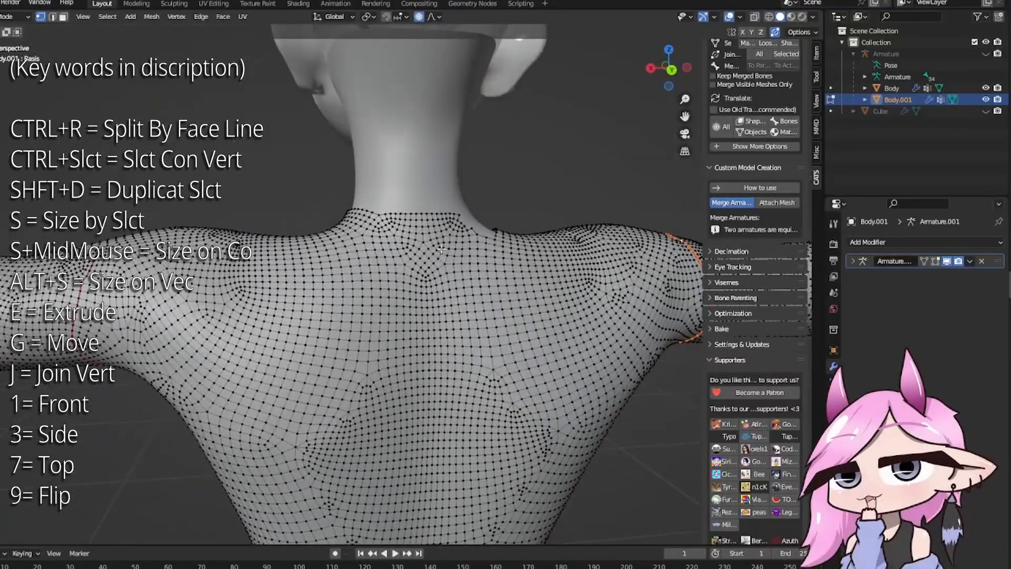
scroll(441, 249, up, 7)
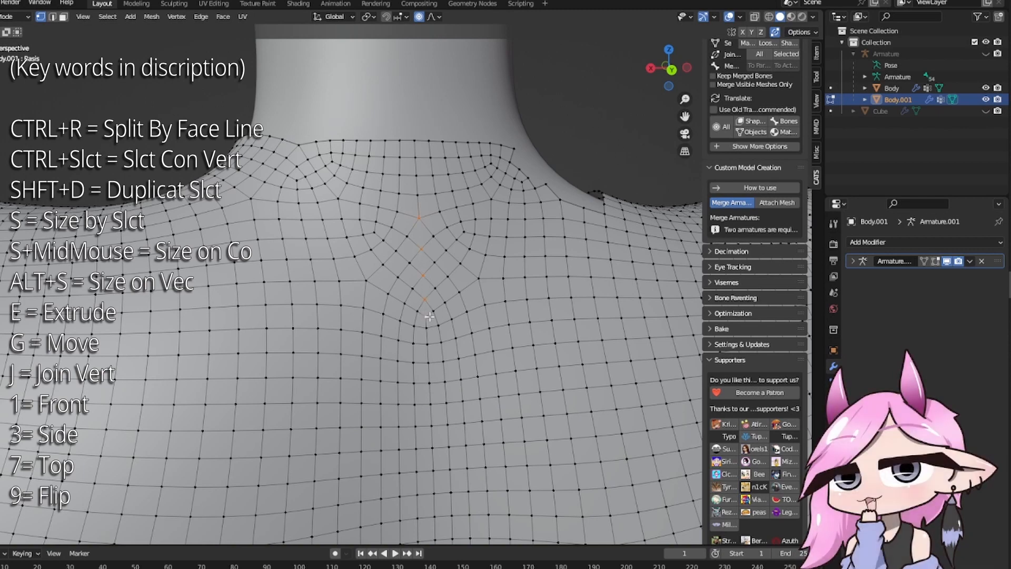
ctrl+click(429, 315)
middle_drag(413, 203, 396, 195)
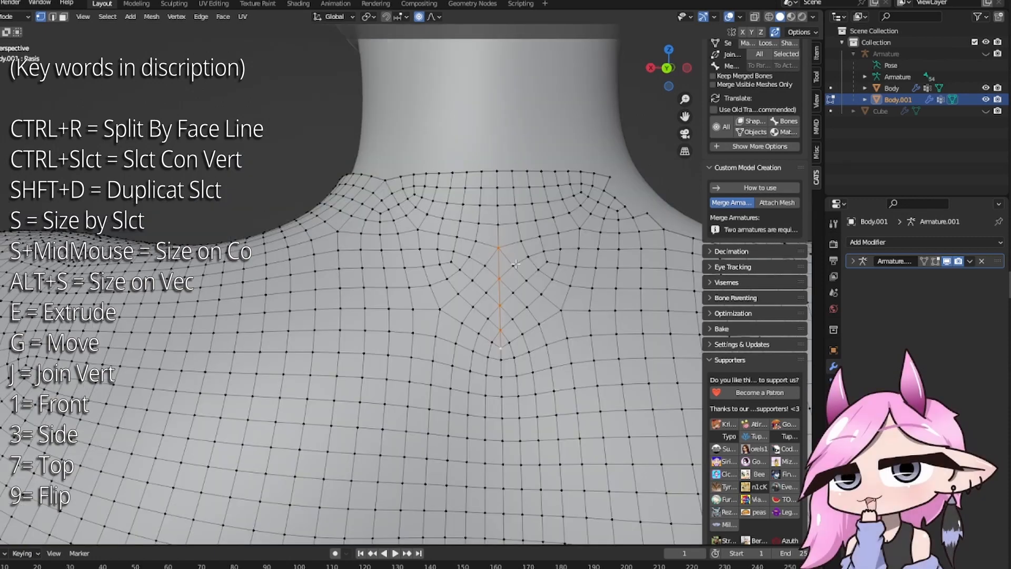
middle_drag(516, 263, 476, 216)
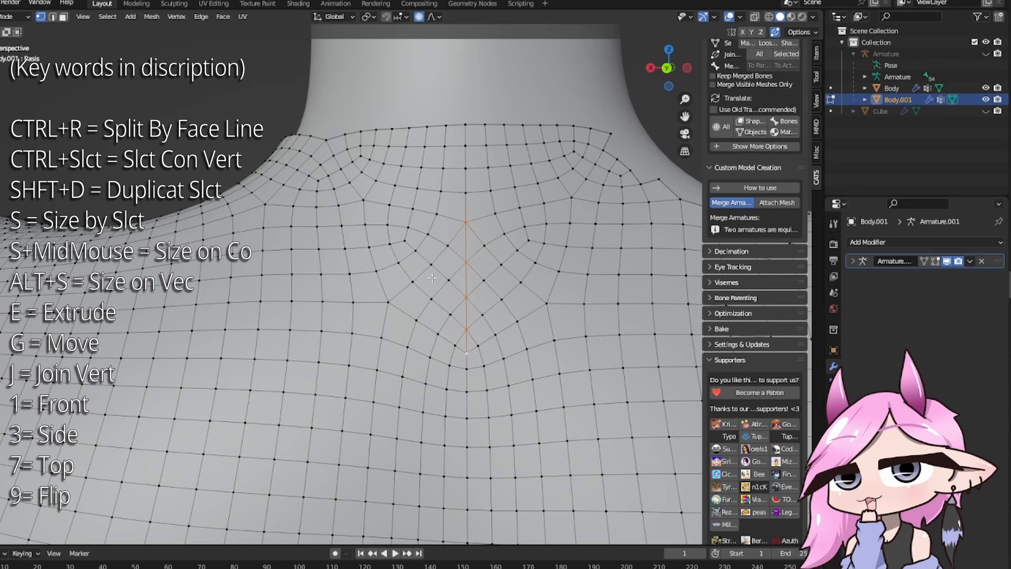
Step: Dissolve the joined horizontal vertices across the diamond-shaped patch below the neck and mark the back's vertical centre line as a seam
ctrl+click(528, 283)
scroll(479, 287, up, 3)
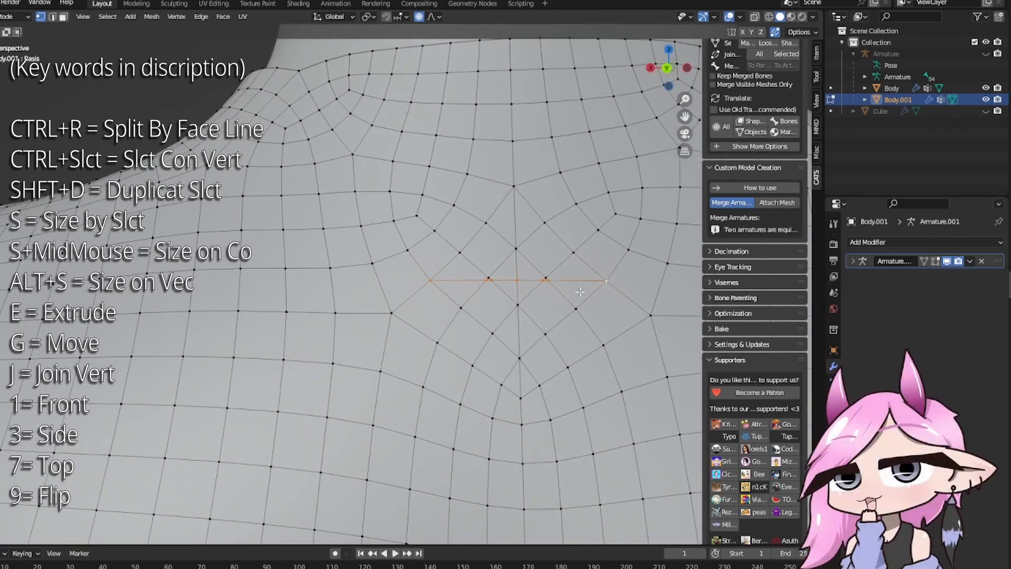
key(ctrl+x)
scroll(508, 310, down, 1)
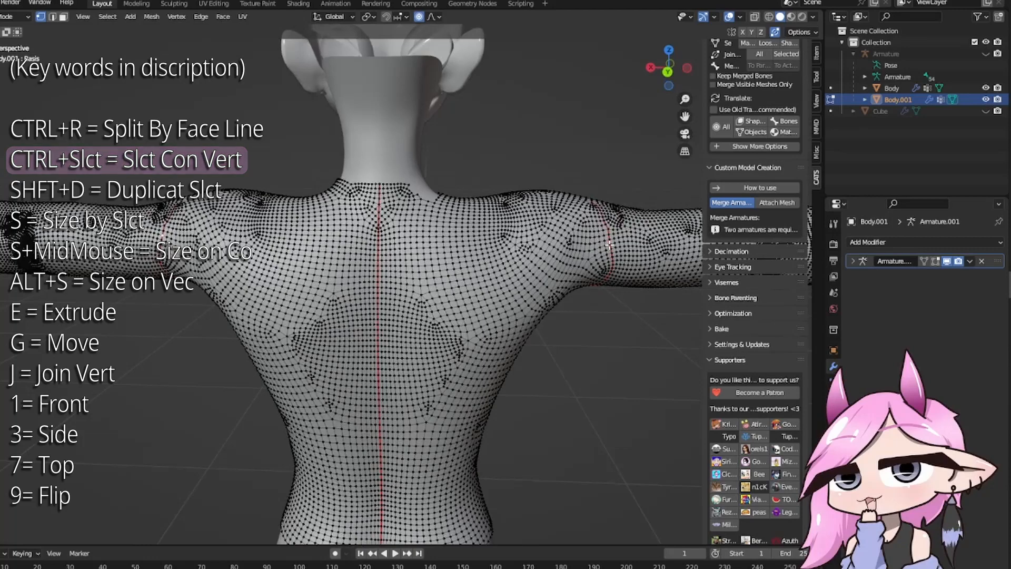
Step: Try to mark the shortest edge path across the upper back, between the two arm seams, as a seam
ctrl+click(611, 242)
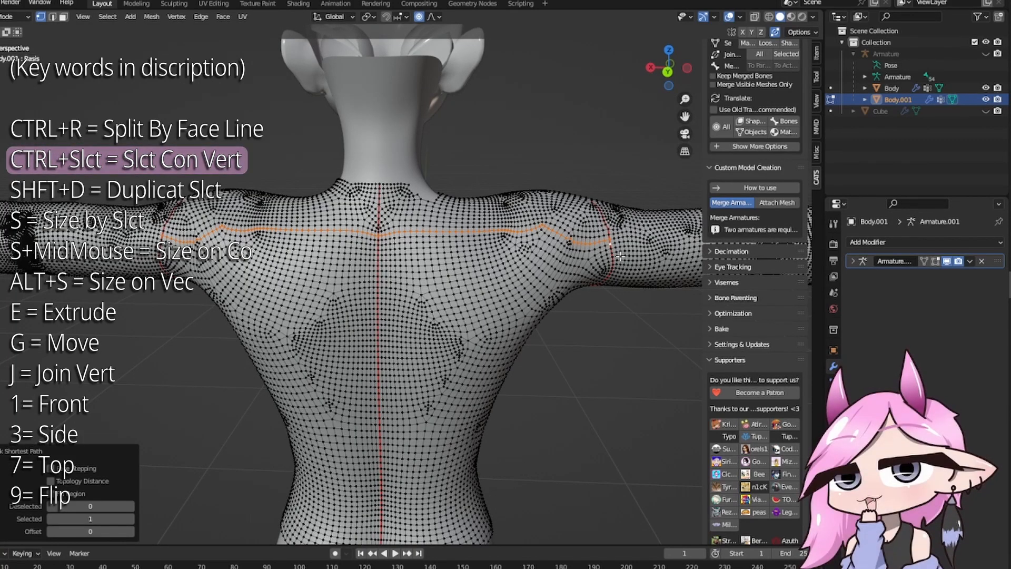
click(164, 232)
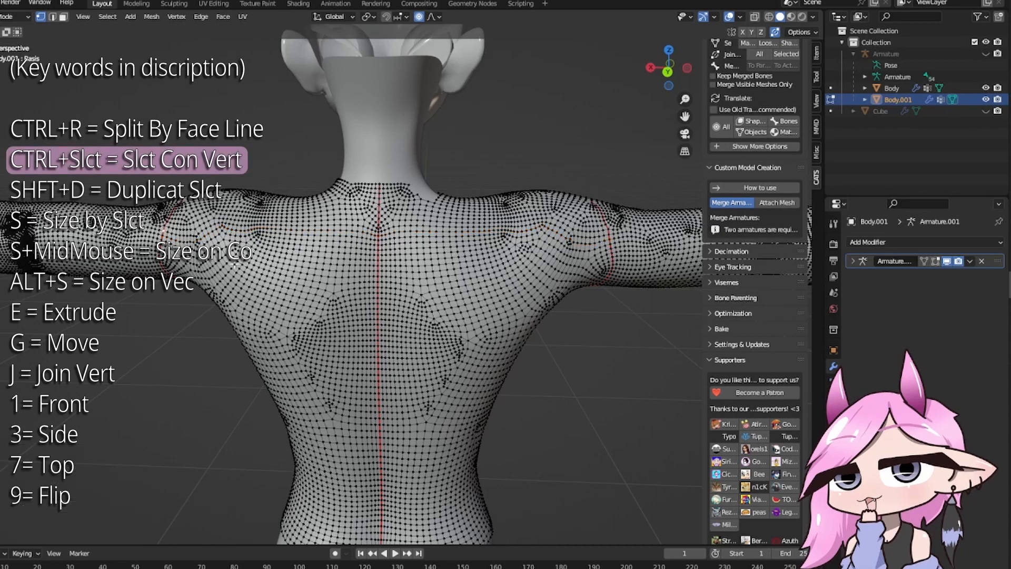
ctrl+click(608, 237)
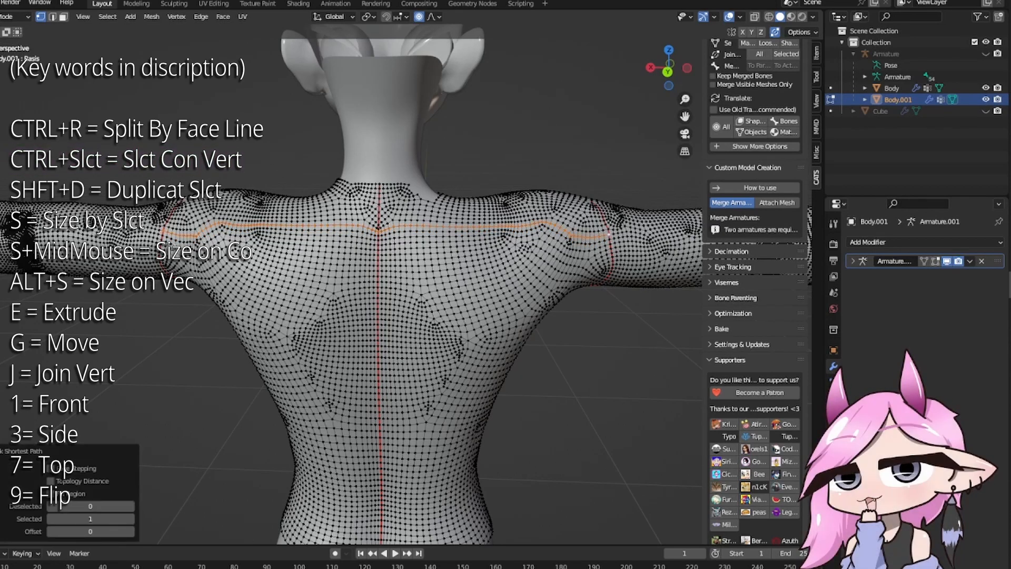
scroll(247, 227, up, 4)
key(F3)
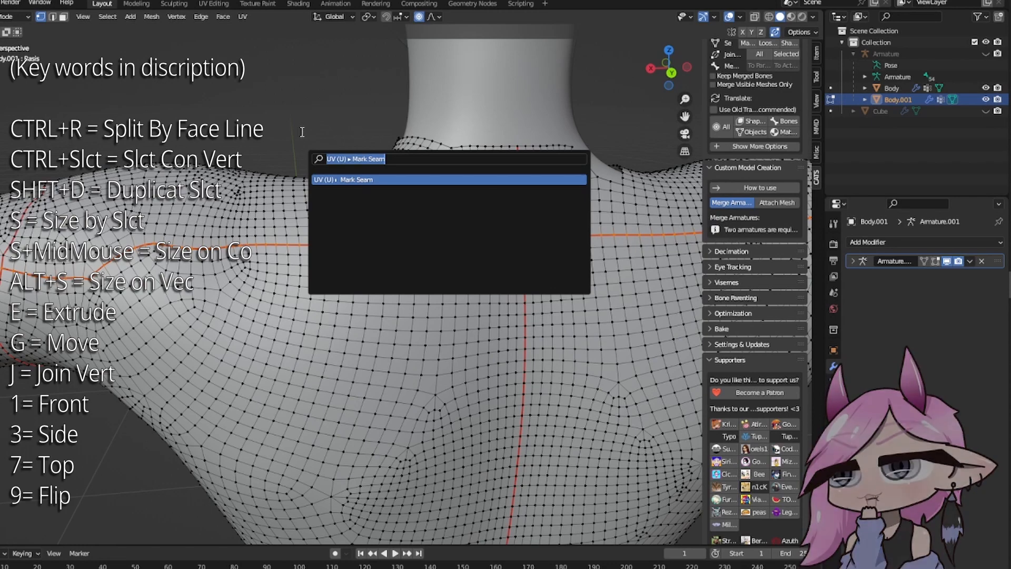
key(Return)
Step: Mark the edge paths along the tops of both shoulders, from the neck opening to the sleeves, as seams
scroll(233, 153, down, 5)
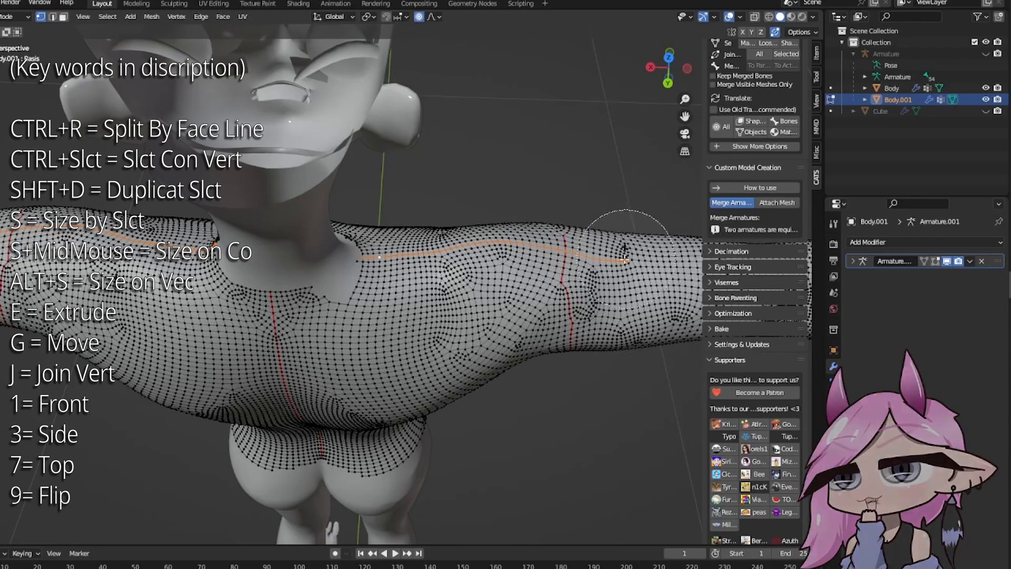
middle_drag(311, 294, 413, 256)
key(F3)
key(Return)
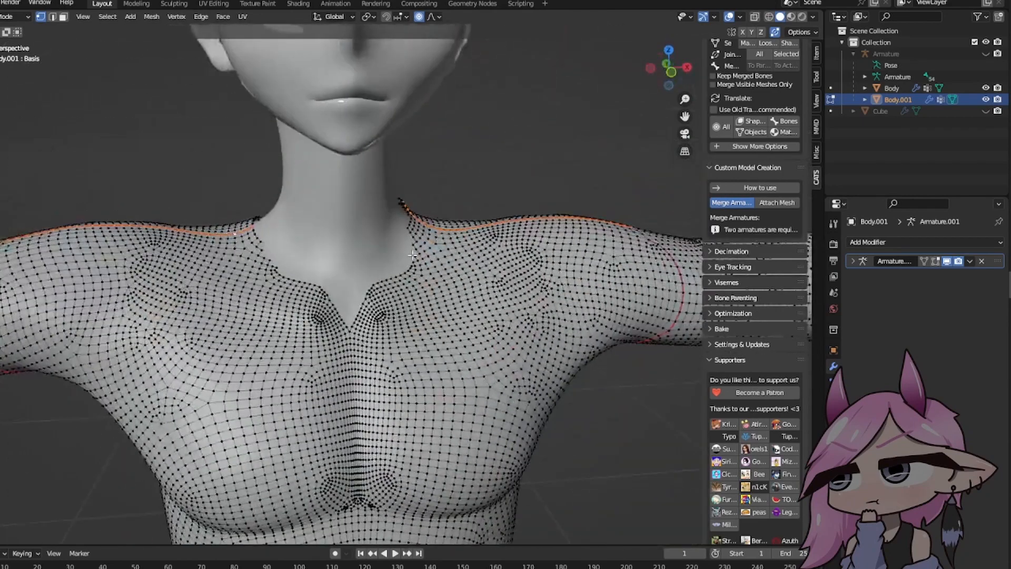
Step: Select the whole shirt mesh and unwrap it along its seams in the UV Editing workspace
key(a)
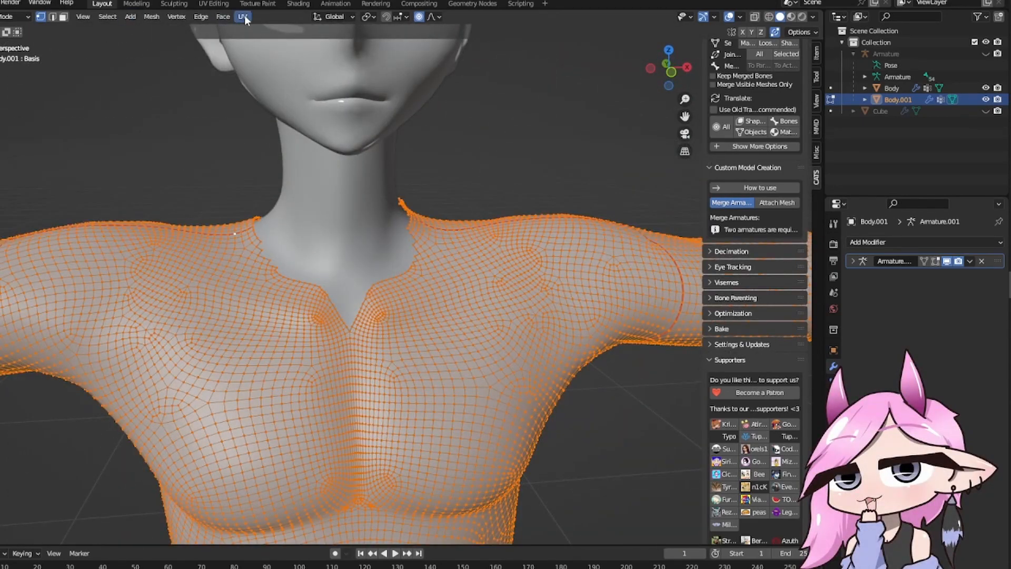
click(213, 4)
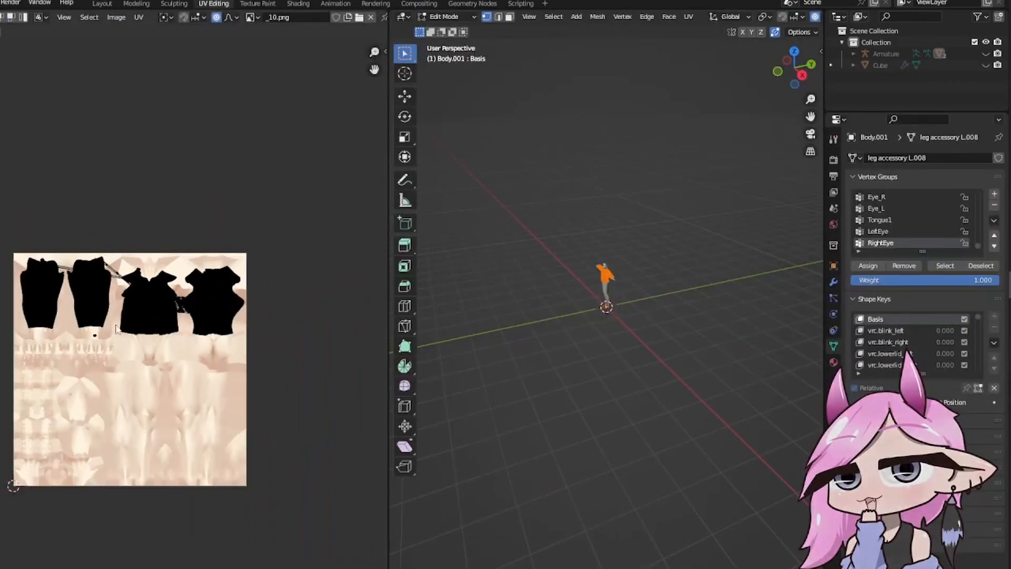
scroll(85, 295, up, 3)
scroll(52, 264, down, 2)
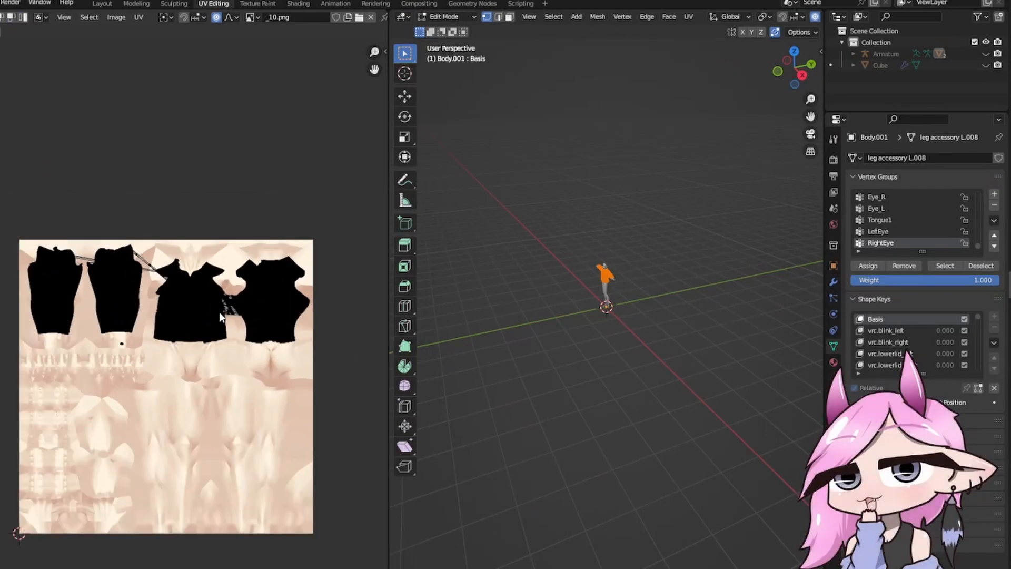
click(689, 17)
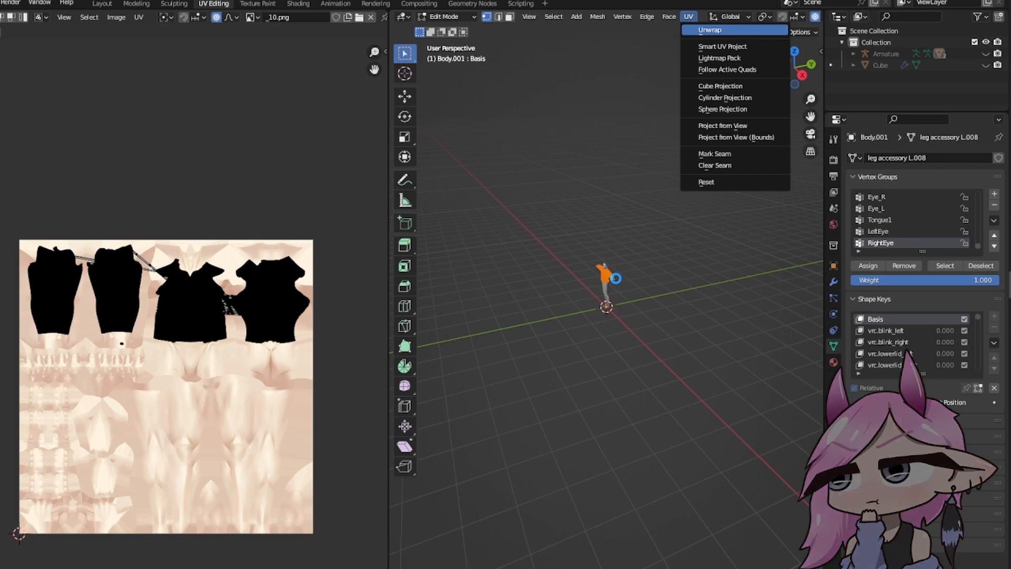
click(706, 30)
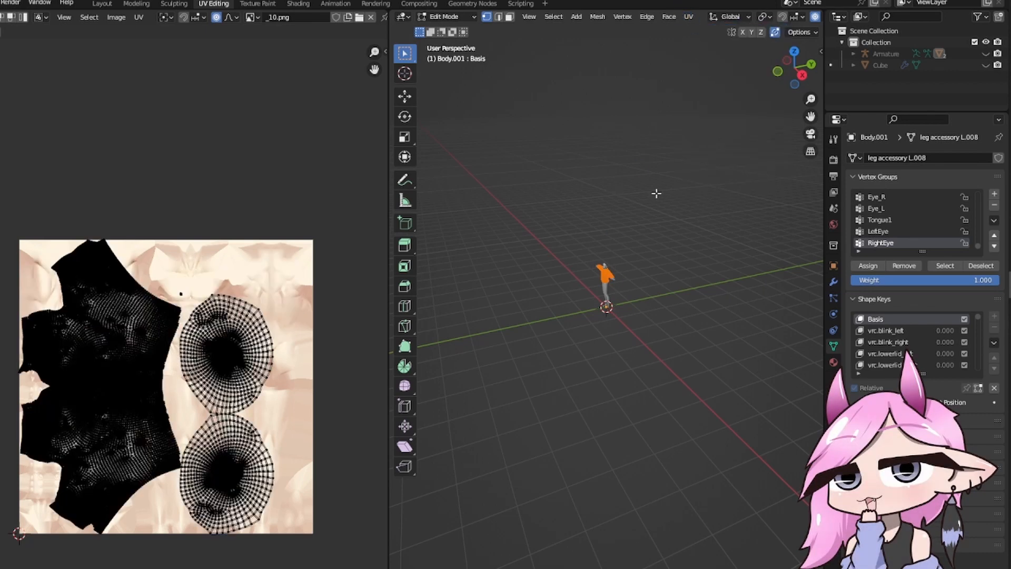
key(u)
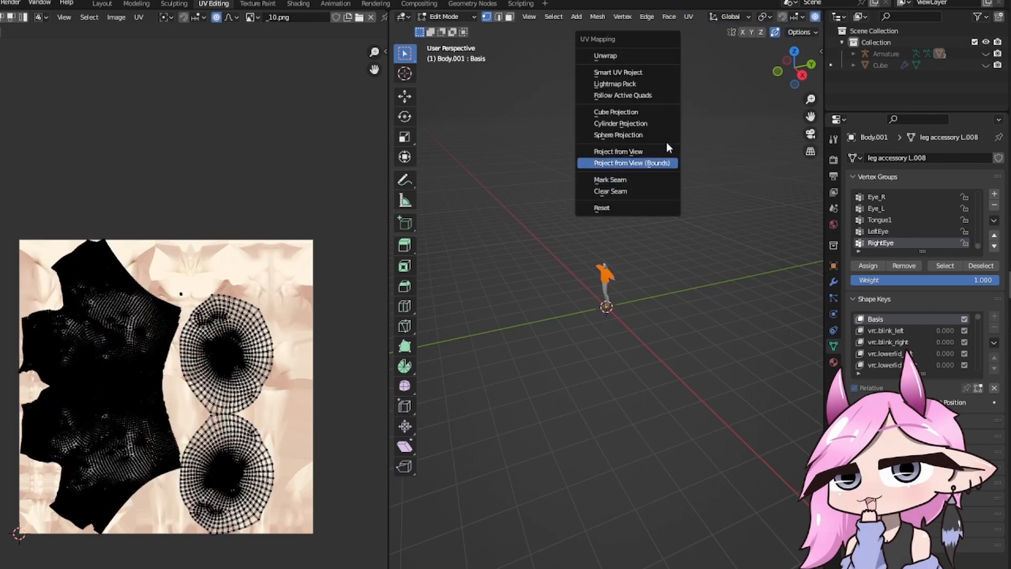
click(628, 59)
Step: Examine the unwrapped shirt islands against the mesh, selecting, hiding and revealing the lower round island to identify its part
scroll(221, 400, up, 8)
scroll(672, 295, down, 5)
mouse_move(579, 248)
middle_down()
mouse_move(601, 248)
mouse_move(704, 305)
middle_up()
key(z)
click(523, 320)
mouse_move(523, 320)
middle_down()
mouse_move(594, 325)
mouse_move(505, 323)
mouse_move(727, 322)
mouse_move(684, 326)
middle_up()
scroll(257, 409, down, 3)
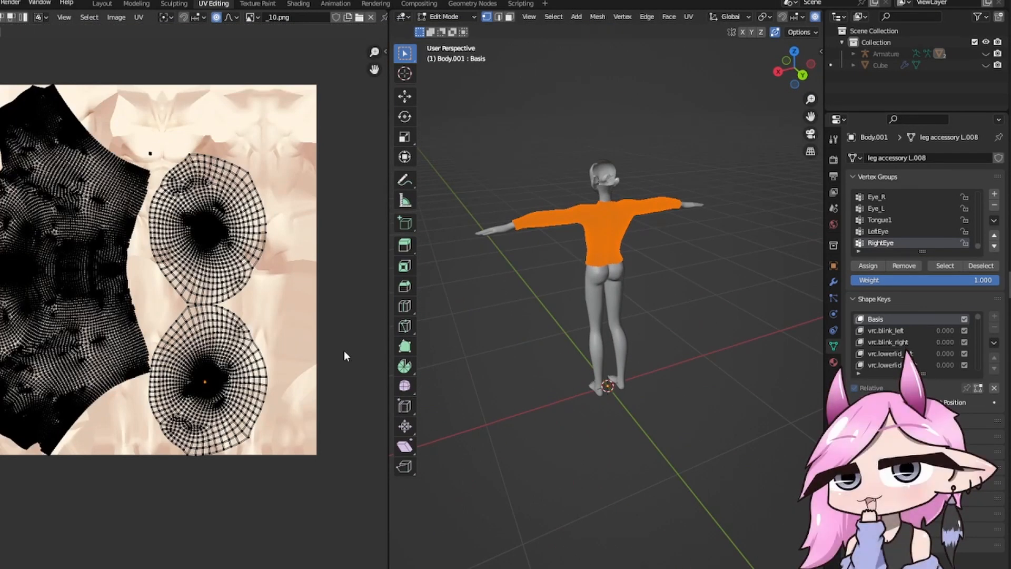
scroll(526, 287, up, 5)
mouse_move(526, 287)
middle_down()
mouse_move(474, 287)
mouse_move(513, 286)
middle_up()
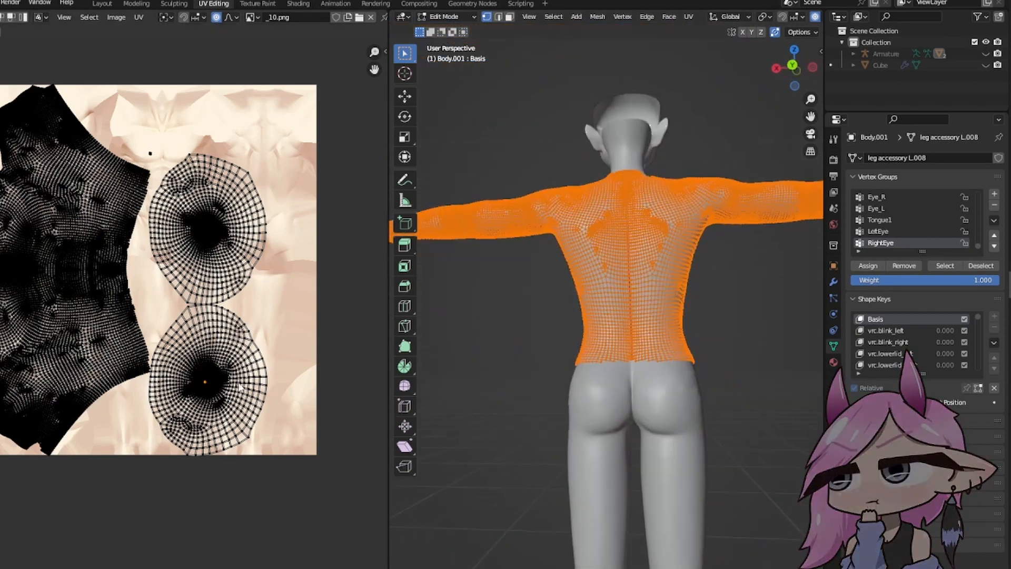
key(l)
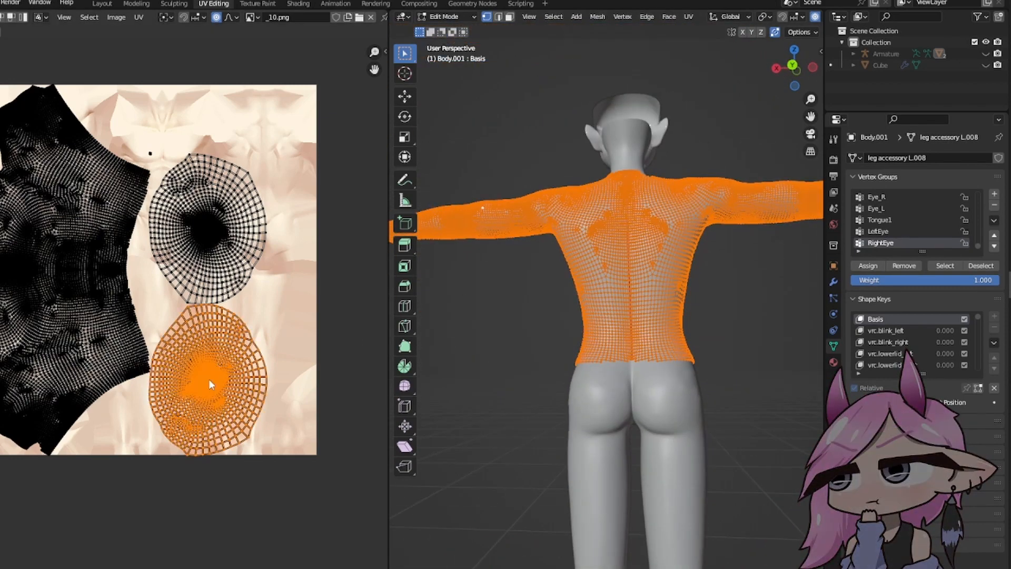
key(h)
middle_drag(526, 283, 567, 318)
key(alt+h)
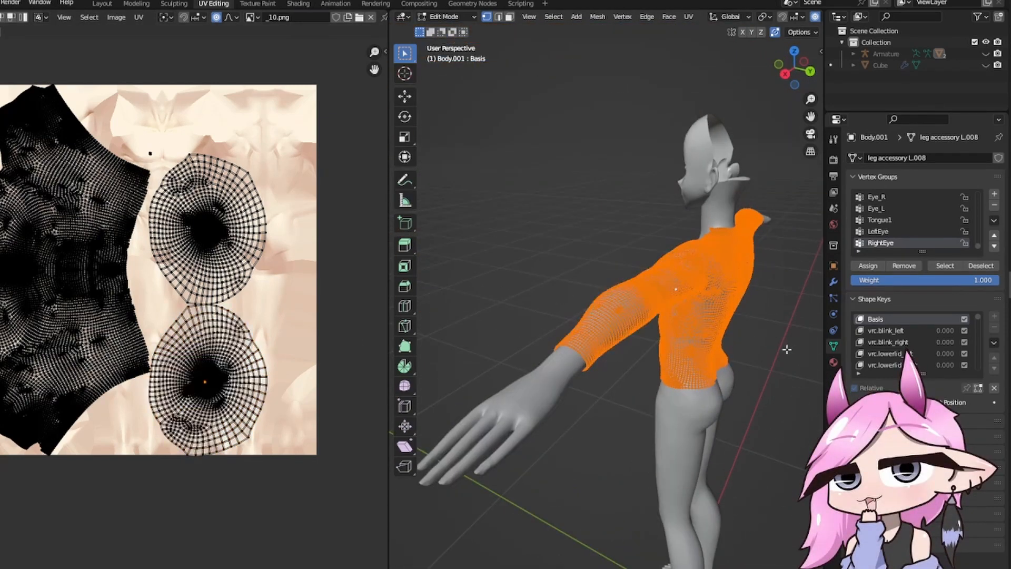
Step: Switch the viewport to material preview shading with the shirt mesh in Edit Mode
key(ctrl+Tab)
click(677, 320)
mouse_move(677, 320)
middle_down()
mouse_move(637, 295)
mouse_move(619, 310)
mouse_move(586, 278)
mouse_move(592, 310)
mouse_move(573, 336)
mouse_move(774, 295)
mouse_move(705, 310)
middle_up()
key(Tab)
key(z)
click(575, 385)
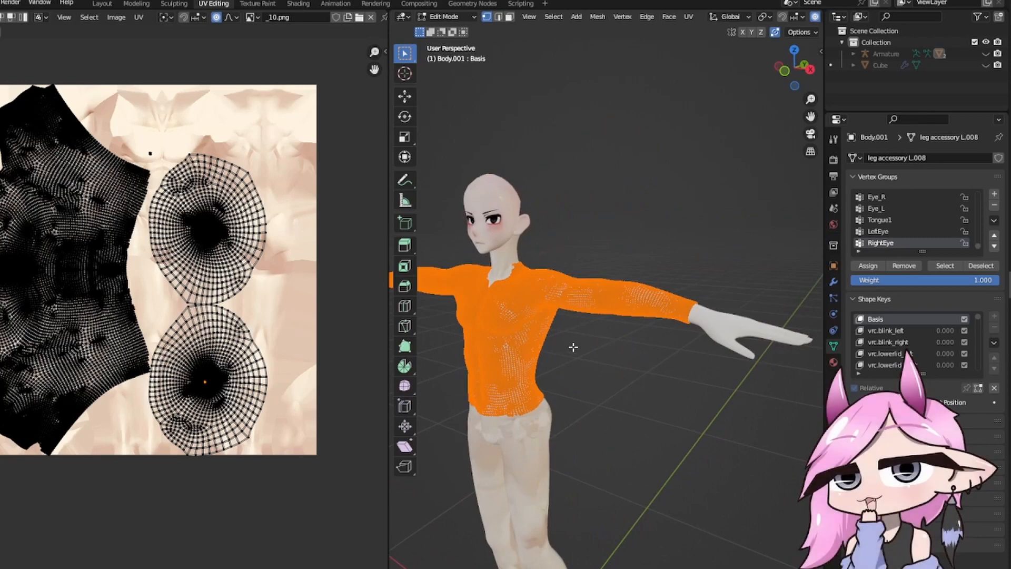
middle_drag(573, 347, 672, 345)
Step: Mark the edge path running from one sleeve cuff across the upper back to the other cuff as a seam
key(Tab)
scroll(673, 351, up, 3)
key(Tab)
middle_drag(599, 329, 690, 330)
key(alt+a)
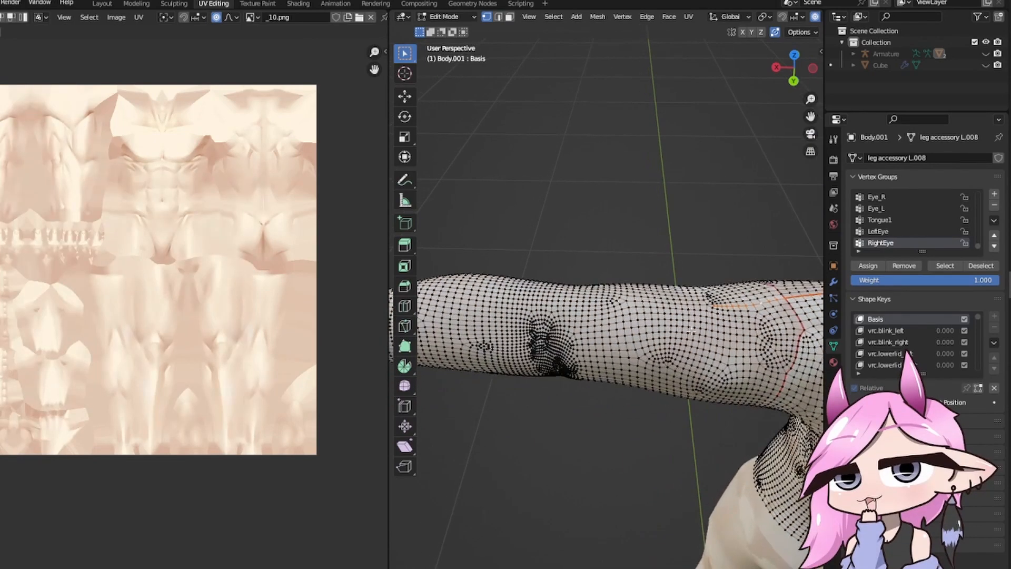
scroll(464, 265, down, 5)
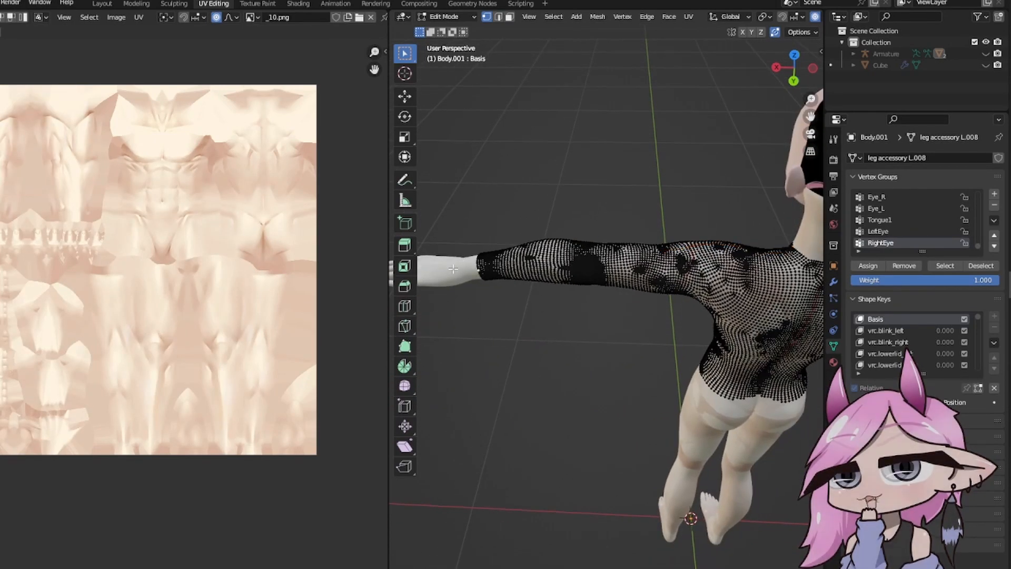
scroll(666, 250, up, 5)
middle_drag(666, 250, 543, 294)
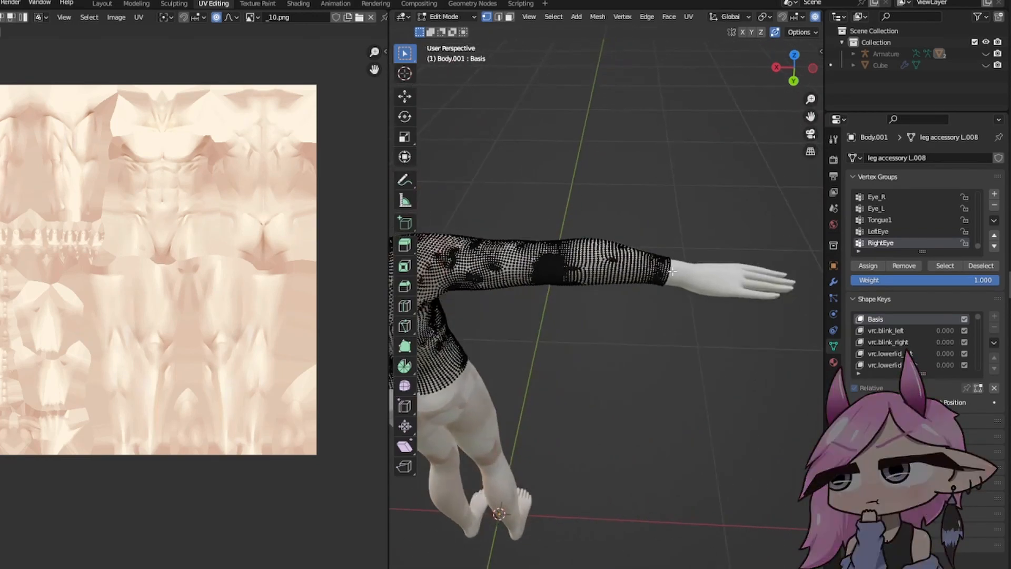
scroll(672, 271, down, 6)
middle_drag(672, 271, 632, 287)
scroll(613, 293, up, 3)
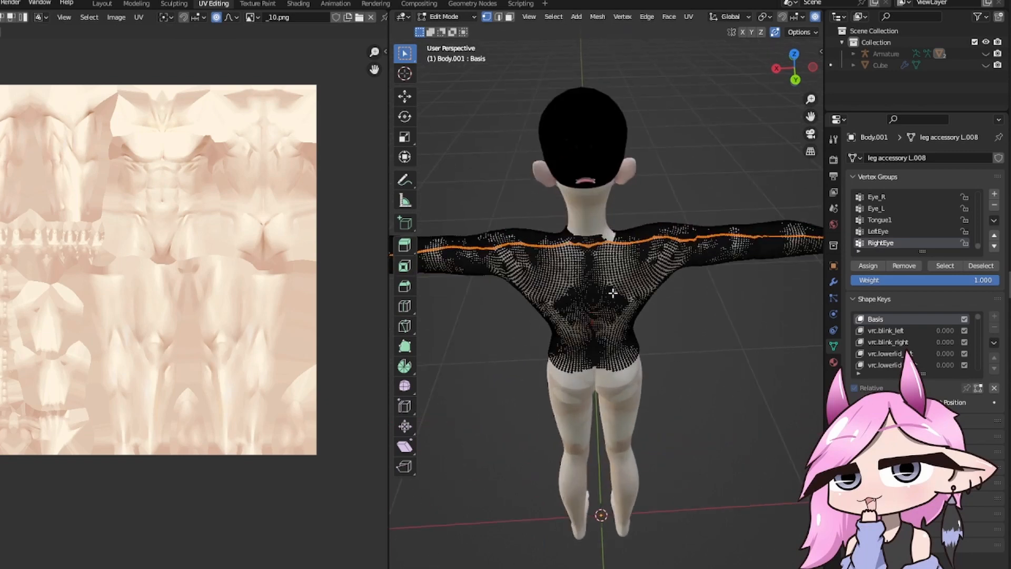
key(F3)
key(Escape)
Step: Inspect the seams on the shoulders and upper back in wireframe, then in material preview from both sides
middle_drag(737, 264, 758, 301)
key(z)
click(679, 299)
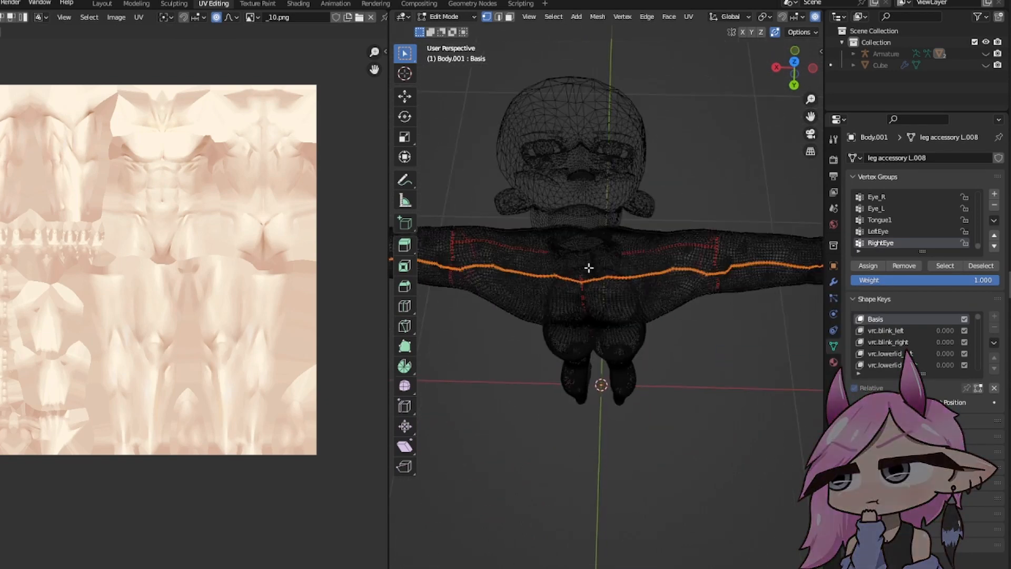
click(451, 242)
click(569, 359)
mouse_move(569, 359)
middle_down()
mouse_move(708, 283)
mouse_move(699, 288)
middle_up()
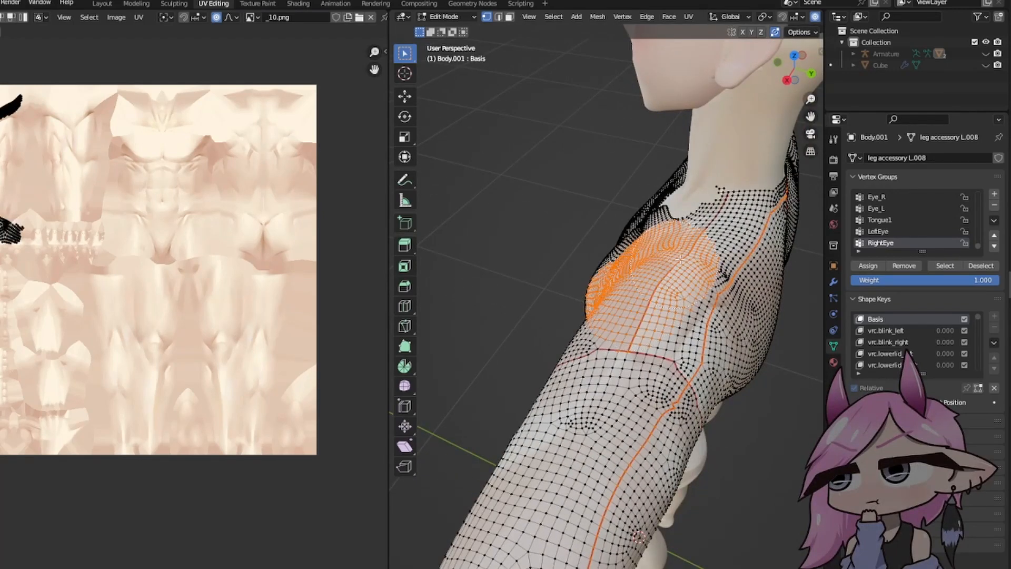
middle_drag(792, 208, 727, 210)
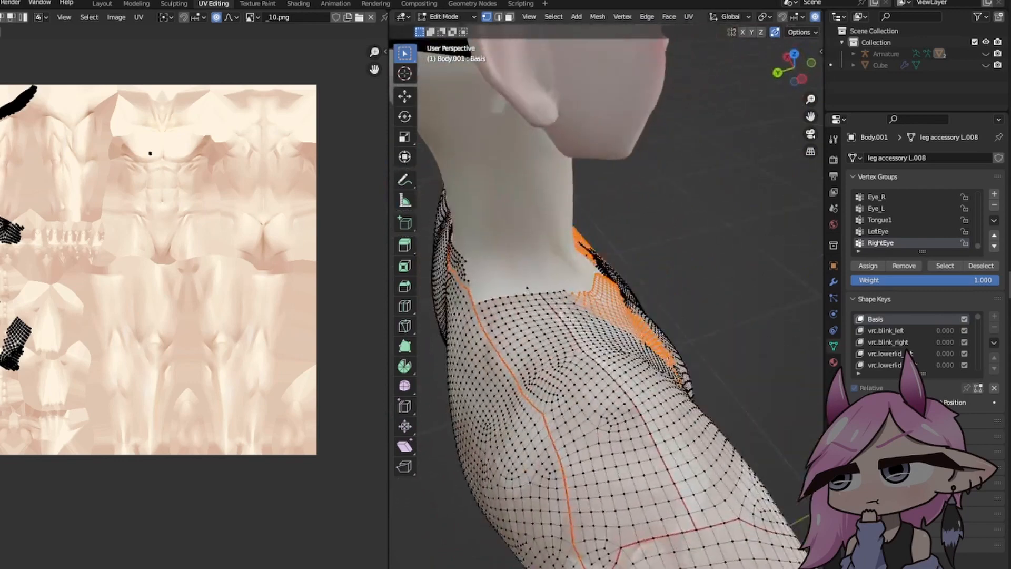
Step: Select the edges around the old seams on top of both shoulders, from arm seam to neck opening, and clear those seams
key(alt+a)
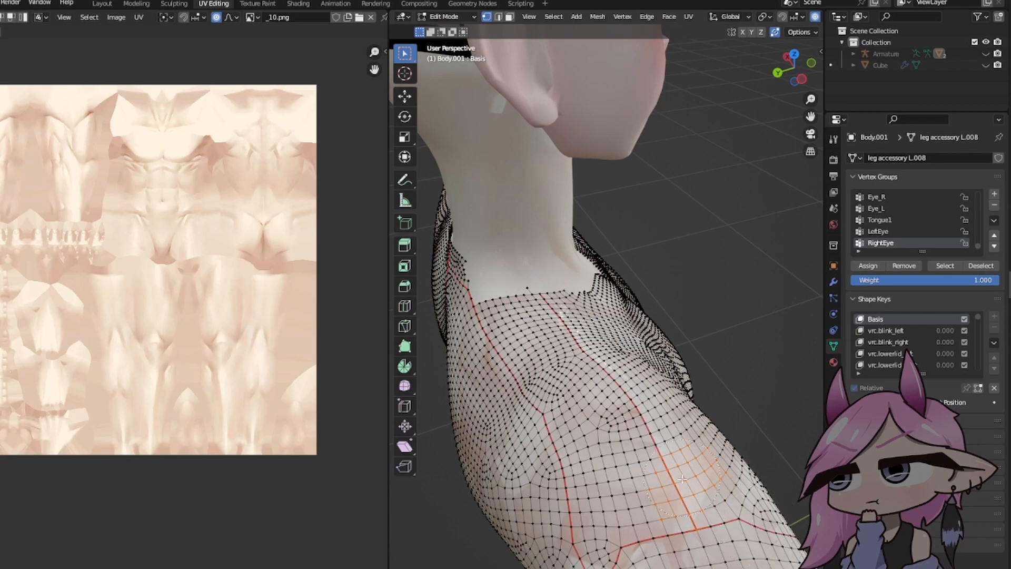
right_click(538, 293)
mouse_move(539, 293)
middle_down()
mouse_move(643, 289)
mouse_move(652, 421)
mouse_move(634, 465)
middle_up()
middle_drag(595, 390, 581, 487)
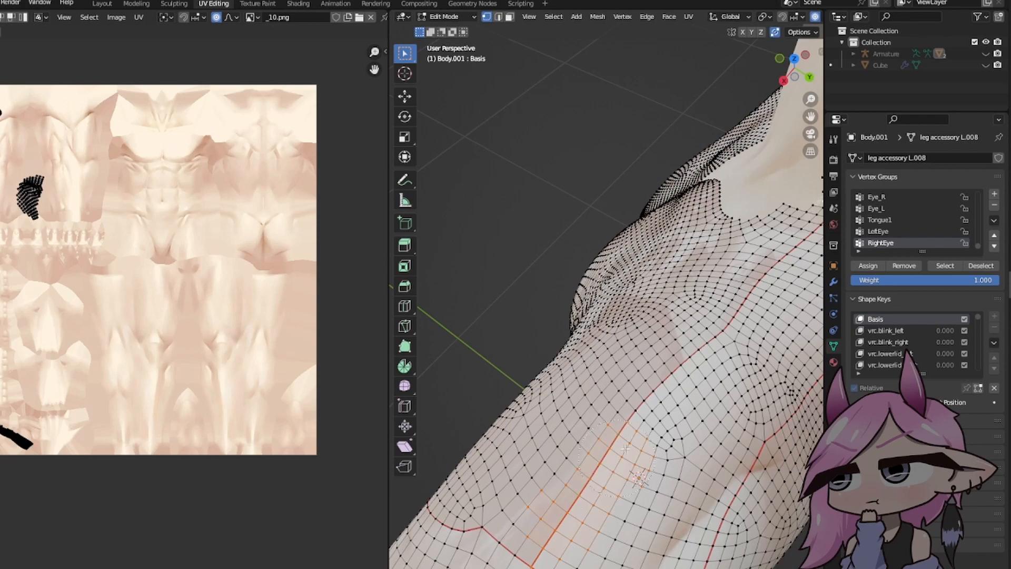
drag(717, 325, 757, 280)
right_click(756, 280)
shift+middle_drag(756, 280, 621, 370)
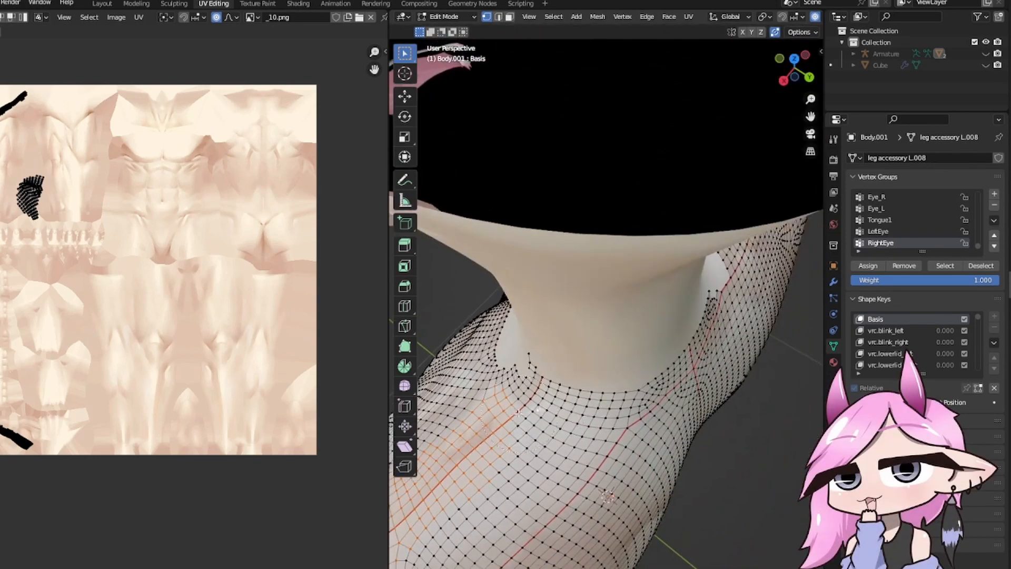
key(c)
drag(538, 374, 530, 388)
right_click(531, 389)
middle_drag(531, 389, 579, 381)
key(F3)
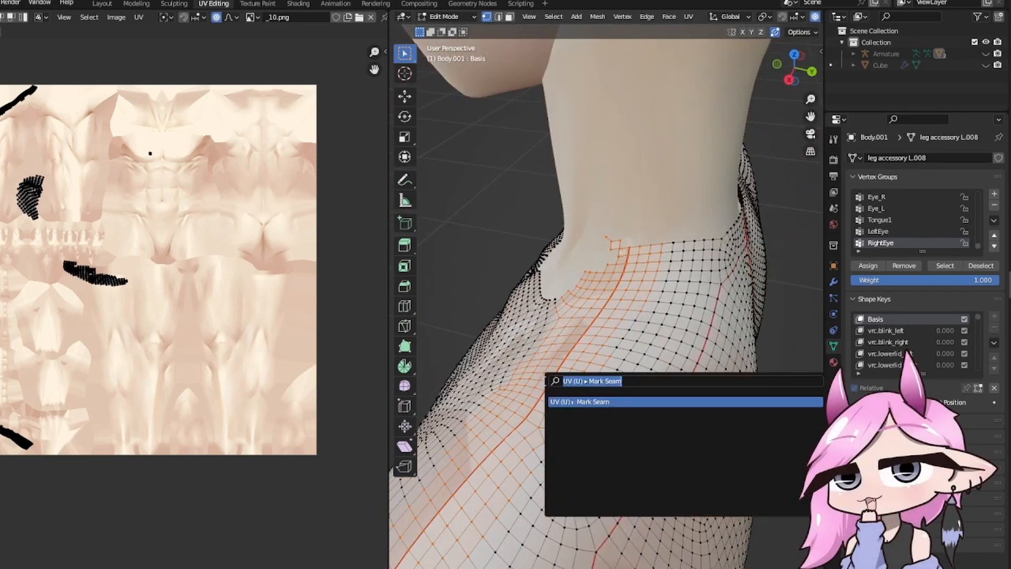
key(Return)
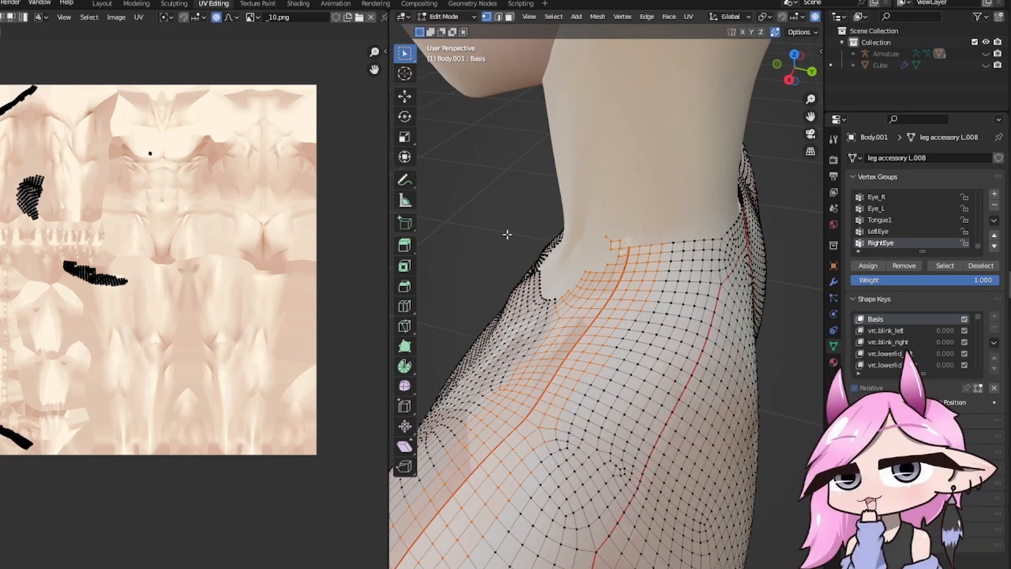
key(u)
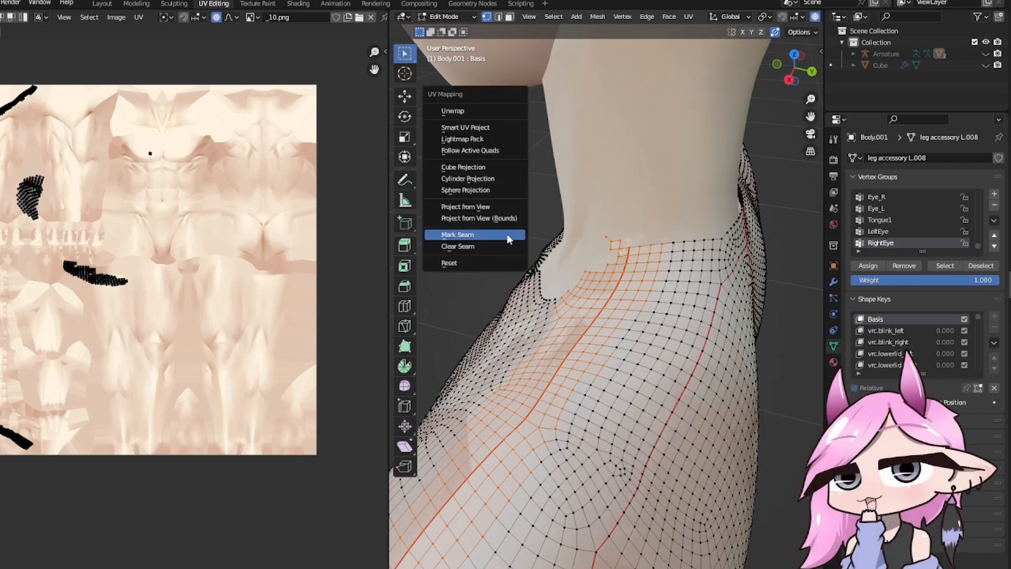
click(475, 251)
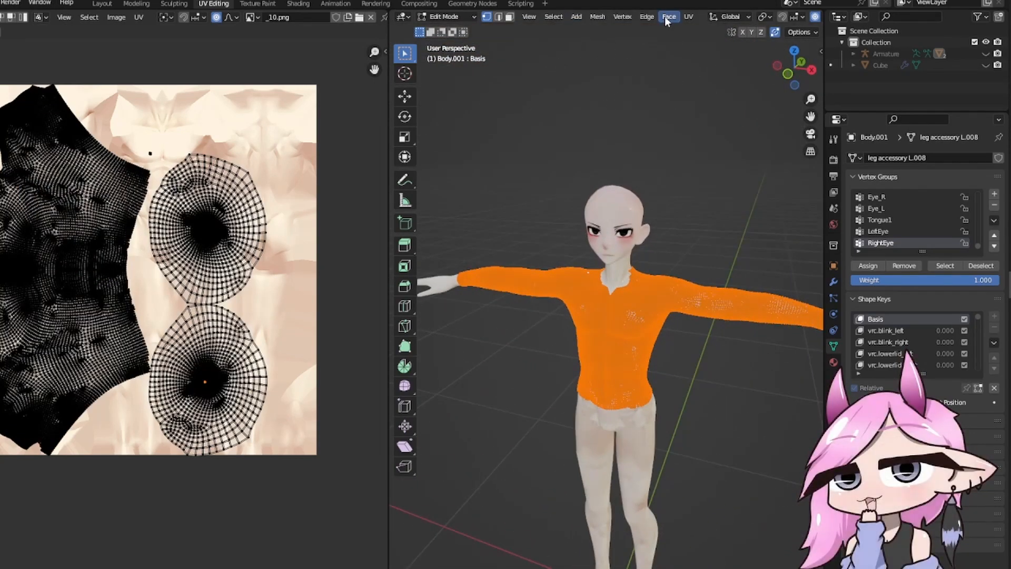
Step: Unwrap the entire shirt mesh again using the revised seams
click(688, 17)
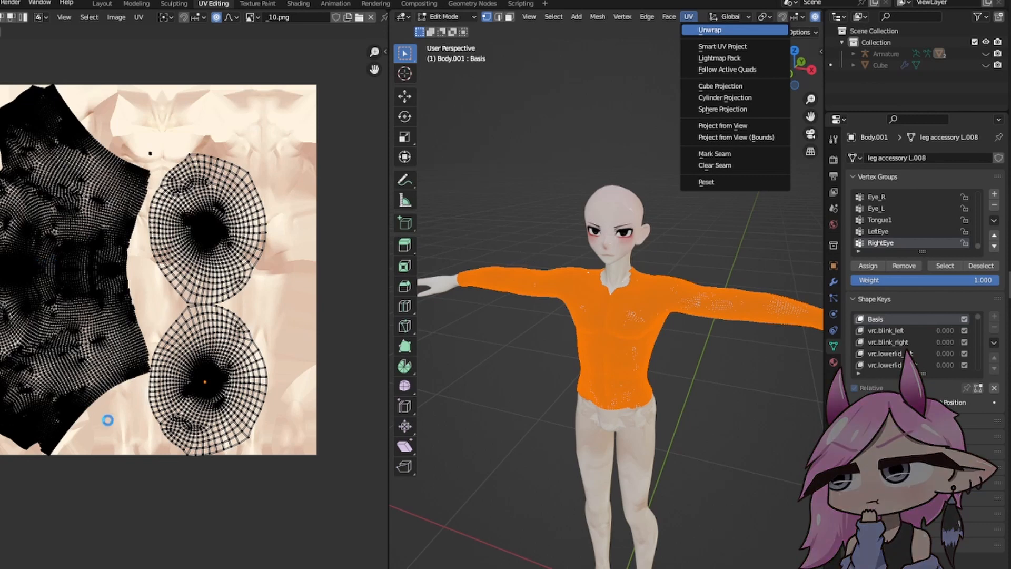
click(709, 30)
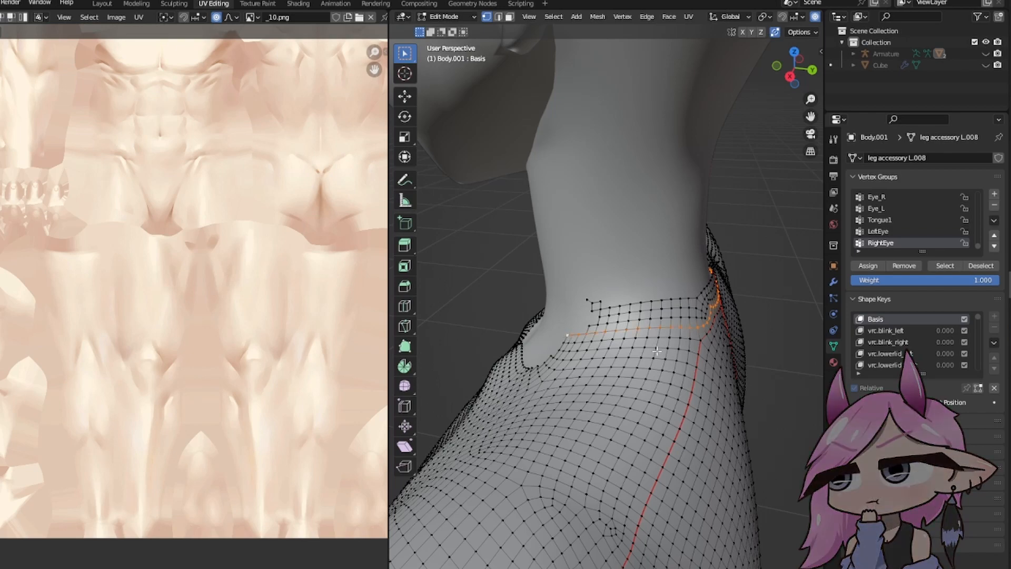
Step: Delete the selected vertex row around the back of the neck opening and the detached collar strip above it
key(x)
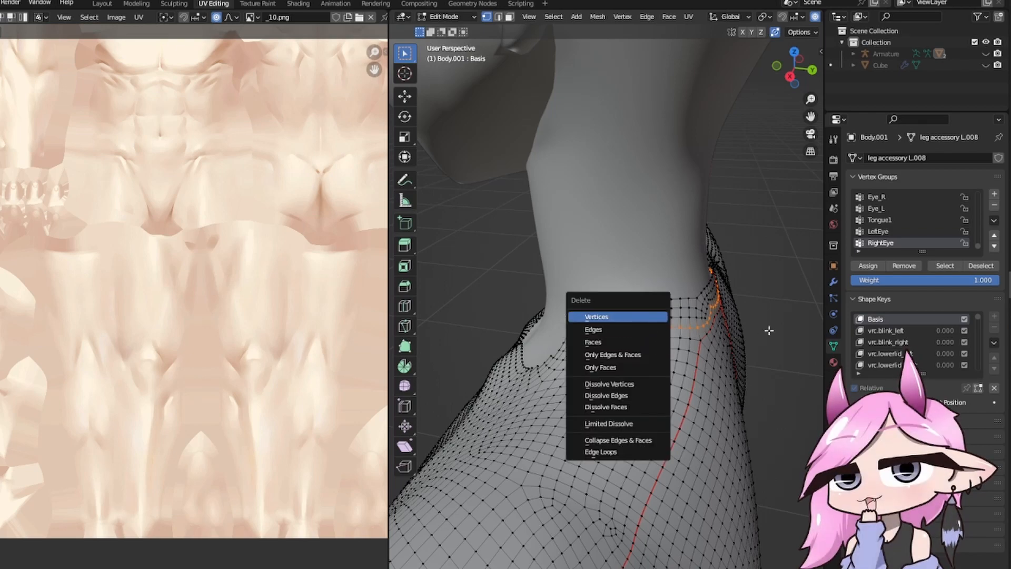
click(636, 317)
middle_drag(769, 330, 620, 315)
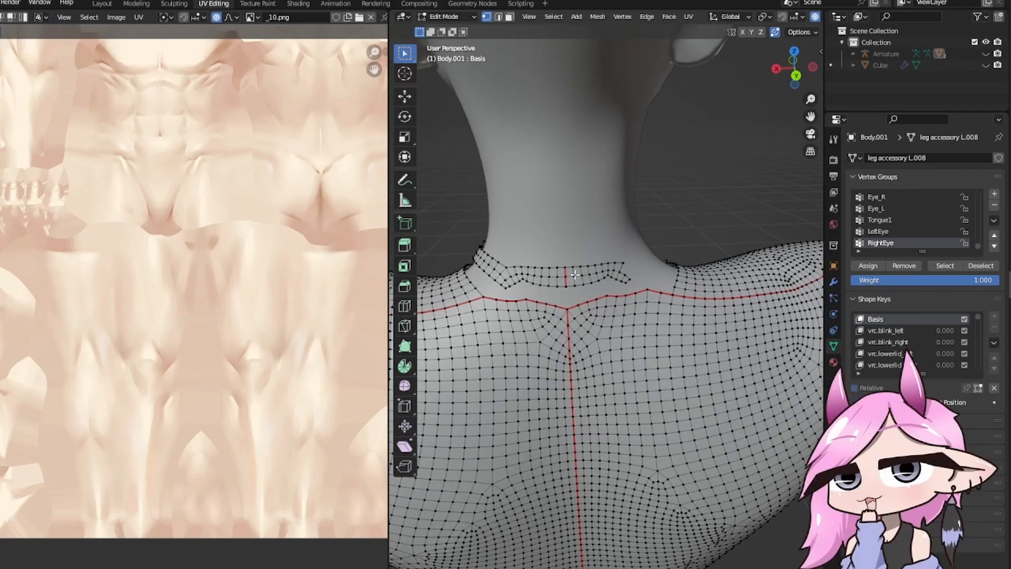
middle_drag(575, 274, 698, 377)
key(x)
click(600, 260)
scroll(709, 338, up, 2)
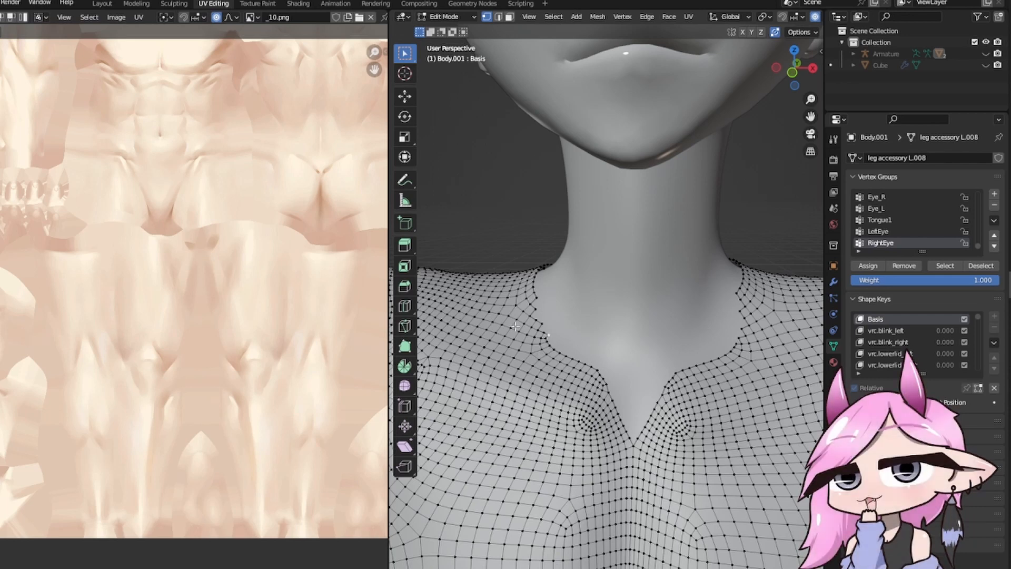
key(x)
key(Escape)
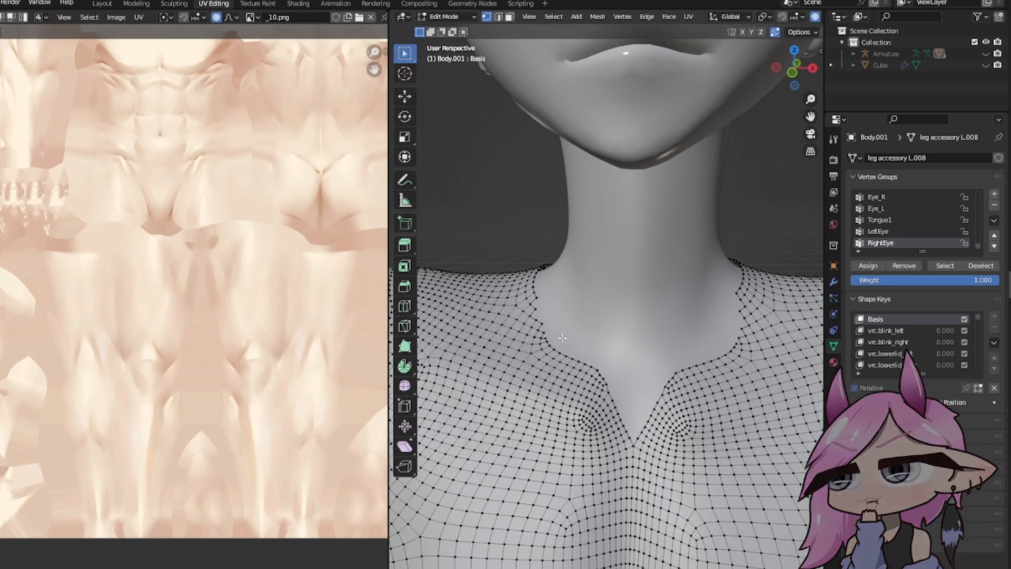
Step: Open the Sculpting workspace and remove the Face.001 and Material.001 material slots from the shirt object
click(162, 7)
scroll(388, 271, up, 8)
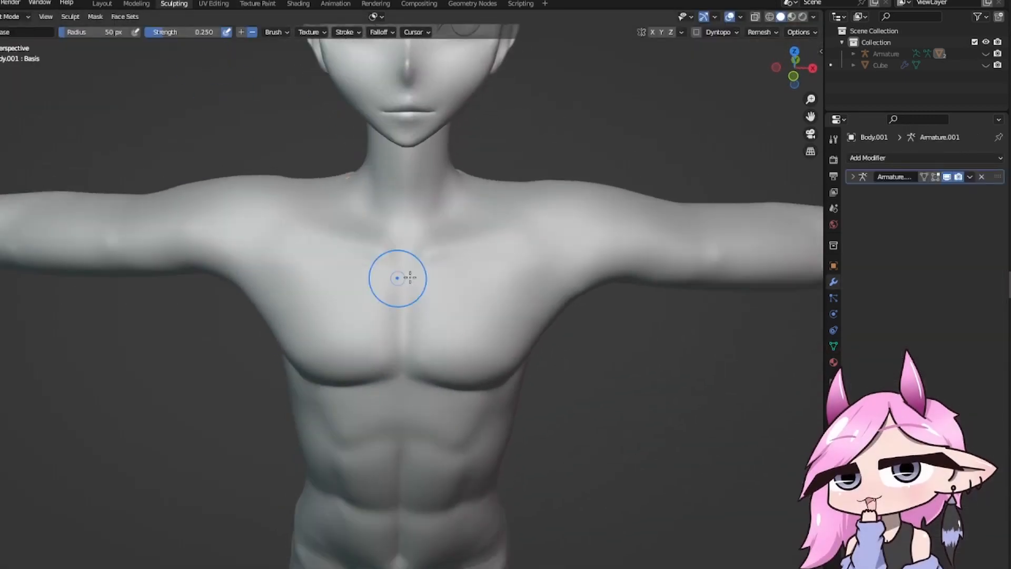
scroll(422, 268, up, 3)
scroll(413, 305, down, 7)
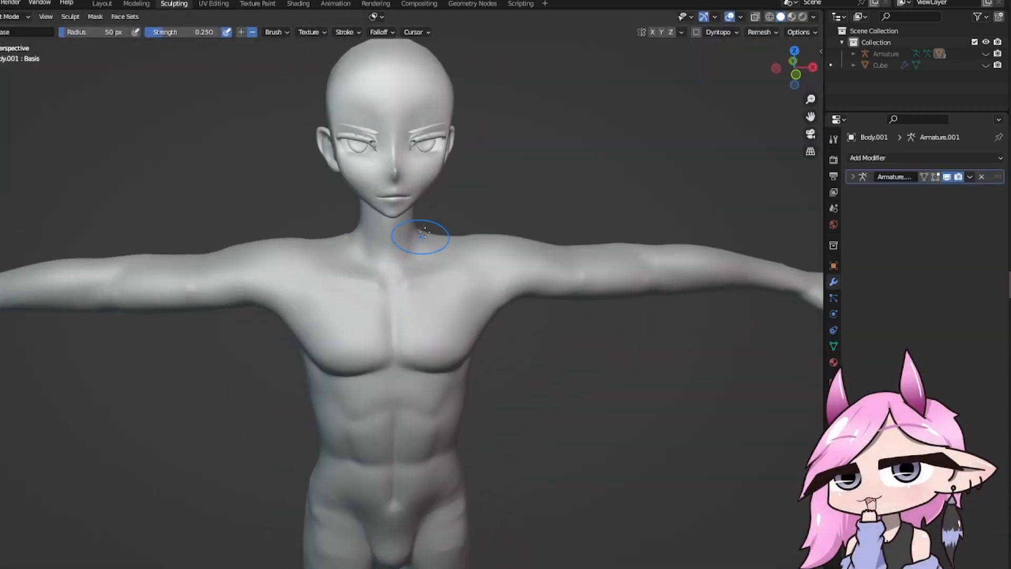
click(833, 362)
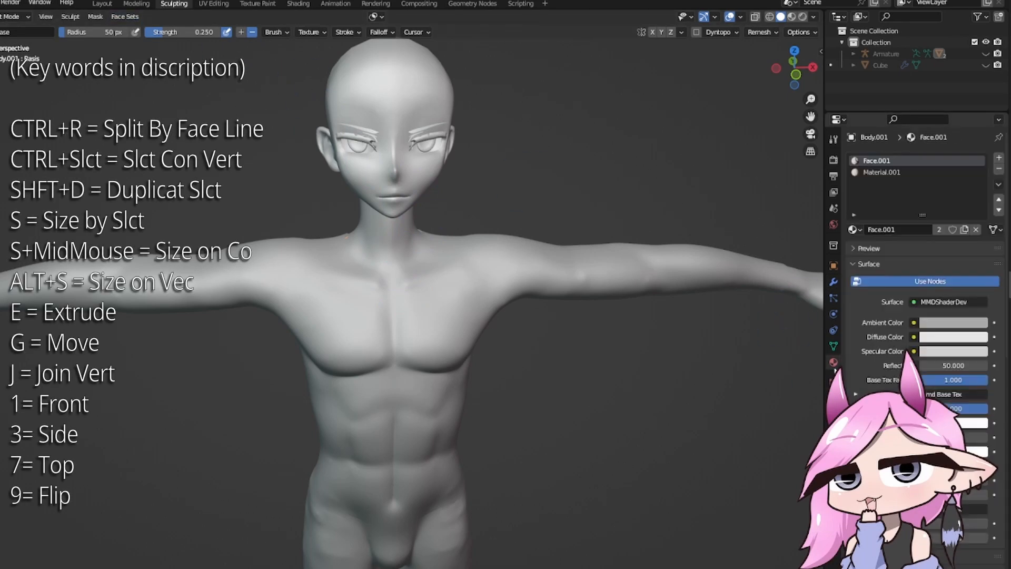
click(999, 169)
click(999, 169)
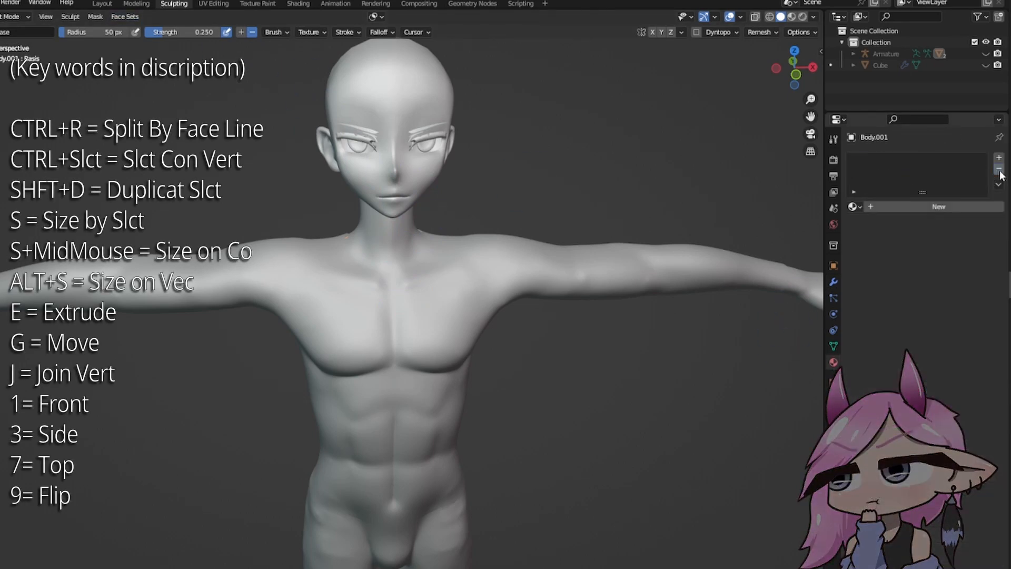
Step: Give the shirt a new material, turn off its shader nodes and set its base color to near black
click(965, 207)
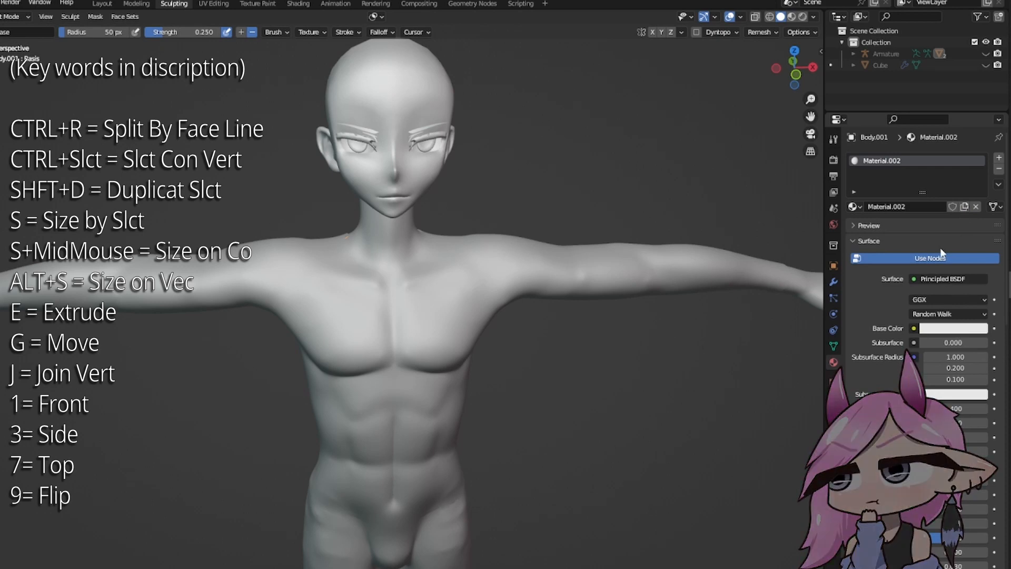
click(948, 278)
drag(978, 159, 978, 178)
middle_drag(542, 334, 416, 288)
scroll(416, 288, up, 6)
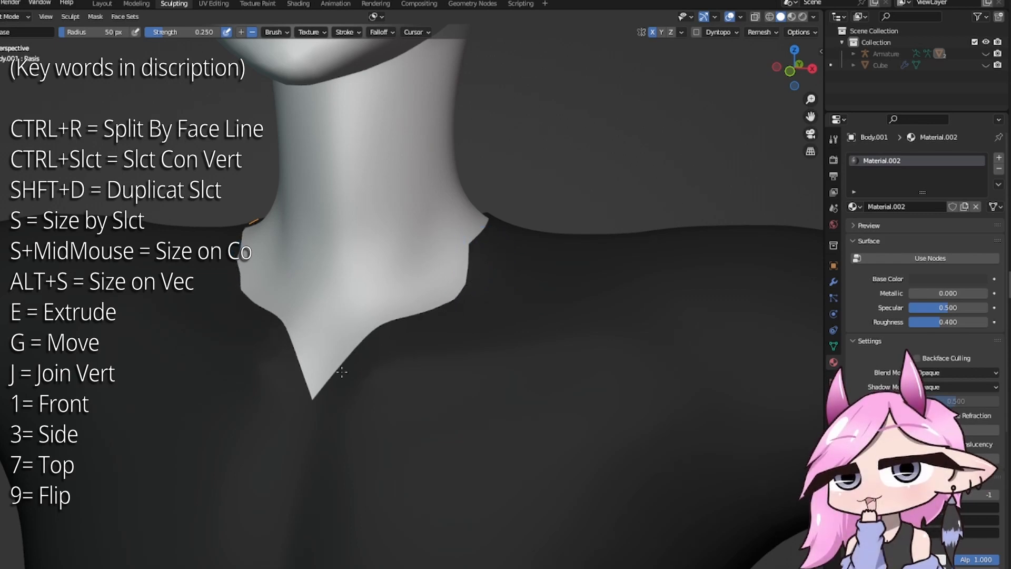
Step: Even out the shirt's jagged neckline at the shoulders, front and back with the Elastic Deform brush at 50 px radius and 0.500 strength
middle_drag(476, 235, 452, 338)
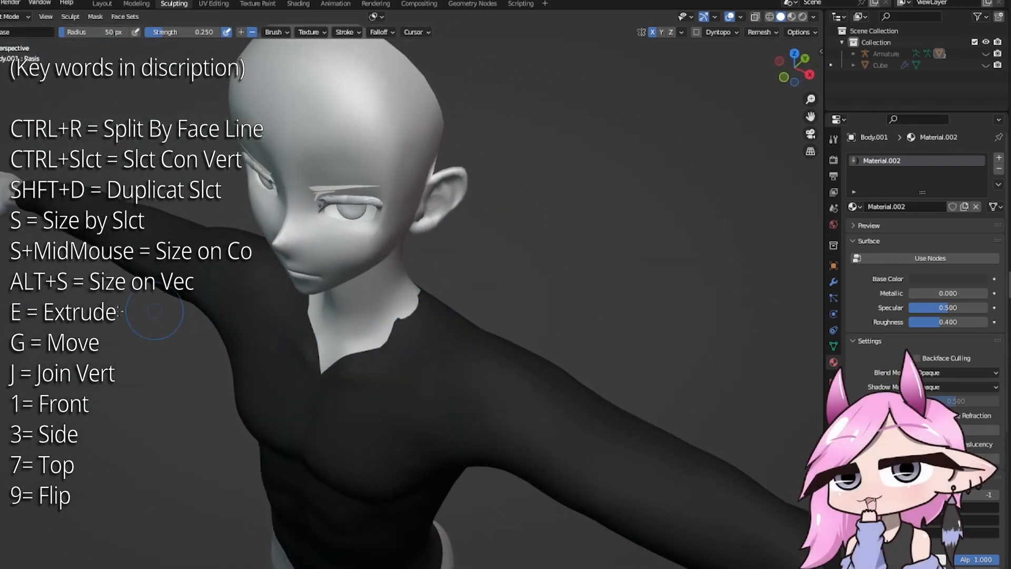
middle_drag(400, 353, 467, 306)
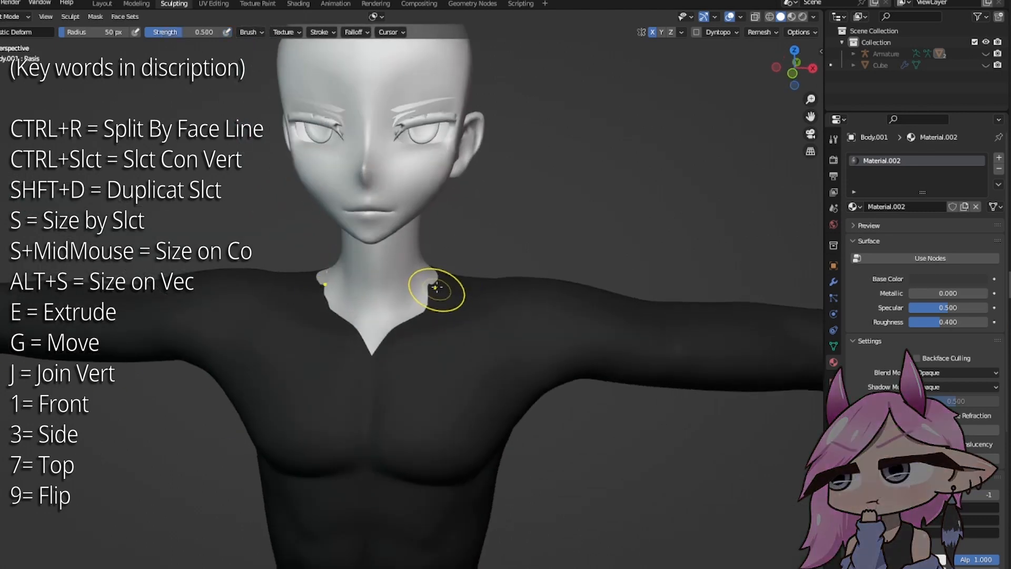
drag(437, 282, 439, 274)
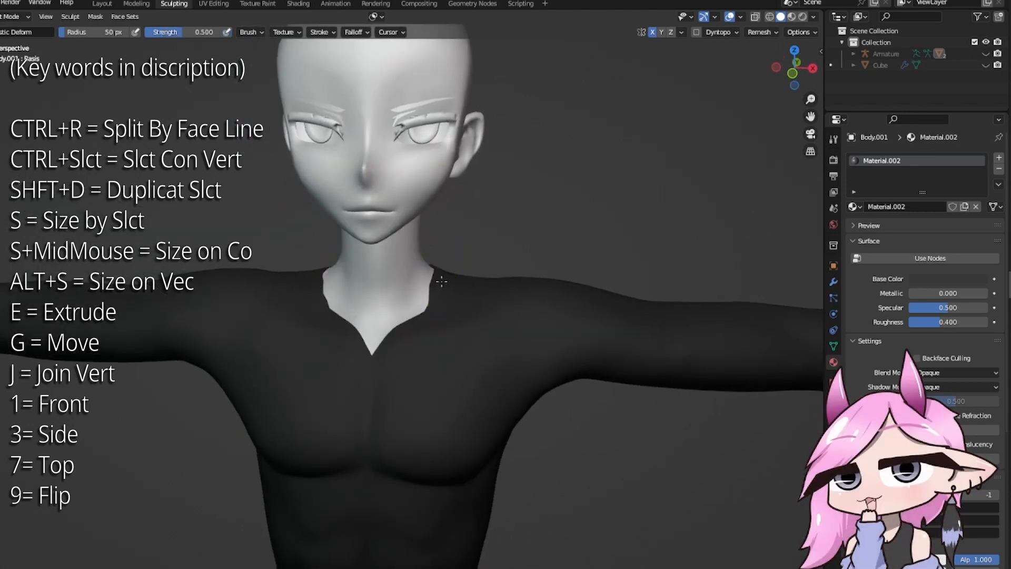
scroll(444, 285, up, 3)
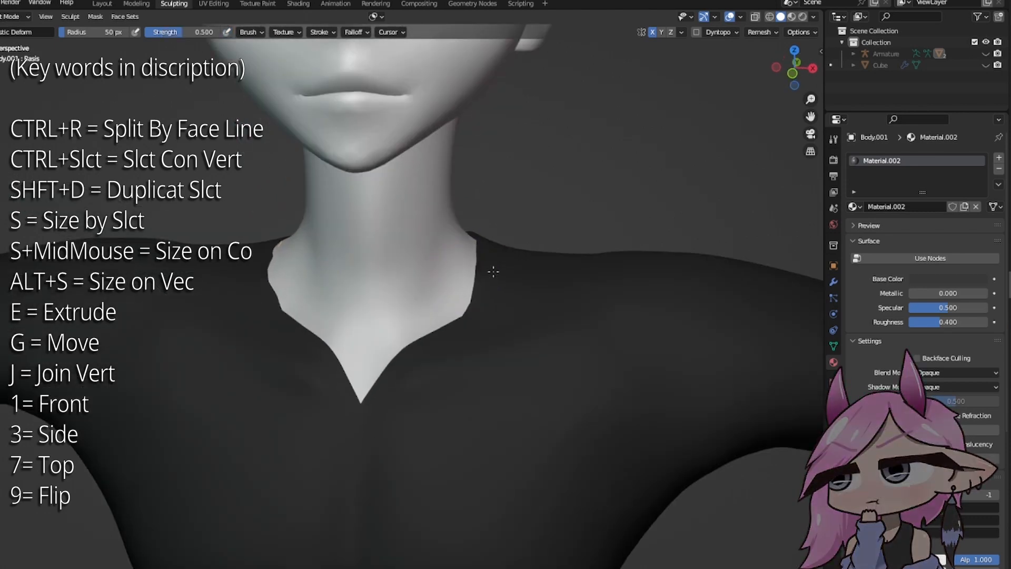
drag(493, 271, 496, 269)
mouse_move(468, 328)
mouse_down()
mouse_move(457, 309)
mouse_move(429, 305)
mouse_move(408, 327)
mouse_move(441, 294)
mouse_move(466, 295)
mouse_up()
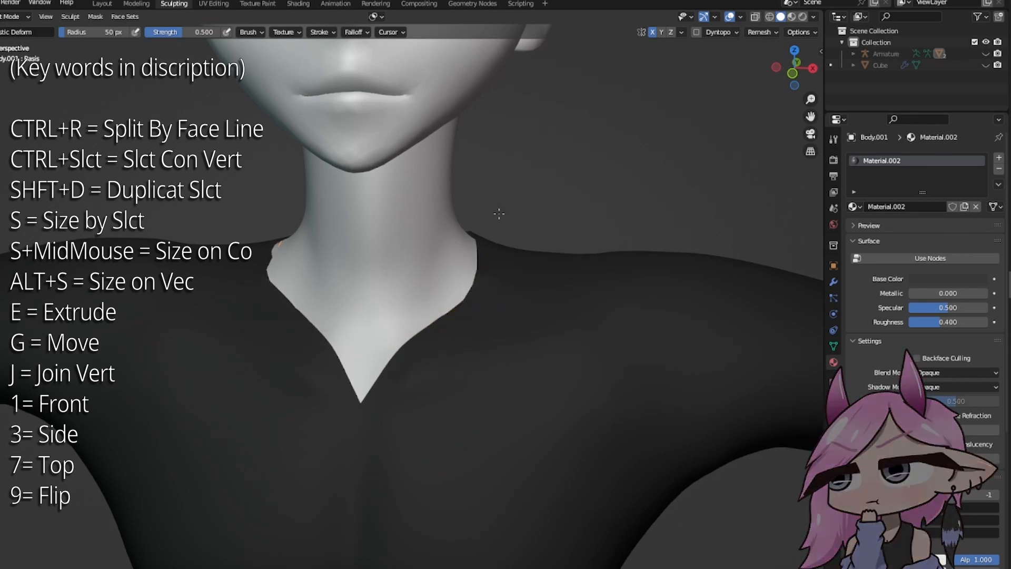
middle_drag(499, 213, 429, 277)
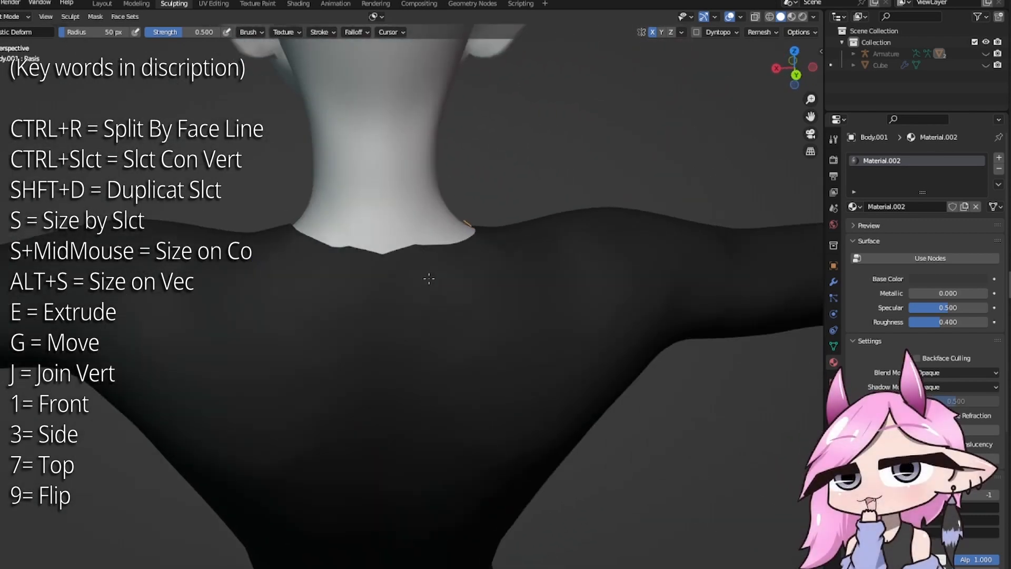
shift+drag(373, 253, 485, 245)
Step: Adjust the shirt's front hem with the Elastic Deform brush and undo the last stroke at the hips
middle_drag(444, 280, 627, 329)
scroll(447, 334, down, 4)
shift+middle_drag(387, 369, 483, 198)
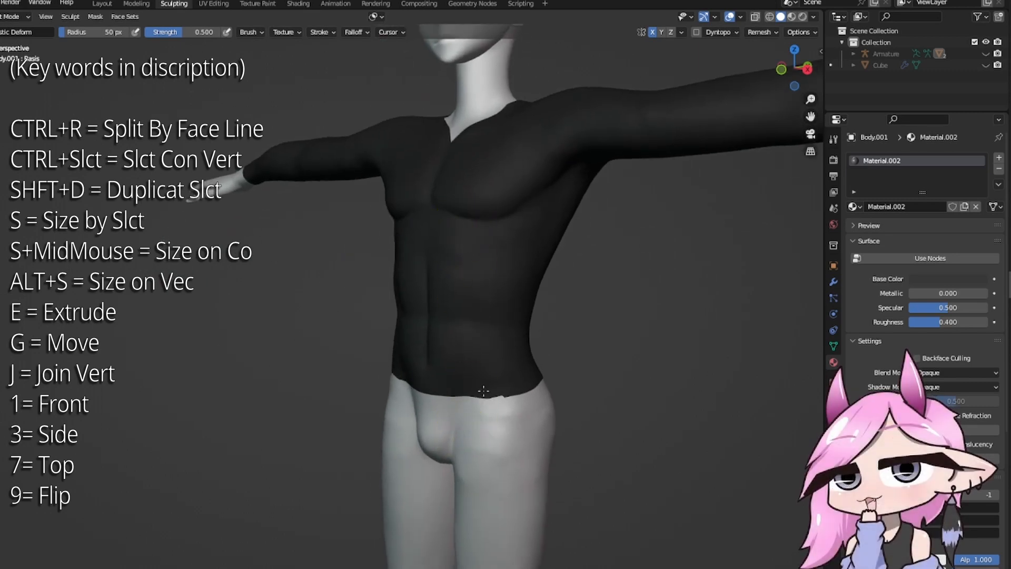
drag(484, 390, 503, 382)
middle_drag(470, 391, 575, 396)
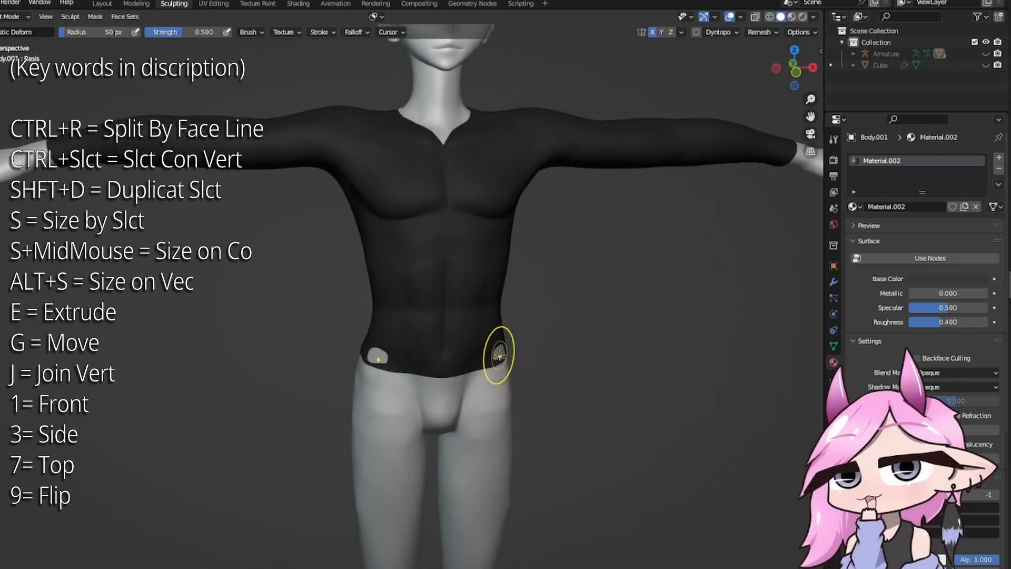
key(ctrl+z)
Step: Pull the uneven back hem of the shirt into a smoother line across the lower back with Elastic Deform
middle_drag(527, 358, 364, 348)
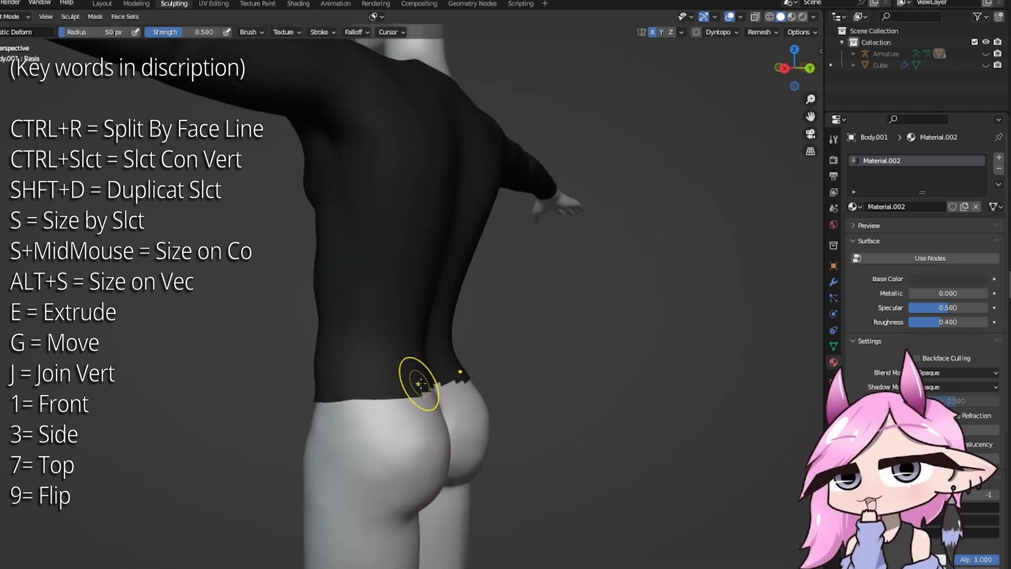
middle_drag(418, 383, 559, 368)
scroll(559, 368, up, 3)
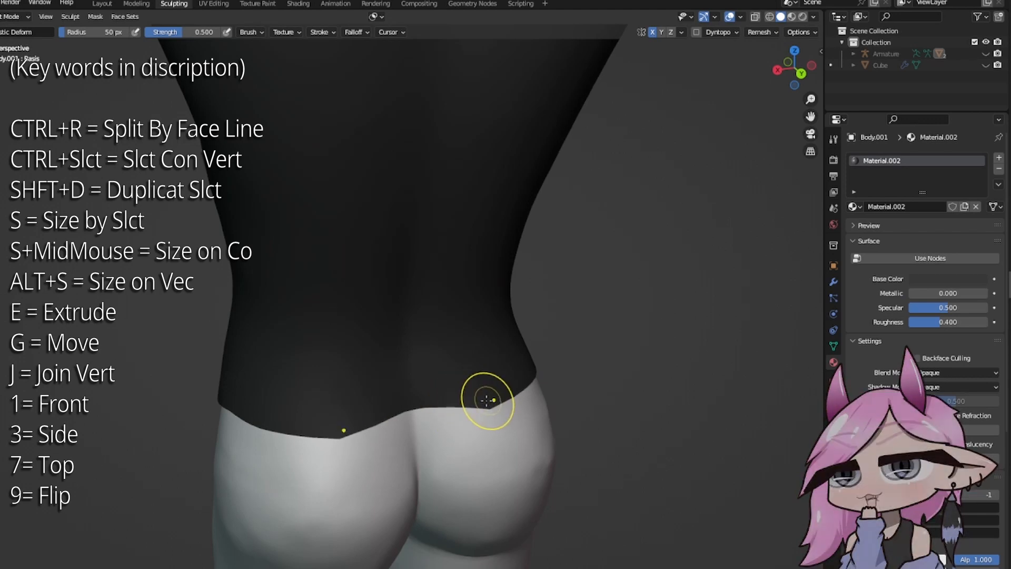
drag(465, 400, 419, 417)
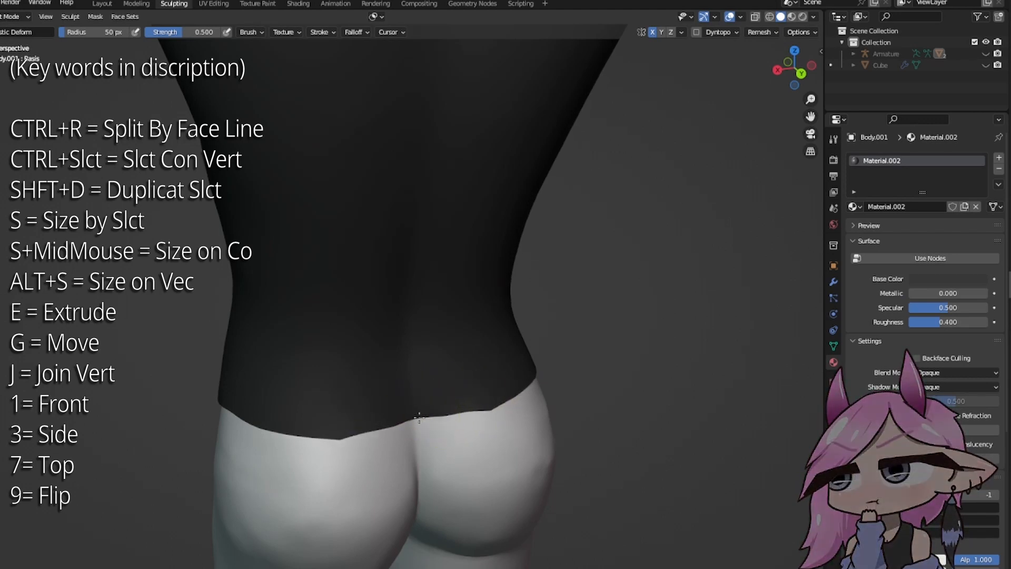
middle_drag(490, 401, 361, 259)
scroll(564, 386, up, 6)
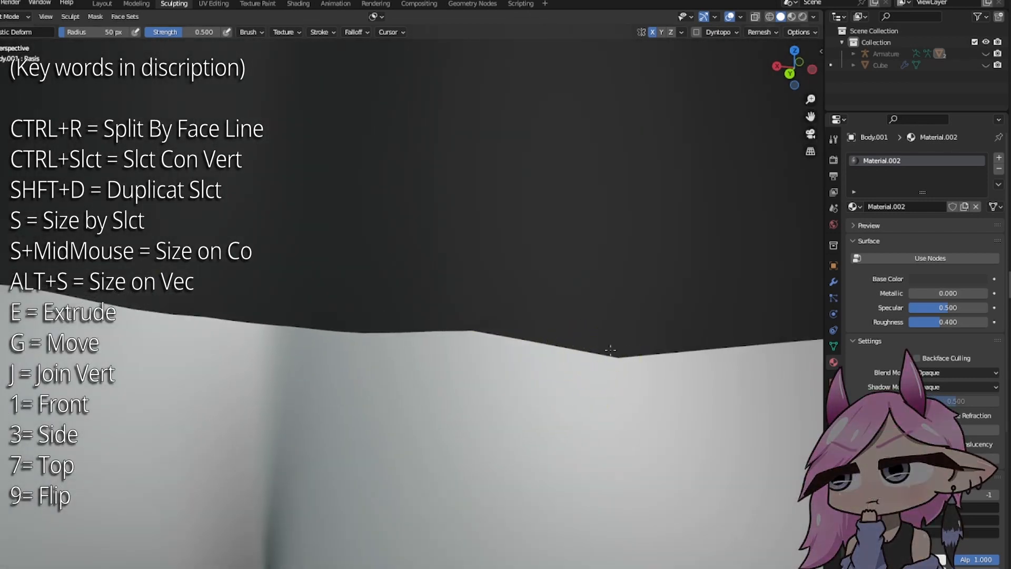
scroll(544, 310, down, 4)
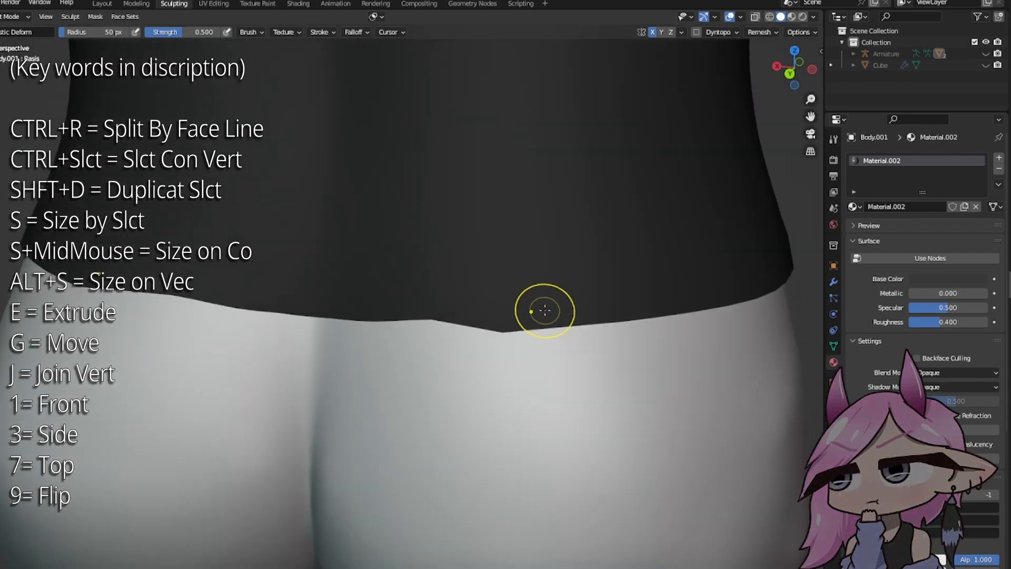
scroll(356, 368, down, 8)
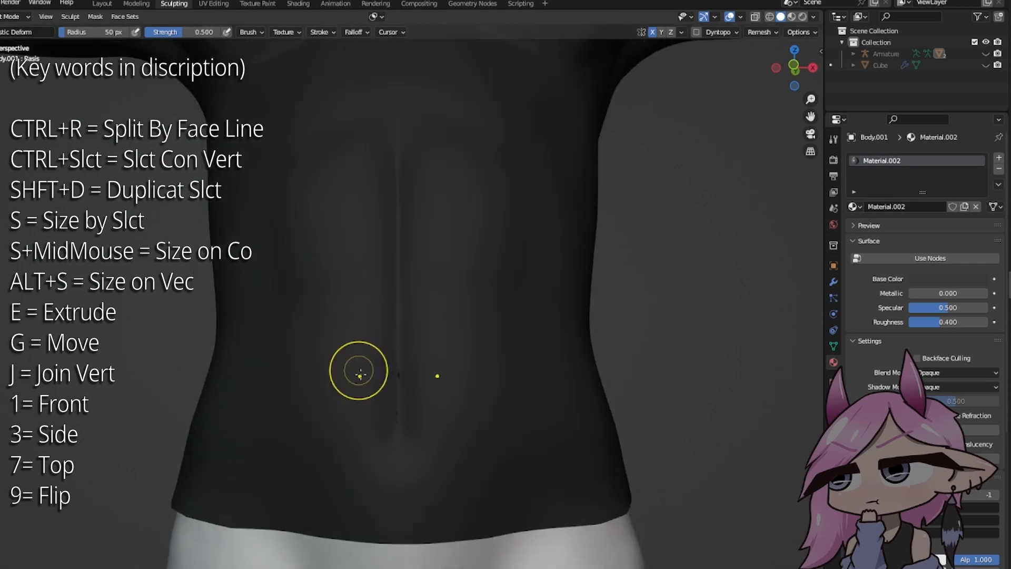
scroll(387, 334, up, 6)
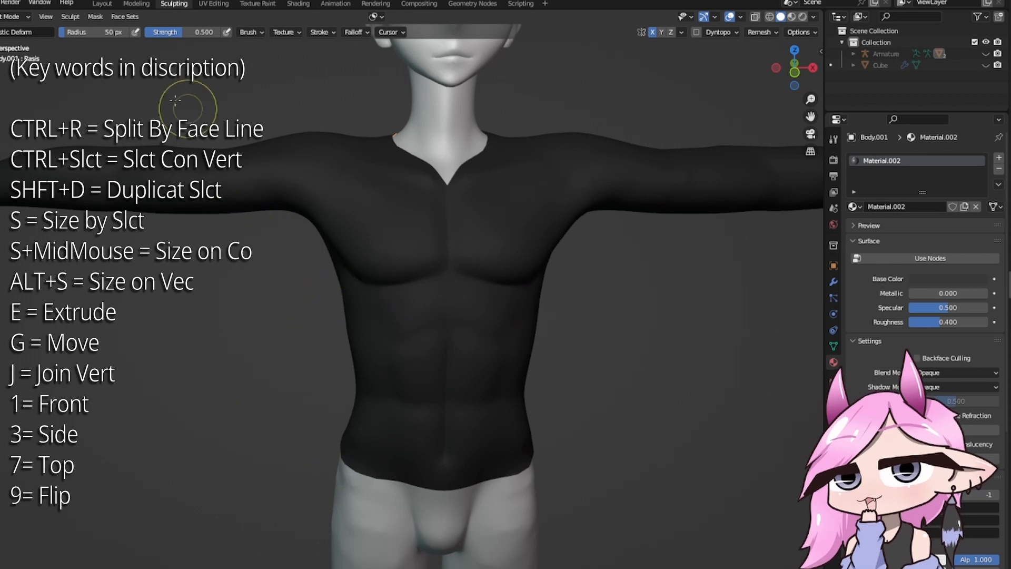
Step: Set the brush radius to 290 px and strength to 0.306, and reshape the shirt's torso over the abdomen with Elastic Deform
mouse_move(119, 32)
mouse_down()
mouse_move(185, 32)
mouse_move(168, 32)
mouse_up()
mouse_move(444, 336)
middle_down()
mouse_move(444, 301)
mouse_move(445, 316)
middle_up()
scroll(447, 361, down, 2)
scroll(415, 321, down, 1)
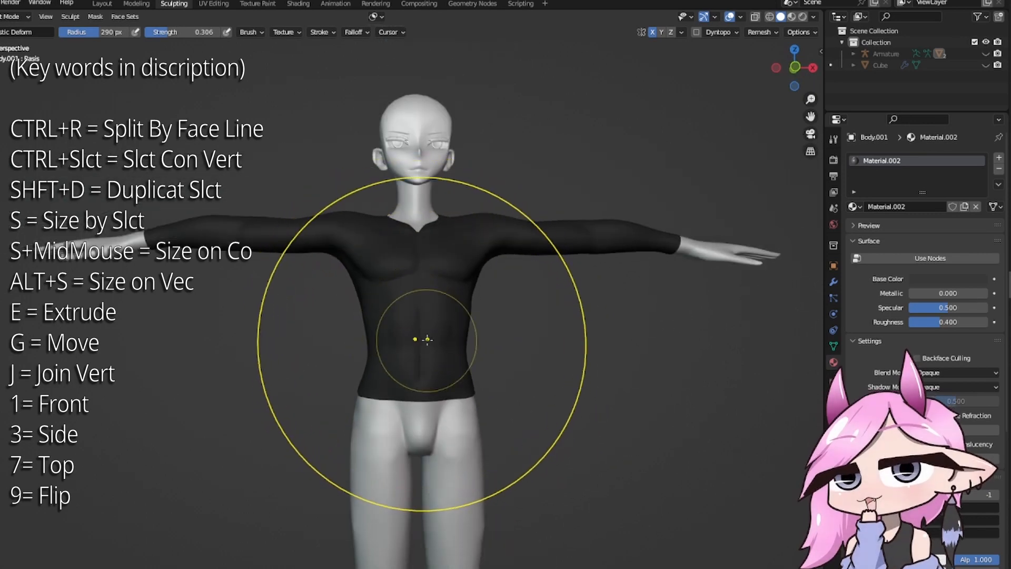
drag(413, 352, 447, 316)
scroll(447, 316, up, 4)
middle_drag(436, 384, 401, 380)
scroll(377, 356, up, 5)
scroll(357, 346, down, 6)
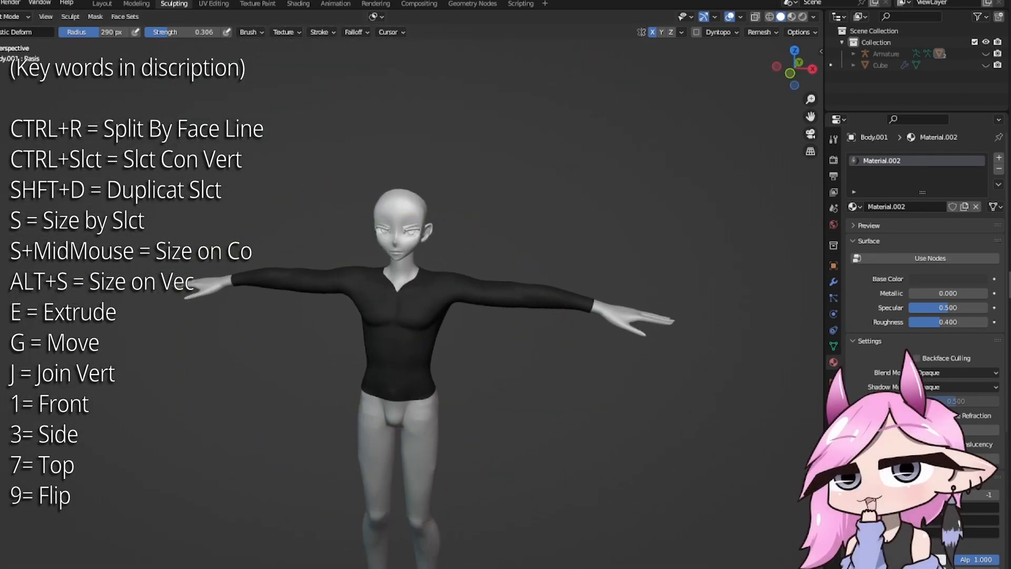
Step: Switch to the Layout workspace and examine the shirt's fit at the neckline, chest and hem
click(102, 4)
scroll(479, 337, up, 3)
scroll(406, 383, down, 4)
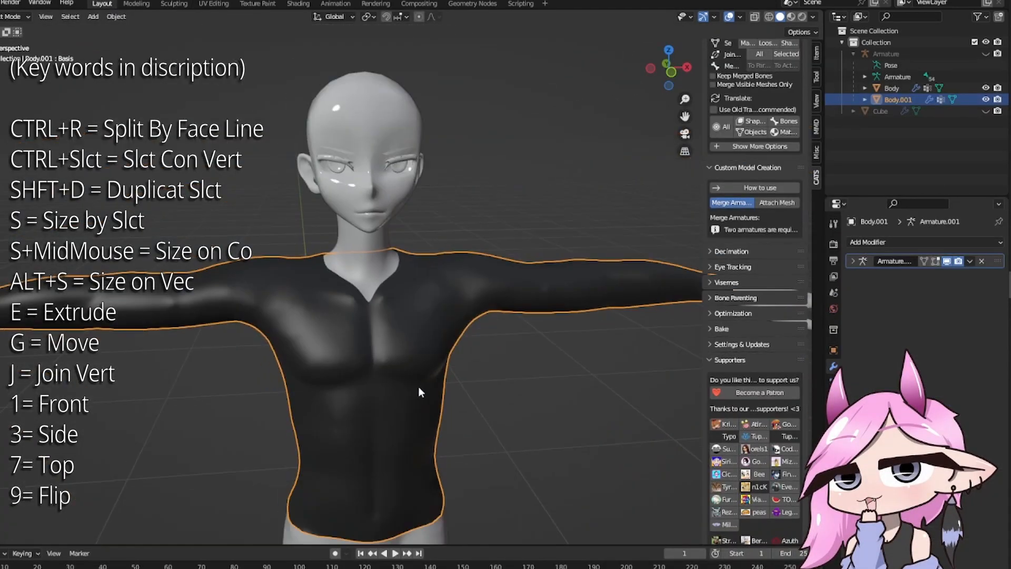
scroll(418, 387, up, 1)
middle_drag(336, 216, 543, 172)
scroll(570, 215, up, 2)
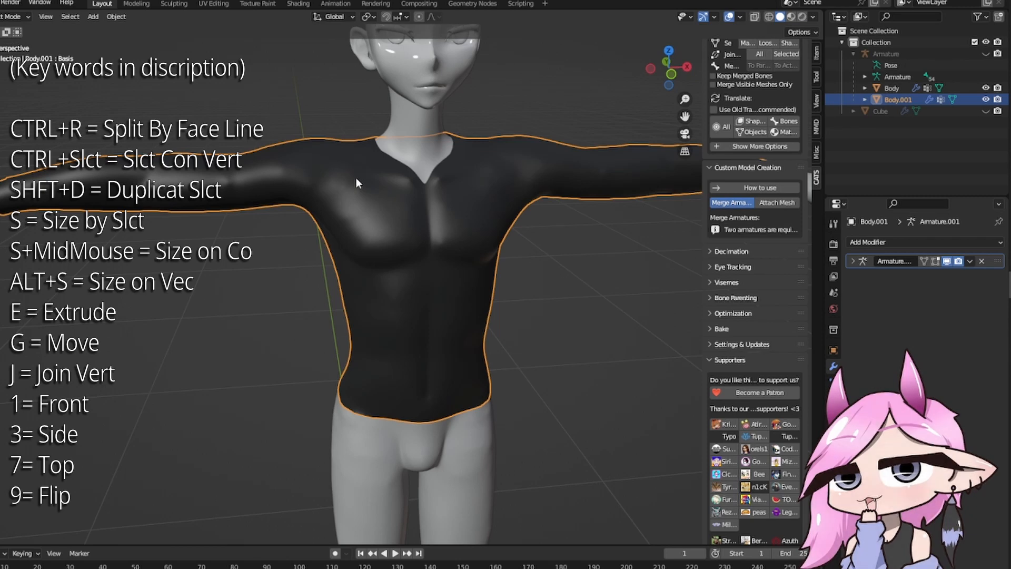
scroll(235, 178, up, 2)
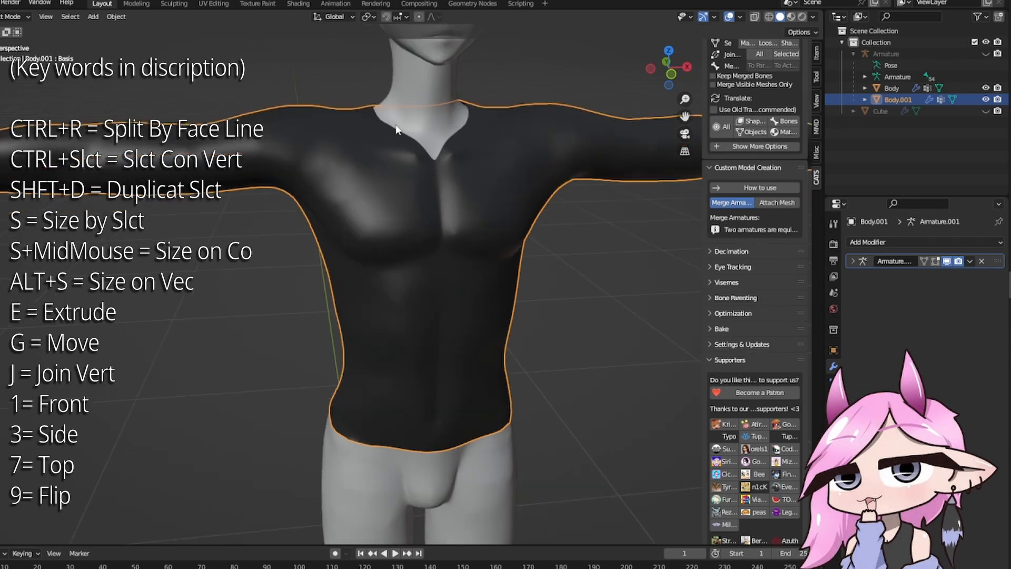
scroll(396, 129, down, 4)
middle_drag(434, 120, 292, 229)
Step: Select the body mesh and add a shape key named lEGS to it
click(189, 208)
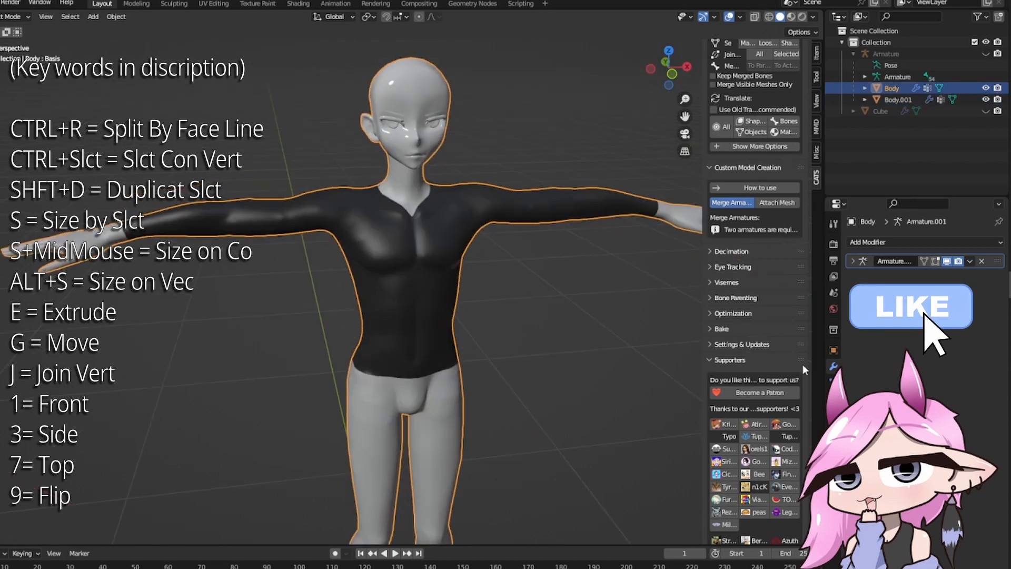
click(833, 378)
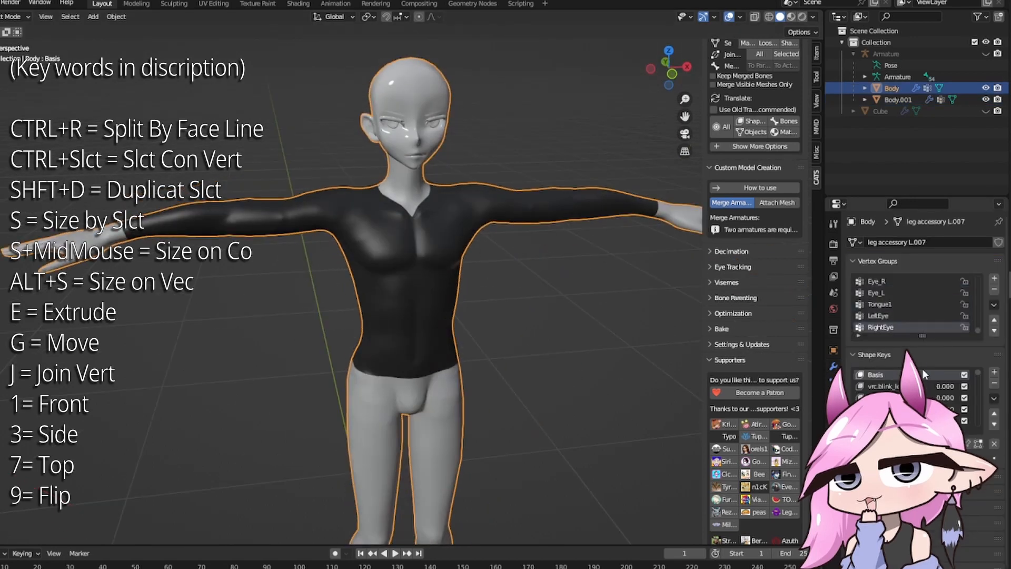
scroll(924, 371, down, 3)
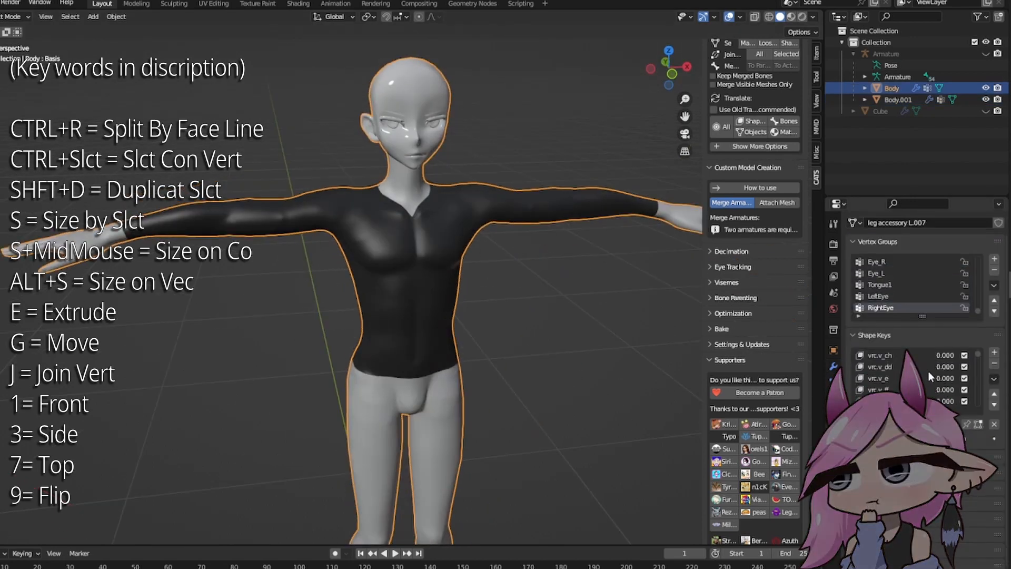
click(995, 355)
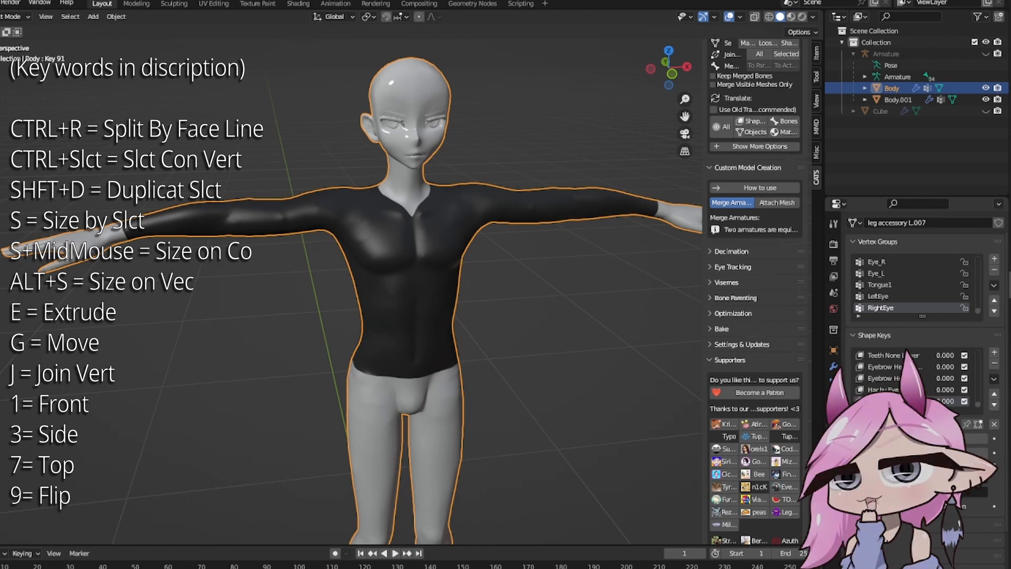
text(lEGS)
key(Return)
Step: Add another shape key named Arms to the body and set its value to 1.000
click(994, 352)
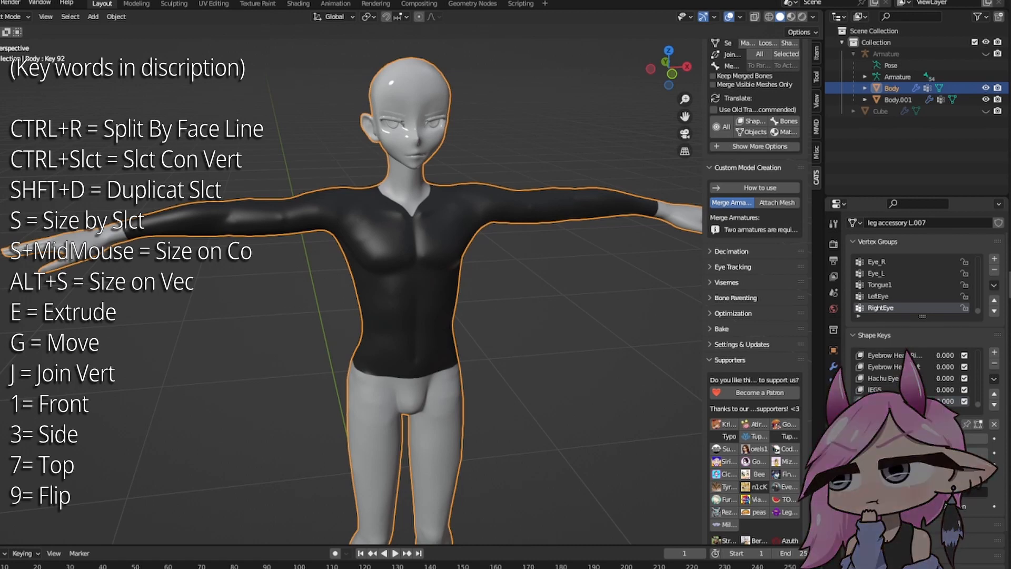
text(Arms)
key(Return)
drag(945, 400, 953, 401)
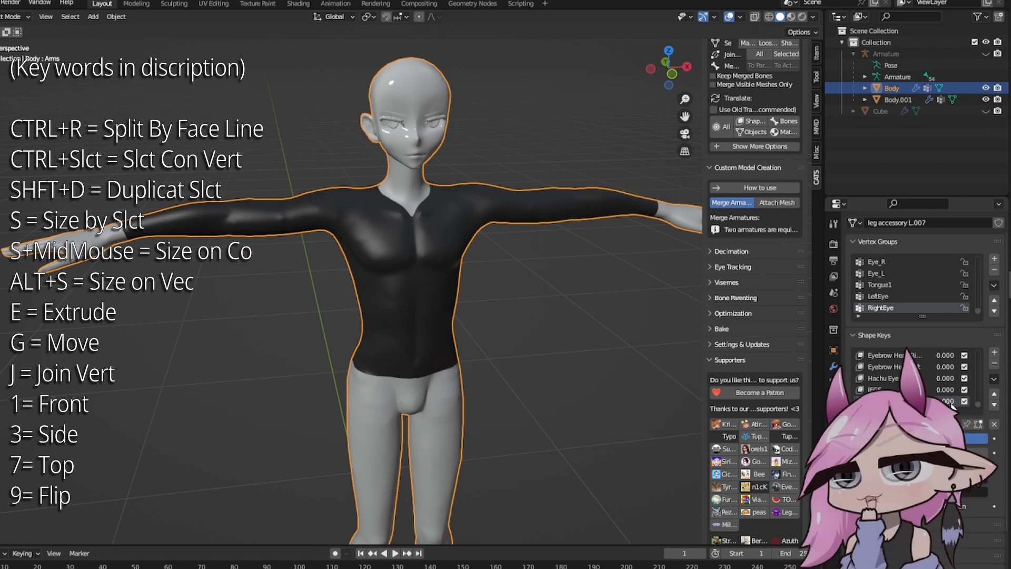
Step: Return to the Sculpting workspace, show the body's shape keys and switch the viewport to wireframe shading
click(185, 5)
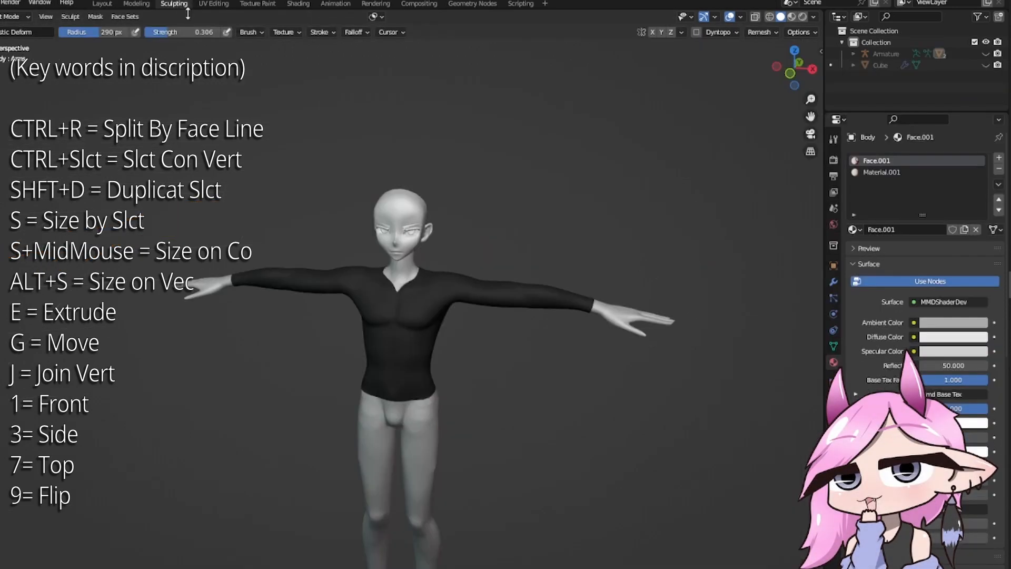
click(833, 345)
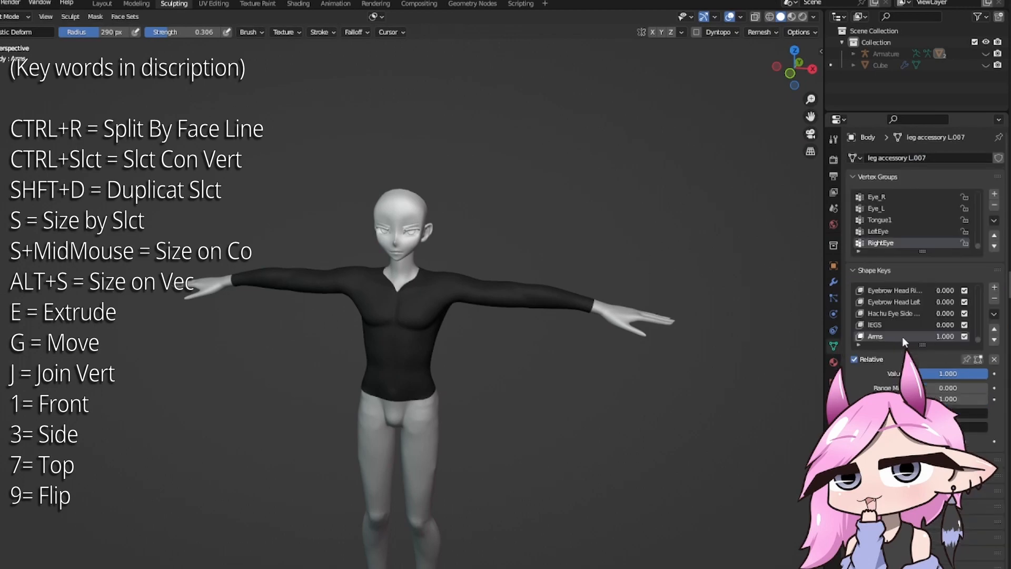
scroll(573, 279, up, 4)
shift+middle_drag(661, 271, 514, 260)
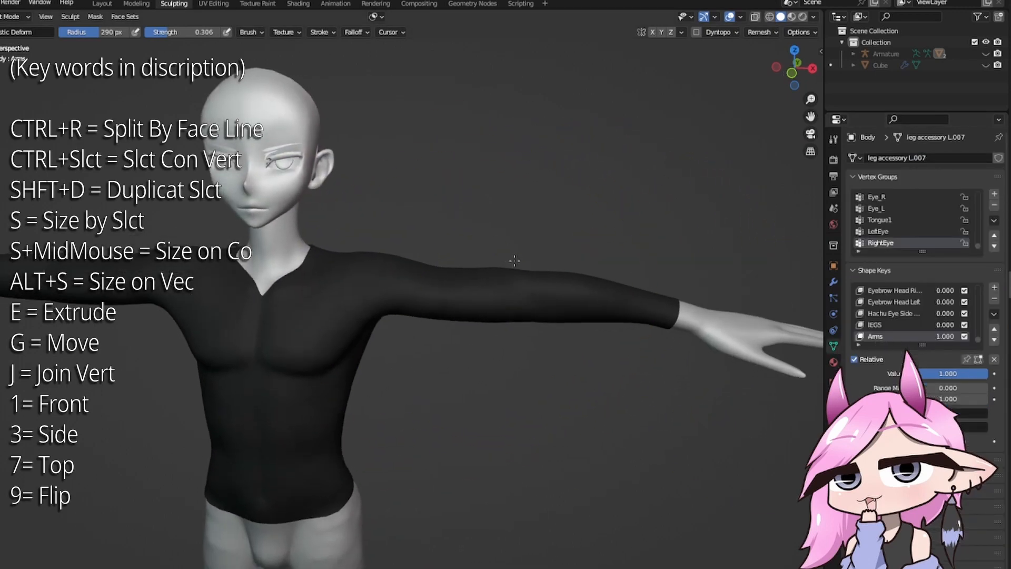
key(z)
click(440, 274)
Step: Examine the body mesh along the covered arm, from the wrist to the shoulder and chest, in wireframe
shift+middle_drag(584, 285, 500, 286)
scroll(501, 286, up, 5)
drag(536, 213, 533, 205)
shift+middle_drag(652, 248, 494, 248)
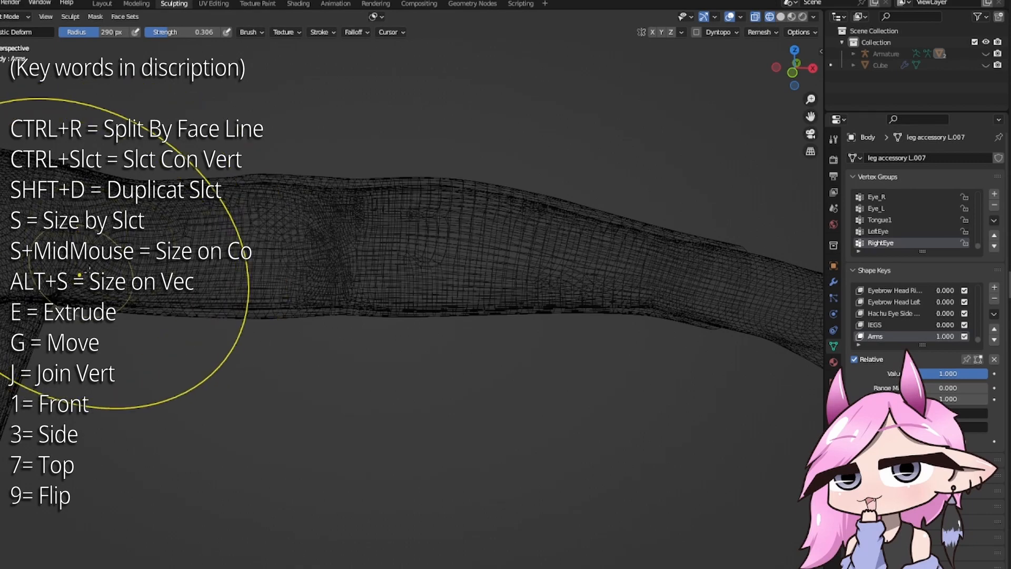
shift+middle_drag(192, 267, 414, 307)
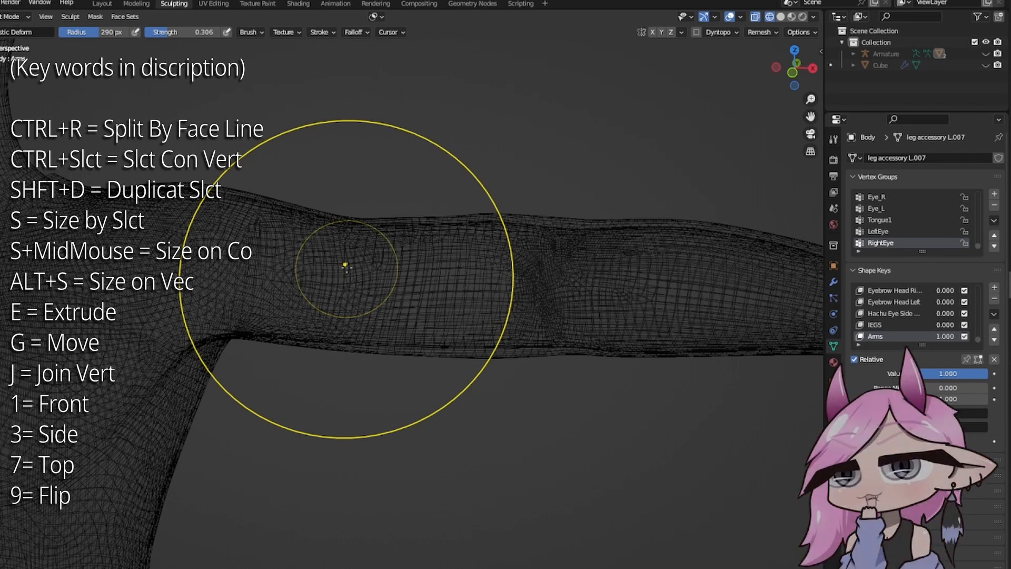
scroll(469, 256, down, 10)
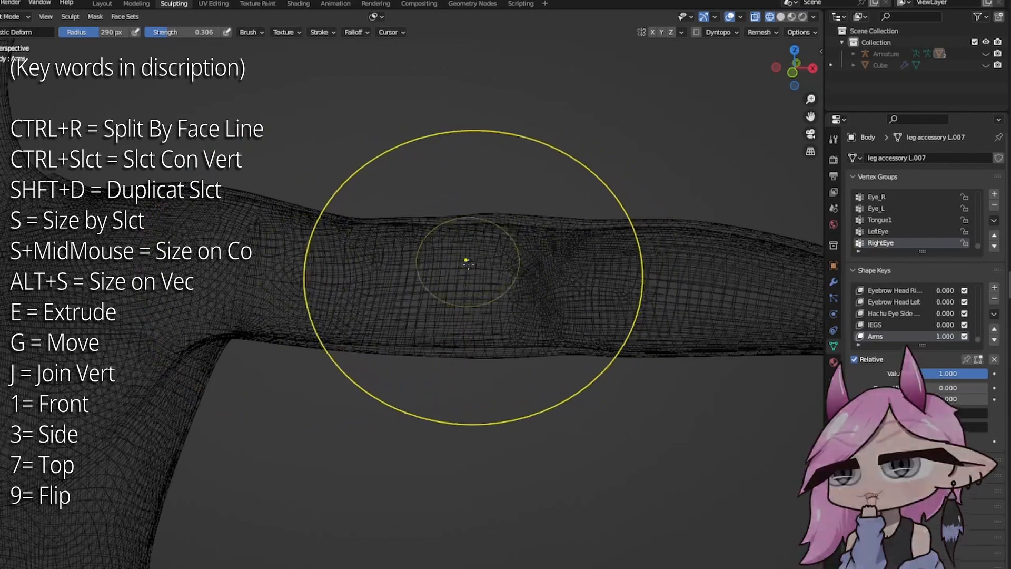
scroll(474, 226, up, 8)
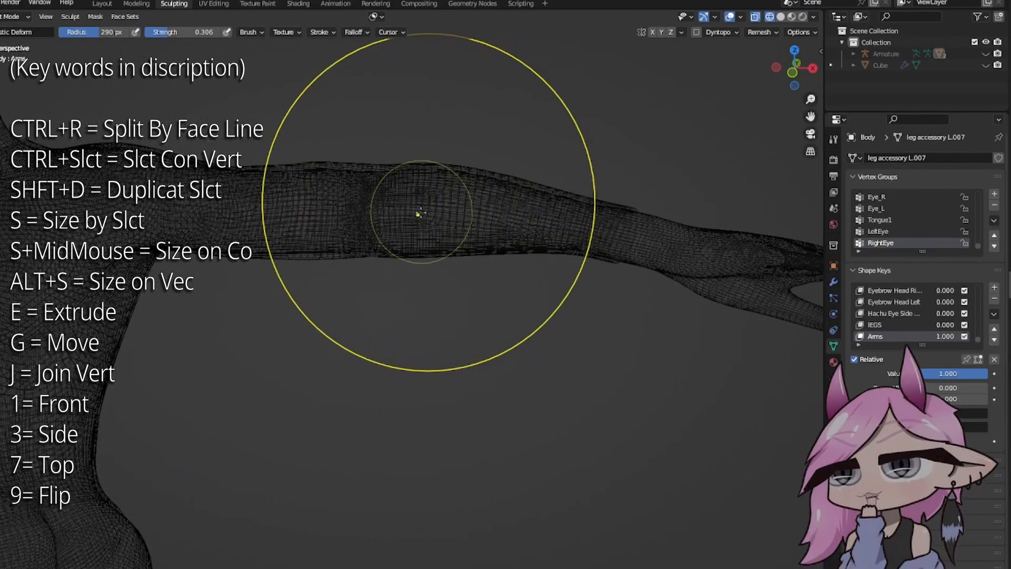
shift+middle_drag(315, 212, 489, 253)
shift+middle_drag(322, 249, 464, 204)
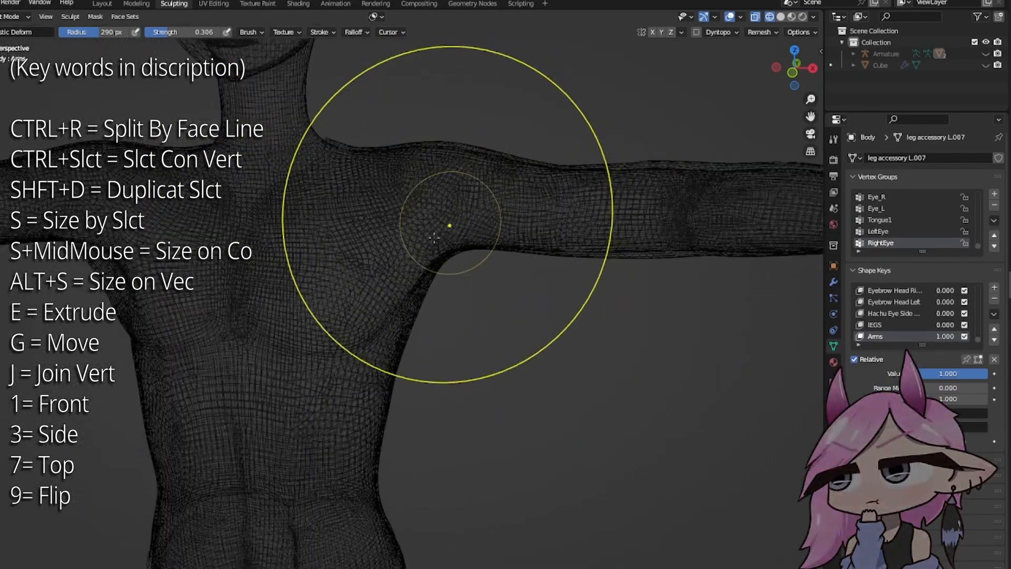
Step: Return the viewport to solid shading and inspect the shirt around the underarm and sleeve
key(z)
click(542, 282)
mouse_move(513, 285)
middle_down()
mouse_move(463, 260)
mouse_move(504, 289)
middle_up()
scroll(440, 215, up, 3)
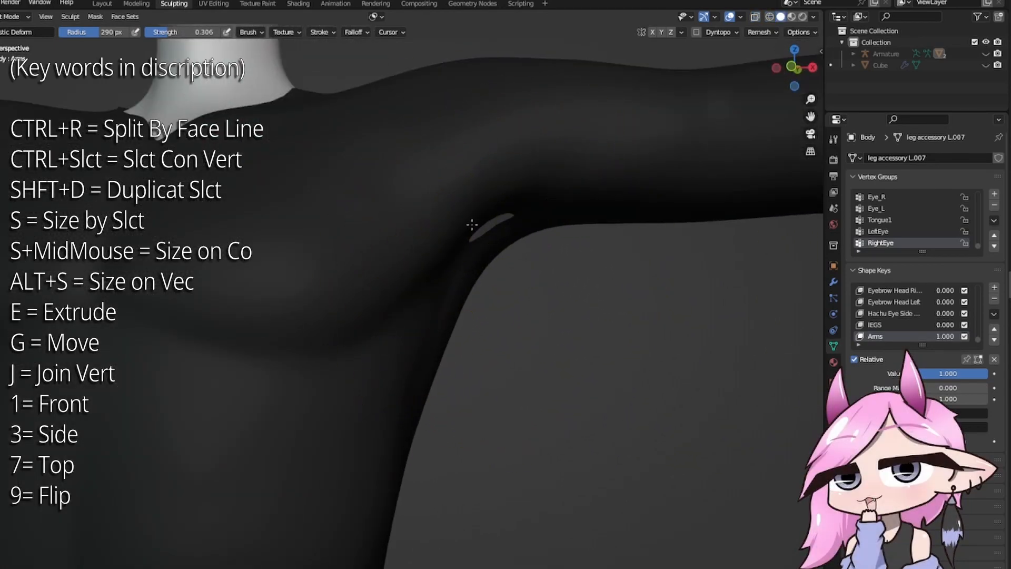
scroll(454, 202, down, 5)
scroll(516, 210, up, 2)
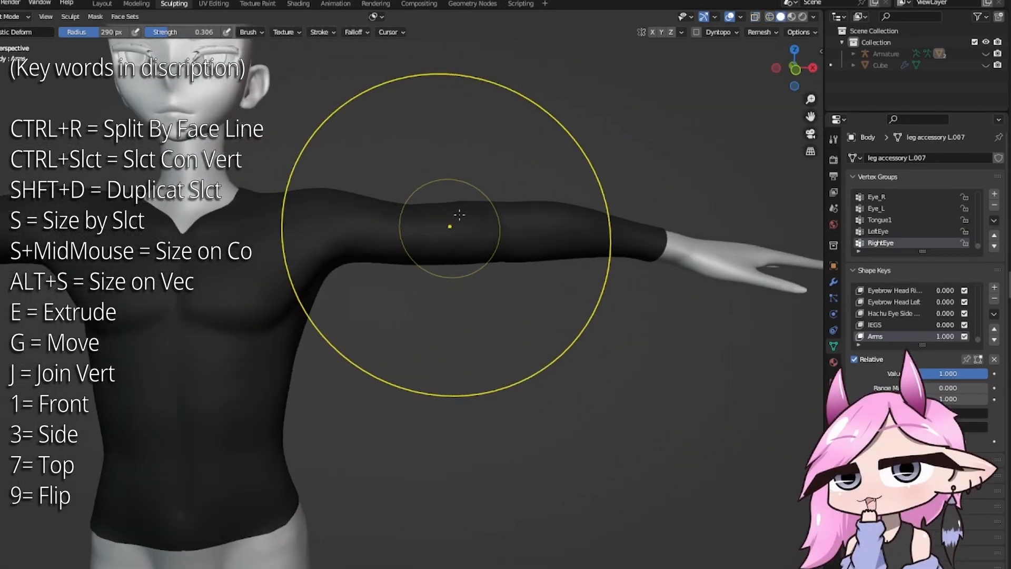
Step: Alternate between viewport shading modes to compare the body with the shirt around the sleeve and shoulder
key(z)
click(479, 308)
middle_drag(522, 245, 506, 266)
key(z)
click(706, 282)
key(z)
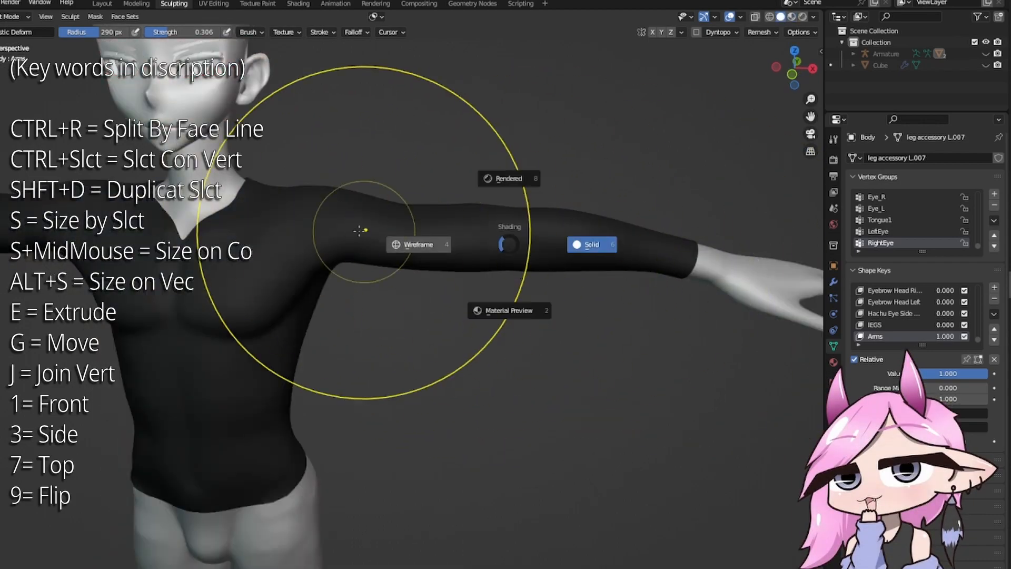
click(361, 228)
scroll(477, 206, up, 5)
mouse_move(524, 184)
middle_down()
mouse_move(575, 302)
mouse_move(484, 289)
mouse_move(621, 289)
mouse_move(481, 219)
mouse_move(505, 237)
mouse_move(559, 241)
middle_up()
scroll(621, 290, down, 5)
scroll(530, 252, down, 5)
scroll(649, 235, up, 2)
scroll(649, 235, down, 2)
Step: Switch the viewport to Material Preview shading and inspect the shirt's neckline, chest and shoulder up close
key(z)
click(473, 266)
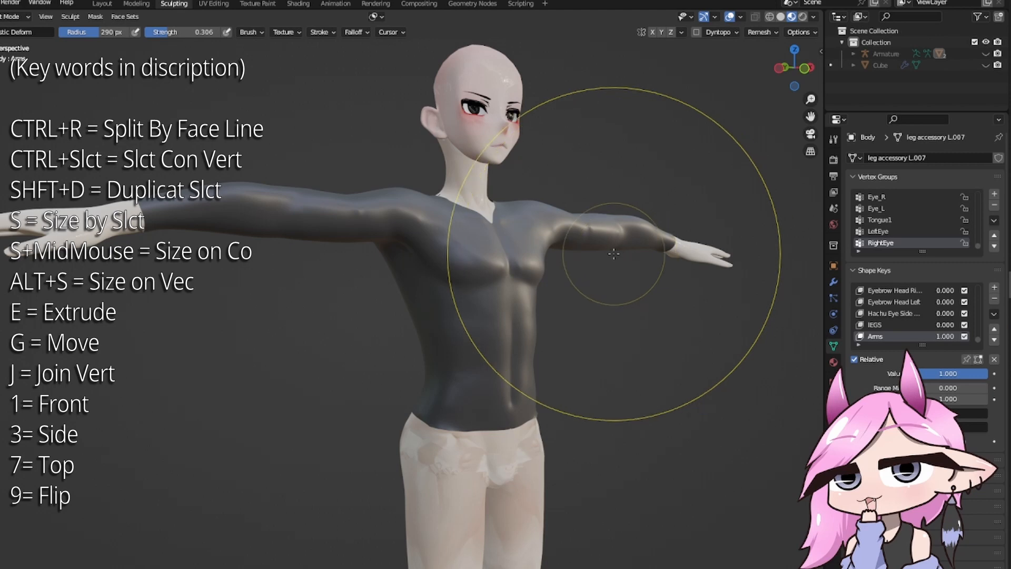
middle_drag(613, 254, 456, 294)
scroll(611, 208, up, 4)
scroll(543, 231, up, 2)
key(f)
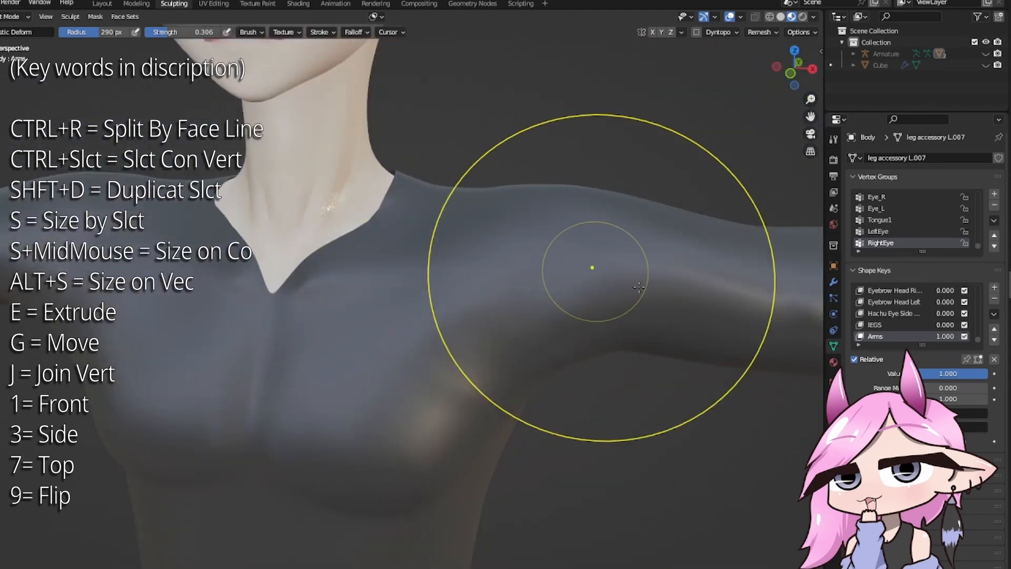
Step: Test the Arms shape key's value and view the shirt on the whole figure from several angles
drag(945, 336, 889, 336)
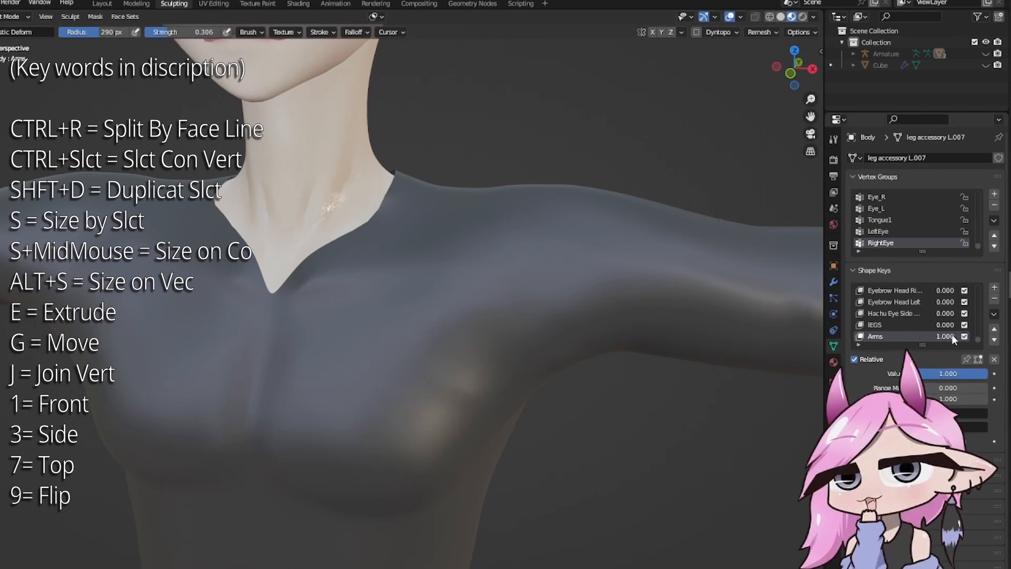
scroll(547, 289, down, 7)
shift+middle_drag(384, 368, 495, 234)
middle_drag(503, 278, 494, 216)
mouse_move(495, 215)
shift+middle_down()
mouse_move(562, 334)
mouse_move(660, 327)
shift+middle_up()
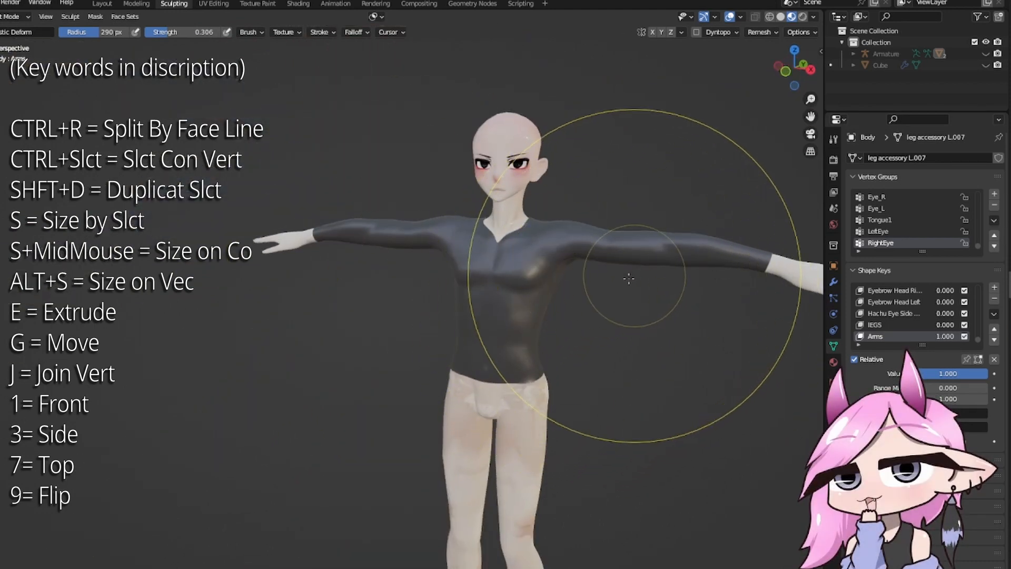
middle_drag(508, 305, 473, 282)
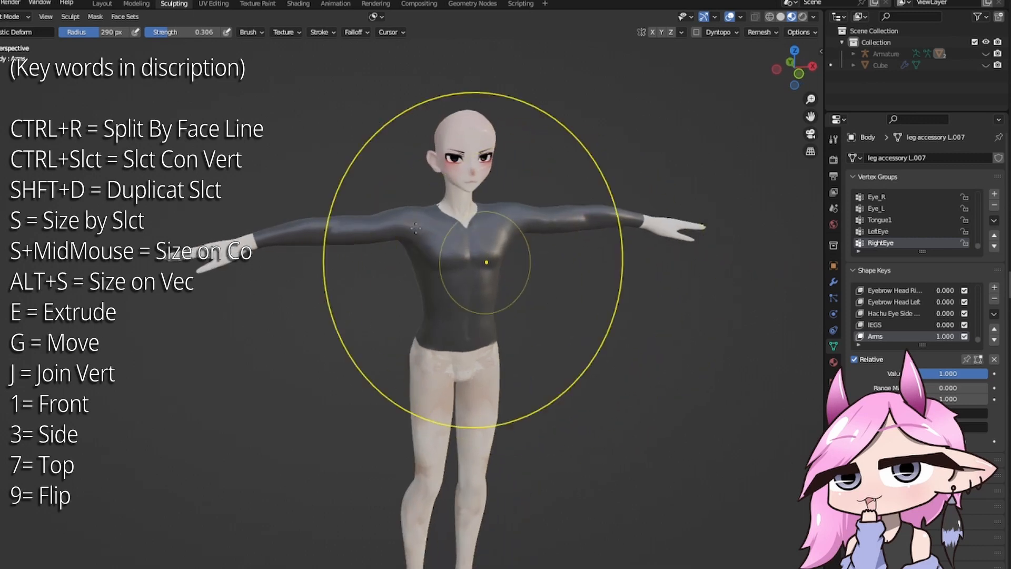
Step: In the Layout workspace, hide the dark shirt to view the body, and reveal all hidden objects
click(101, 4)
scroll(412, 276, up, 2)
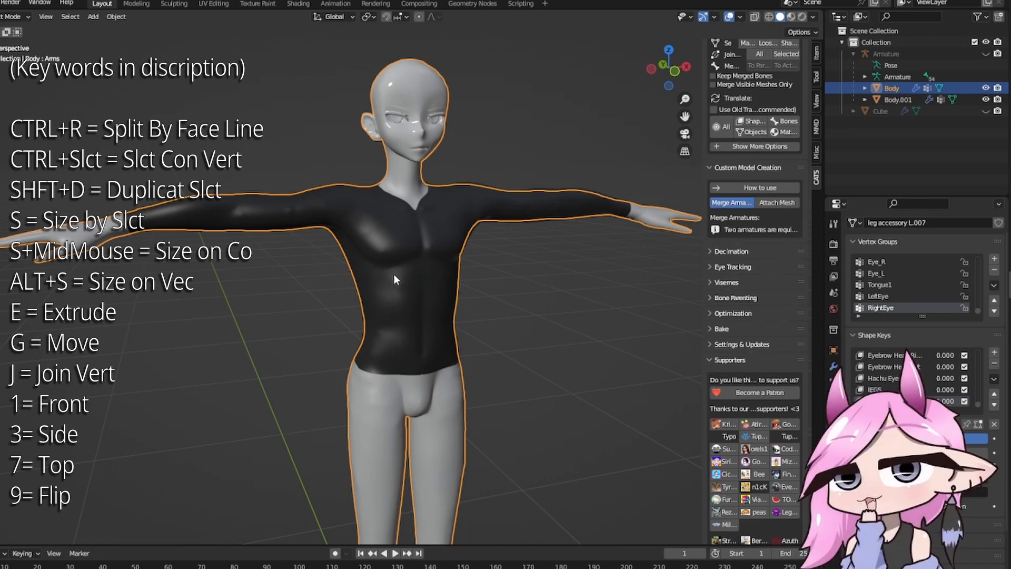
middle_drag(490, 286, 396, 293)
shift+middle_drag(396, 293, 493, 225)
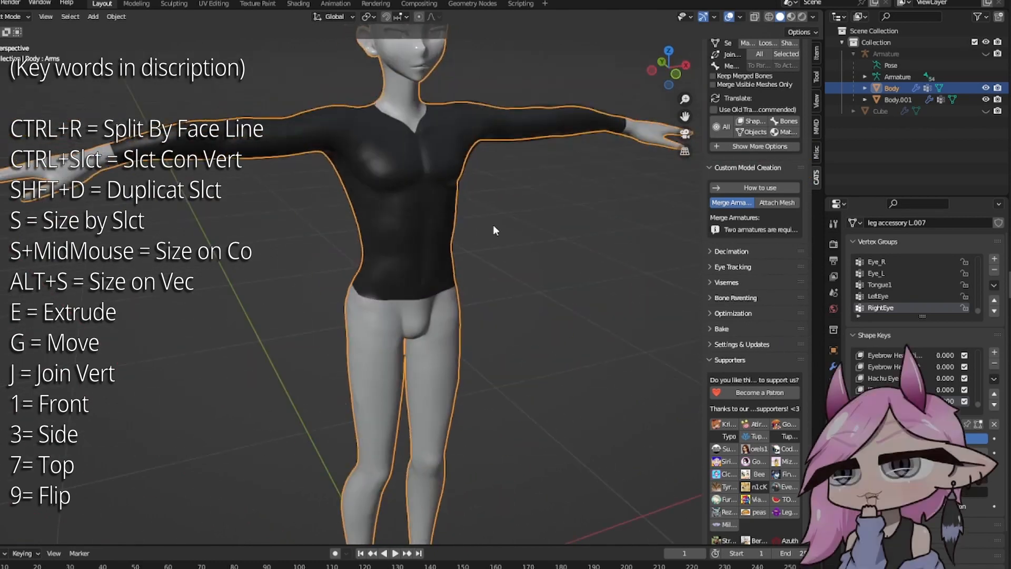
scroll(493, 225, up, 3)
shift+middle_drag(411, 225, 490, 319)
click(400, 287)
scroll(394, 285, down, 3)
key(h)
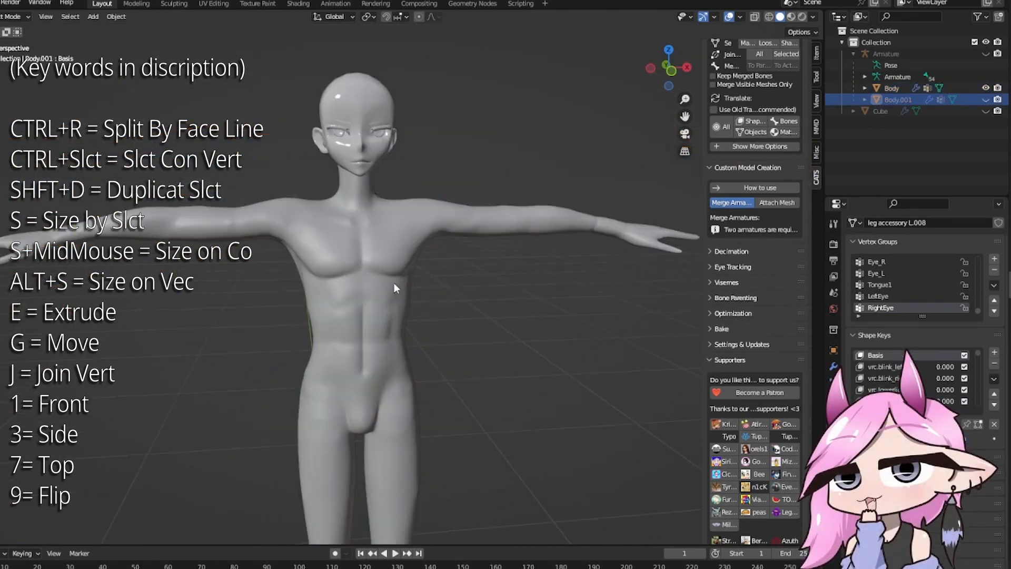
key(alt+h)
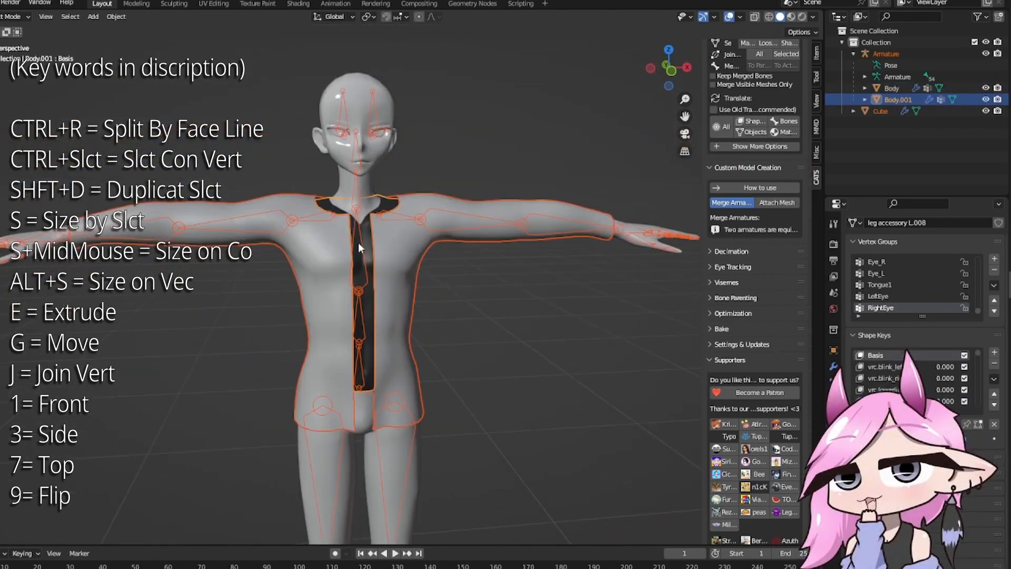
Step: Select the white jacket mesh (Cube) and apply its Shrinkwrap modifier
click(404, 250)
middle_drag(404, 250, 507, 287)
scroll(542, 267, up, 2)
click(833, 366)
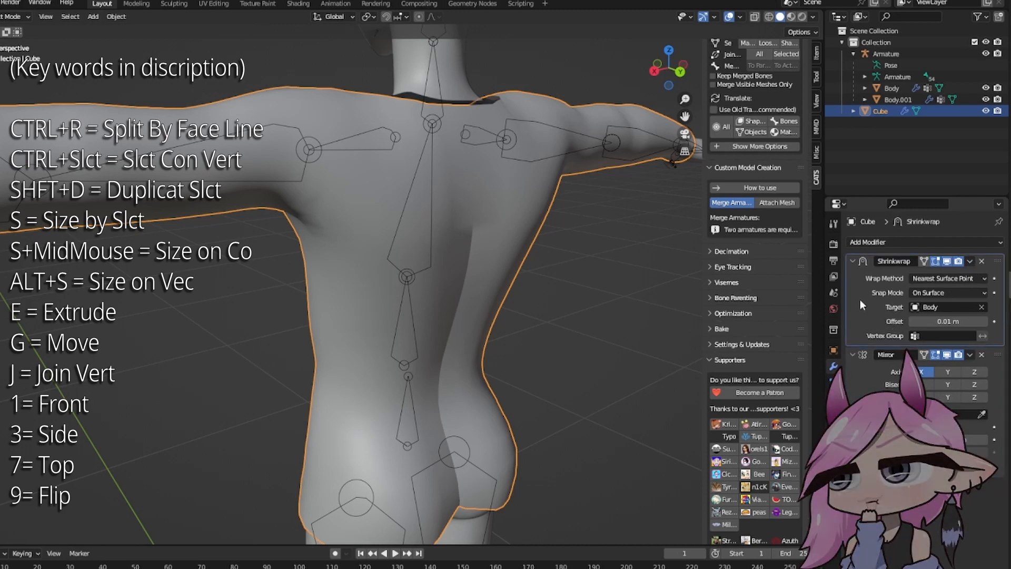
key(ctrl+a)
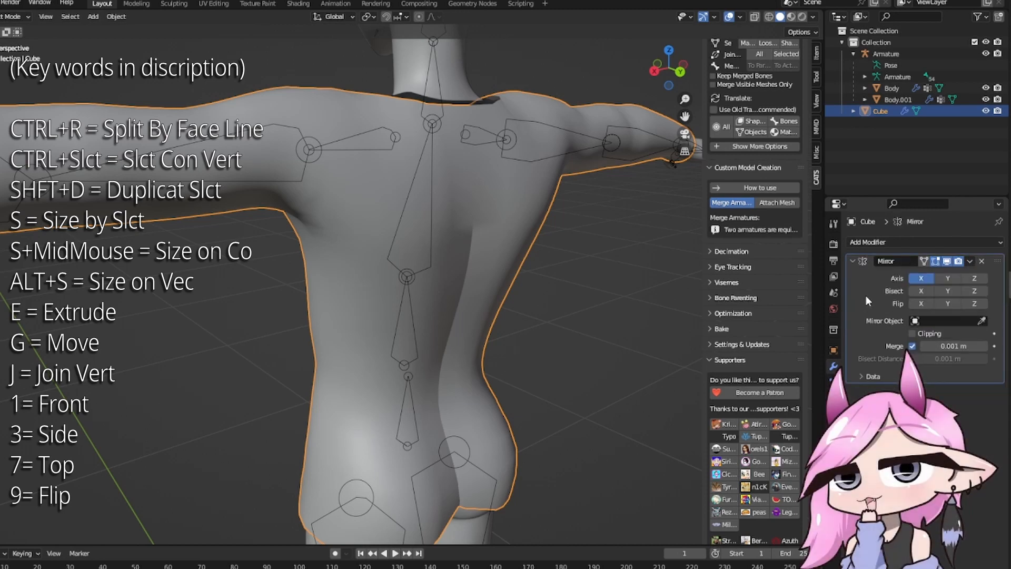
key(ctrl+a)
Step: Select the jacket's vertical centre-back edge loop and flatten it by repeatedly scaling along X, by about 0.08 and 0.065, with proportional editing
middle_drag(453, 308, 486, 237)
key(Tab)
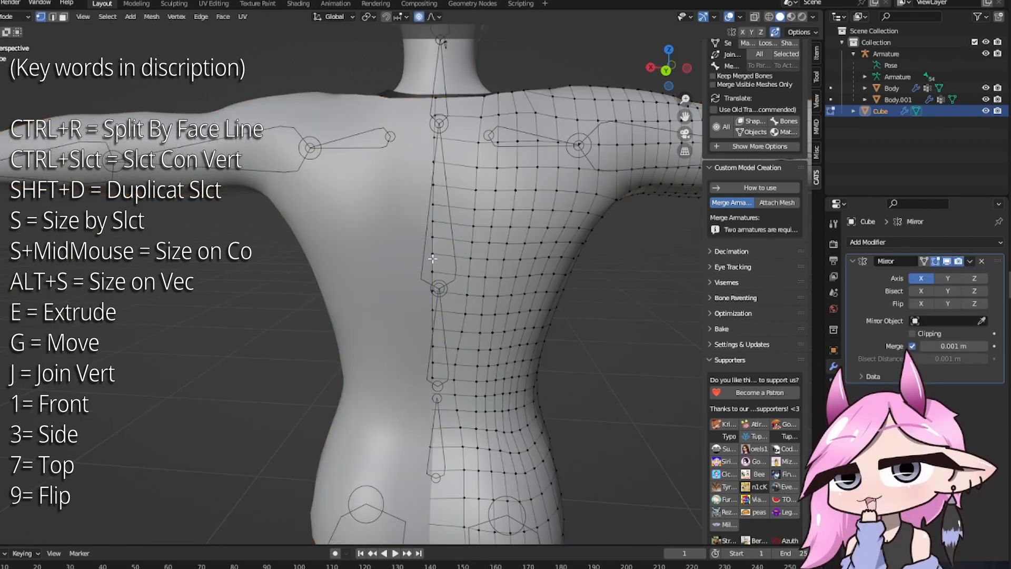
alt+click(432, 258)
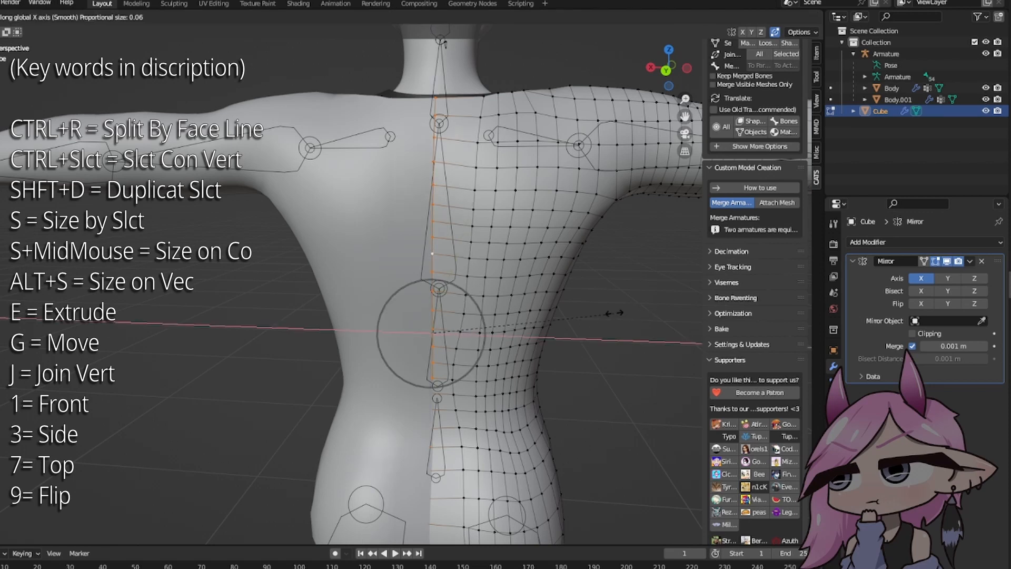
click(508, 334)
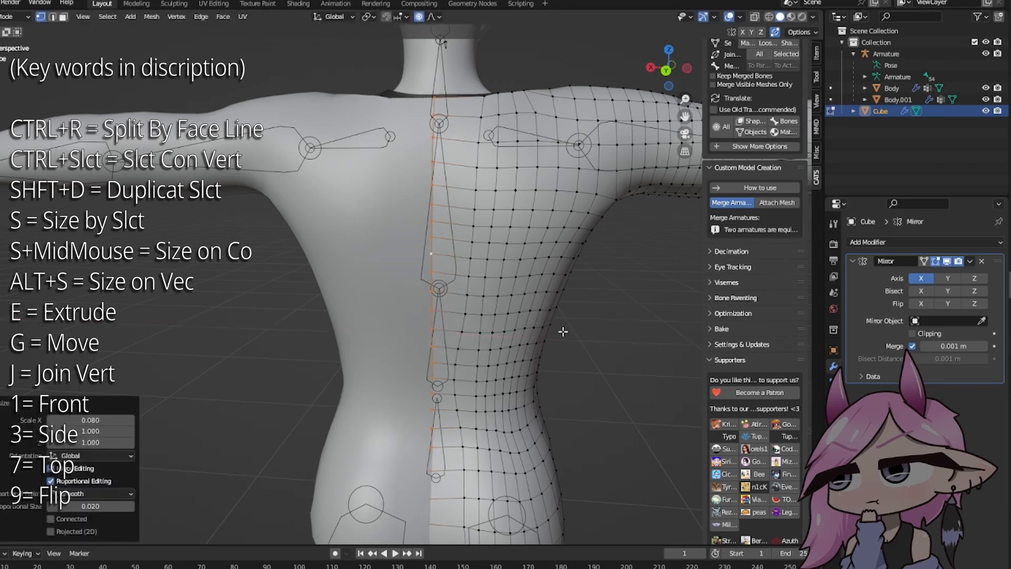
click(498, 329)
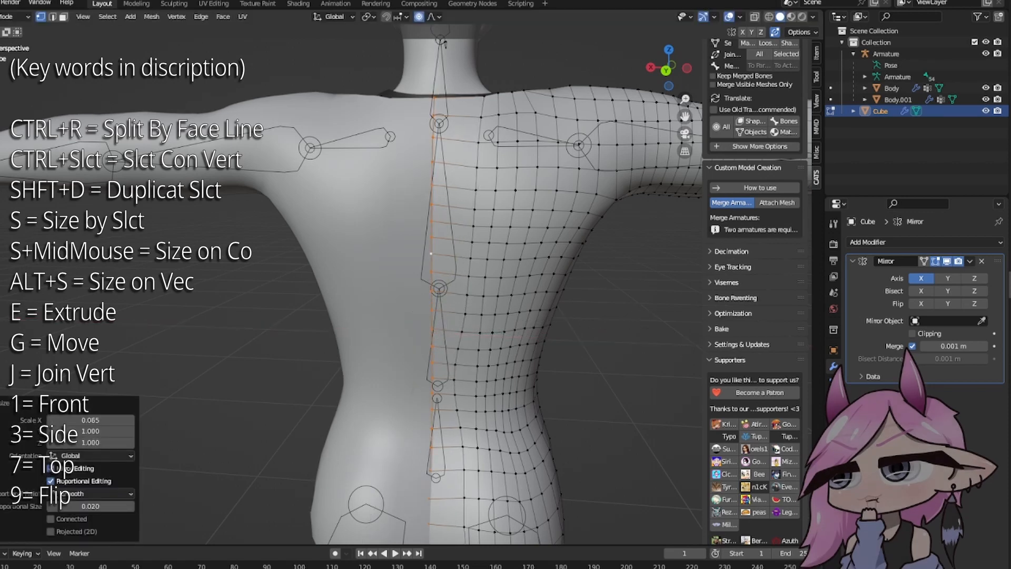
click(455, 340)
scroll(516, 343, down, 3)
key(Tab)
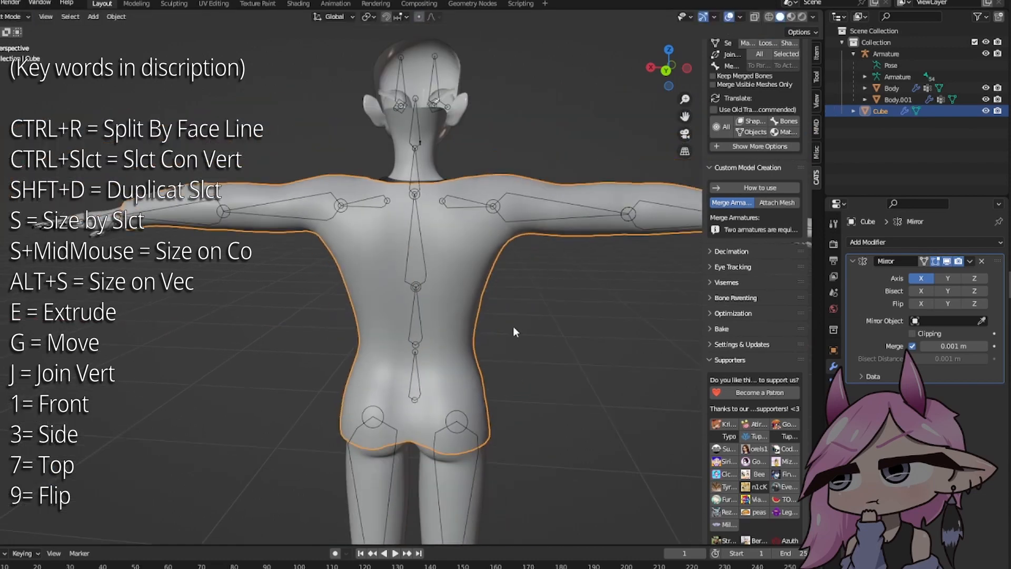
Step: Apply the jacket's Mirror modifier and check the full mesh from the back
middle_drag(513, 326, 487, 340)
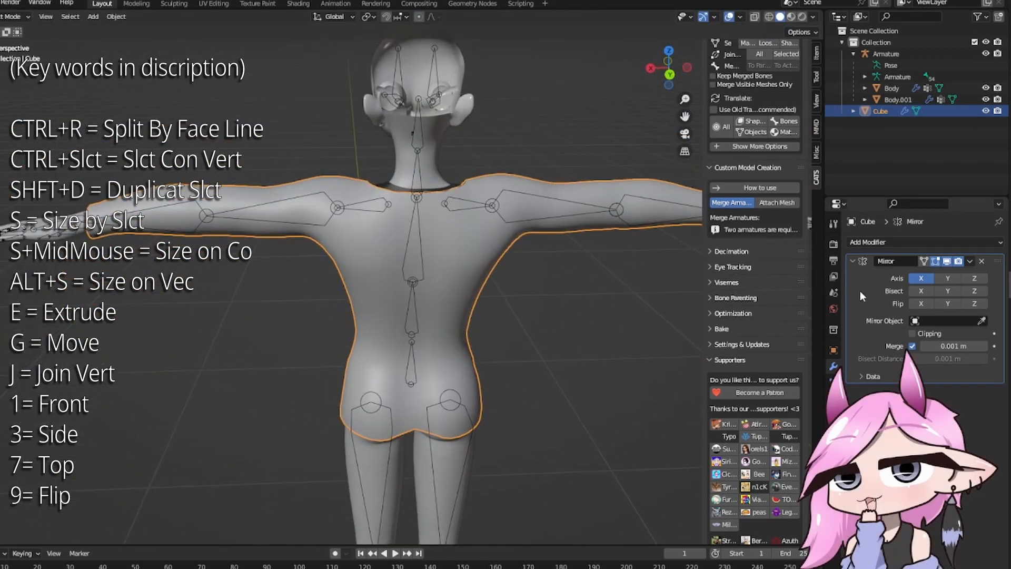
key(ctrl+a)
key(Tab)
mouse_move(437, 250)
middle_down()
mouse_move(510, 248)
mouse_move(388, 248)
mouse_move(388, 216)
middle_up()
key(Tab)
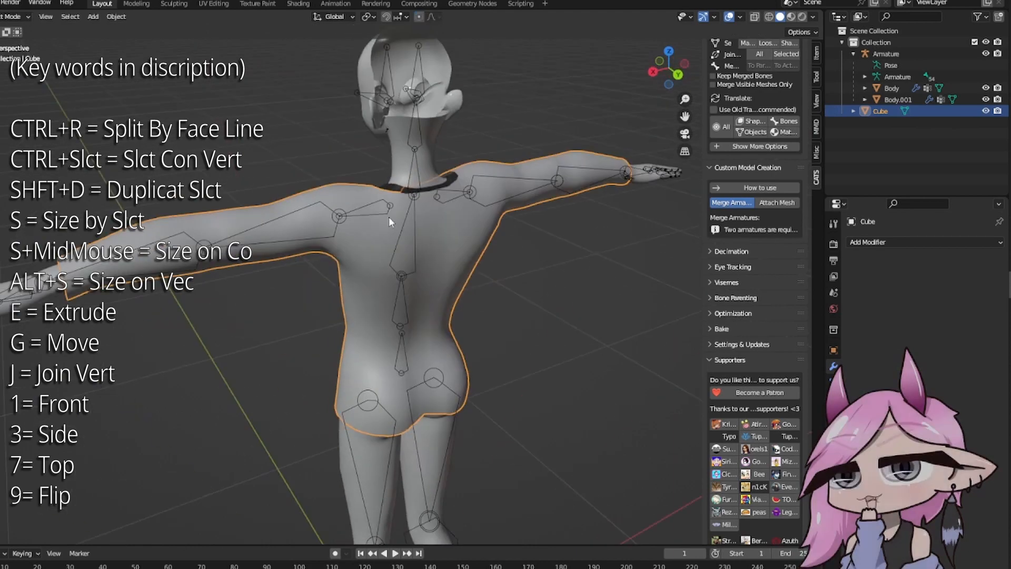
Step: Switch to the Sculpting workspace with the jacket selected and enable sculpt symmetry along X
click(181, 4)
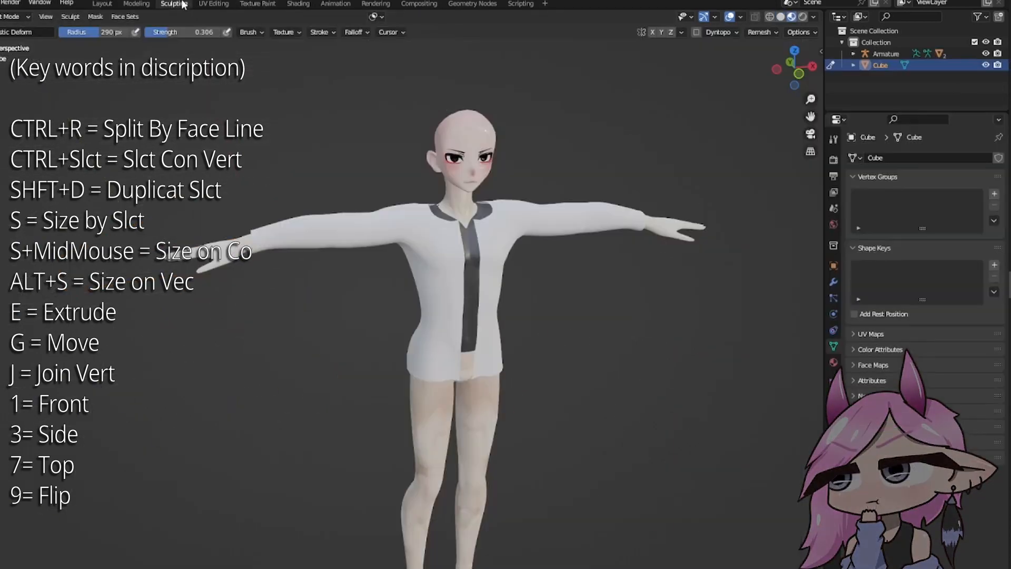
middle_drag(627, 146, 630, 289)
click(662, 33)
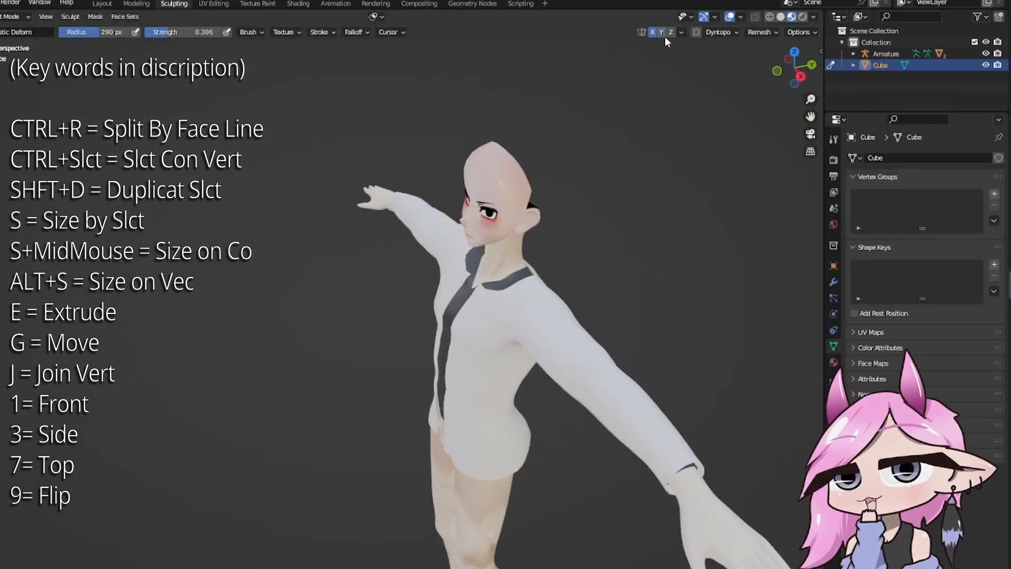
Step: Adjust the jacket's sides and underarm area with short mirrored Elastic Deform strokes so it covers the dark shirt
middle_drag(630, 342, 485, 314)
shift+middle_drag(375, 314, 567, 314)
scroll(512, 300, up, 5)
mouse_move(512, 300)
mouse_down()
mouse_move(559, 415)
mouse_move(542, 240)
mouse_up()
mouse_move(542, 262)
middle_down()
mouse_move(466, 269)
mouse_move(489, 263)
middle_up()
drag(313, 284, 303, 287)
mouse_move(304, 287)
middle_down()
mouse_move(500, 295)
mouse_move(632, 368)
mouse_move(630, 294)
middle_up()
scroll(452, 315, up, 4)
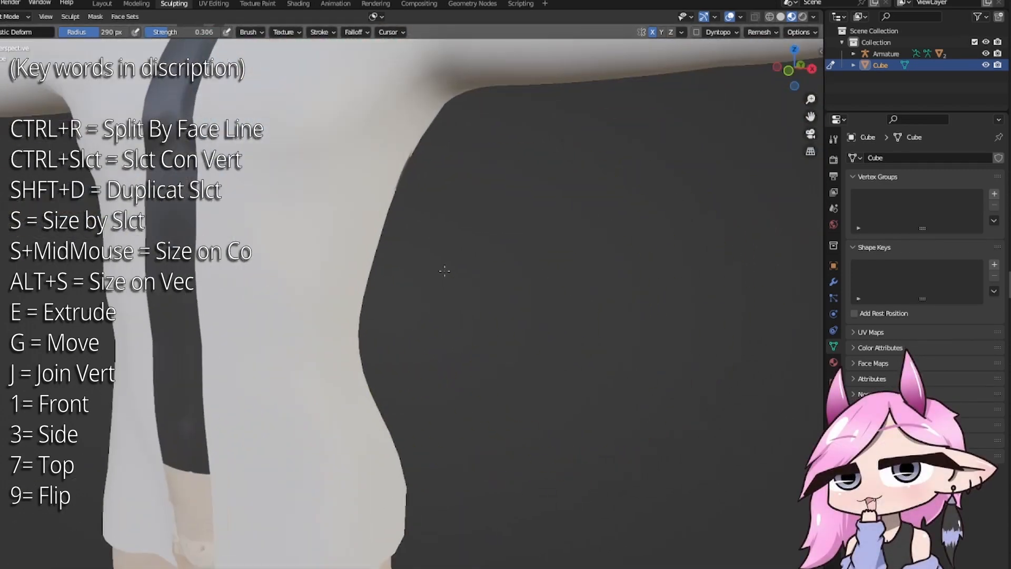
middle_drag(445, 269, 434, 189)
drag(467, 235, 479, 237)
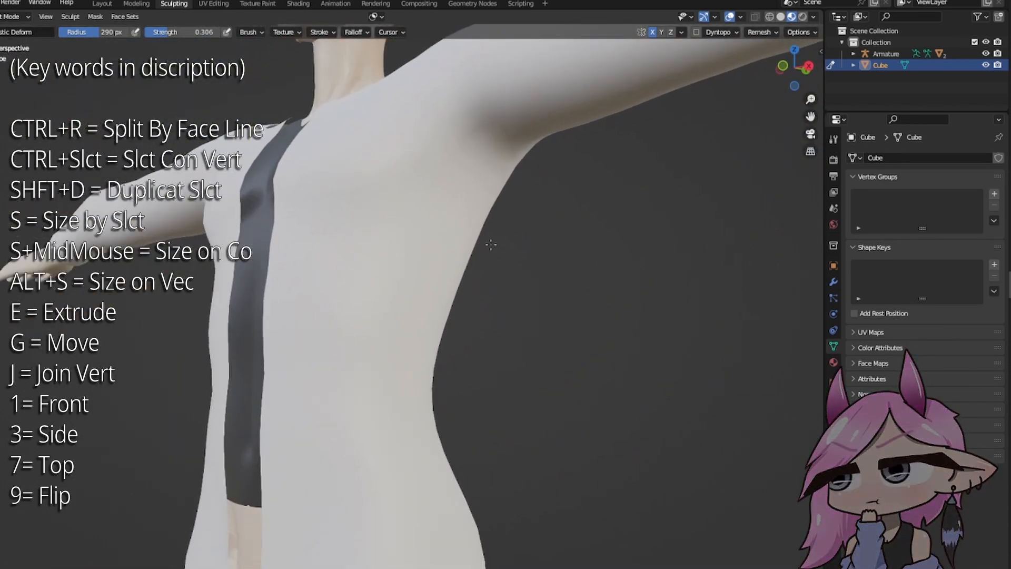
middle_drag(491, 245, 562, 279)
scroll(397, 285, down, 4)
mouse_move(397, 285)
shift+middle_down()
mouse_move(519, 311)
mouse_move(479, 314)
shift+middle_up()
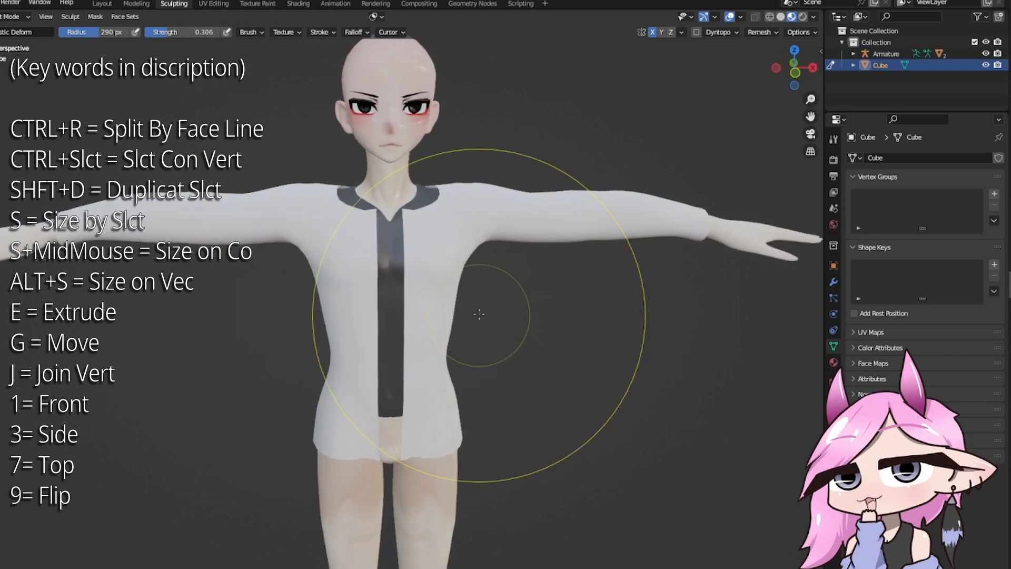
Step: Pull the jacket's neckline and shoulders over the dark shirt with mirrored Elastic Deform strokes to cover the areas poking through
mouse_move(339, 316)
middle_down()
mouse_move(395, 316)
mouse_move(515, 284)
middle_up()
key(1)
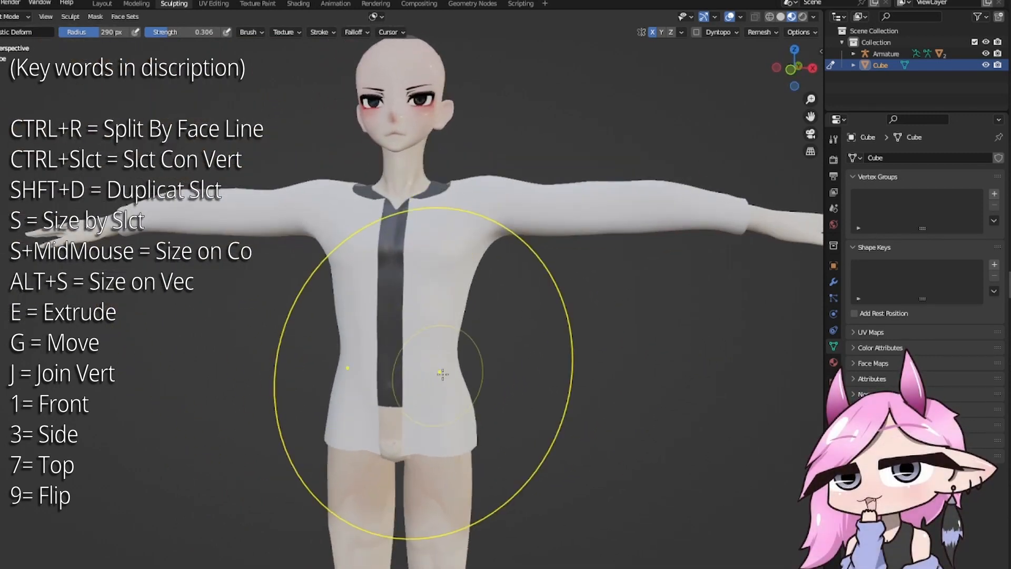
middle_drag(444, 201, 463, 388)
scroll(464, 292, up, 4)
scroll(576, 282, up, 3)
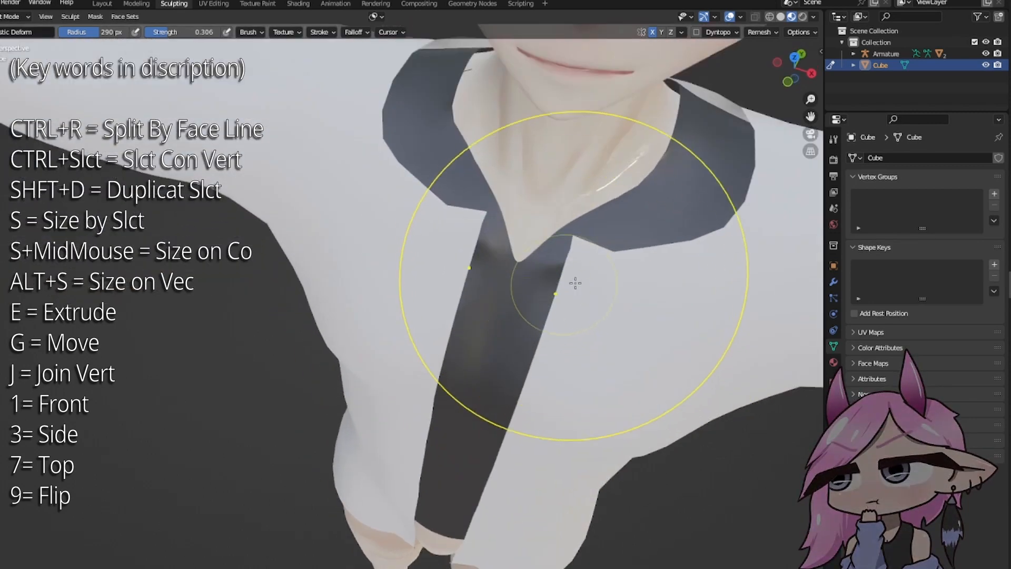
mouse_move(577, 255)
mouse_down()
mouse_move(684, 232)
mouse_move(719, 173)
mouse_up()
middle_drag(734, 135, 608, 200)
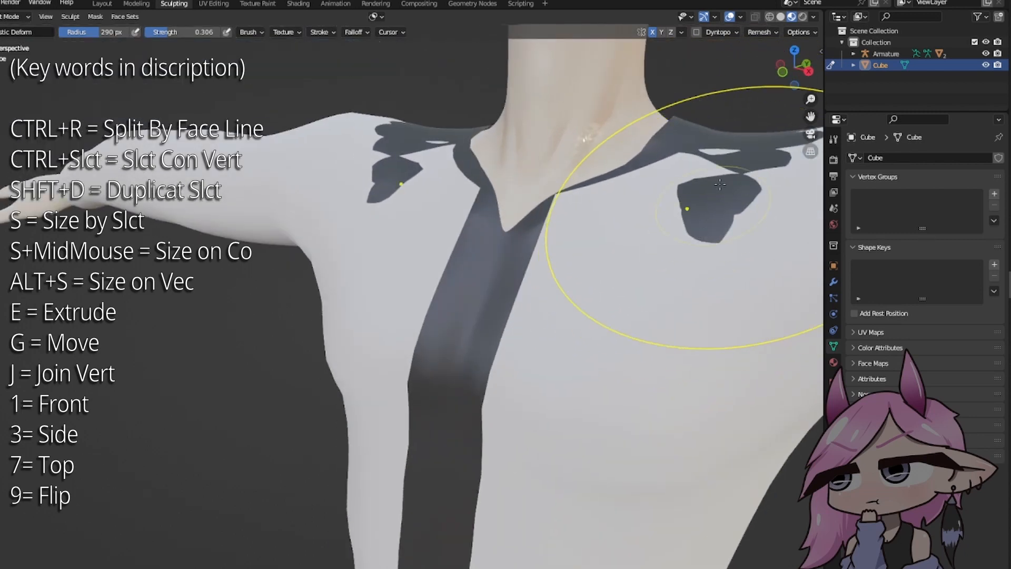
scroll(608, 201, up, 2)
drag(625, 219, 623, 191)
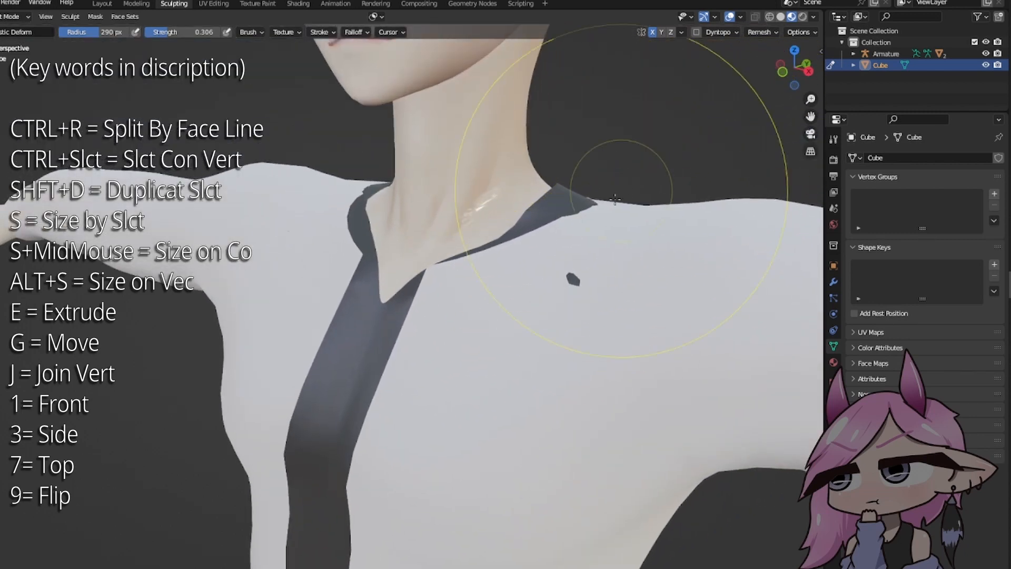
middle_drag(615, 199, 406, 279)
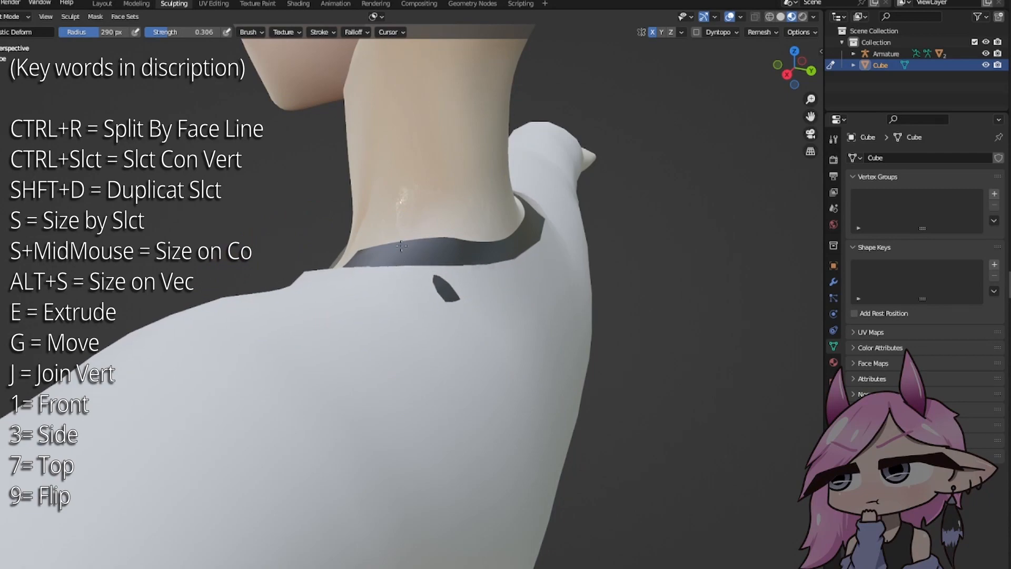
middle_drag(402, 201, 567, 271)
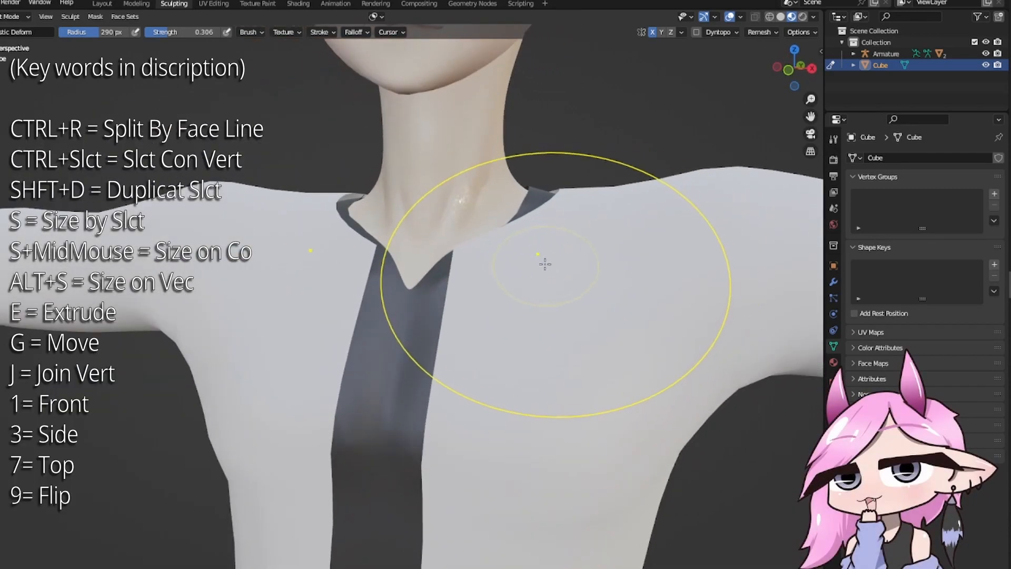
Step: Examine the jacket's fit around the neck, shoulders and sleeves from the front and side
scroll(593, 303, up, 2)
scroll(593, 303, down, 8)
key(Tab)
scroll(350, 300, up, 2)
middle_drag(529, 300, 474, 305)
key(Tab)
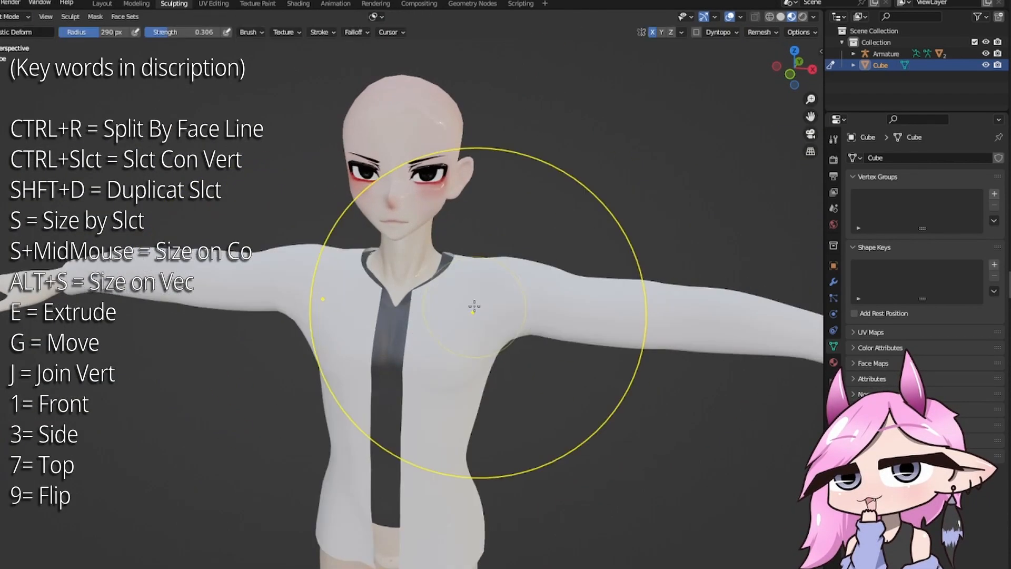
key(3)
key(1)
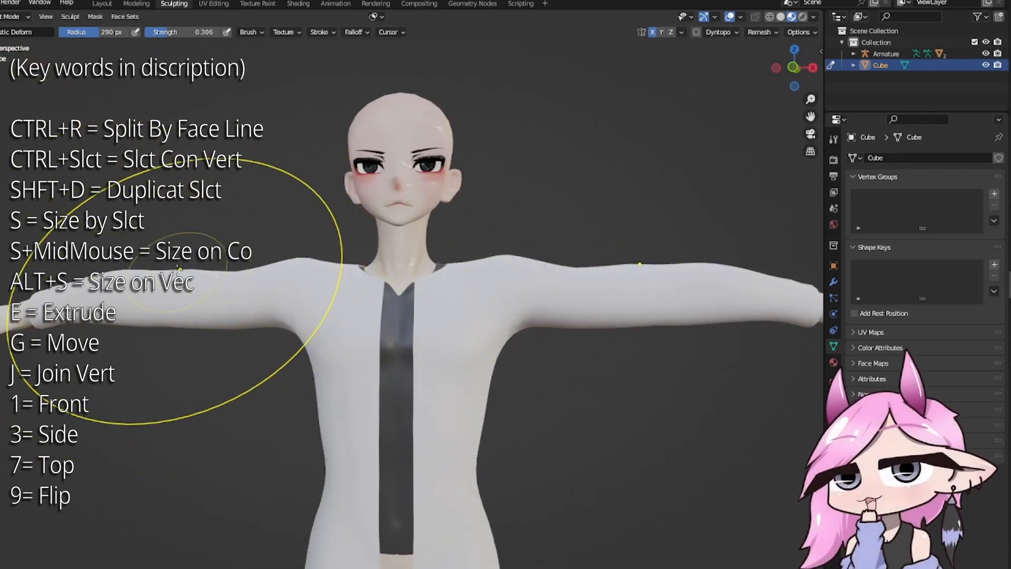
Step: Return to the Layout workspace and open the jacket in Edit Mode with X mirror editing enabled
click(102, 4)
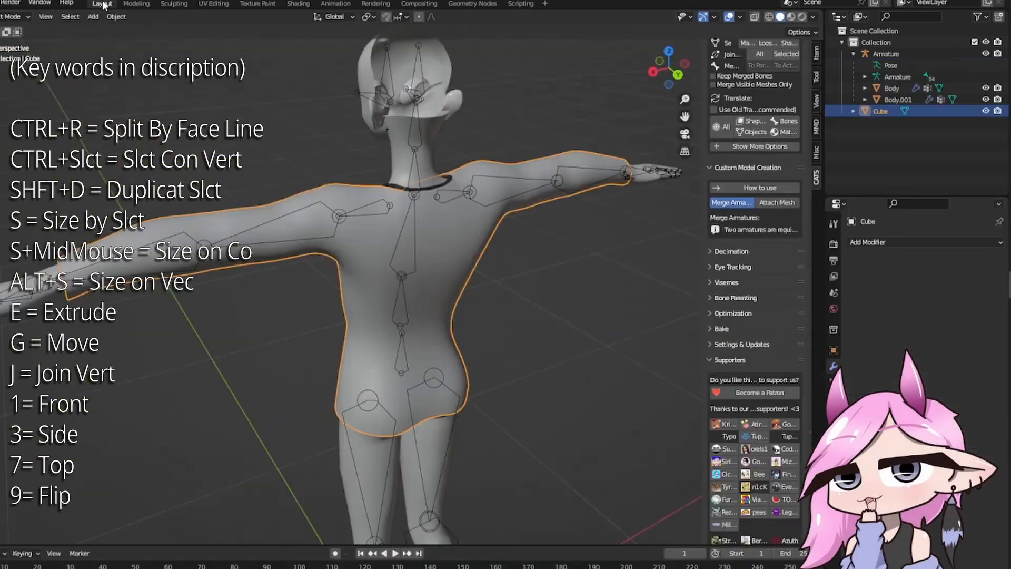
key(Tab)
key(1)
click(833, 223)
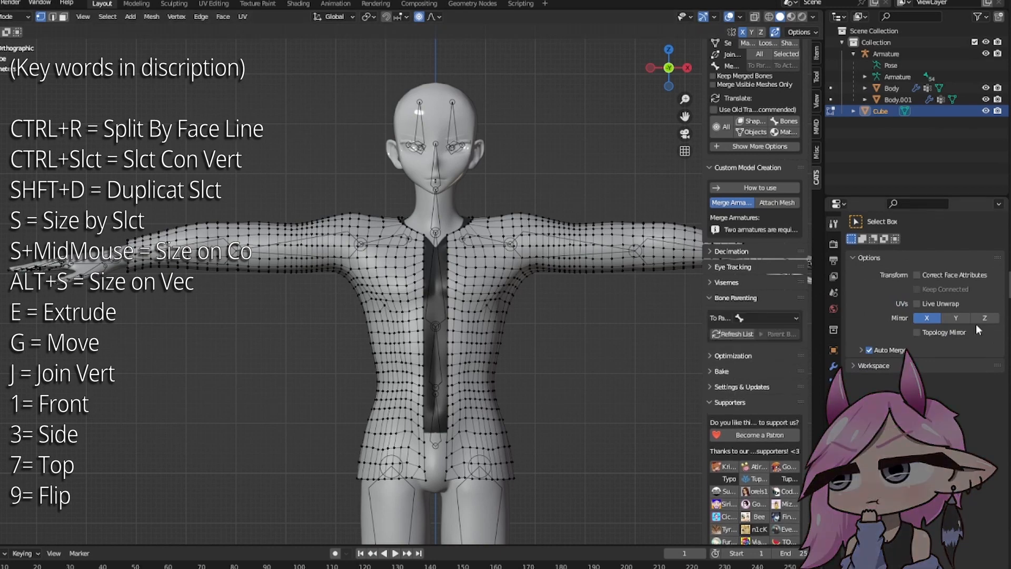
click(925, 319)
click(925, 319)
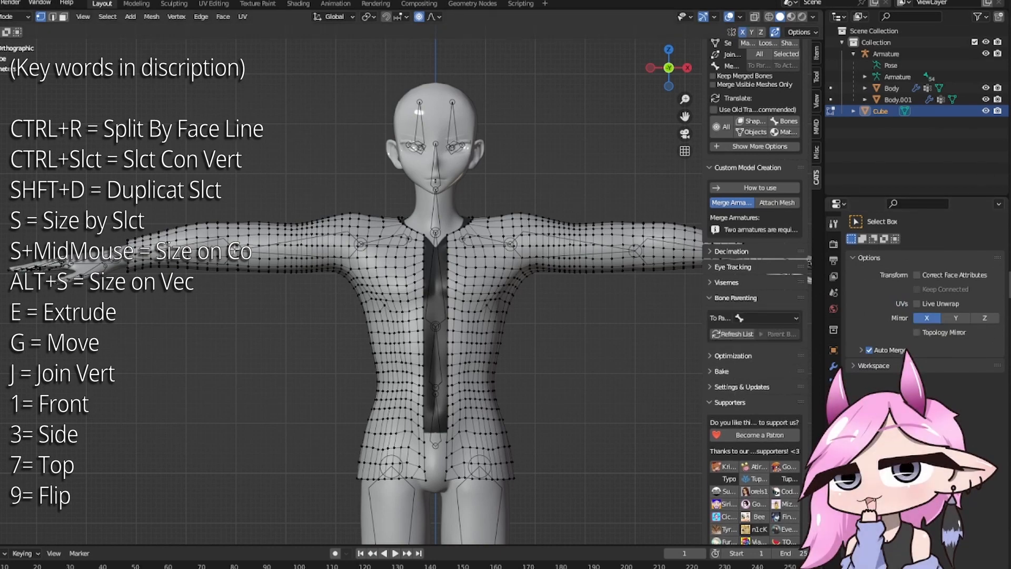
Step: Flare the end loop of the character's right sleeve across Y and Z with proportional size 0.18, and move it towards the hand and slightly down
shift+middle_drag(182, 234, 302, 238)
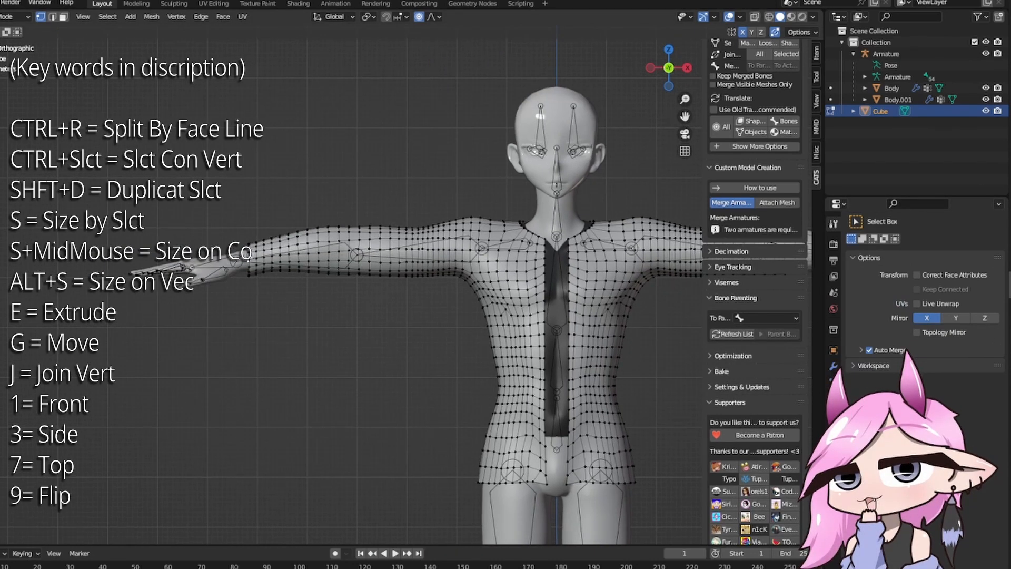
scroll(262, 251, up, 5)
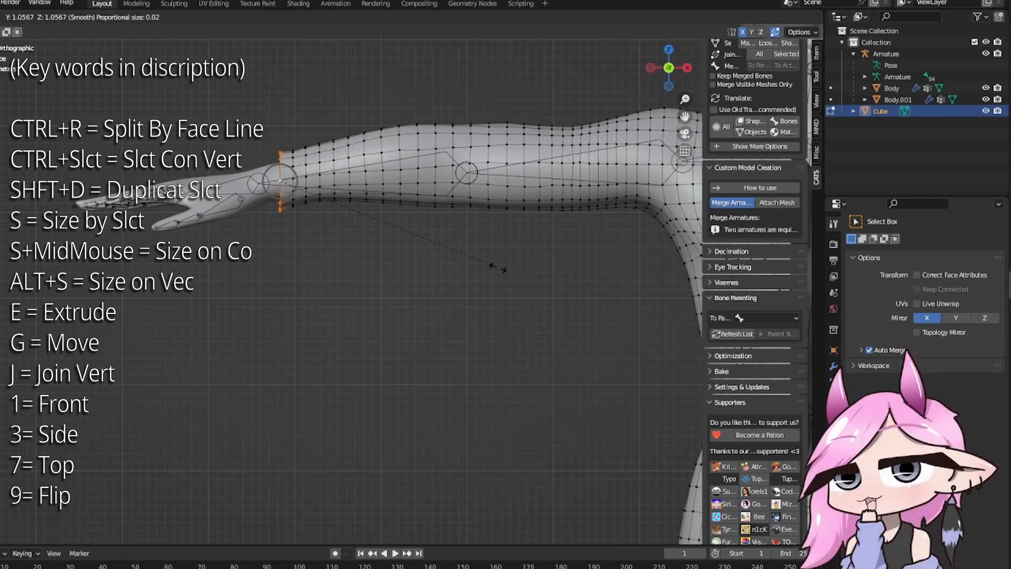
scroll(496, 268, down, 20)
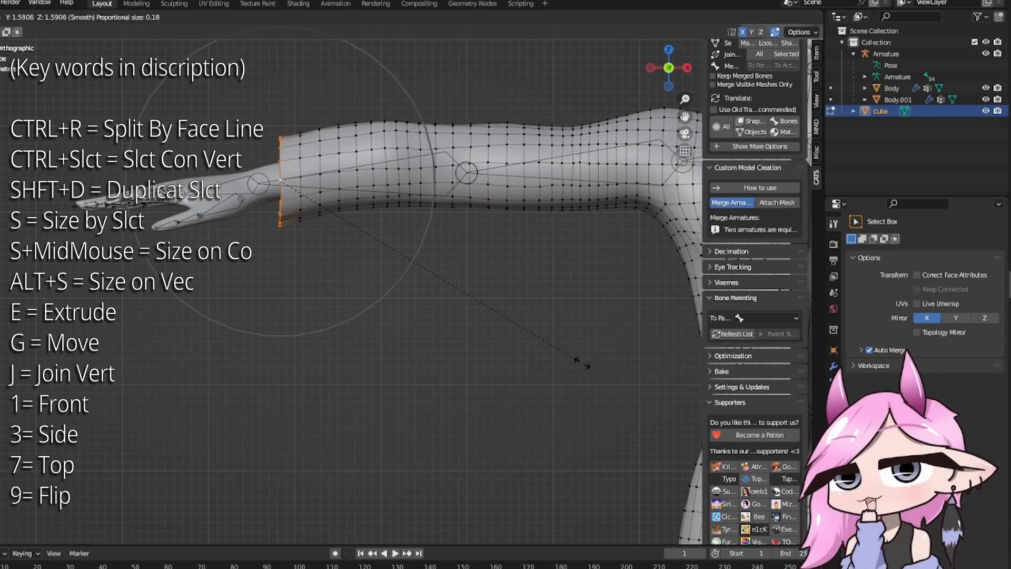
click(604, 368)
key(g)
key(x)
click(513, 234)
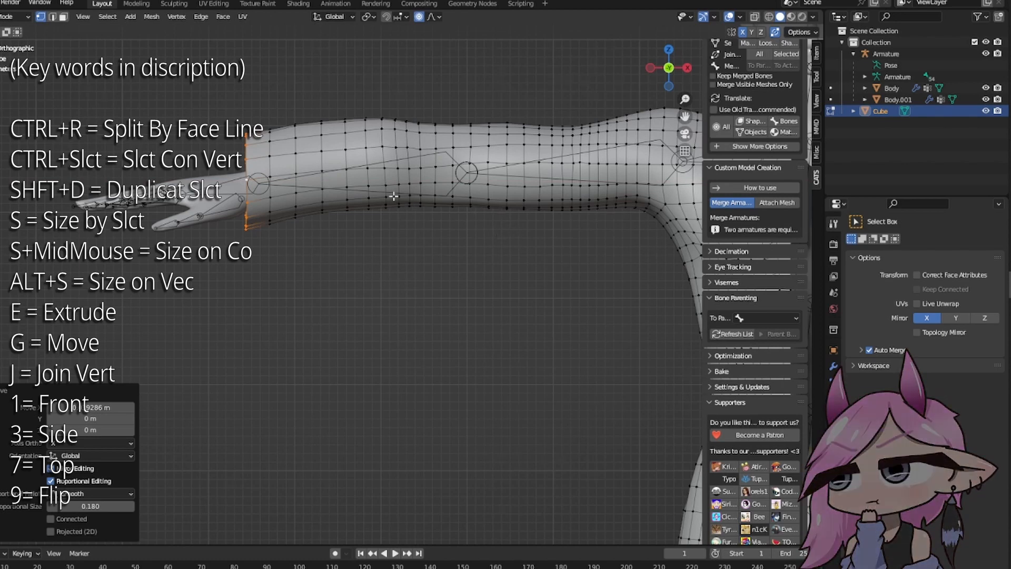
key(g)
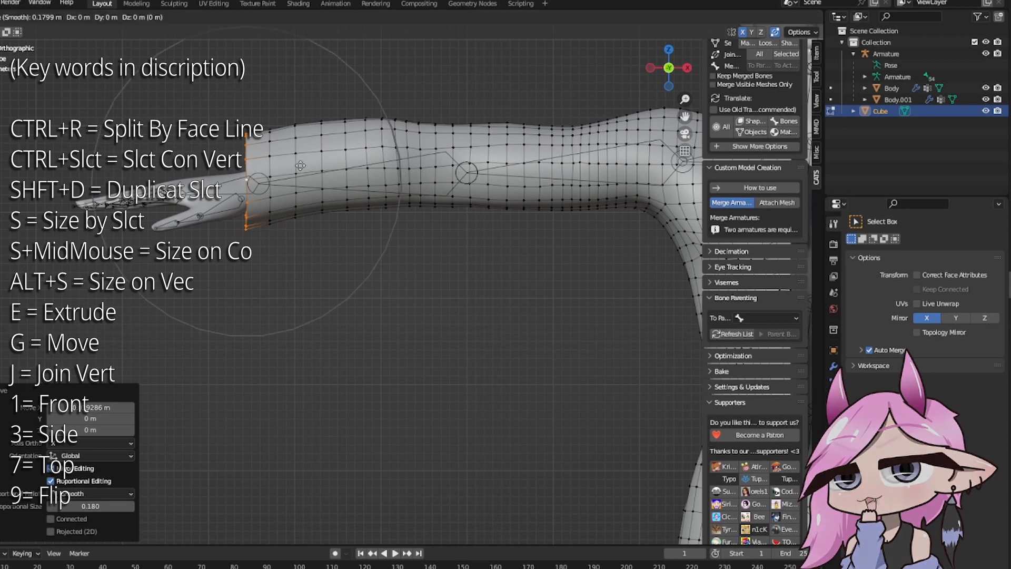
scroll(321, 158, up, 2)
click(333, 158)
Step: Narrow the sleeve's end loop to about 0.606 across Y and Z with proportional size 0.047, and pull it back along X
key(s)
key(shift+x)
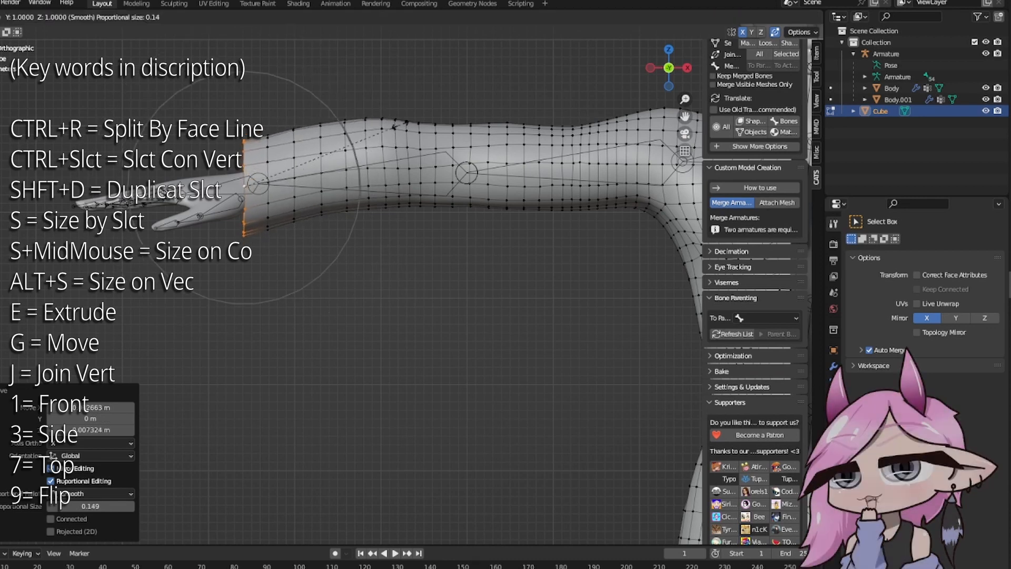
scroll(377, 118, up, 6)
scroll(339, 137, down, 5)
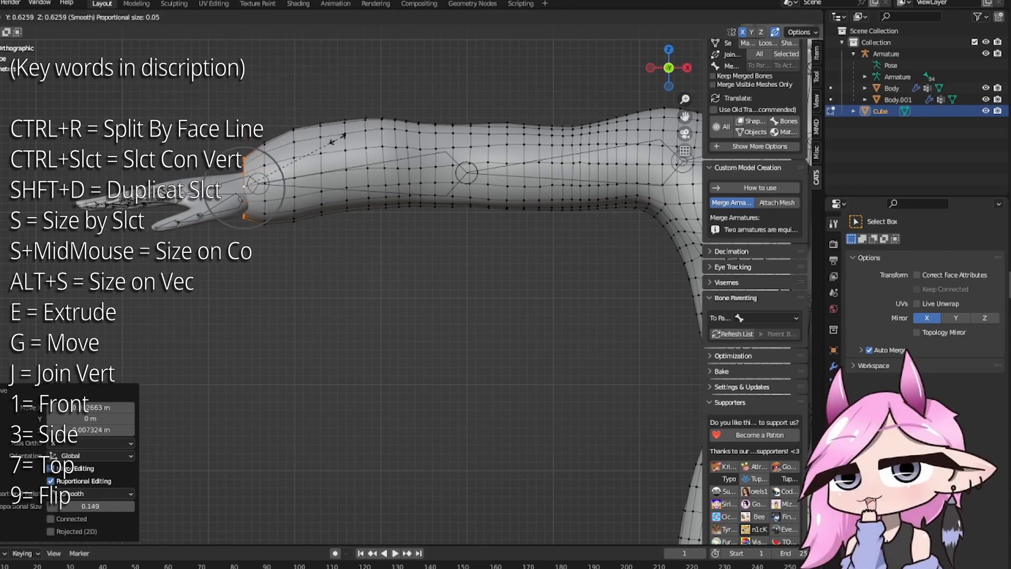
click(334, 140)
key(g)
key(x)
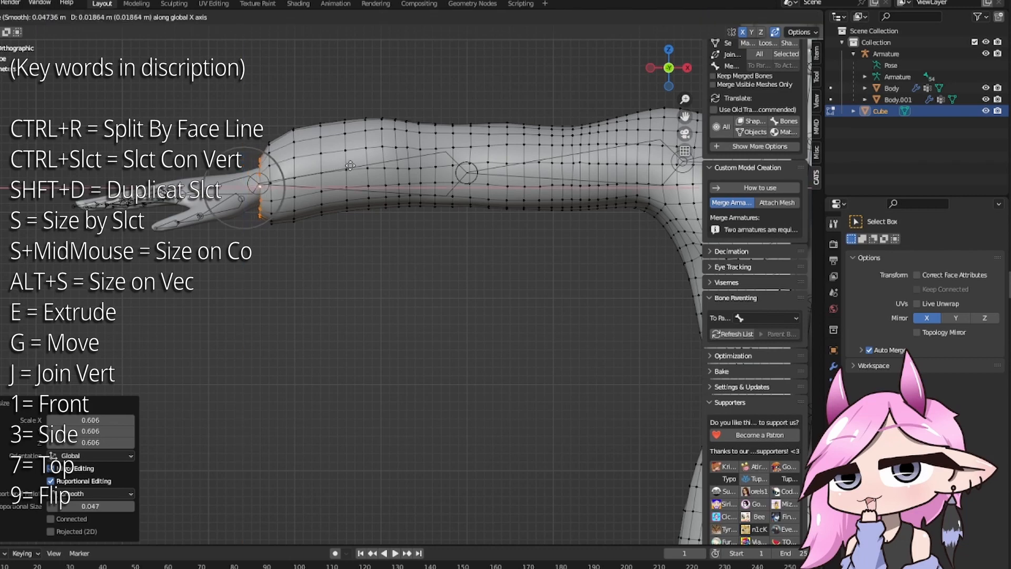
click(350, 166)
scroll(268, 258, down, 5)
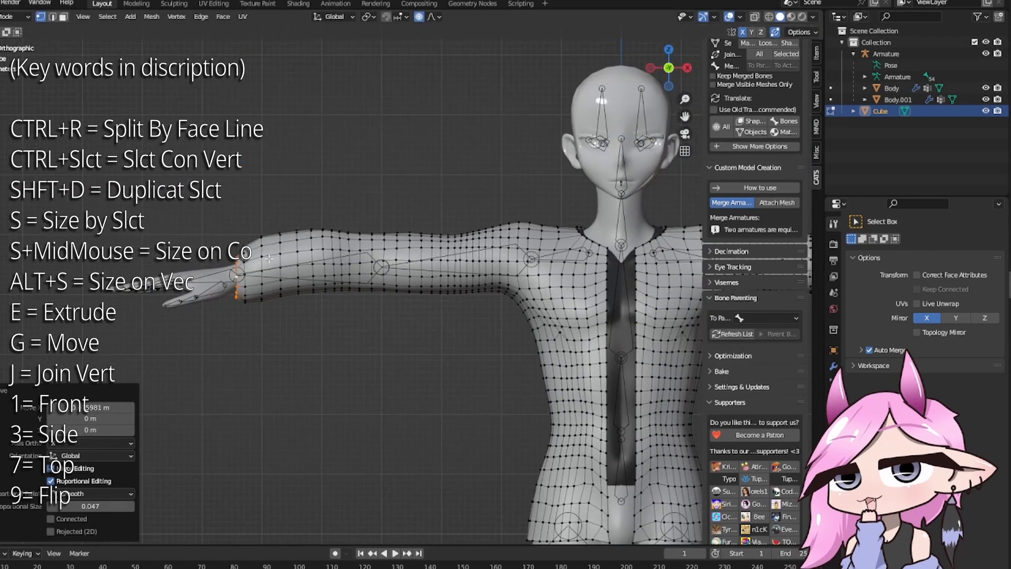
Step: Widen the edge loop just behind the cuff by about 1.411 with proportional size 0.112 to puff out the sleeve
alt+click(263, 262)
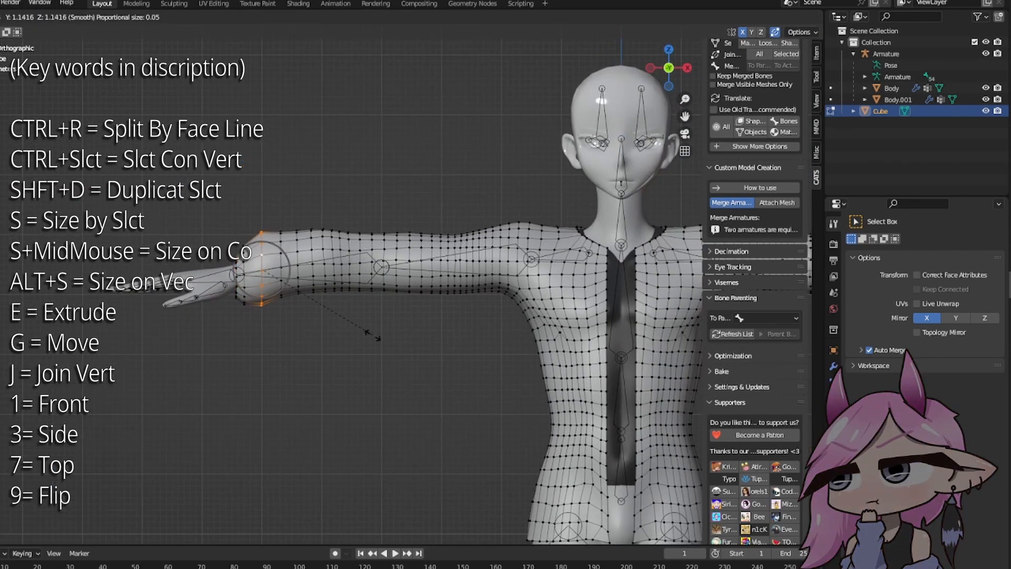
scroll(372, 336, down, 8)
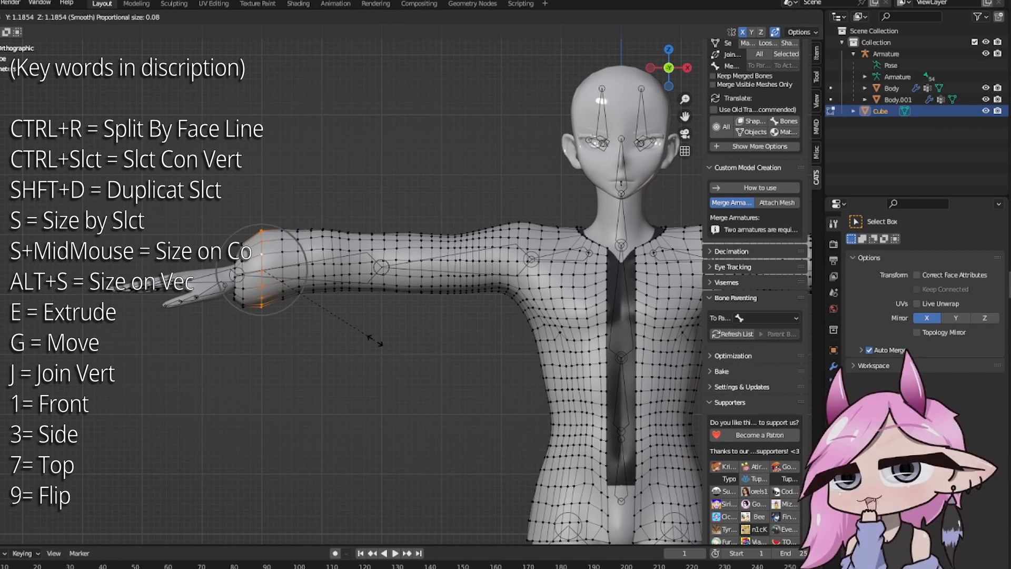
click(390, 363)
key(g)
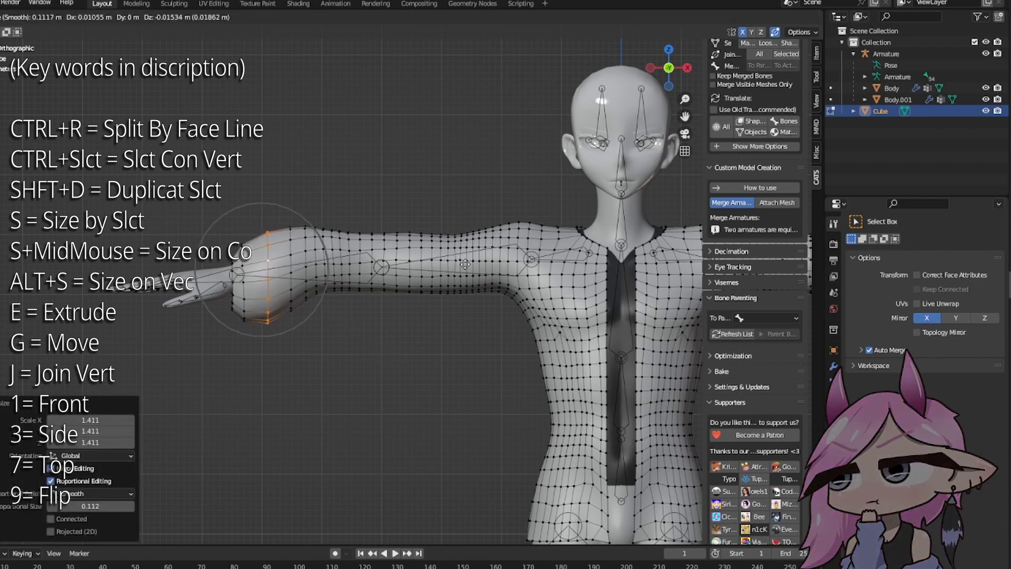
right_click(304, 257)
Step: Lower the neighbouring loop further up the forearm by about 0.0115 m with proportional size 0.102
alt+click(290, 242)
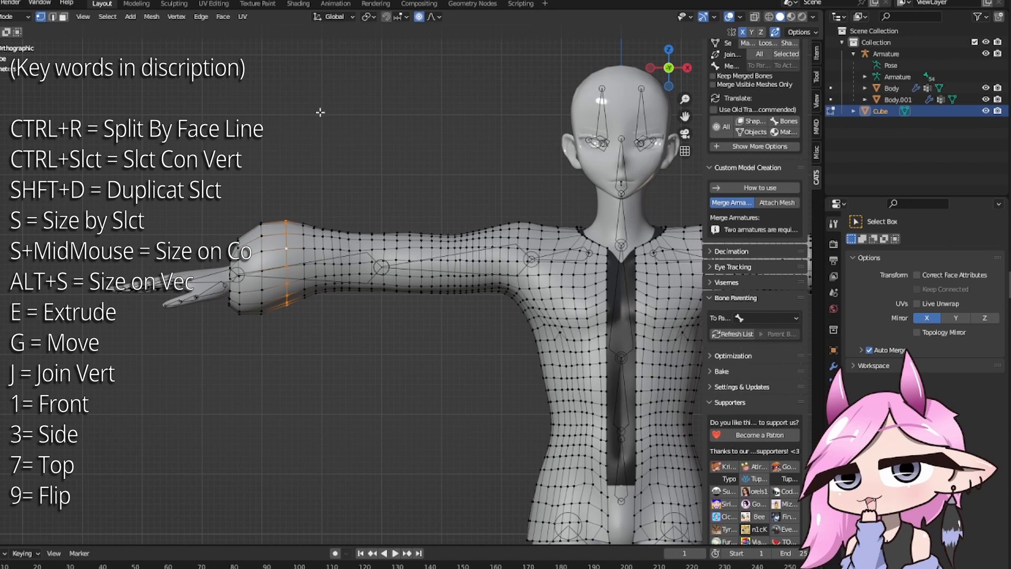
key(g)
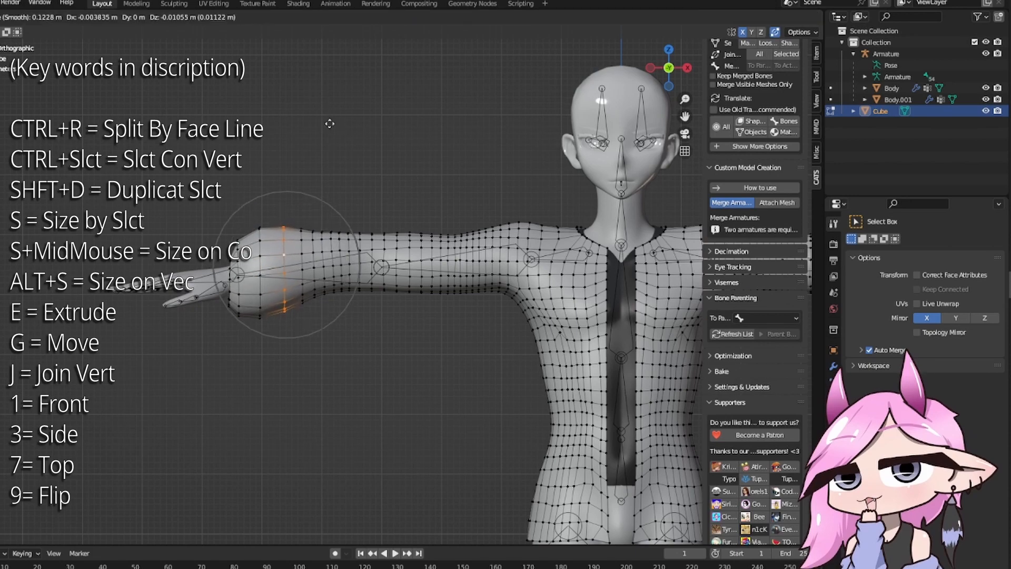
click(330, 124)
Step: Show the model in wireframe and select four adjacent edge loops around the jacket's right upper sleeve
scroll(337, 272, down, 8)
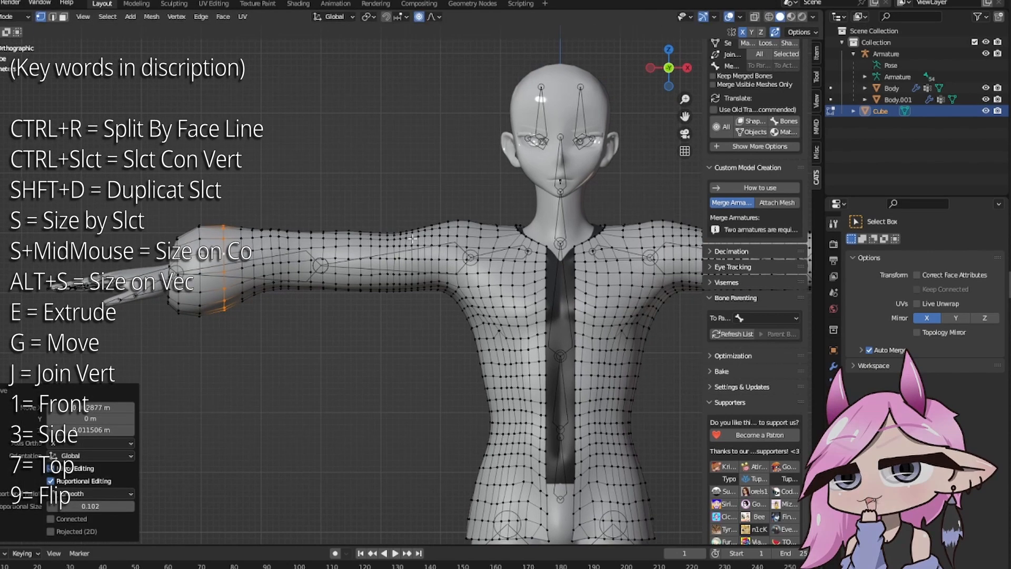
scroll(337, 272, up, 7)
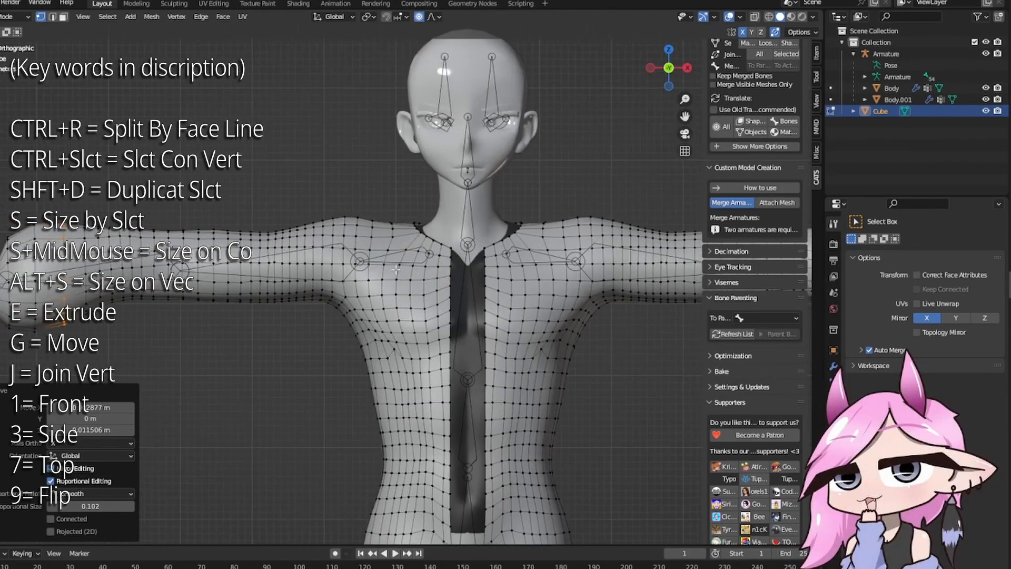
key(z)
click(368, 301)
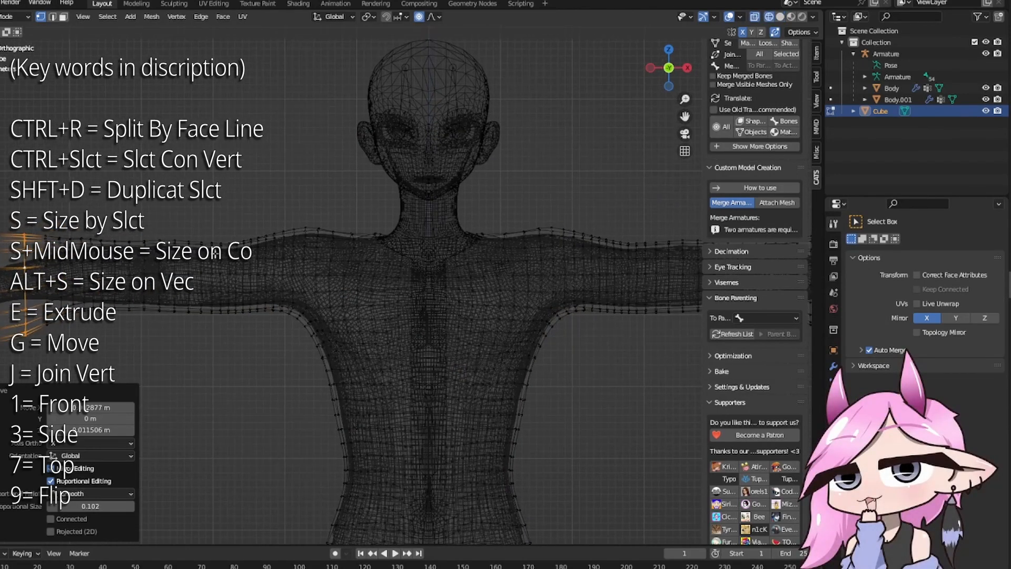
alt+click(214, 254)
alt+shift+click(221, 254)
alt+shift+click(228, 253)
alt+shift+click(236, 252)
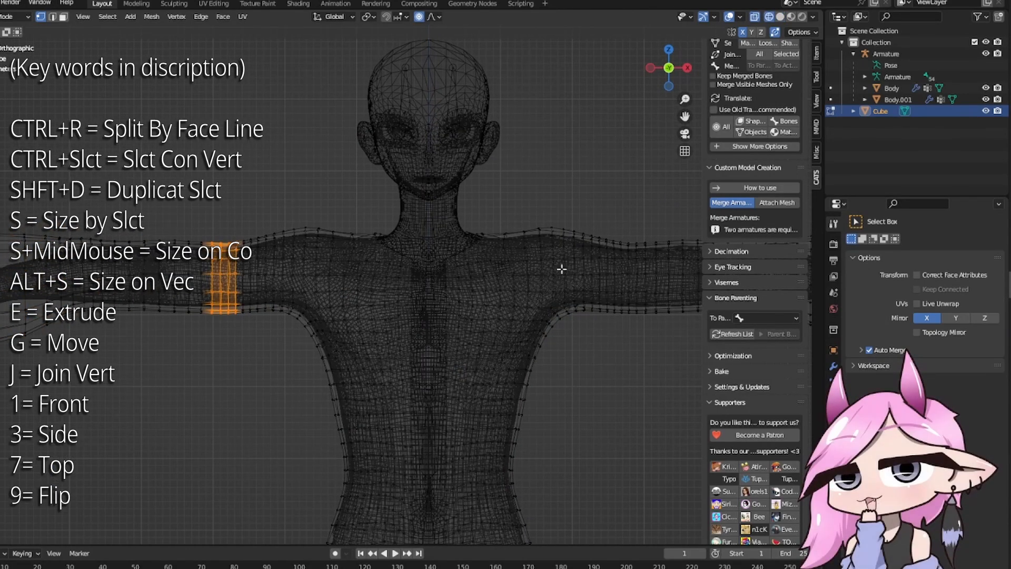
Step: Add the matching edge loops on the opposite upper sleeve to the selection, undoing stray loop selections
key(ctrl+z)
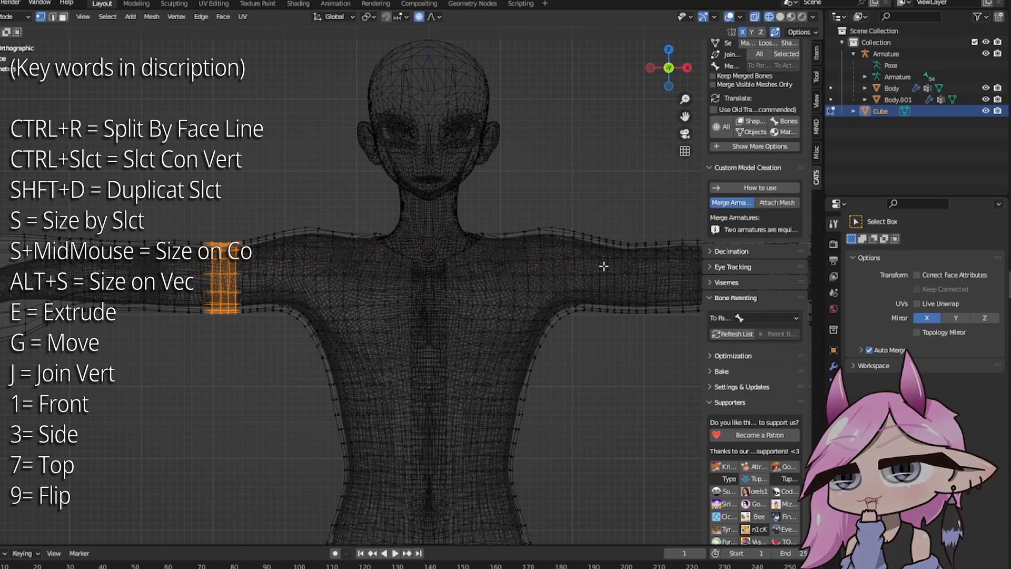
alt+shift+click(602, 267)
alt+shift+click(606, 267)
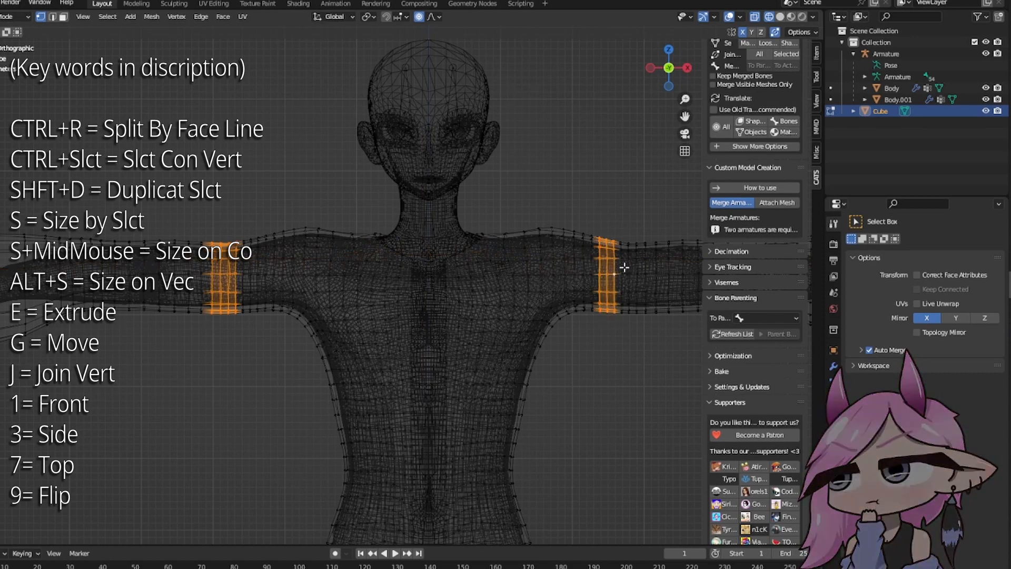
shift+middle_drag(613, 277, 560, 267)
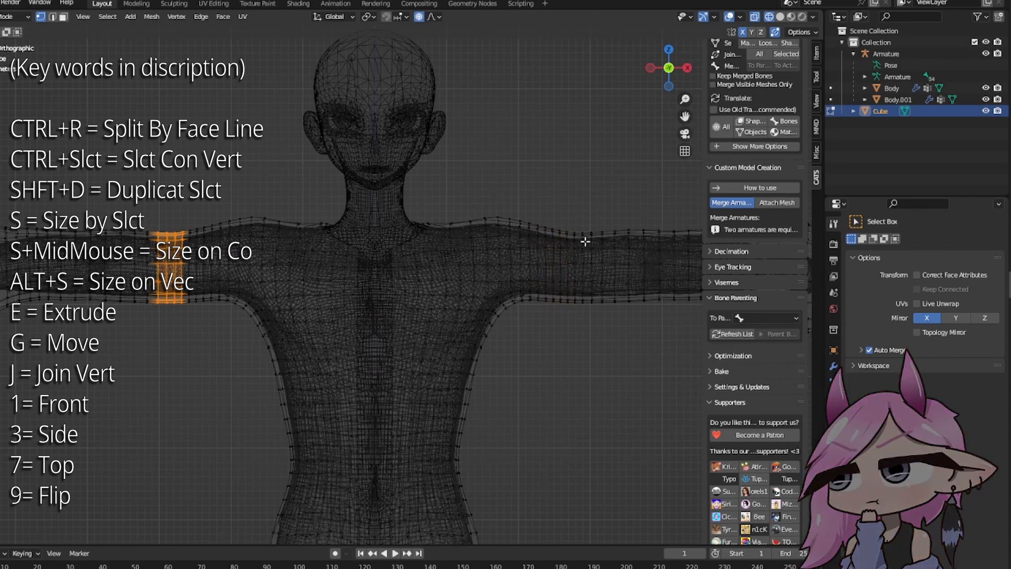
alt+shift+click(567, 237)
key(ctrl+z)
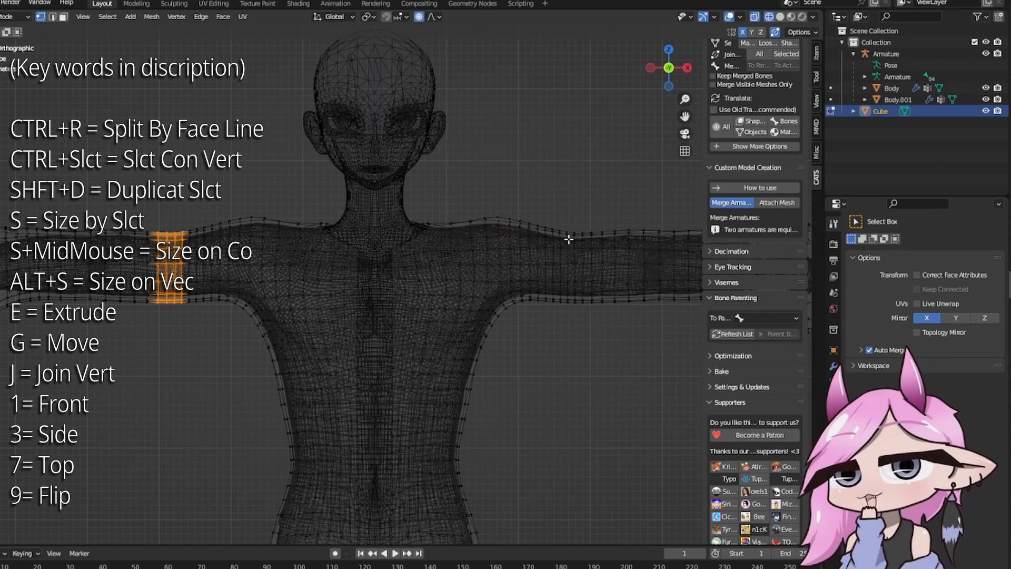
alt+click(570, 245)
key(ctrl+z)
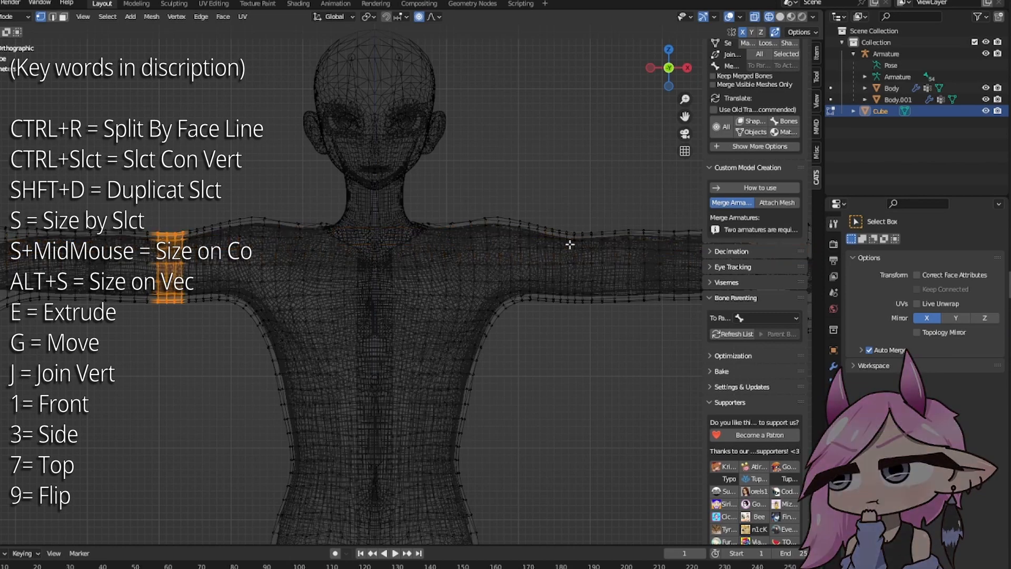
alt+shift+click(570, 245)
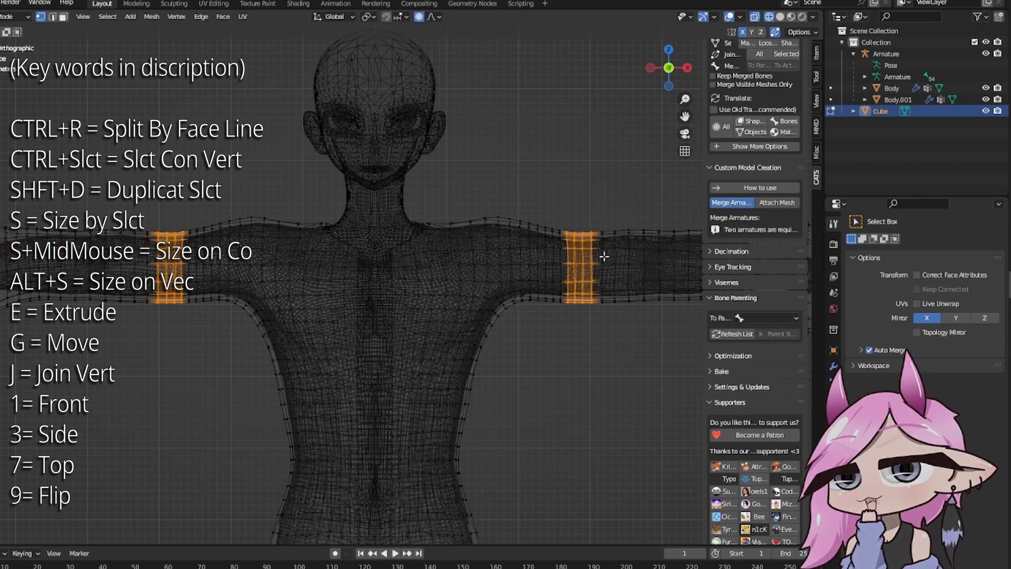
Step: Separate the selected upper-sleeve bands from the jacket, select the new bands object and return to solid shading
key(F3)
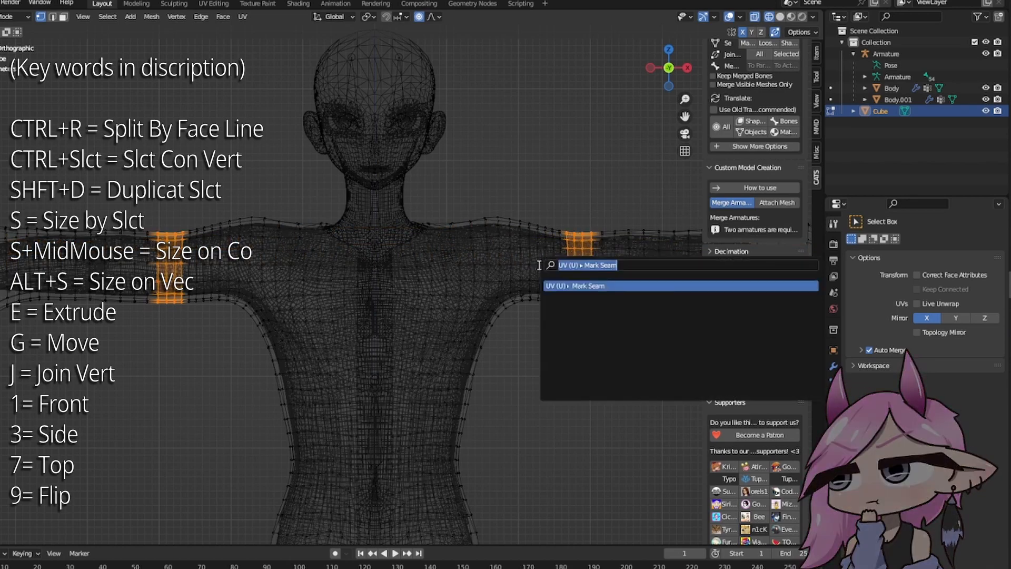
text(sep)
key(Return)
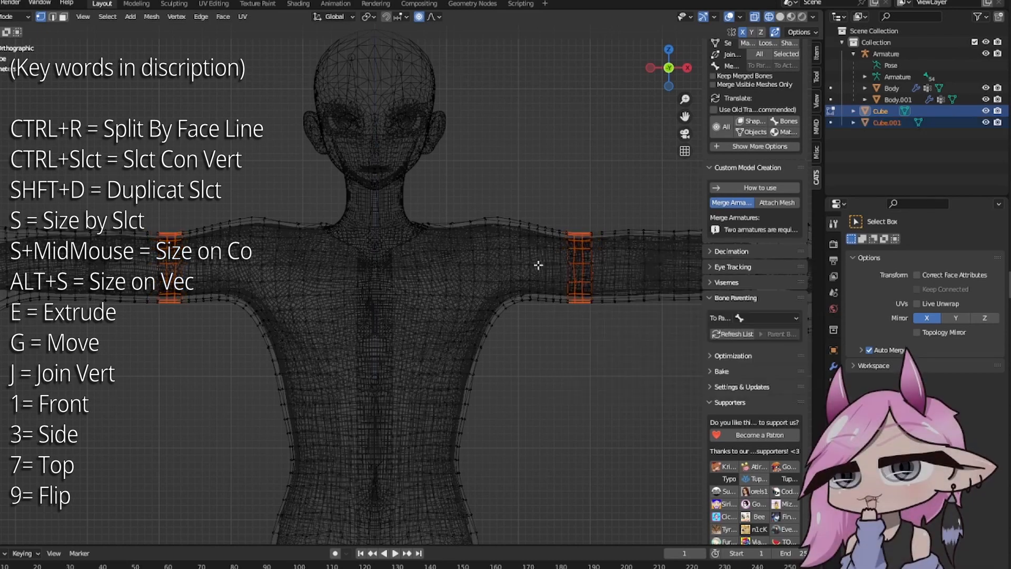
key(Tab)
click(577, 251)
key(shift+z)
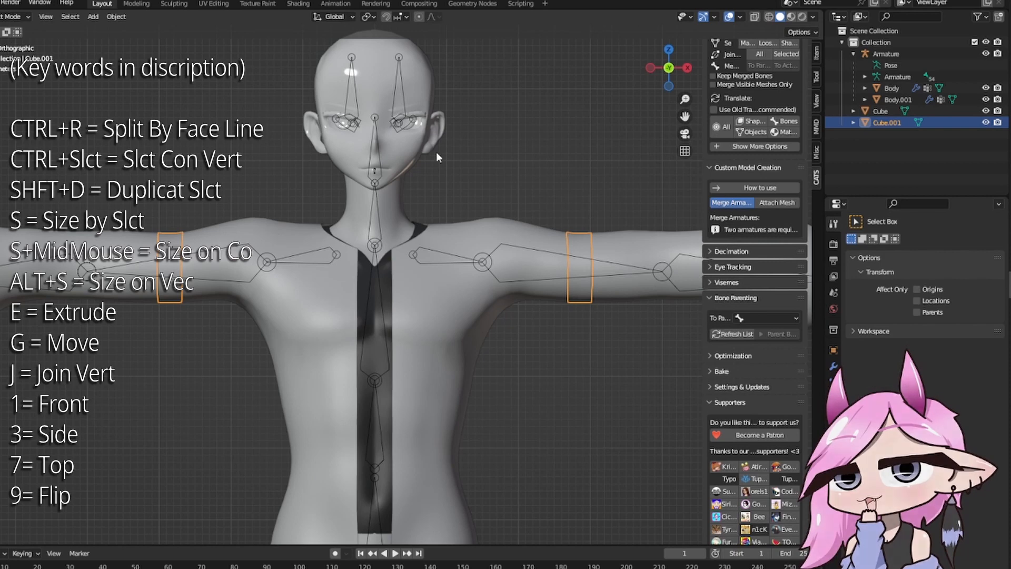
Step: Add a Decimate modifier in Un-Subdivide mode with 1 iteration to the sleeve bands and apply it
click(832, 366)
click(888, 242)
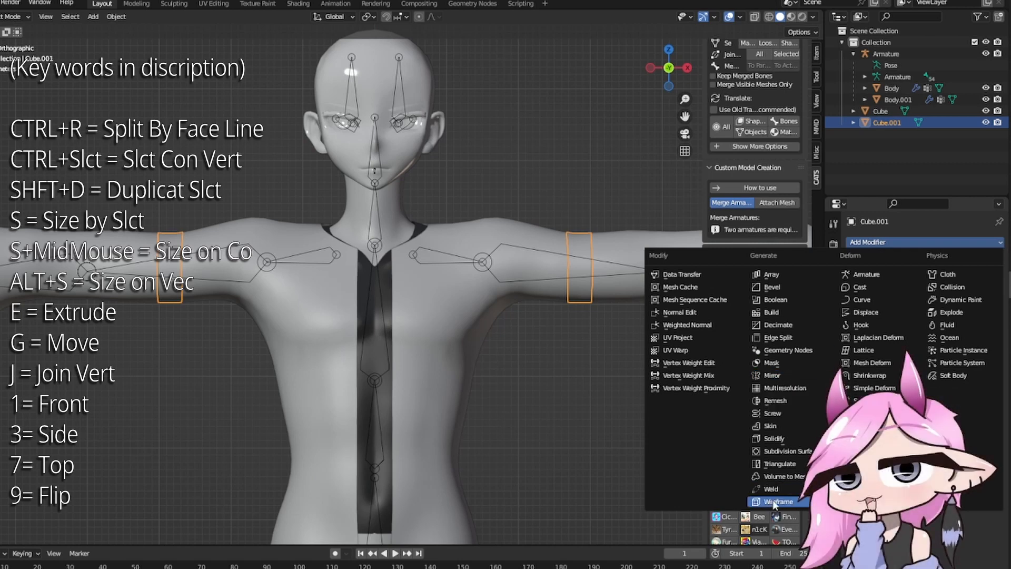
click(786, 325)
click(924, 278)
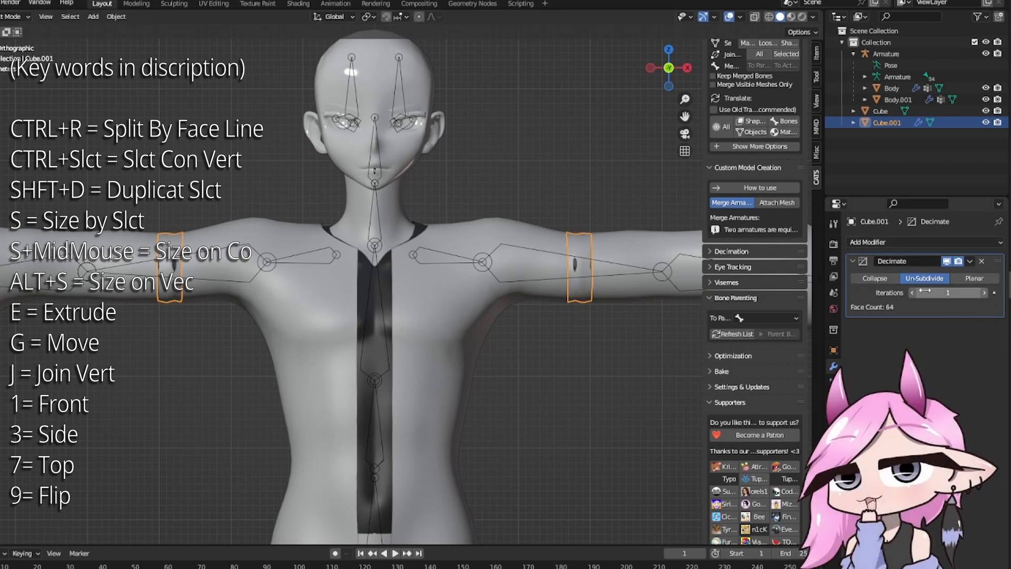
click(981, 261)
Step: Add a Wireframe modifier to the sleeve bands with 0.006 m thickness and Boundary enabled
click(895, 242)
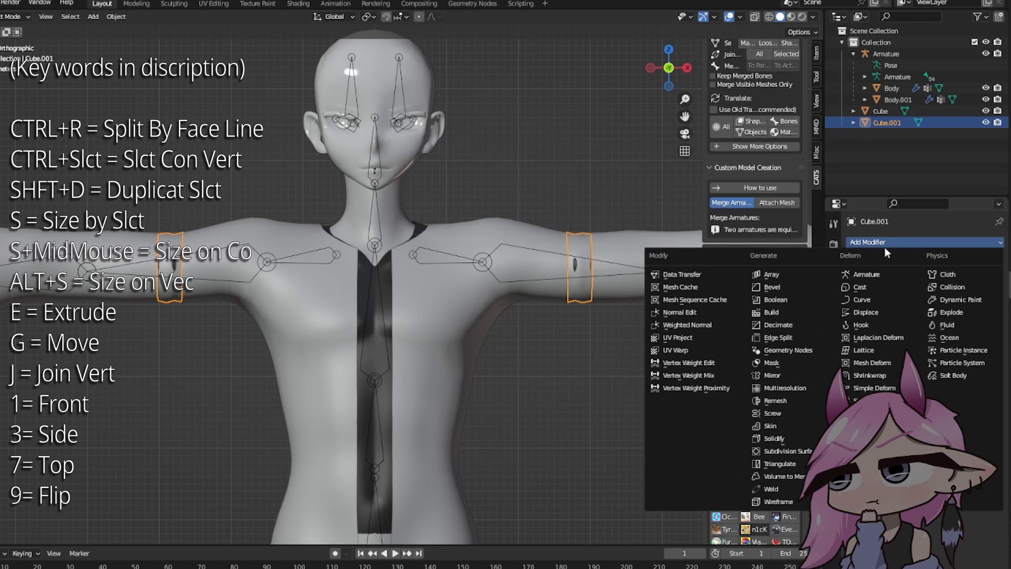
click(778, 501)
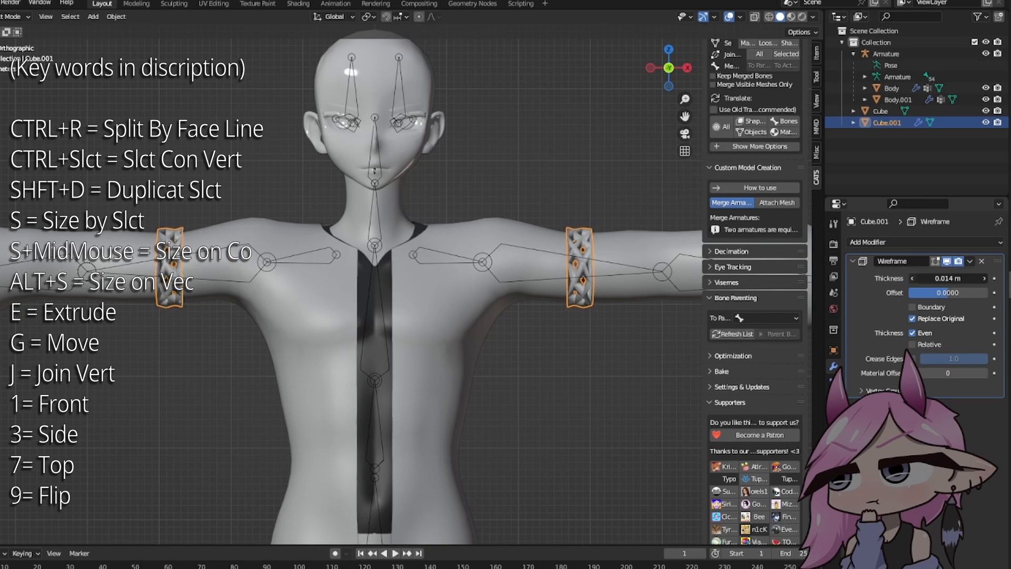
click(912, 278)
click(912, 279)
click(912, 279)
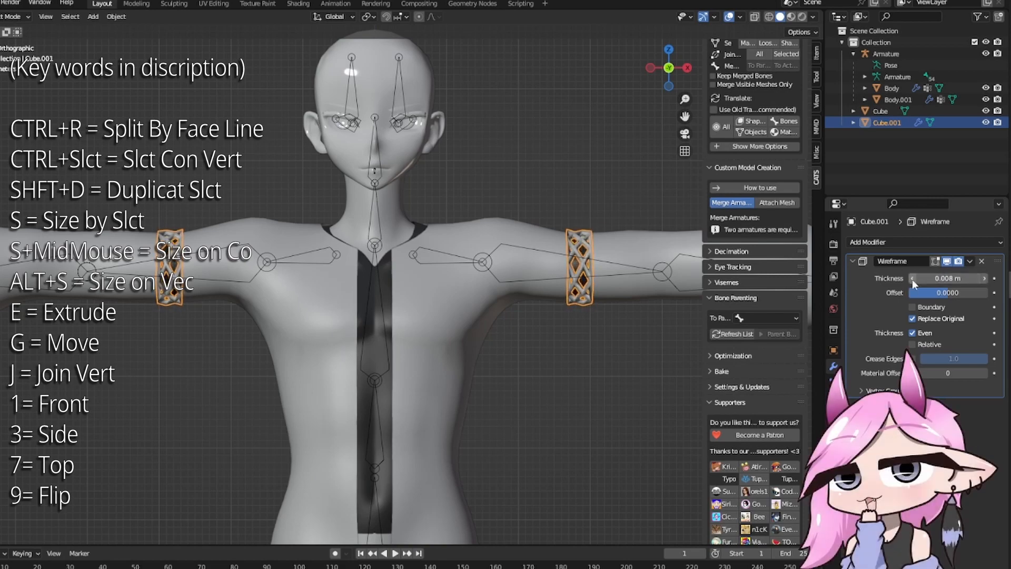
scroll(602, 302, up, 5)
shift+middle_drag(411, 254, 771, 319)
shift+middle_drag(292, 303, 484, 298)
scroll(484, 298, up, 4)
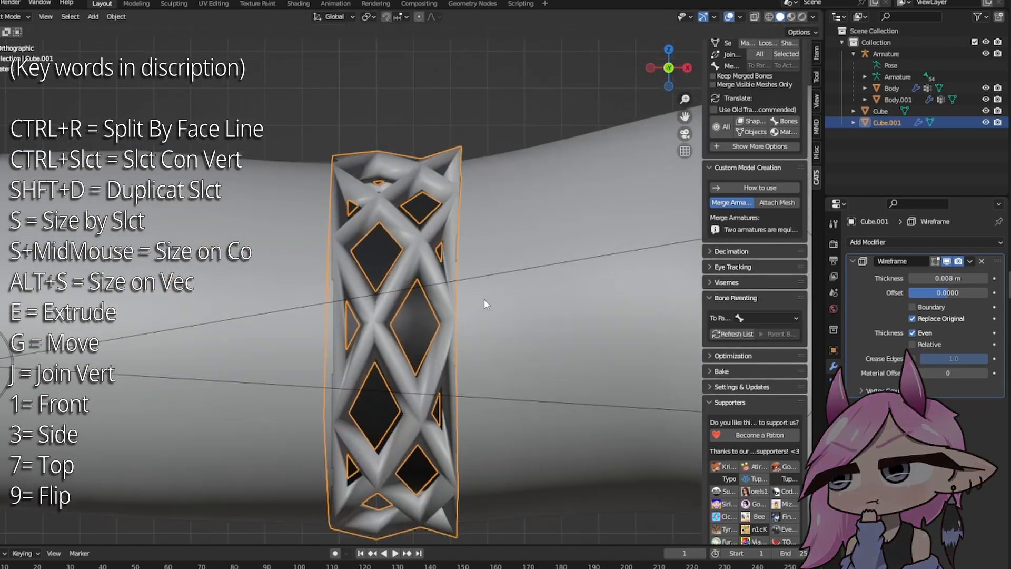
click(912, 278)
click(912, 278)
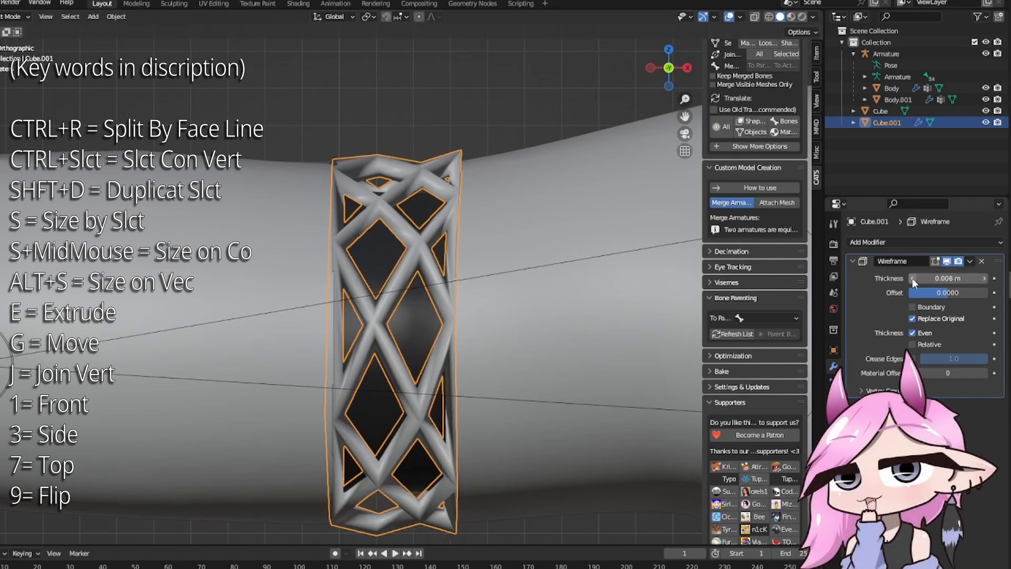
click(913, 306)
Step: Examine the lattice shape of the sleeve bands up close and on both arms
middle_drag(414, 287, 365, 253)
click(365, 84)
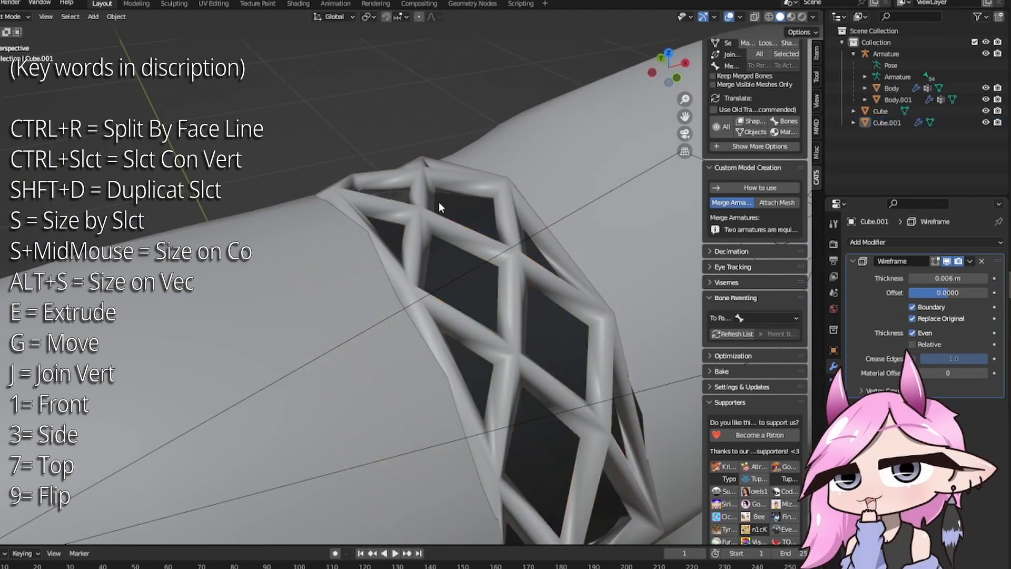
key(Tab)
key(Tab)
middle_drag(542, 337, 485, 296)
scroll(485, 296, down, 10)
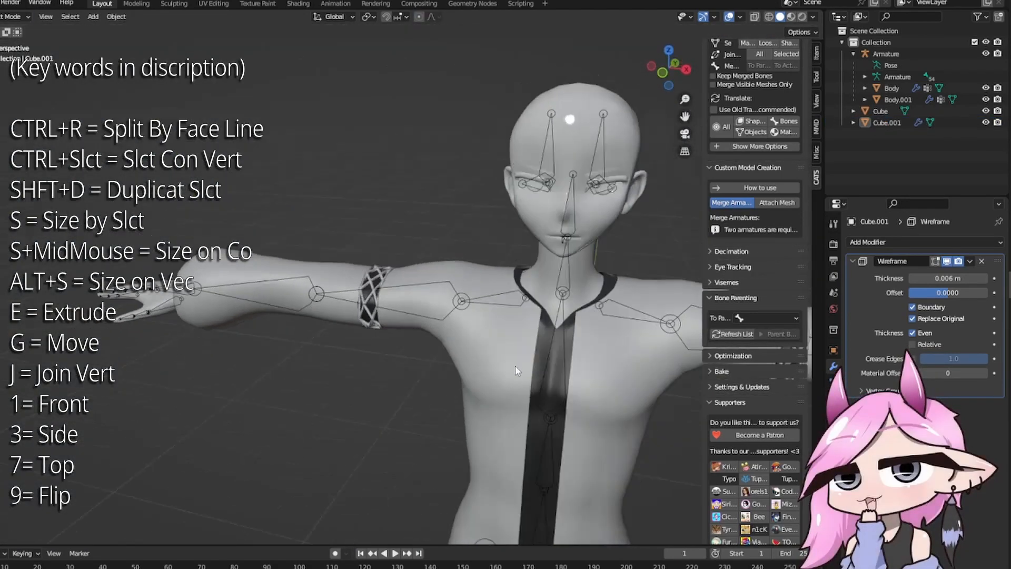
middle_drag(516, 371, 493, 305)
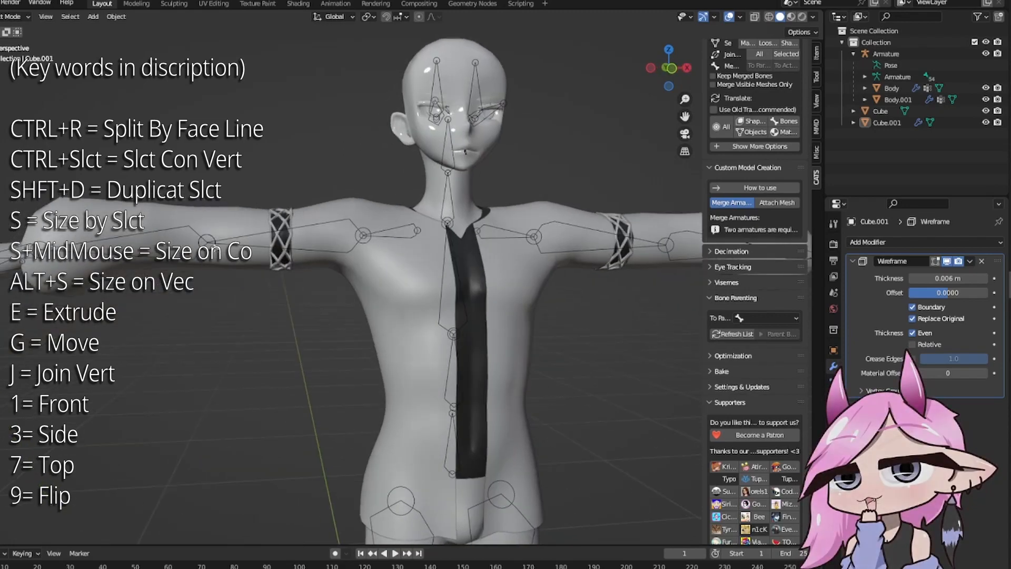
Step: Edit the jacket mesh and select the full edges along both sides of its front opening, from collar to hem
scroll(472, 319, up, 8)
scroll(468, 305, down, 2)
click(440, 162)
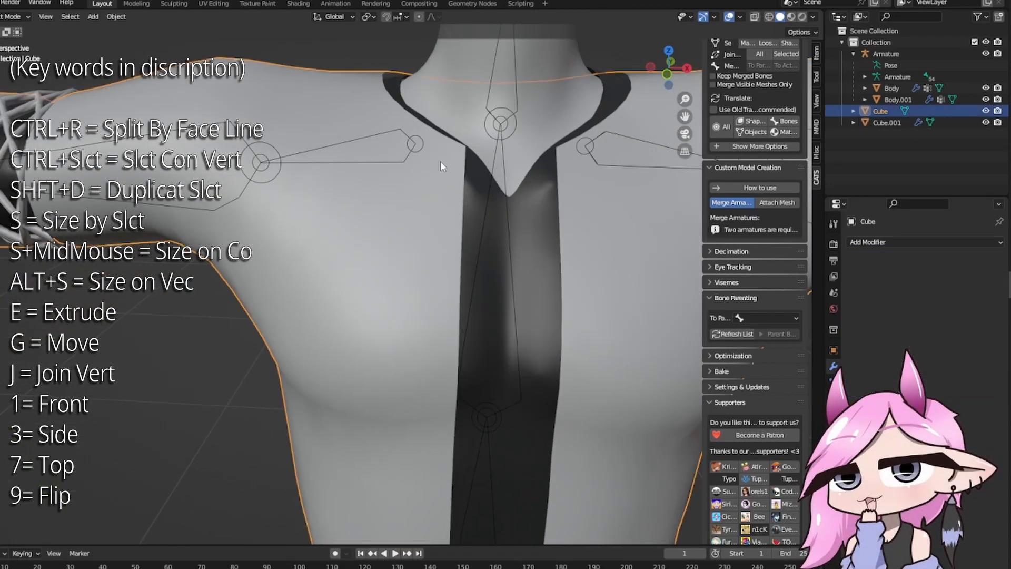
key(Tab)
shift+middle_drag(474, 427, 446, 131)
shift+middle_drag(405, 298, 427, 106)
ctrl+click(443, 300)
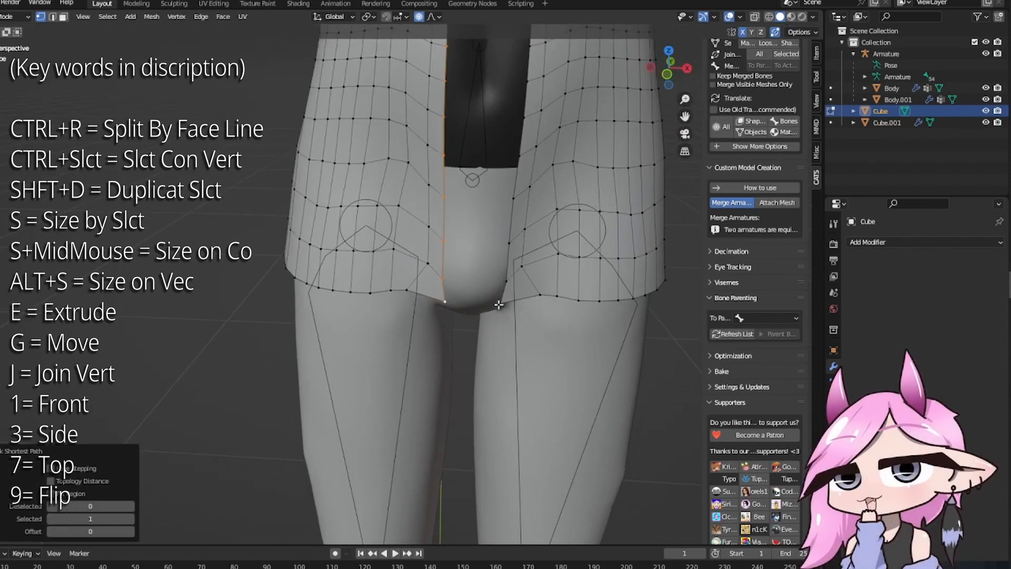
shift+click(501, 304)
shift+middle_drag(516, 94, 452, 226)
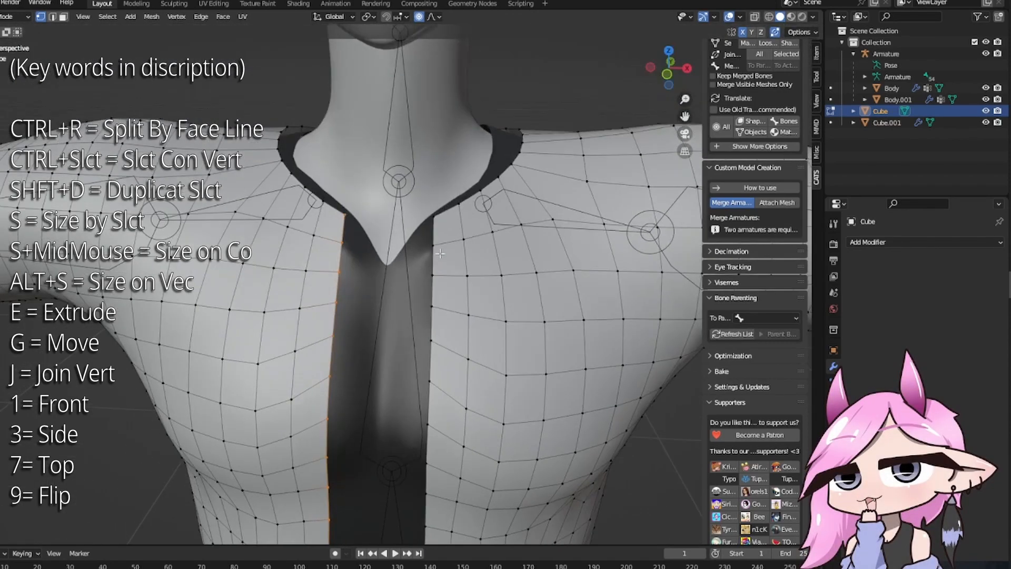
ctrl+click(433, 217)
Step: Extrude the front opening edges inward by scaling them to 0.683 along the X axis, undoing any stray change
key(s)
key(x)
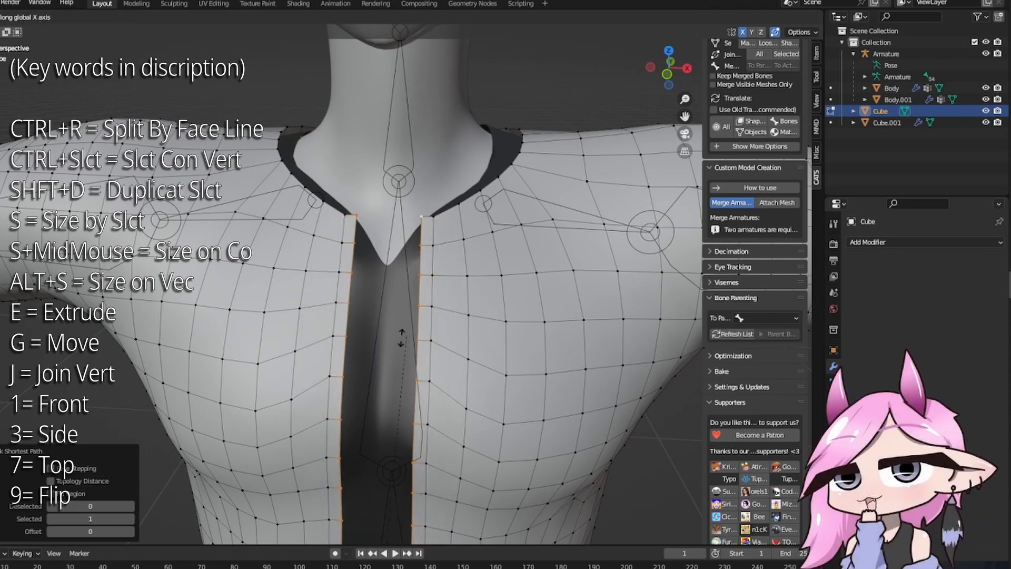
click(422, 356)
scroll(422, 356, down, 4)
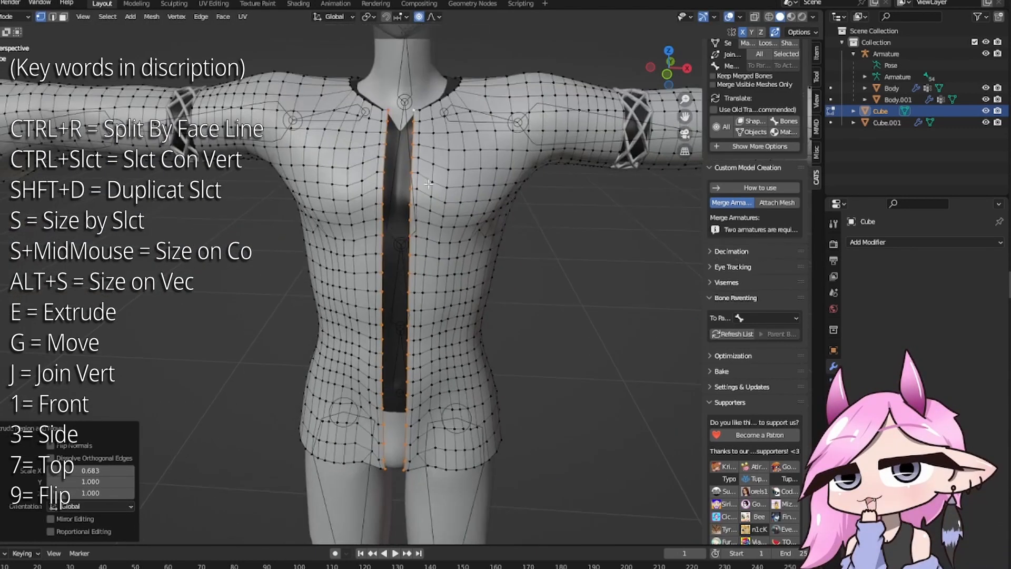
key(ctrl+z)
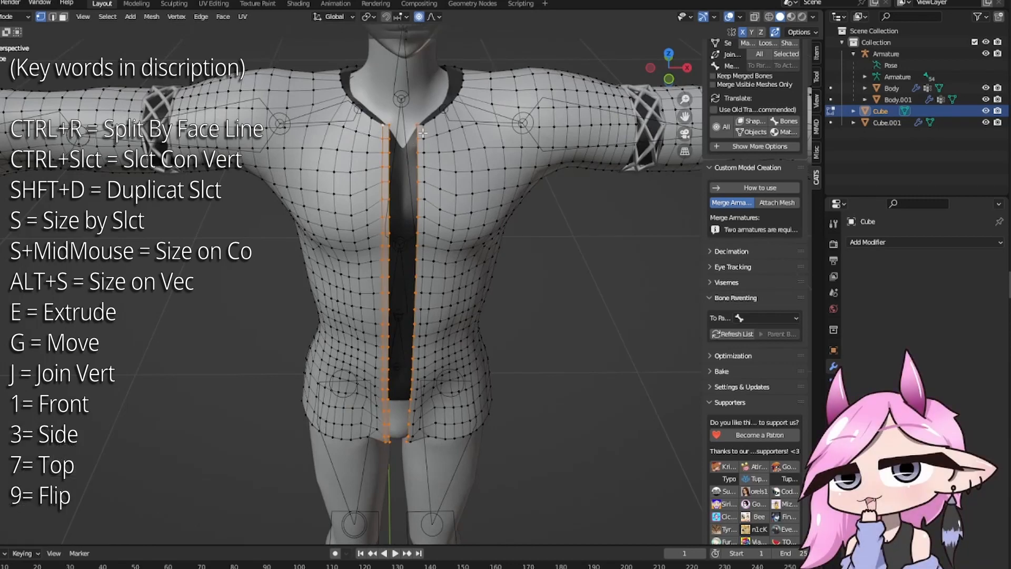
key(F3)
text(side)
key(Escape)
key(Tab)
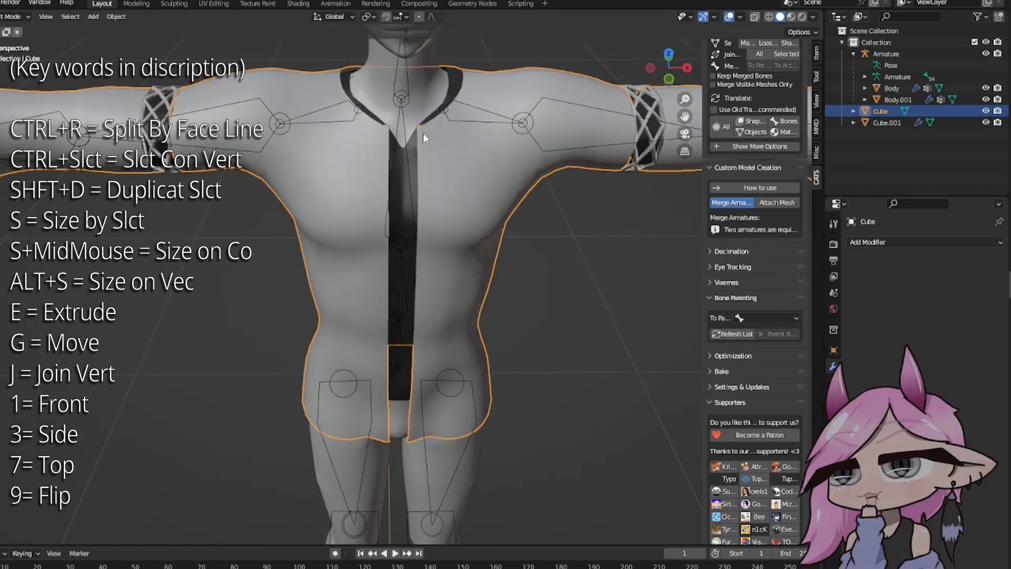
key(Tab)
Step: Separate the two narrow strips along the front opening from the jacket into their own object
key(F3)
text(sdep)
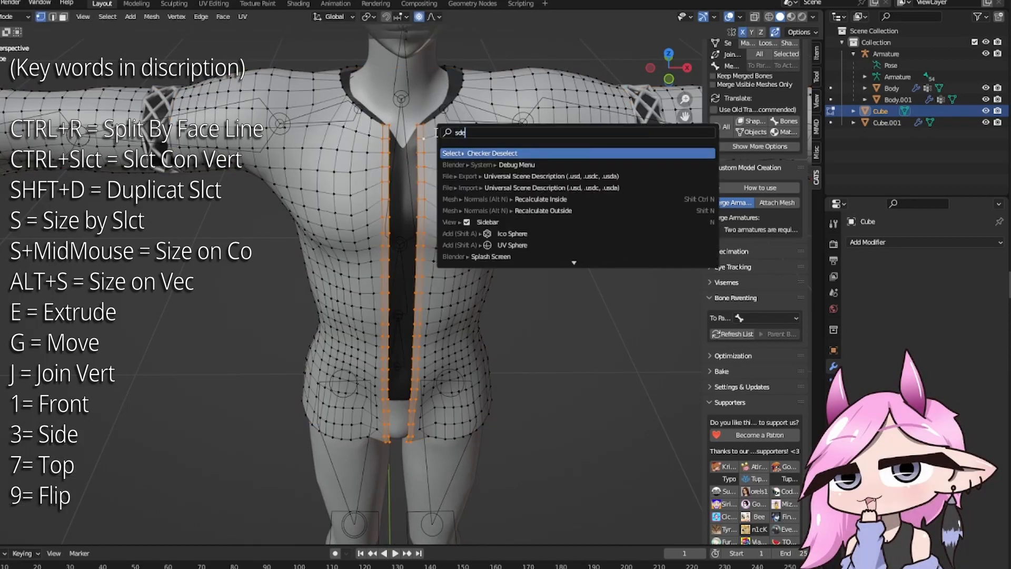
key(BackSpace)
key(BackSpace)
key(BackSpace)
text(se)
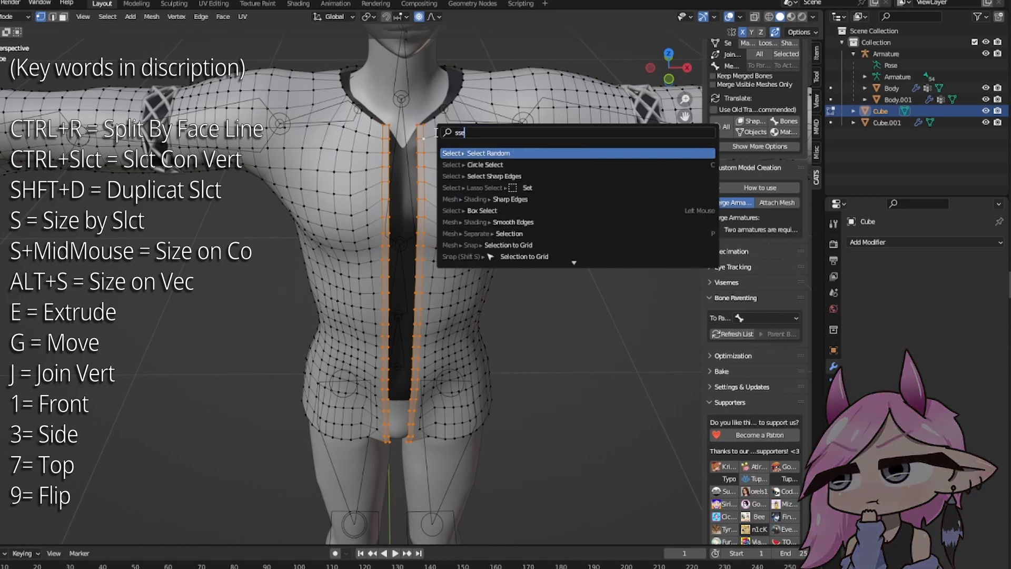
text(sep)
key(Return)
key(Tab)
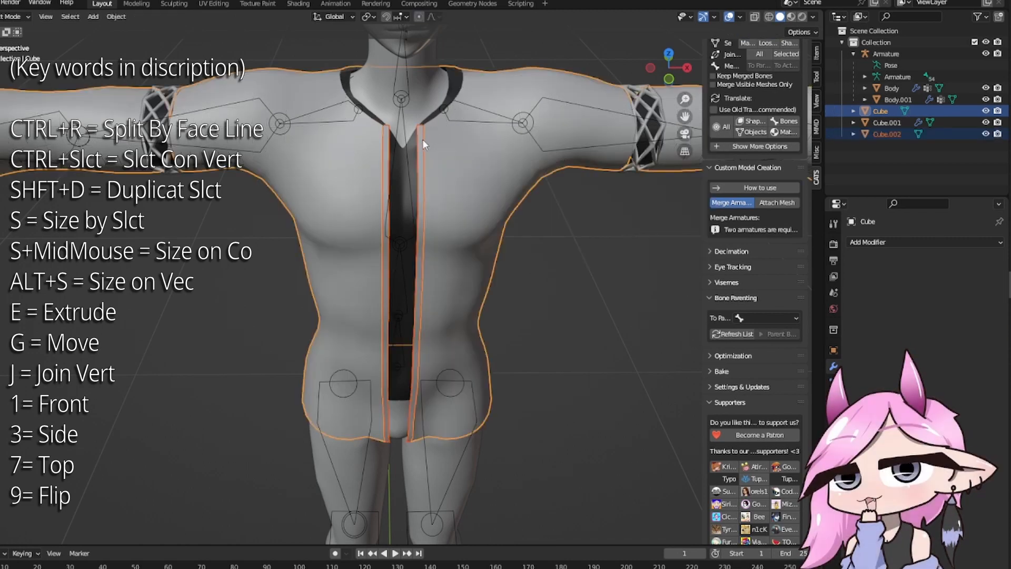
Step: Add a Wireframe modifier to the front strips with 0.004 m thickness and Boundary enabled
click(421, 139)
click(874, 242)
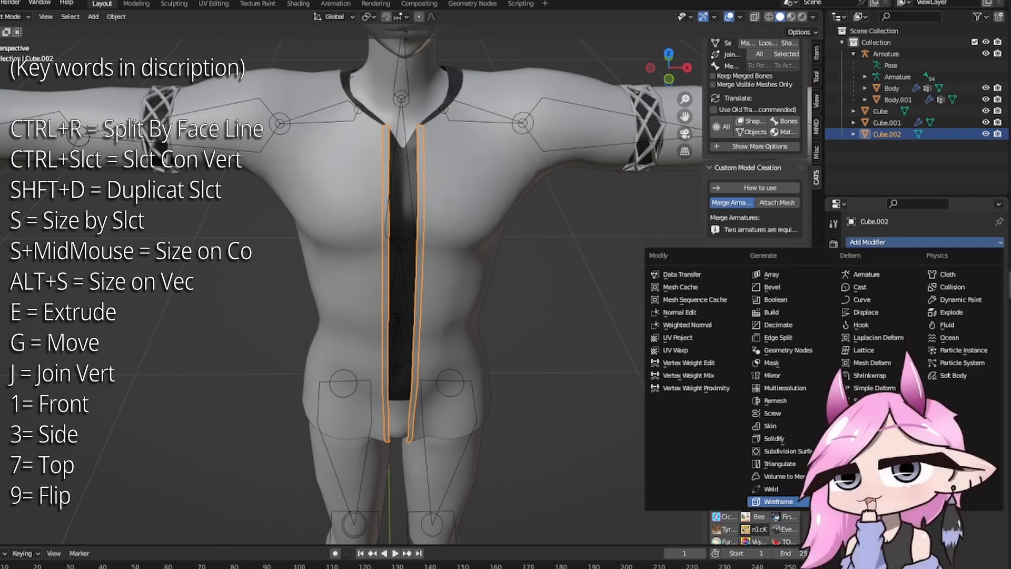
click(777, 501)
scroll(466, 264, up, 8)
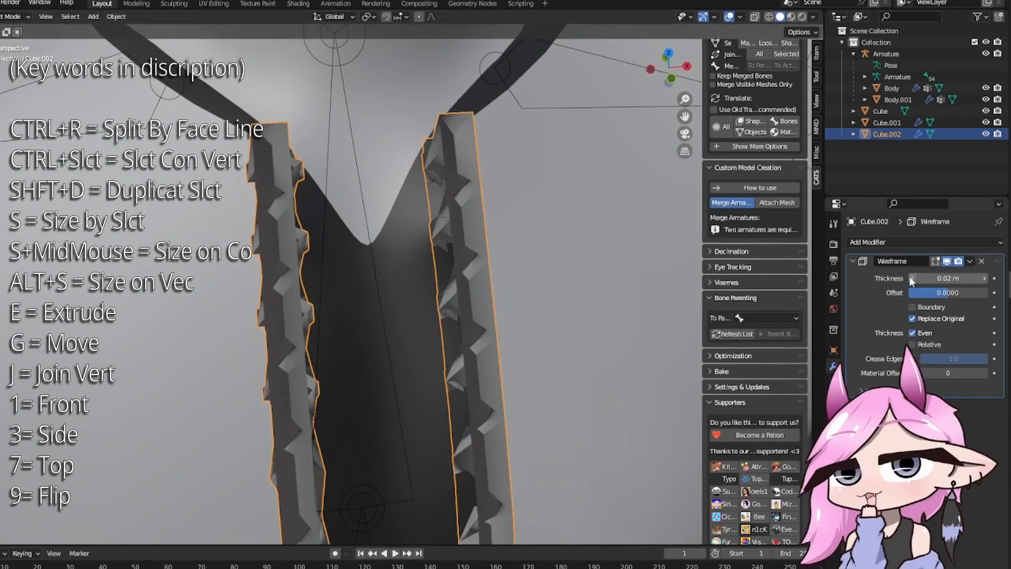
drag(948, 278, 913, 283)
click(913, 307)
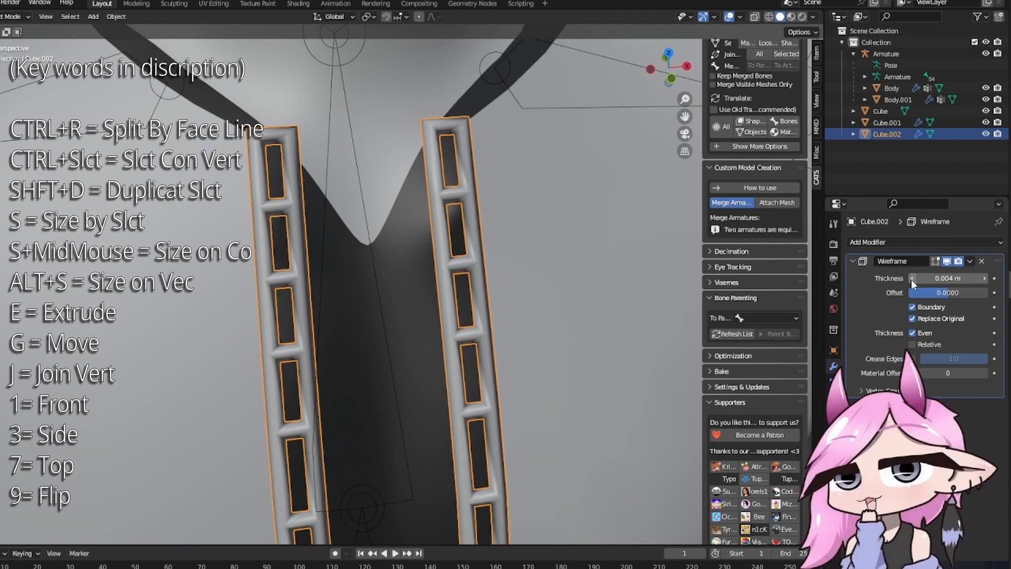
Step: Subdivide the inner edges of both front strips with 1 cut
key(Tab)
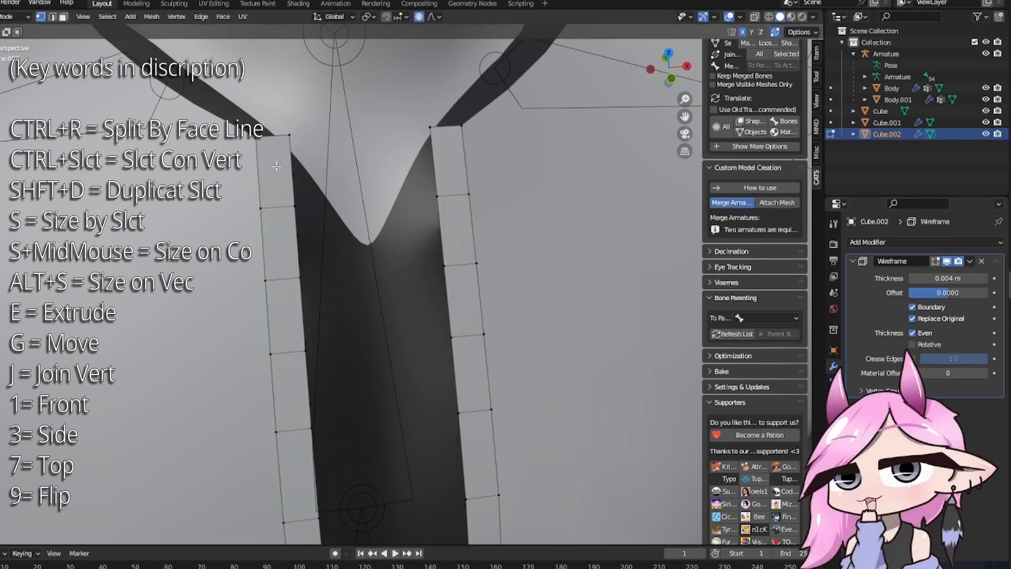
alt+shift+click(433, 167)
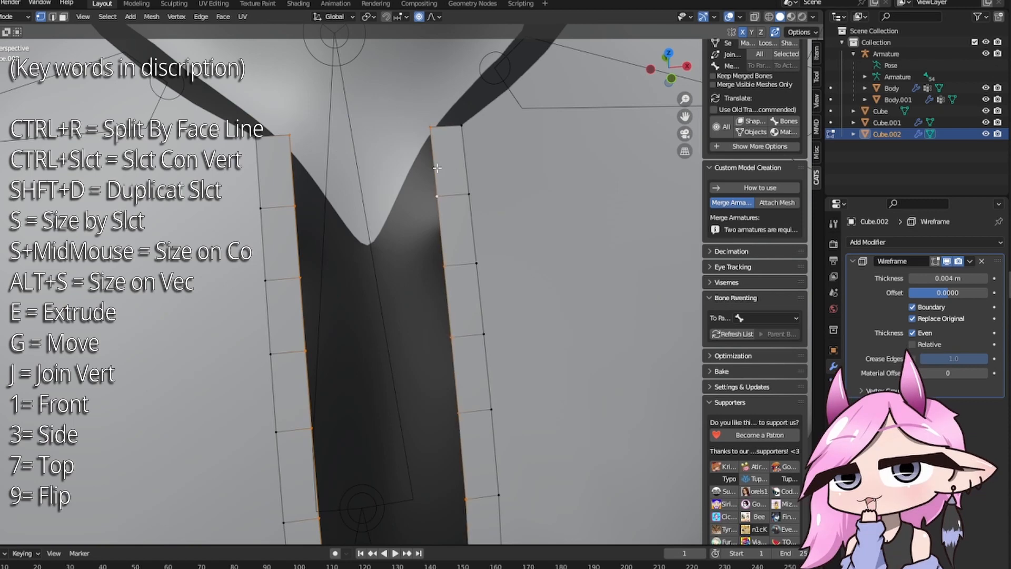
right_click(434, 166)
click(434, 166)
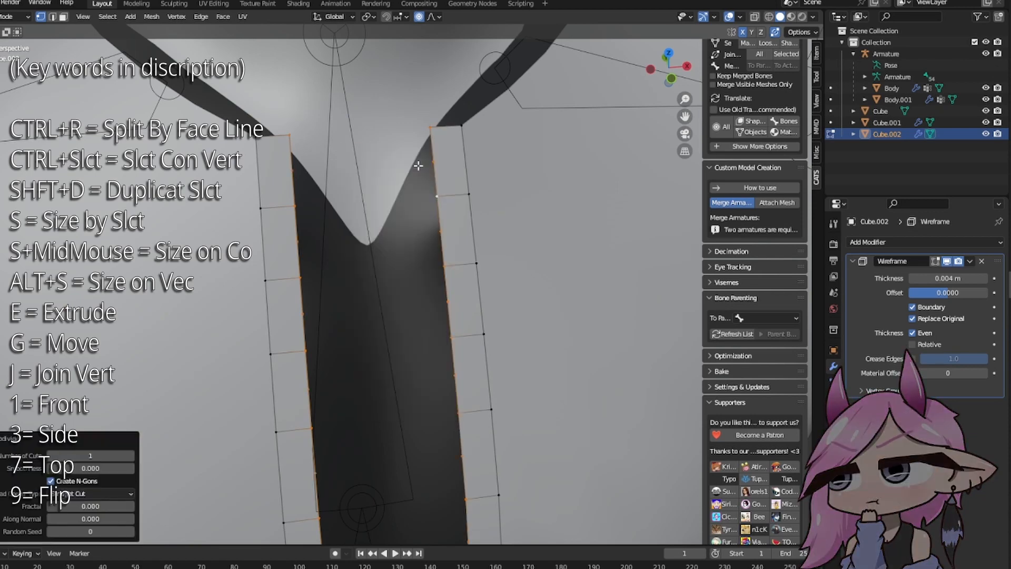
Step: Try to thin the inner-edge selection to every other vertex with Checker Deselect, and clear the selection
click(111, 17)
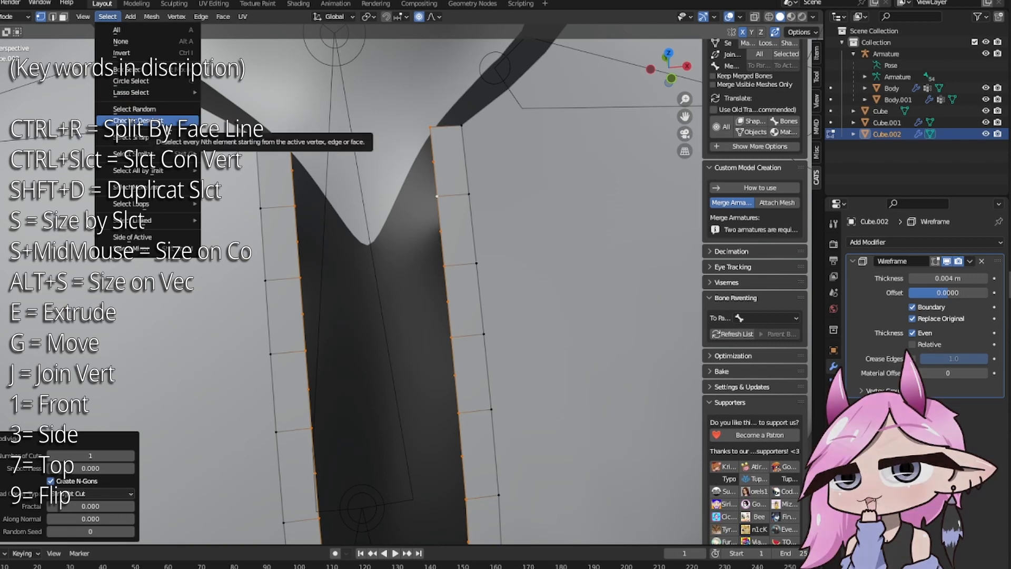
click(138, 121)
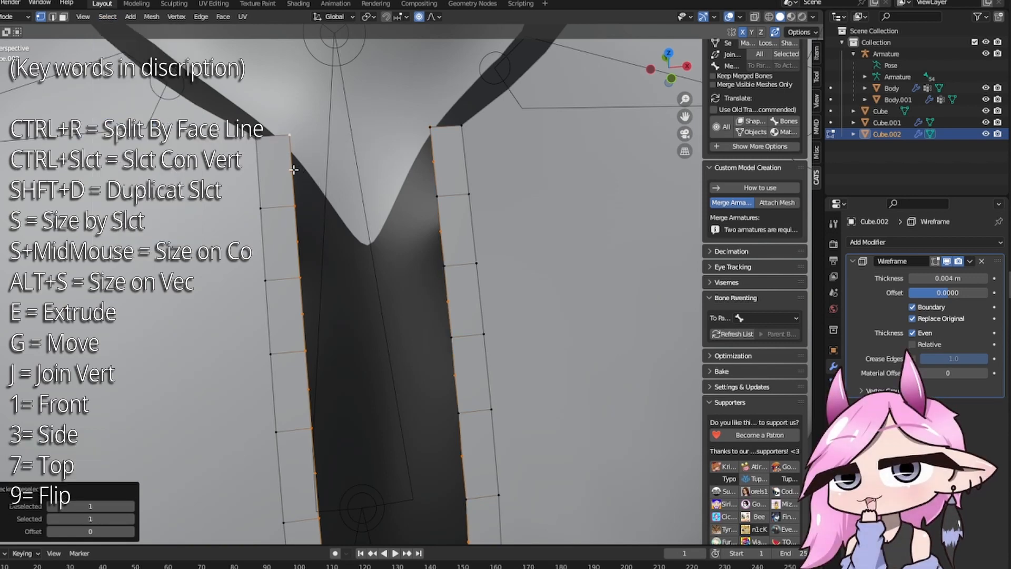
key(alt+a)
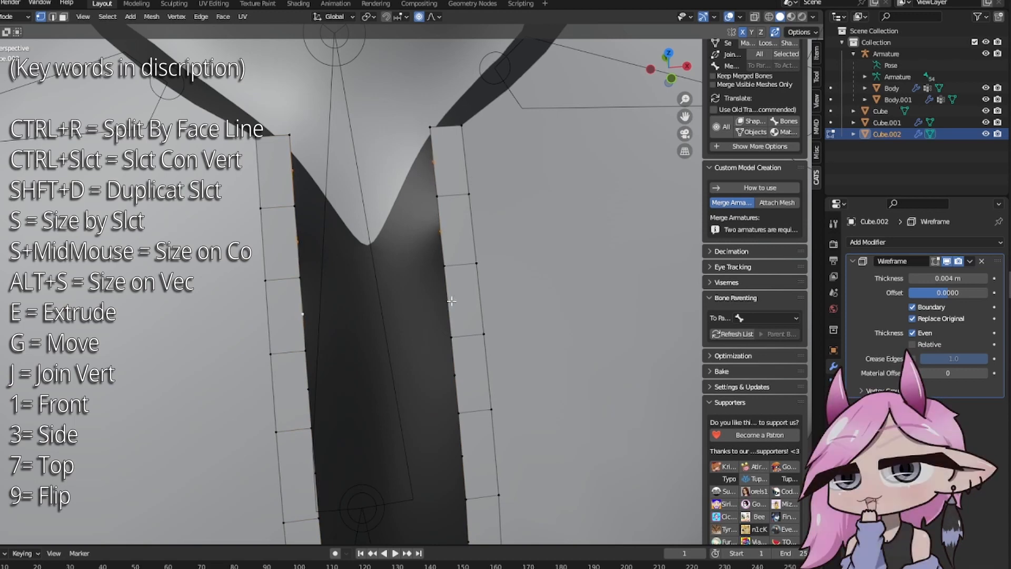
Step: Select every second vertex, the subdivision midpoints, on the inner edges of both front strips from the neckline to the waist
middle_drag(301, 313, 411, 137)
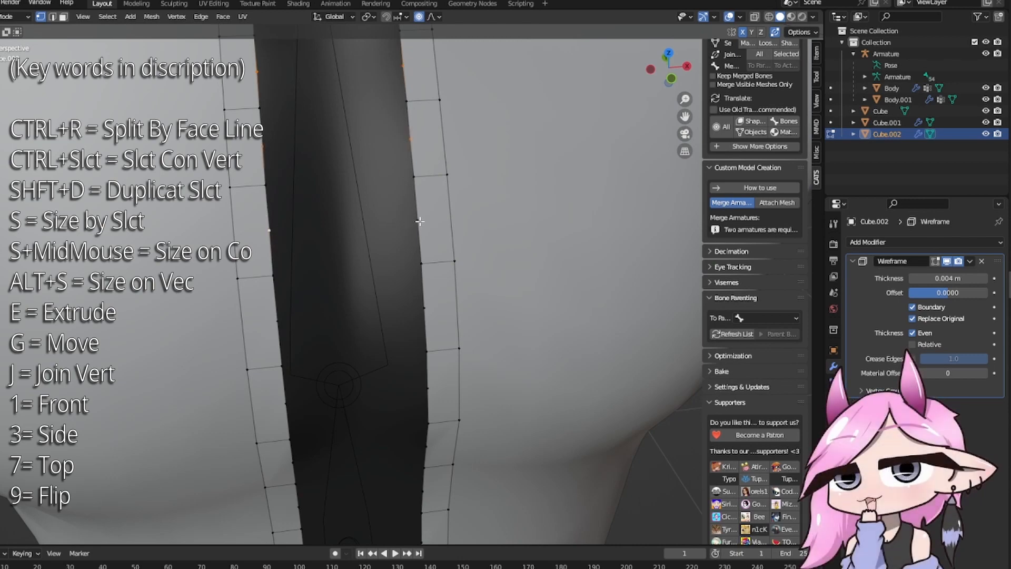
shift+click(427, 388)
shift+middle_drag(399, 474, 375, 264)
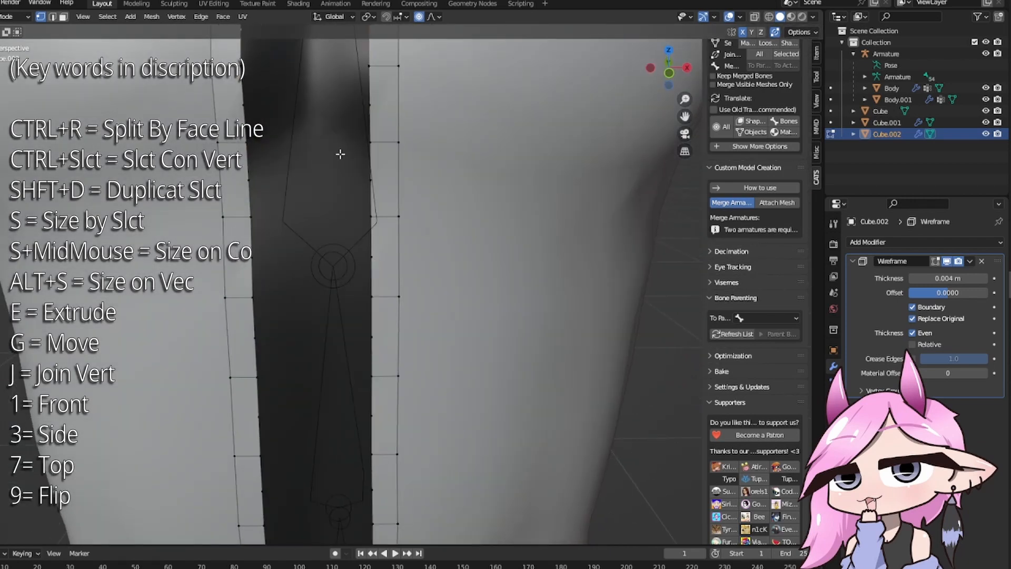
shift+middle_drag(341, 153, 314, 189)
shift+click(408, 179)
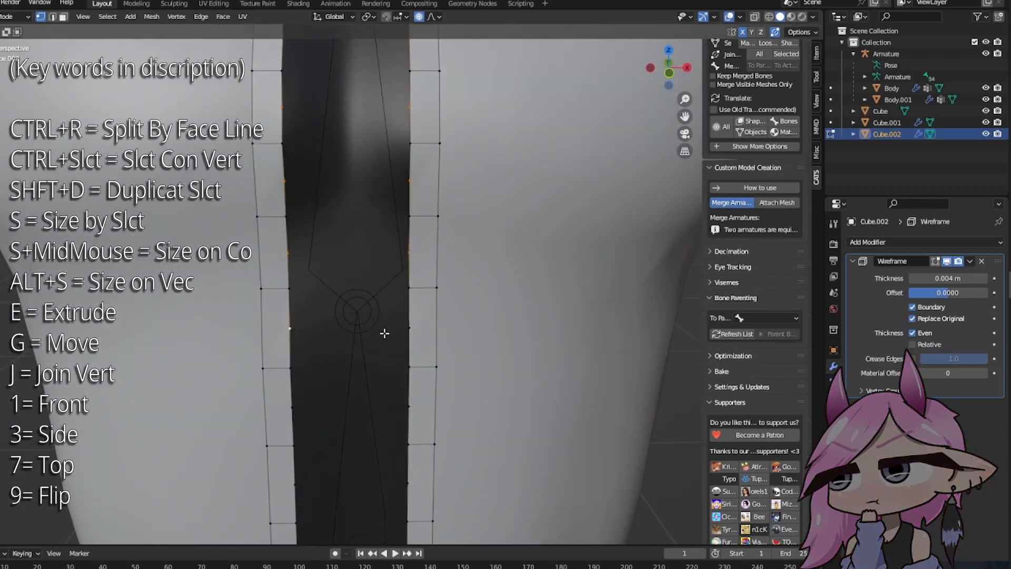
shift+click(406, 329)
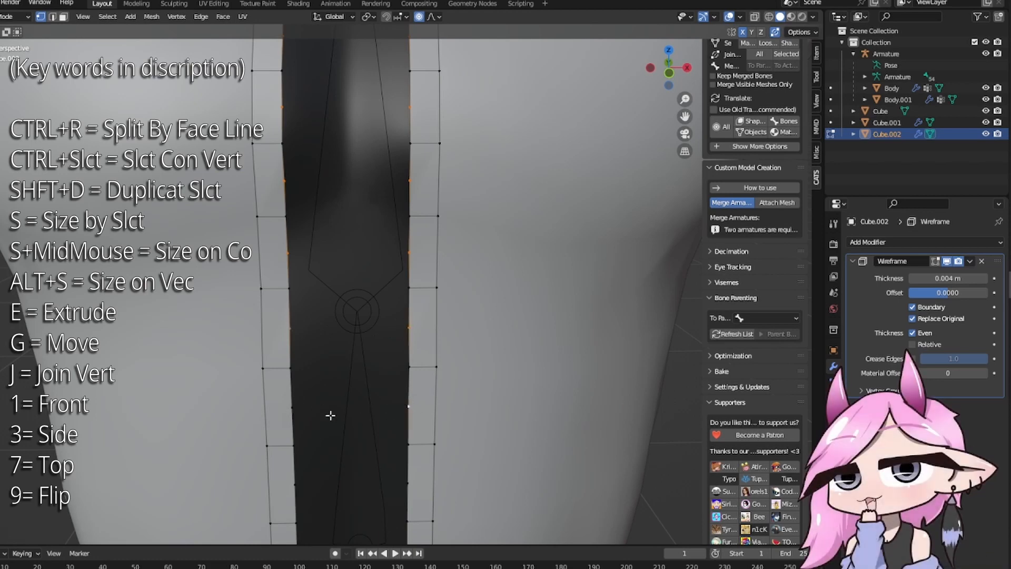
shift+click(289, 408)
shift+middle_drag(380, 464, 407, 255)
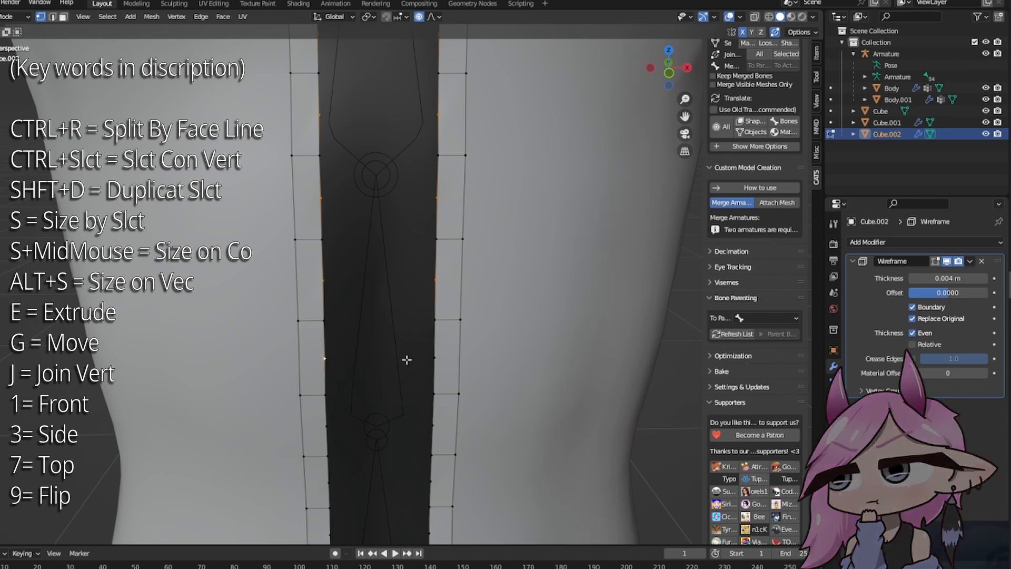
shift+middle_drag(395, 368, 459, 303)
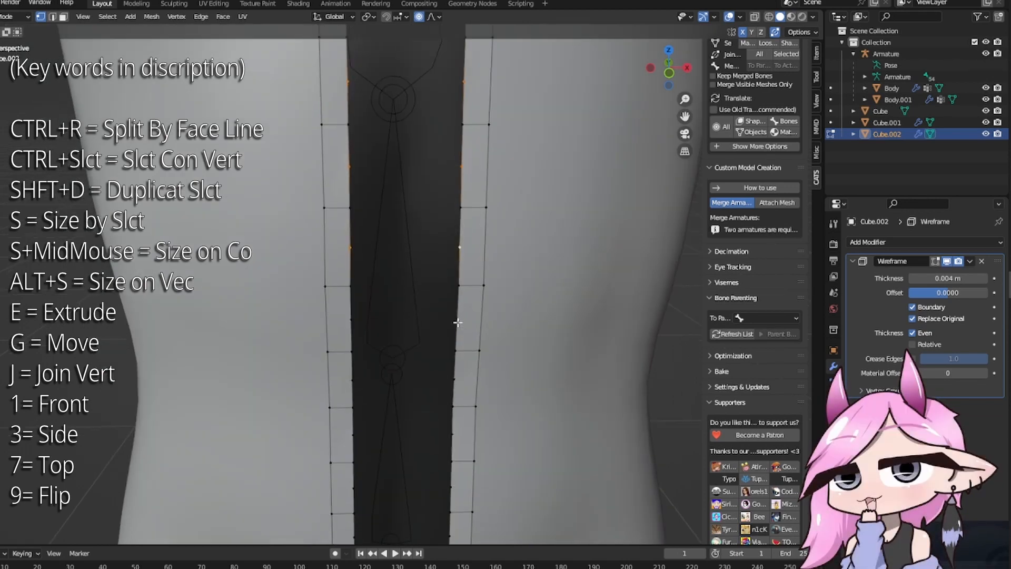
Step: Extend the alternate-vertex selection on both inner edges down to the jacket hem
shift+click(352, 379)
shift+click(453, 379)
shift+middle_drag(364, 400, 371, 268)
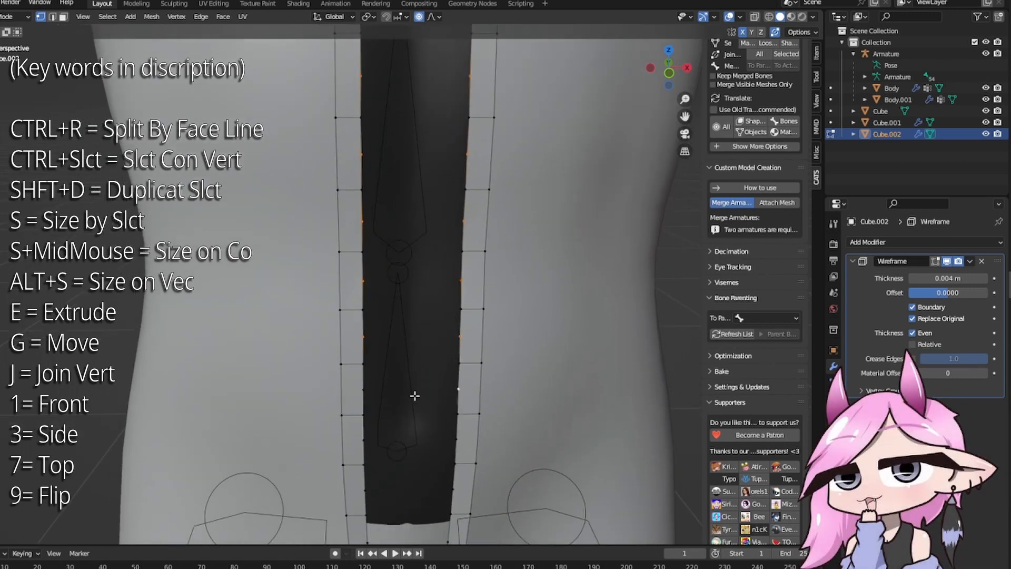
shift+click(456, 438)
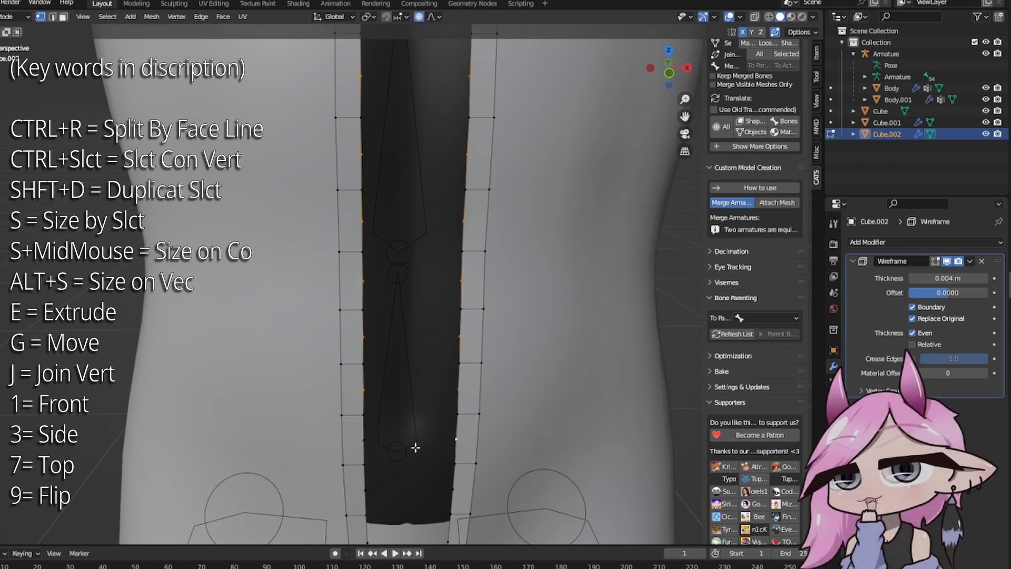
shift+click(454, 490)
shift+middle_drag(454, 490, 408, 227)
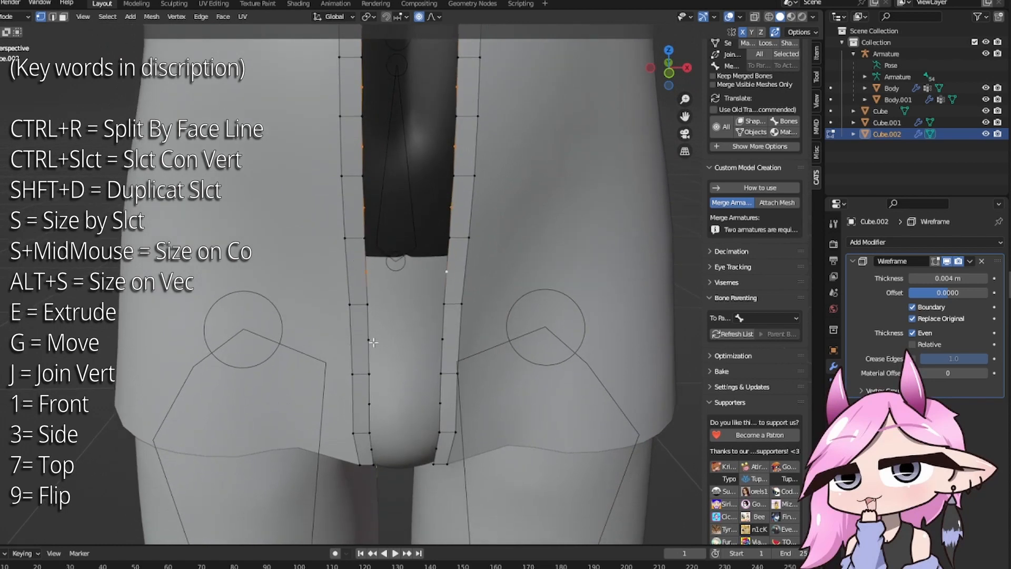
shift+click(368, 405)
shift+click(372, 449)
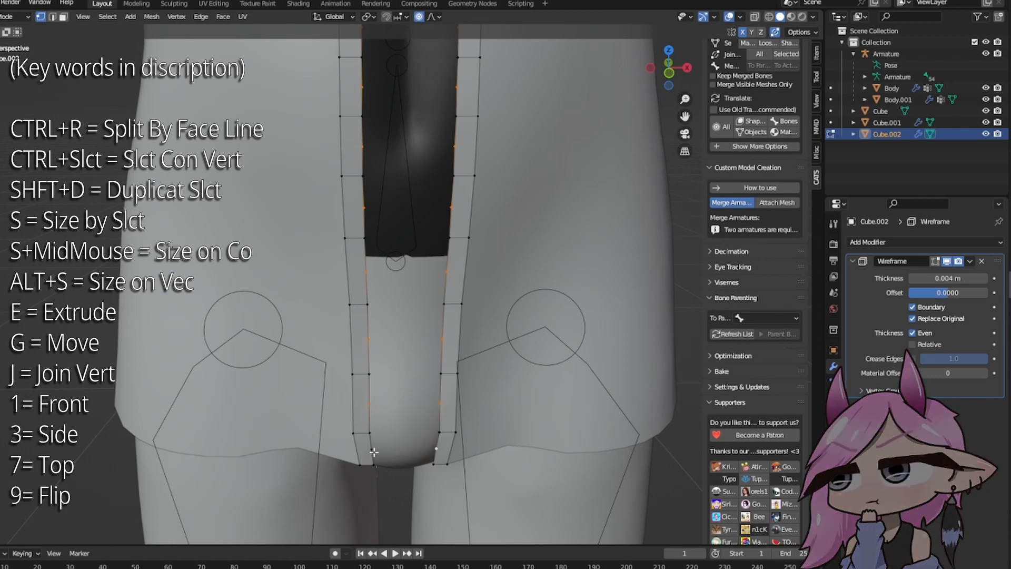
Step: Scale the selected inner-edge vertices along X with a proportional size of 0.01 to form a zigzag, and return to Object Mode
scroll(417, 422, down, 5)
shift+middle_drag(442, 266, 437, 468)
scroll(412, 228, up, 5)
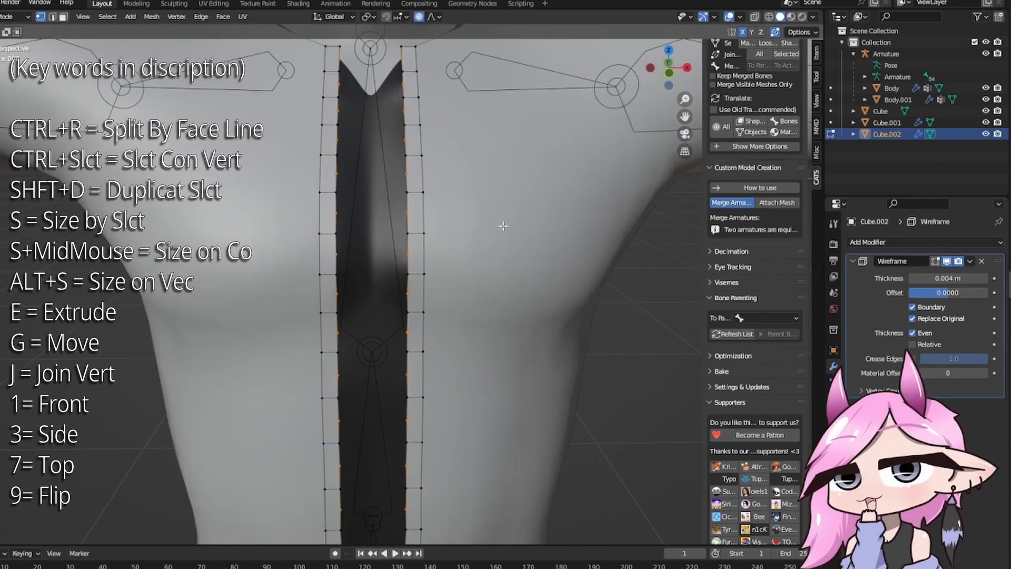
key(s)
key(x)
scroll(474, 266, up, 20)
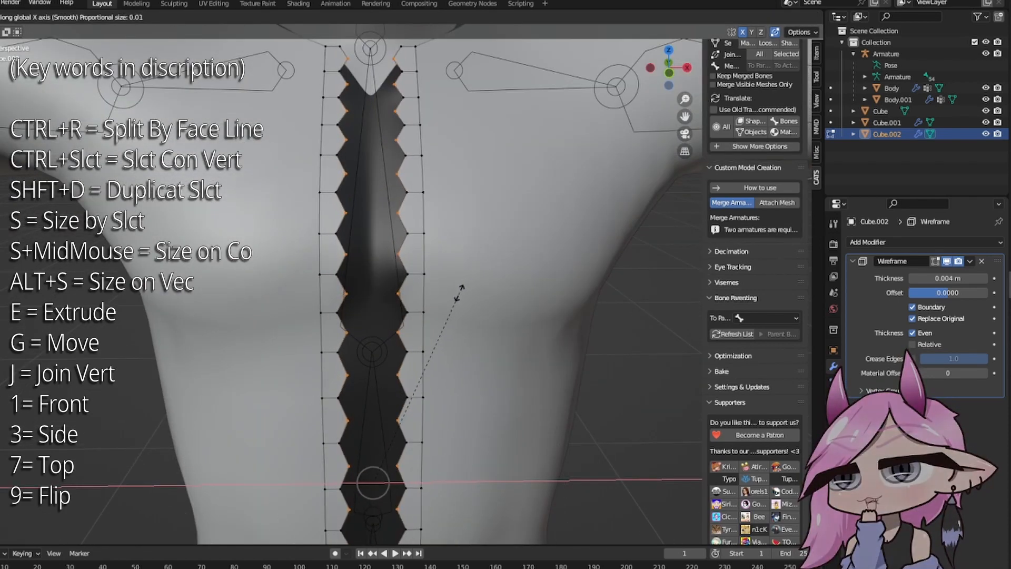
click(444, 317)
key(Tab)
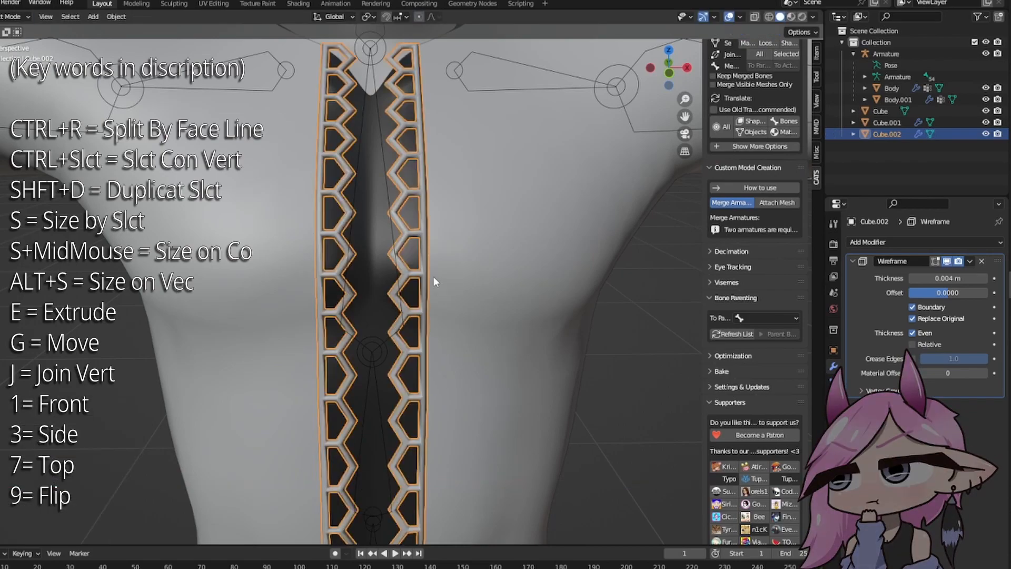
Step: Rescale the zigzag vertices along X with a proportional size of 0.02 so the points reach less far into the front opening
mouse_move(434, 277)
middle_down()
mouse_move(393, 291)
mouse_move(419, 267)
mouse_move(474, 304)
mouse_move(421, 276)
mouse_move(377, 227)
mouse_move(419, 267)
middle_up()
key(Tab)
key(s)
key(x)
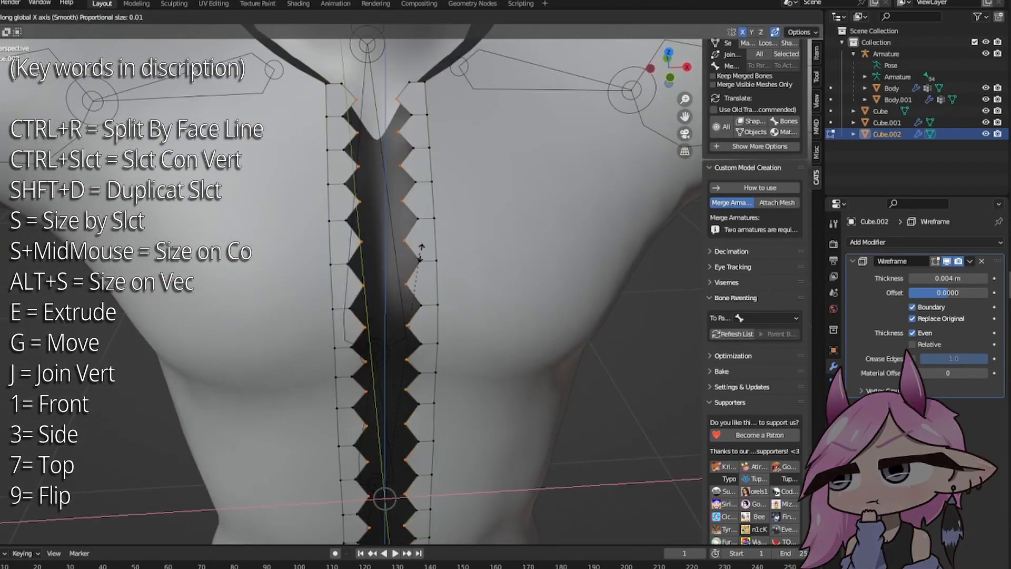
scroll(435, 251, down, 7)
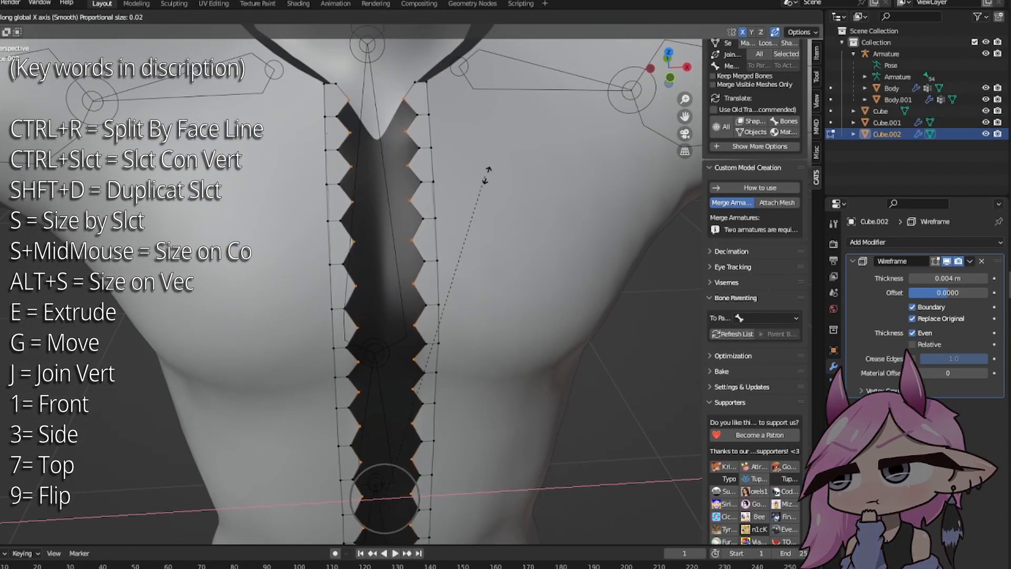
click(570, 97)
key(Tab)
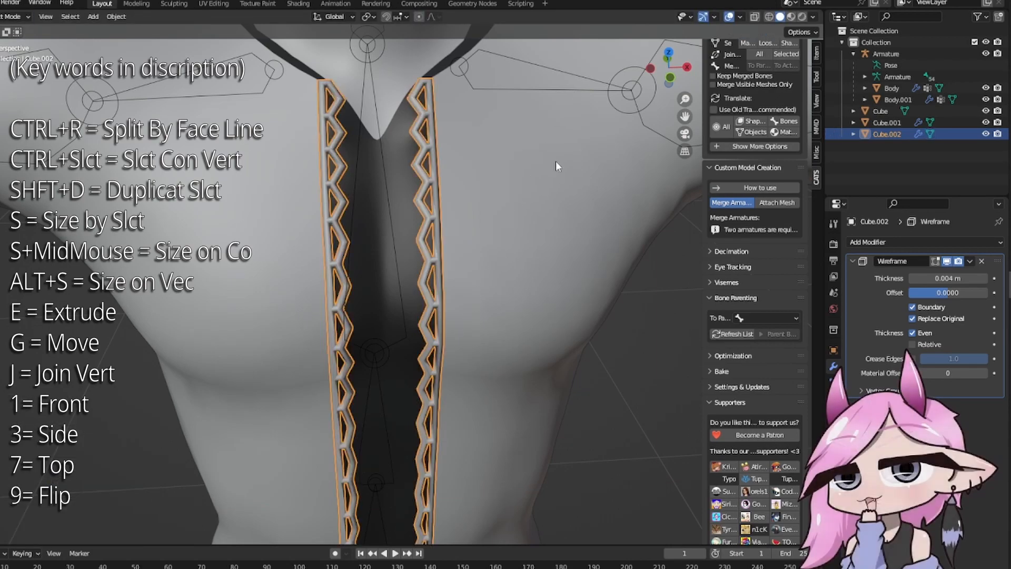
Step: Check the lattice trim along the jacket front and set its Wireframe thickness to 0.003 m
middle_drag(555, 160, 519, 217)
scroll(519, 217, down, 7)
click(551, 382)
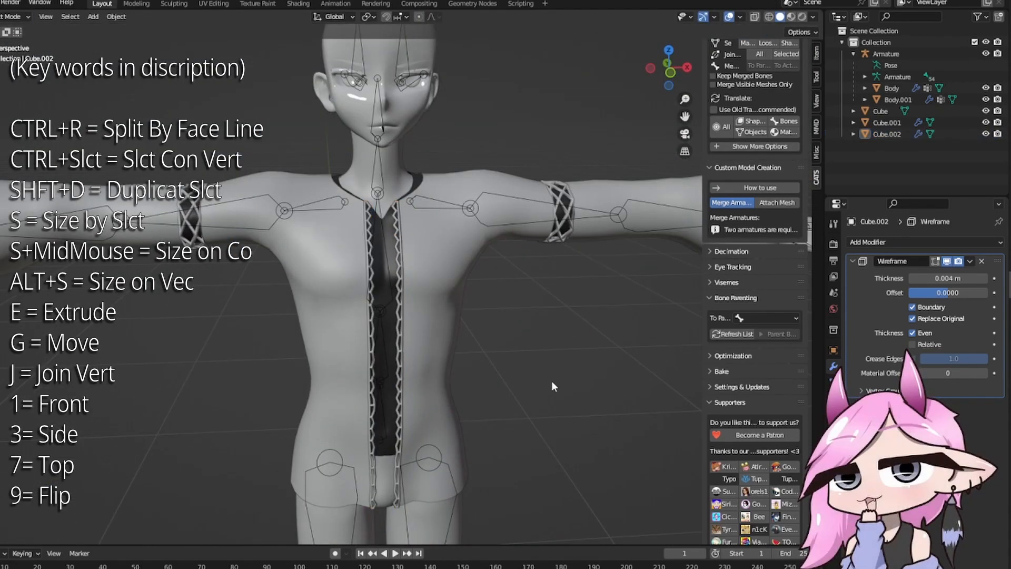
scroll(551, 382, up, 4)
shift+middle_drag(551, 382, 550, 302)
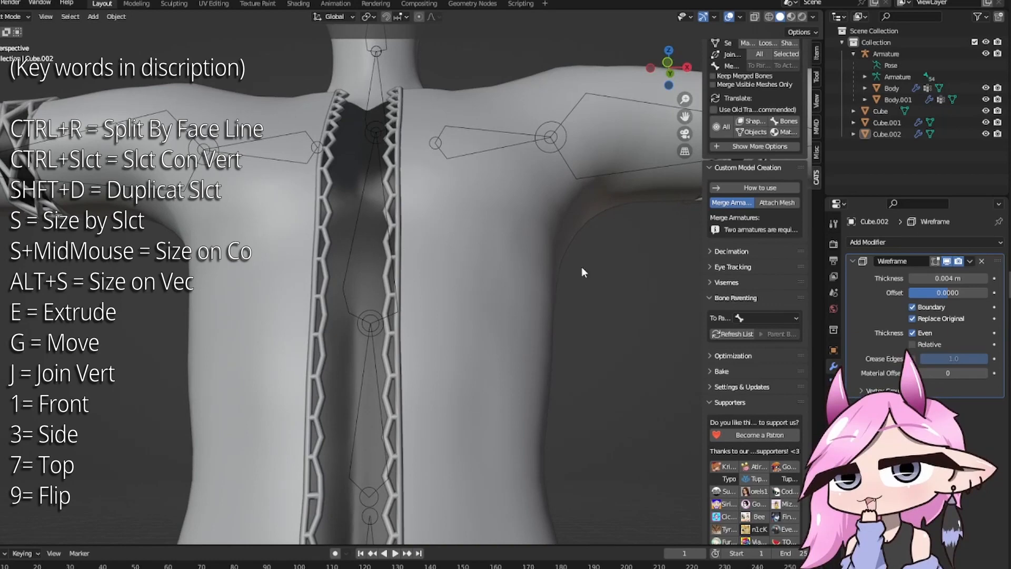
scroll(393, 237, up, 5)
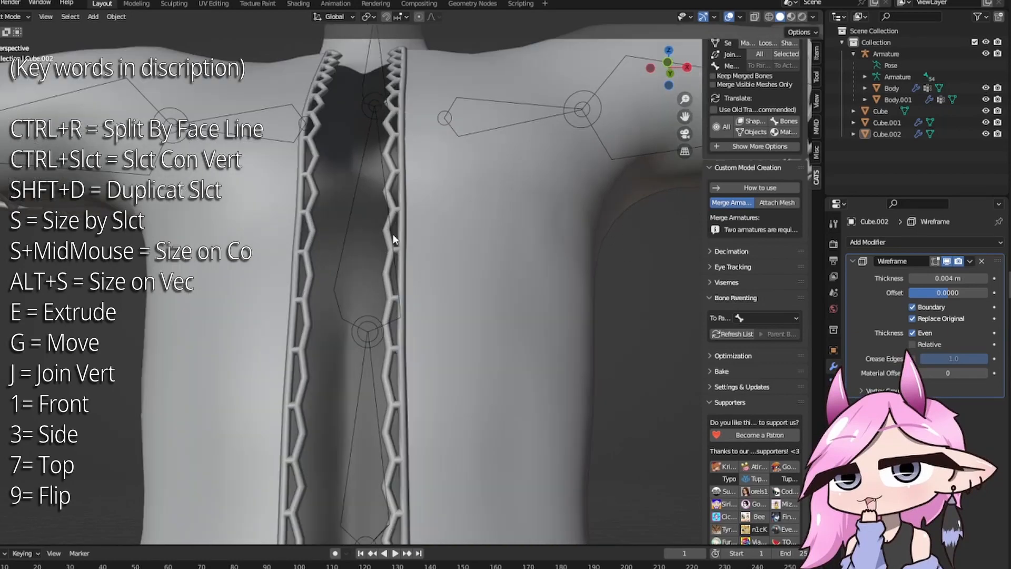
key(Tab)
key(Tab)
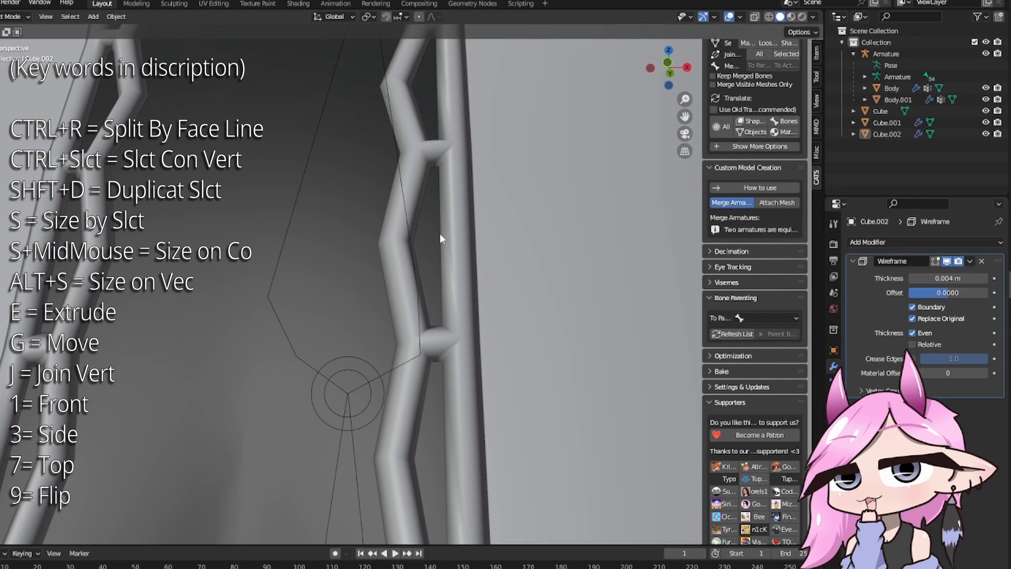
click(914, 277)
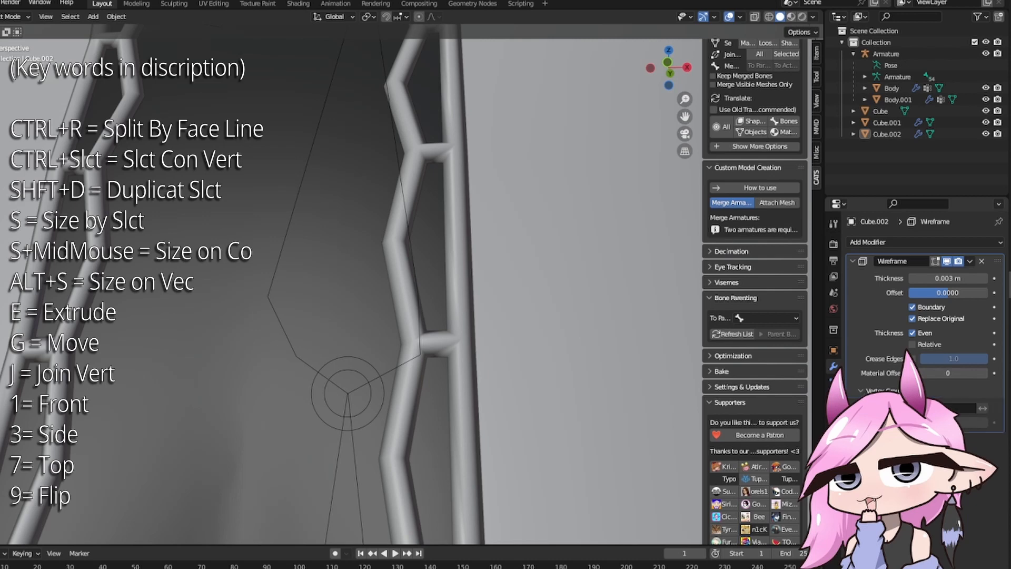
middle_drag(422, 251, 437, 274)
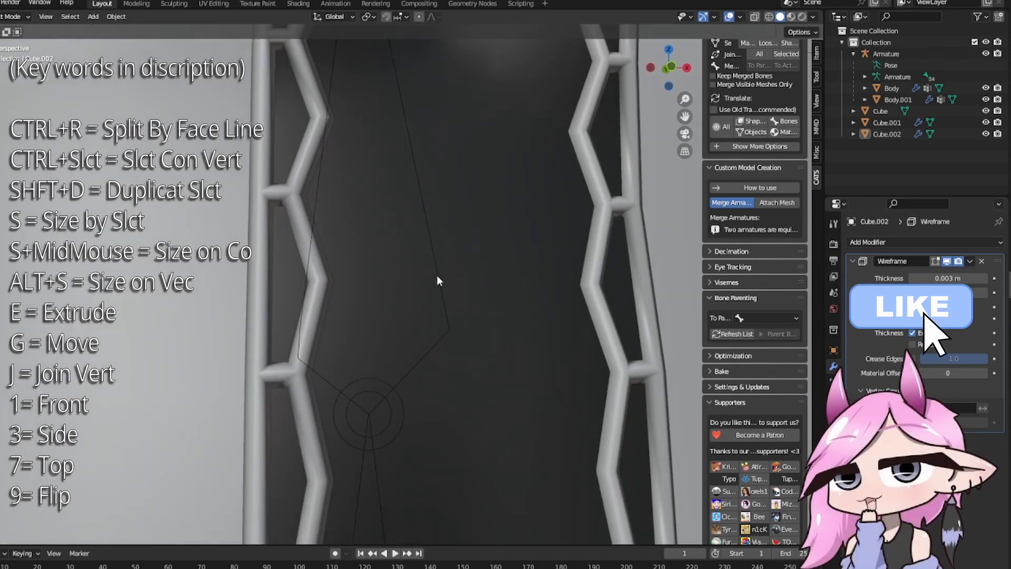
Step: Apply the trim's Wireframe modifier and inspect the resulting mesh before returning to Object Mode in solid shading
scroll(363, 243, down, 1)
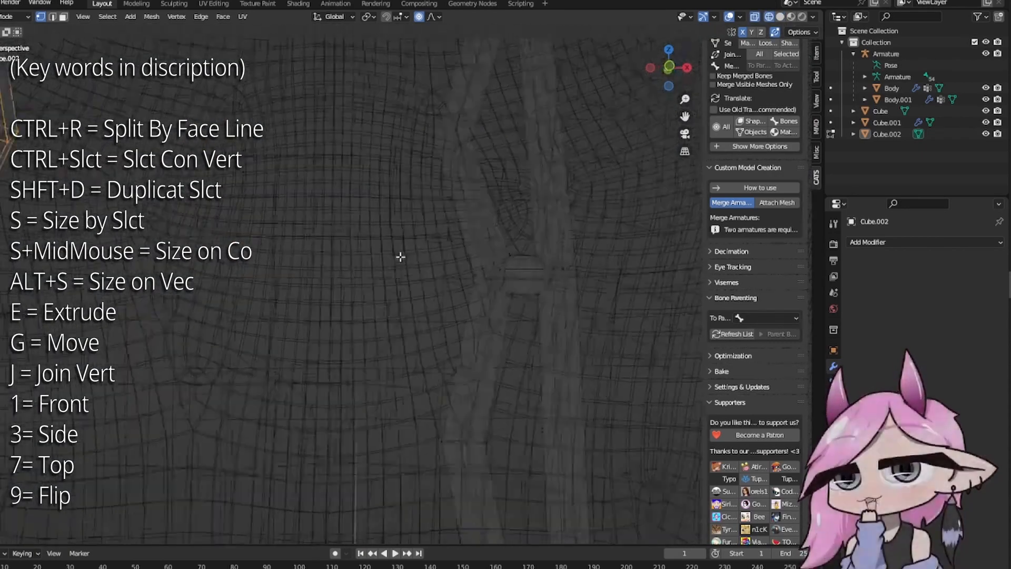
key(z)
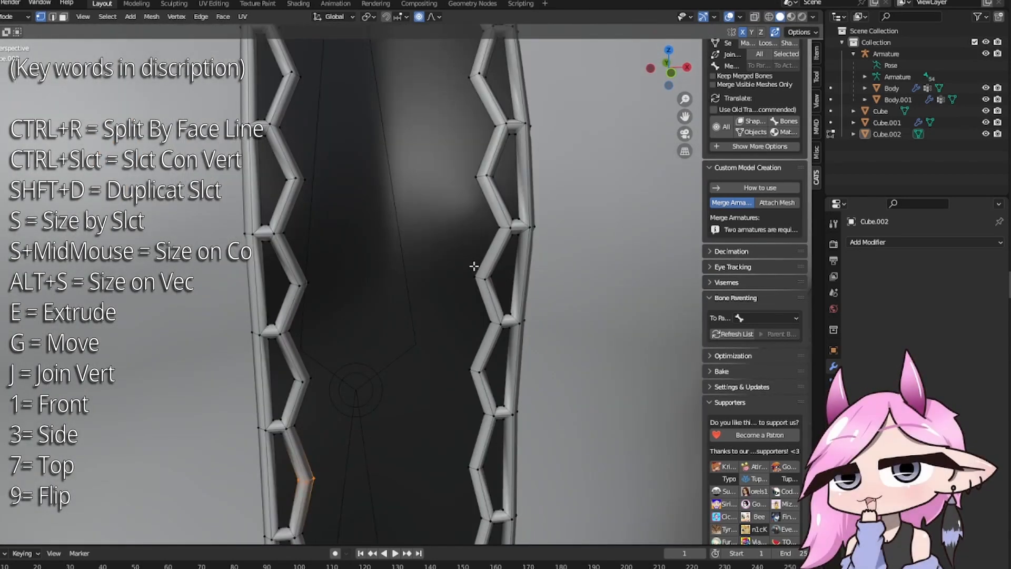
key(Tab)
Step: Try to change the trim's shading to Shade Flat
right_click(289, 204)
click(293, 194)
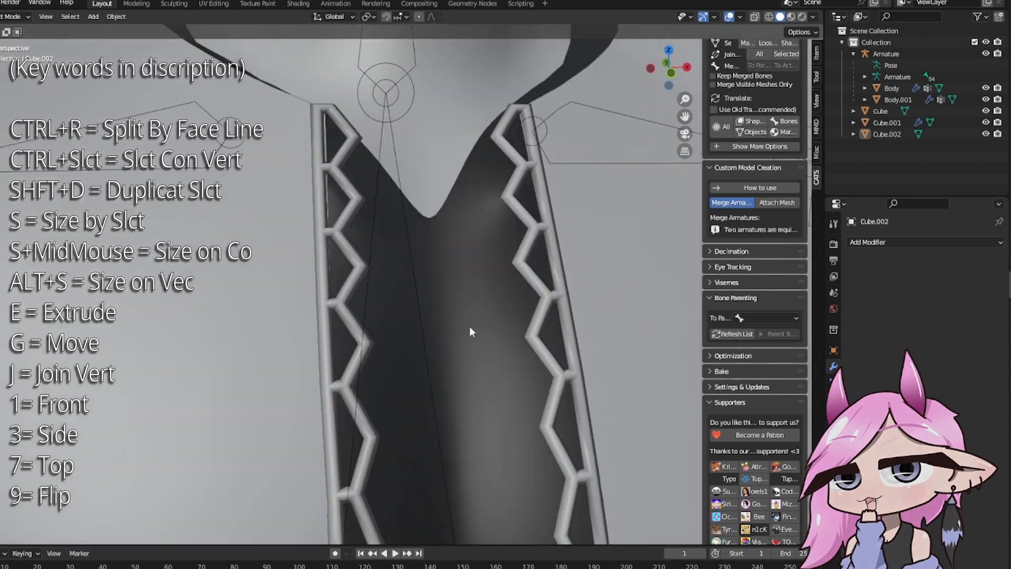
middle_drag(469, 326, 351, 203)
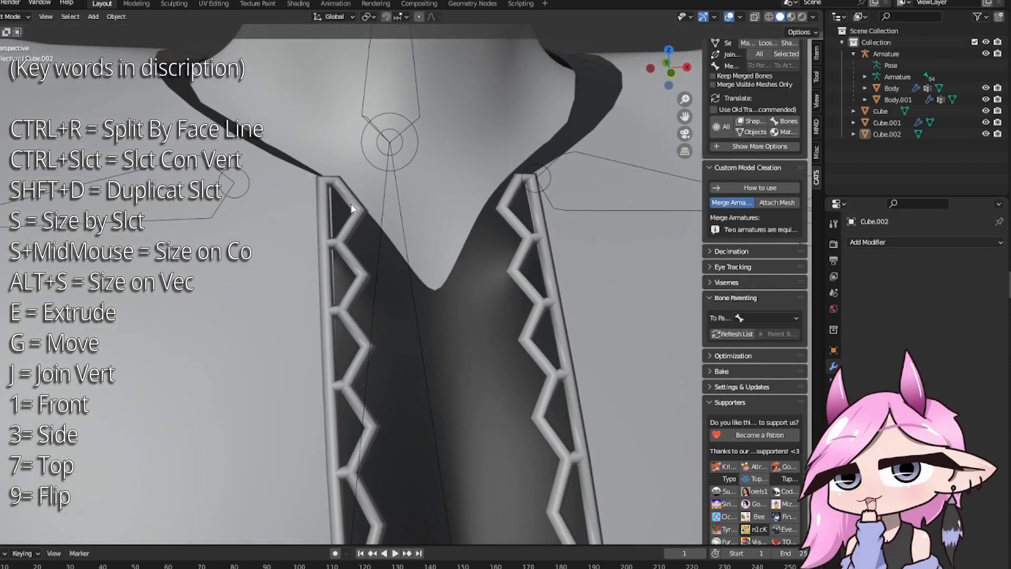
right_click(344, 205)
click(328, 216)
right_click(350, 213)
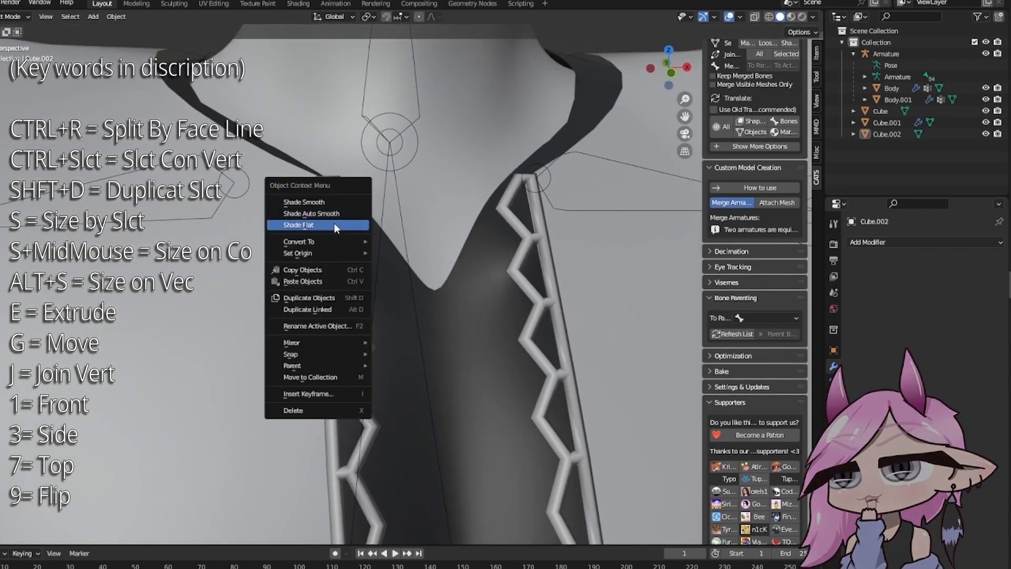
click(334, 223)
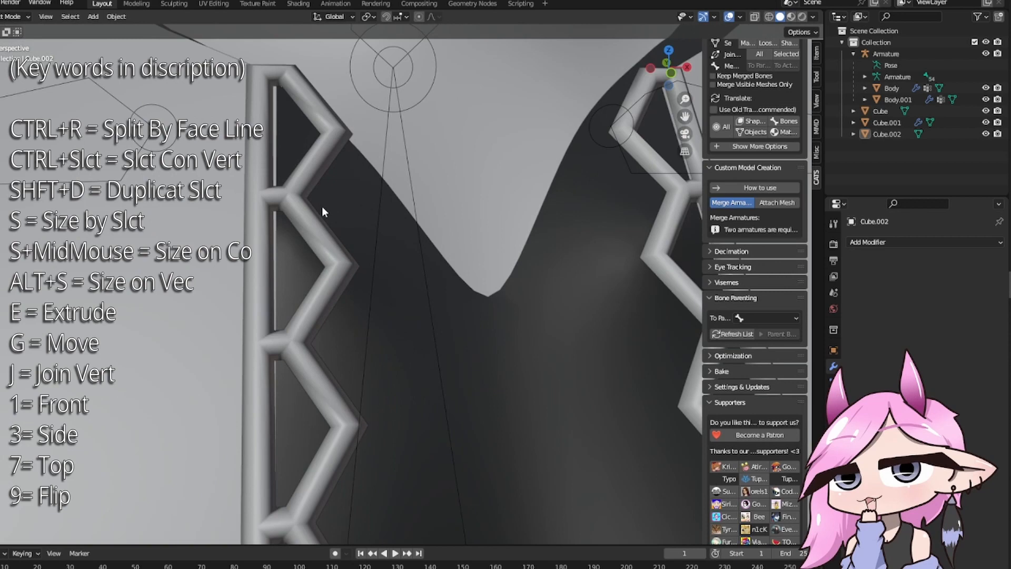
Step: Select only the front trim and apply Shade Auto Smooth with a 30° angle
shift+click(310, 216)
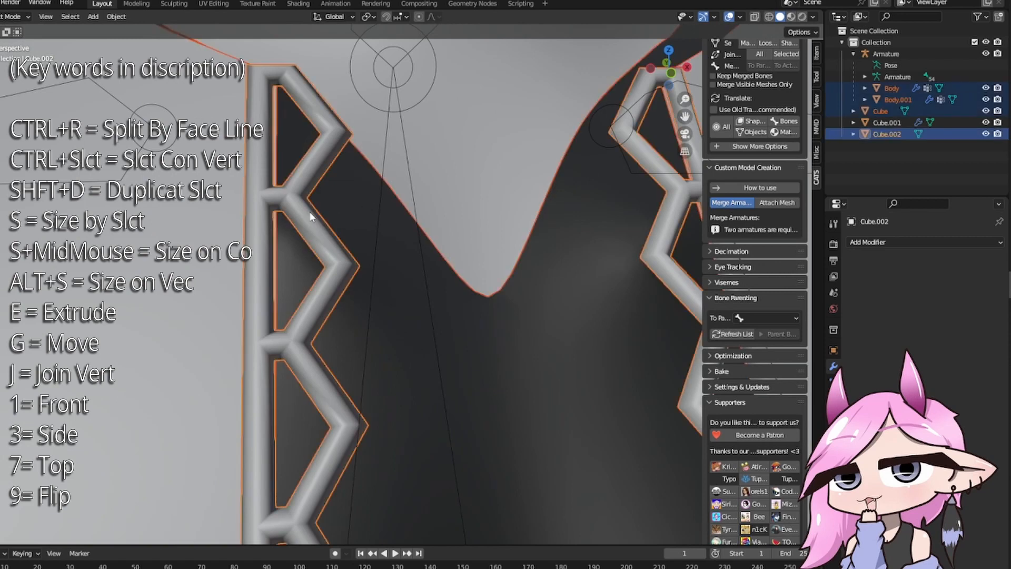
right_click(310, 213)
click(261, 192)
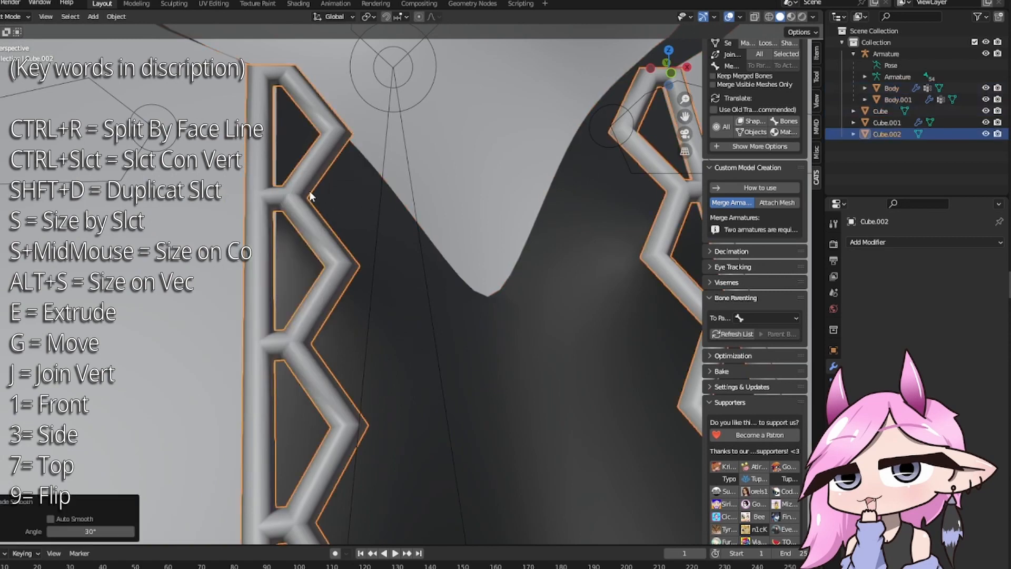
right_click(261, 192)
click(282, 203)
scroll(376, 182, down, 5)
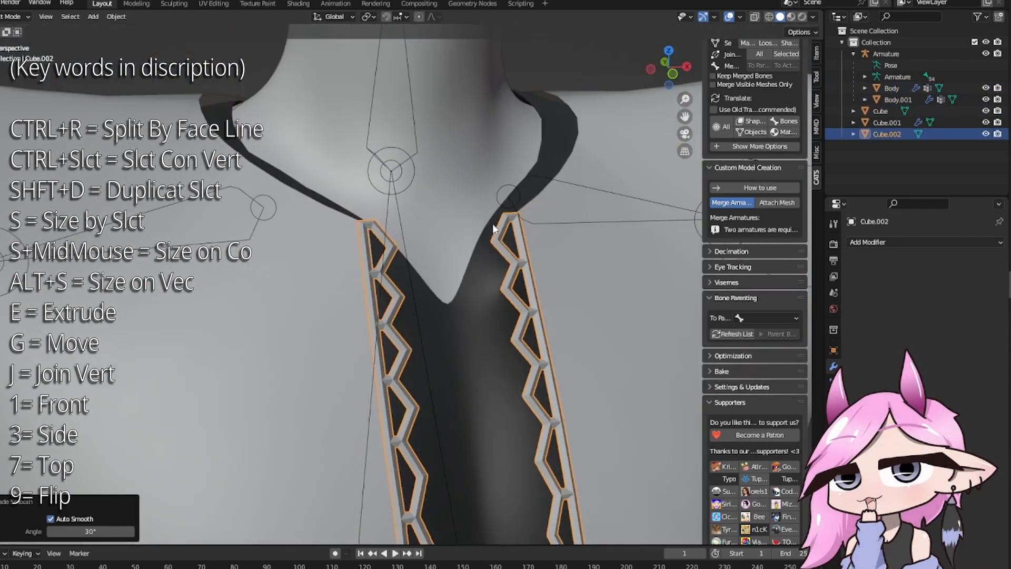
Step: Examine the shading on the trim's edges and corners up close
click(573, 92)
scroll(564, 79, up, 6)
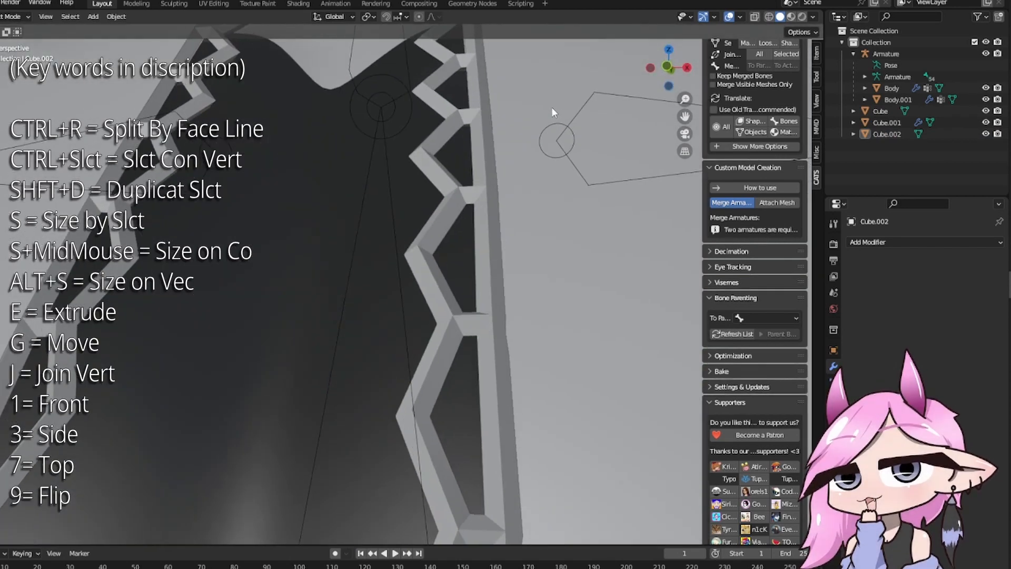
middle_drag(551, 106, 551, 104)
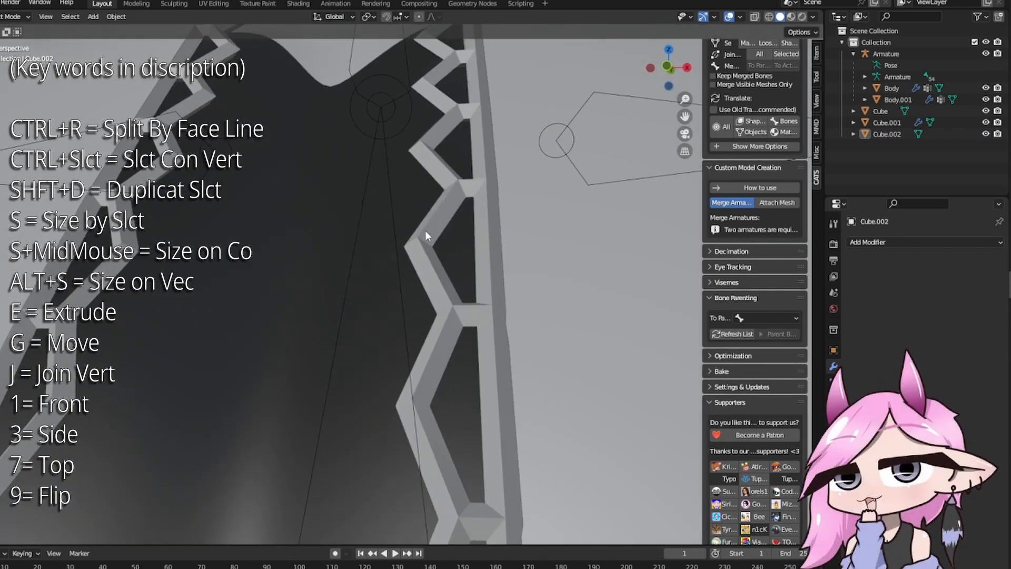
click(443, 206)
right_click(443, 205)
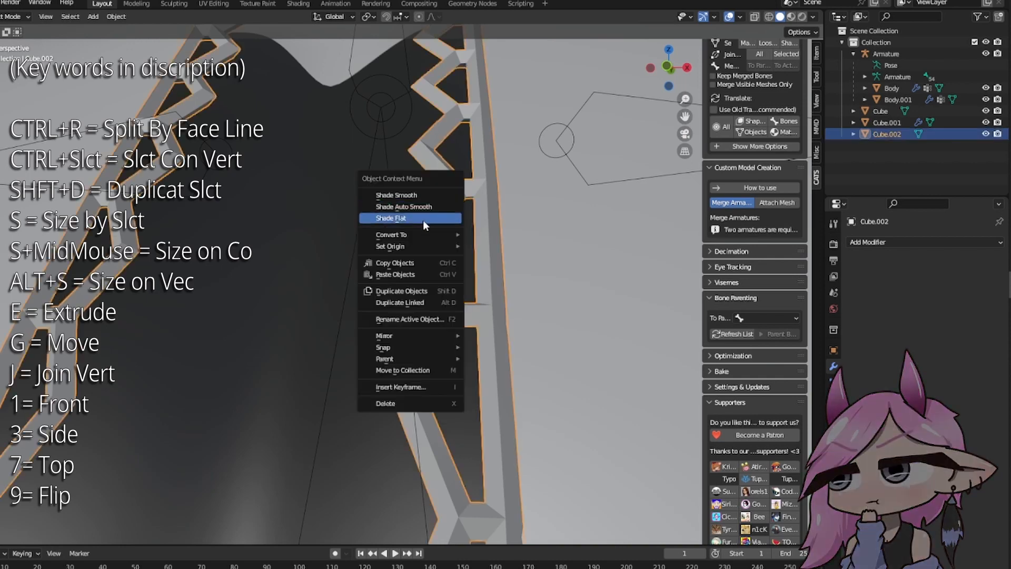
key(Escape)
scroll(484, 182, down, 4)
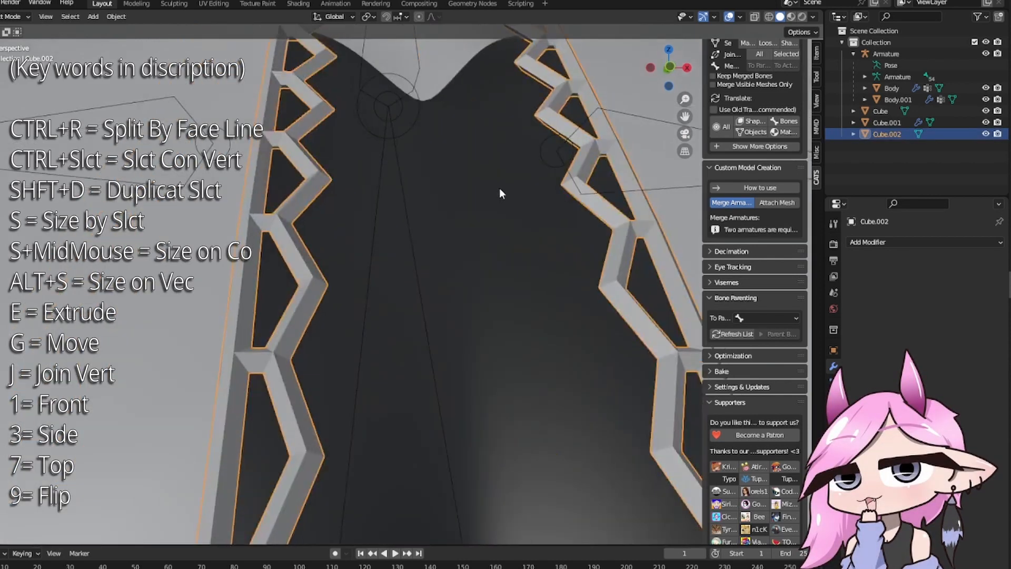
Step: Apply Shade Auto Smooth at 30° to the front trim once more
click(575, 183)
right_click(575, 183)
mouse_move(579, 185)
click(659, 211)
click(625, 286)
right_click(622, 284)
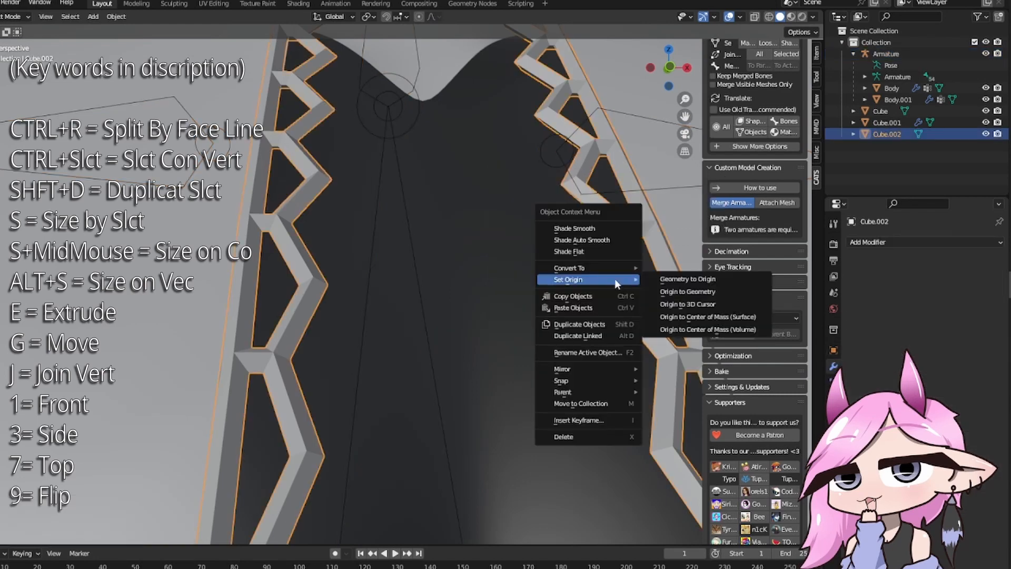
click(592, 241)
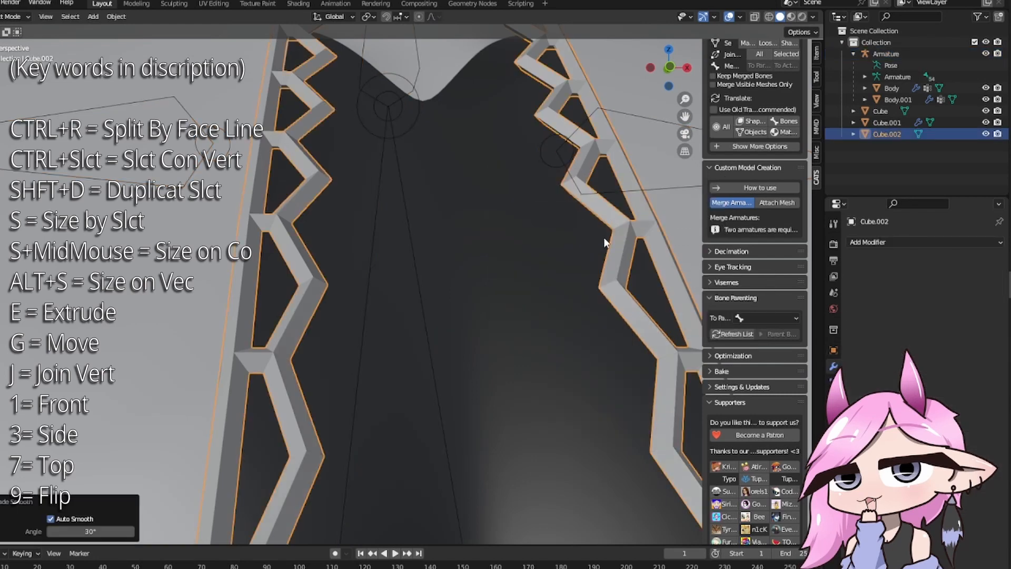
Step: Check the whole outfit from the front, and select the front trim together with the jacket
scroll(610, 243, down, 8)
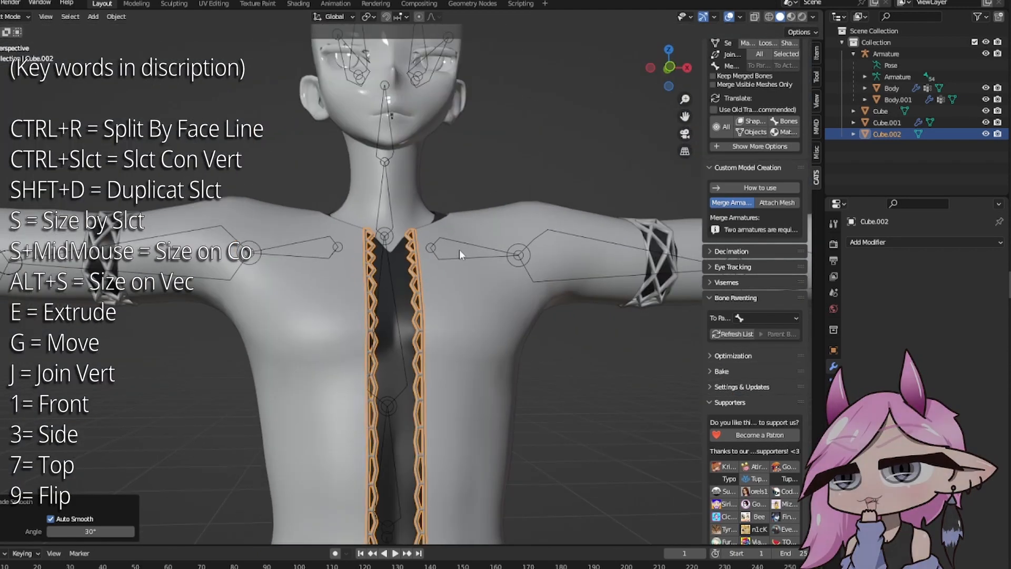
middle_drag(459, 254, 484, 287)
key(Tab)
key(Tab)
click(504, 170)
shift+middle_drag(371, 287, 407, 239)
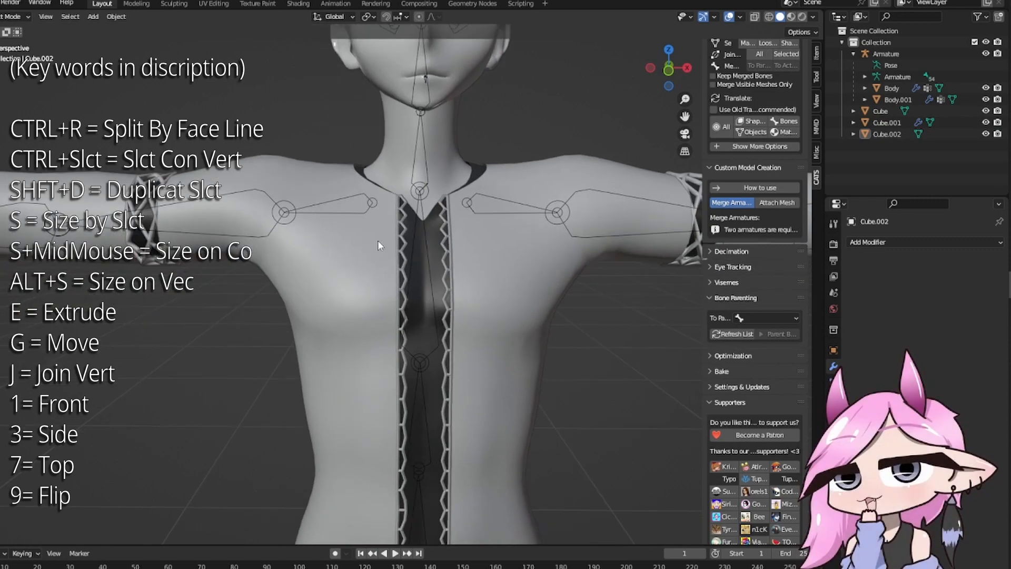
click(399, 236)
shift+click(337, 233)
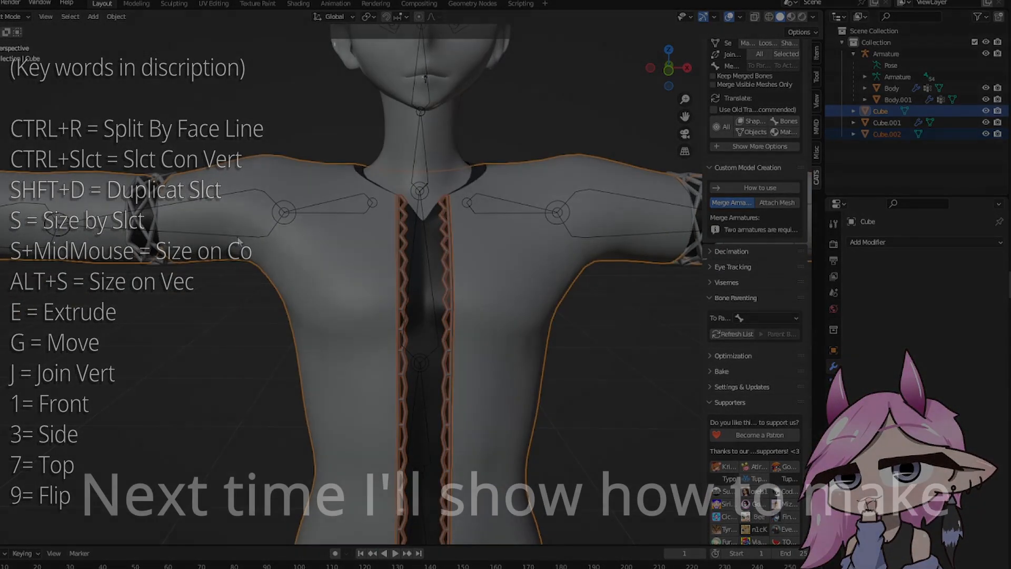